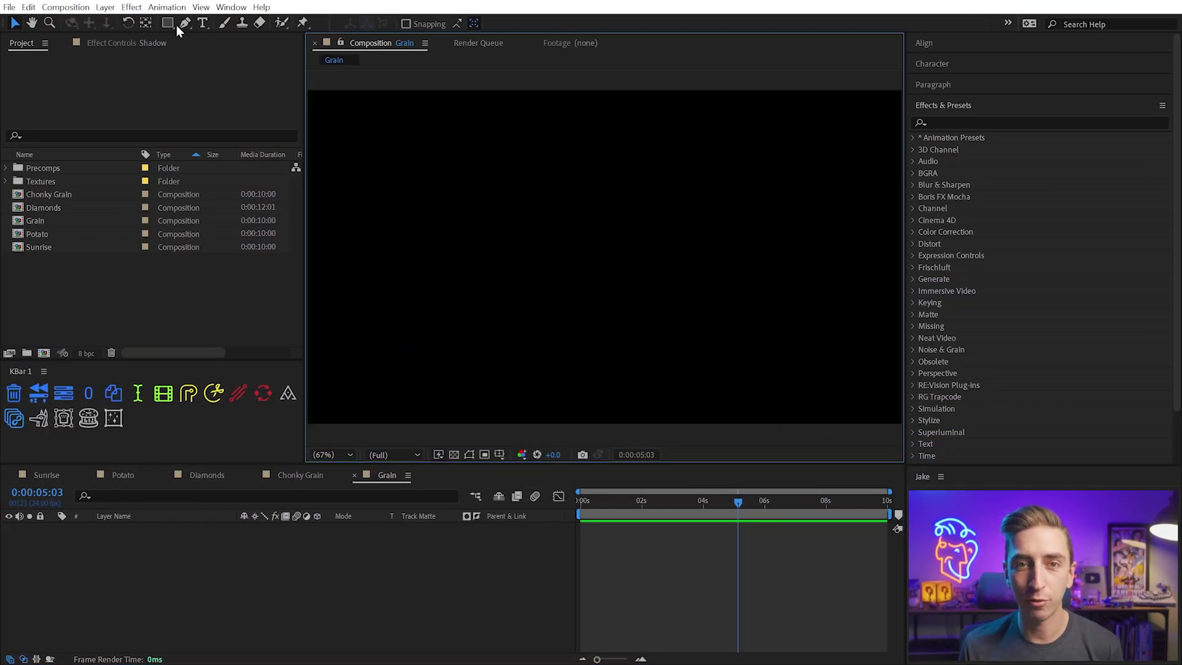
Create a white rectangle shape layer and set its unlinked Size to 500×500
double_click(168, 23)
left_click(150, 530)
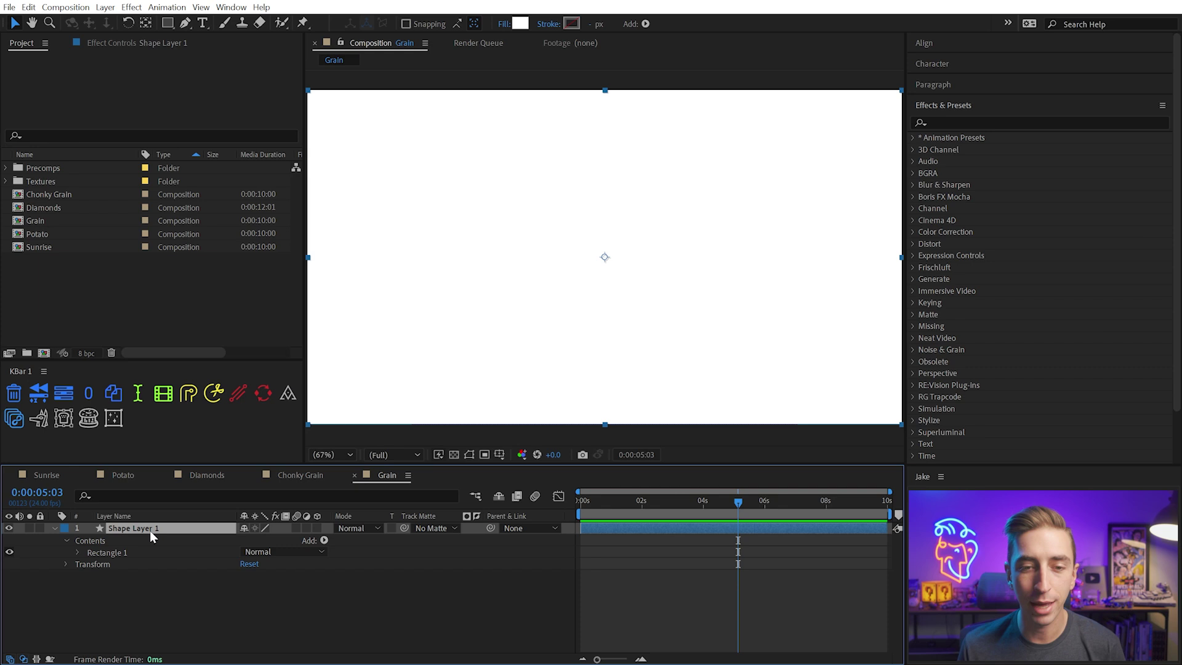
key("u")
key("u")
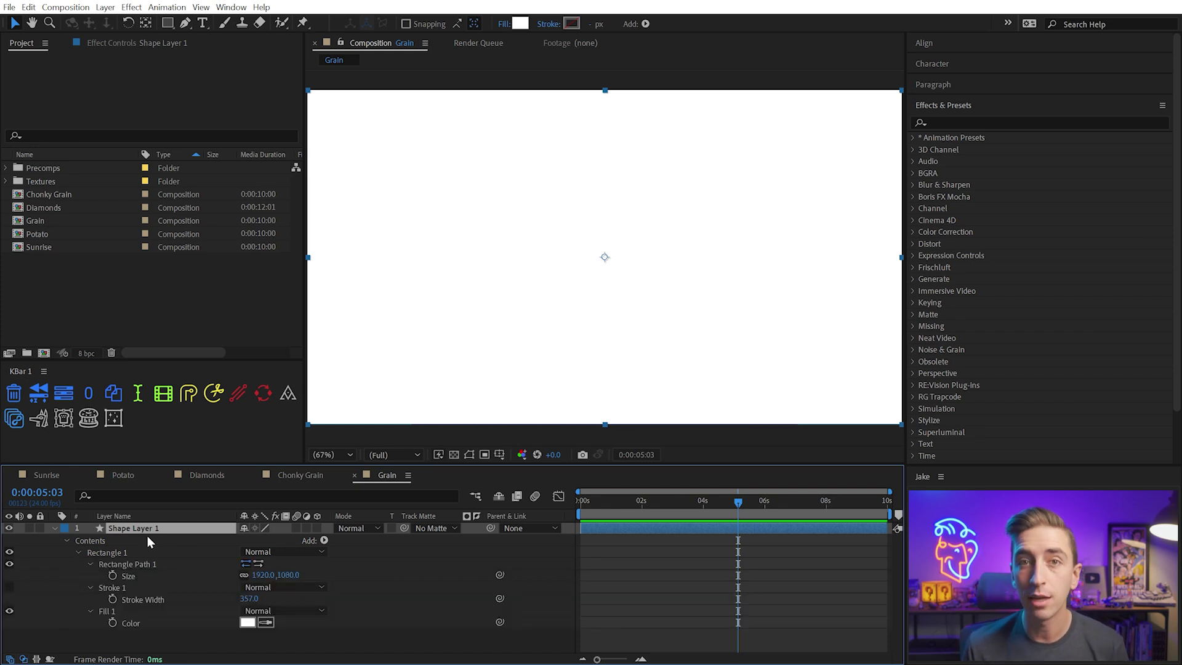
left_click(240, 574)
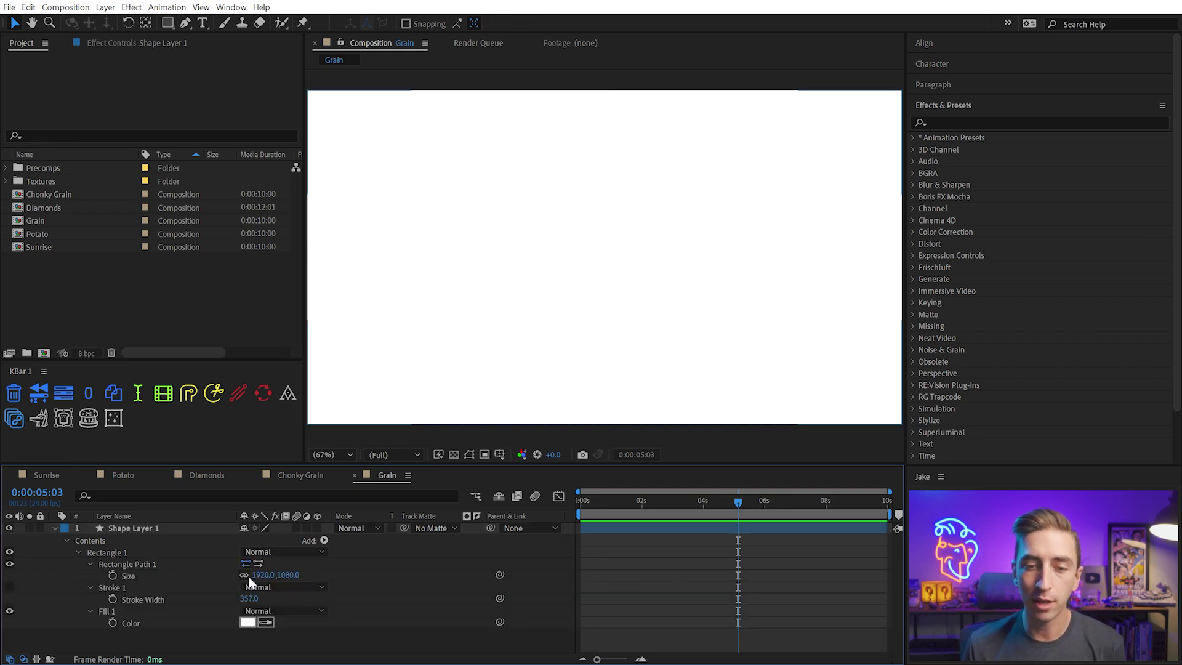
left_click(265, 575)
type("500")
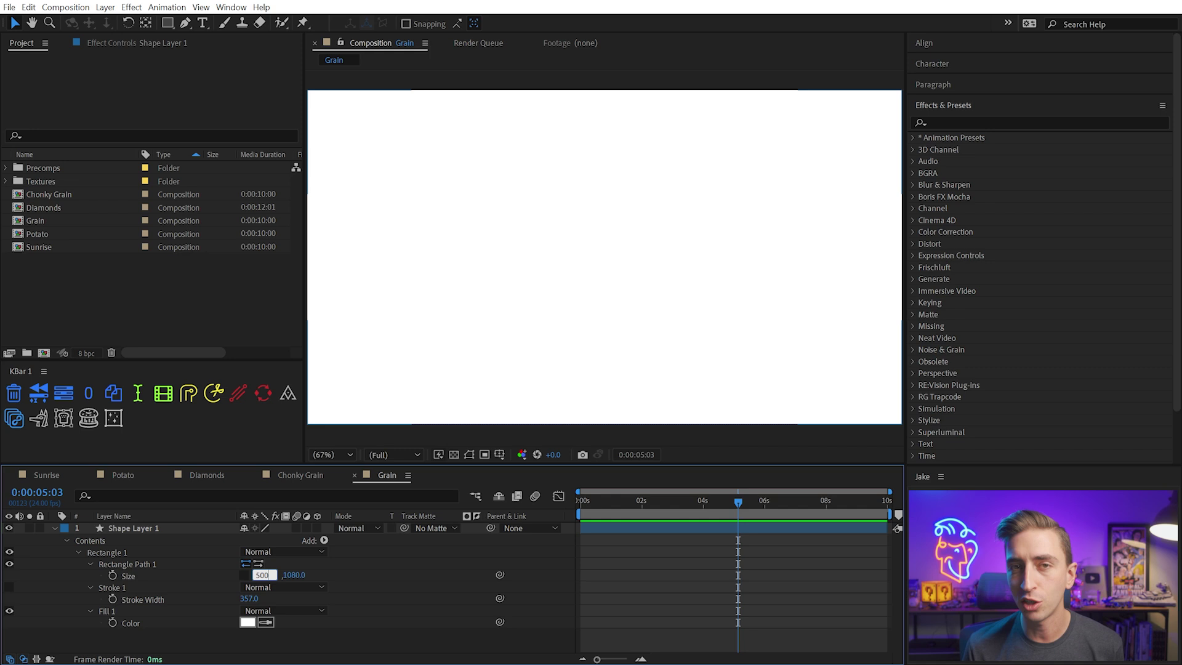
key("Tab")
type("500")
key("Return")
Rename the shape layer to 'Box' and collapse its properties
left_click(133, 530)
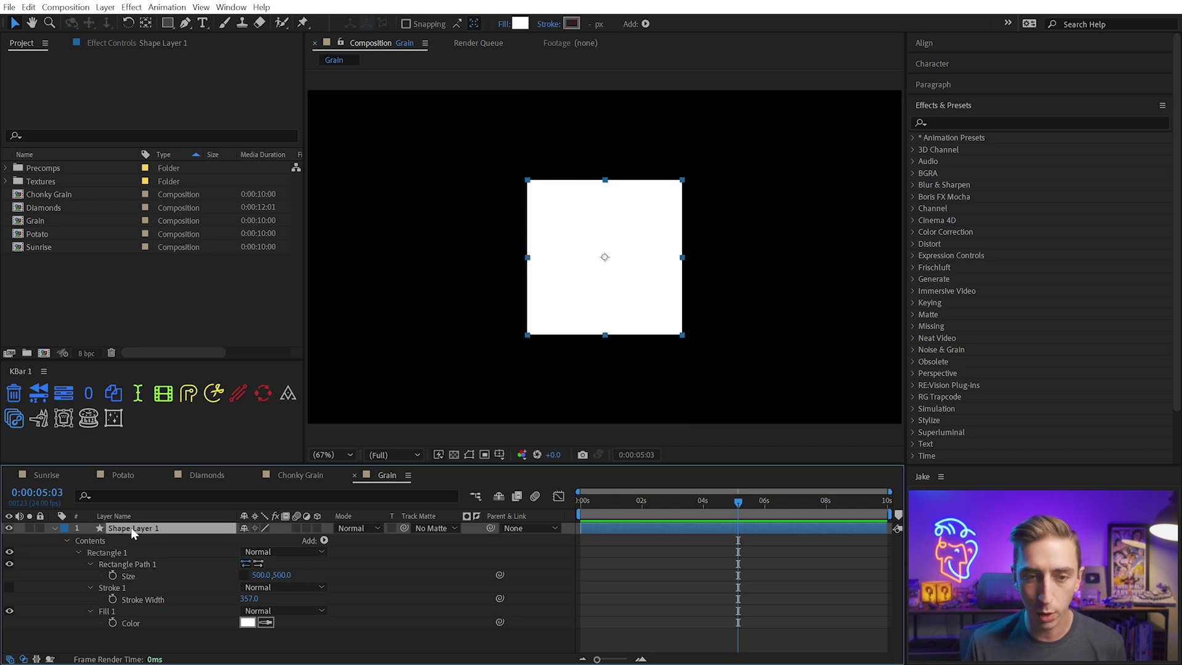
key("Return")
type("Box")
key("Return")
key("u")
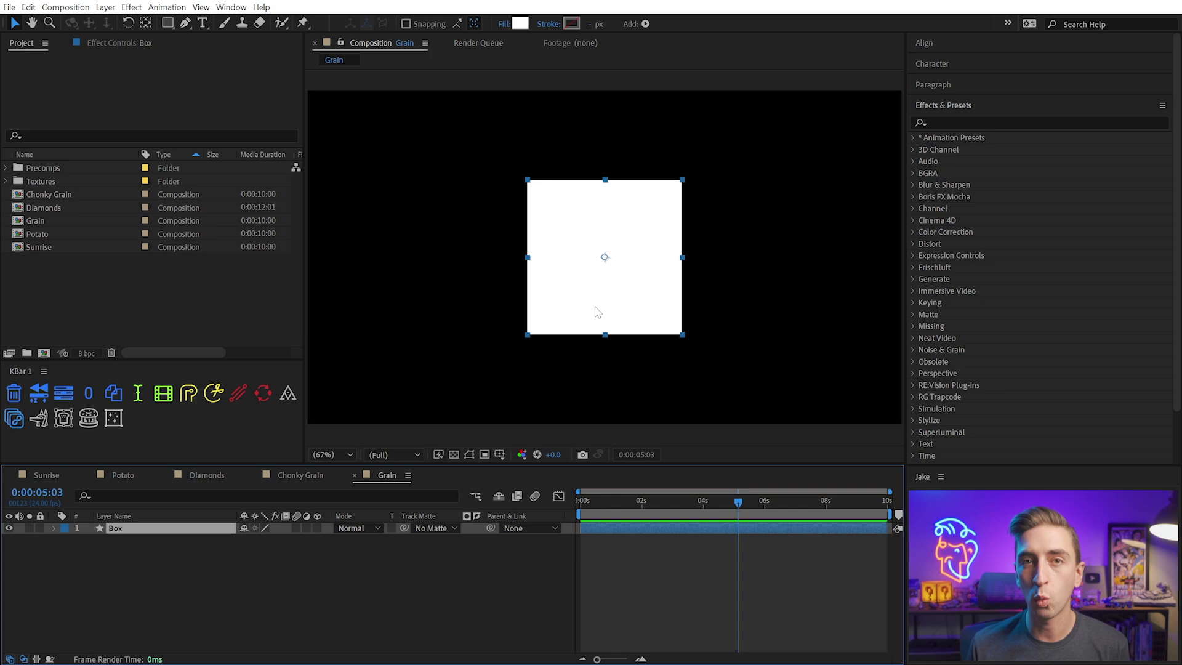
Apply Noise HLS to Box and raise the noise Lightness to 102%
left_click(962, 124)
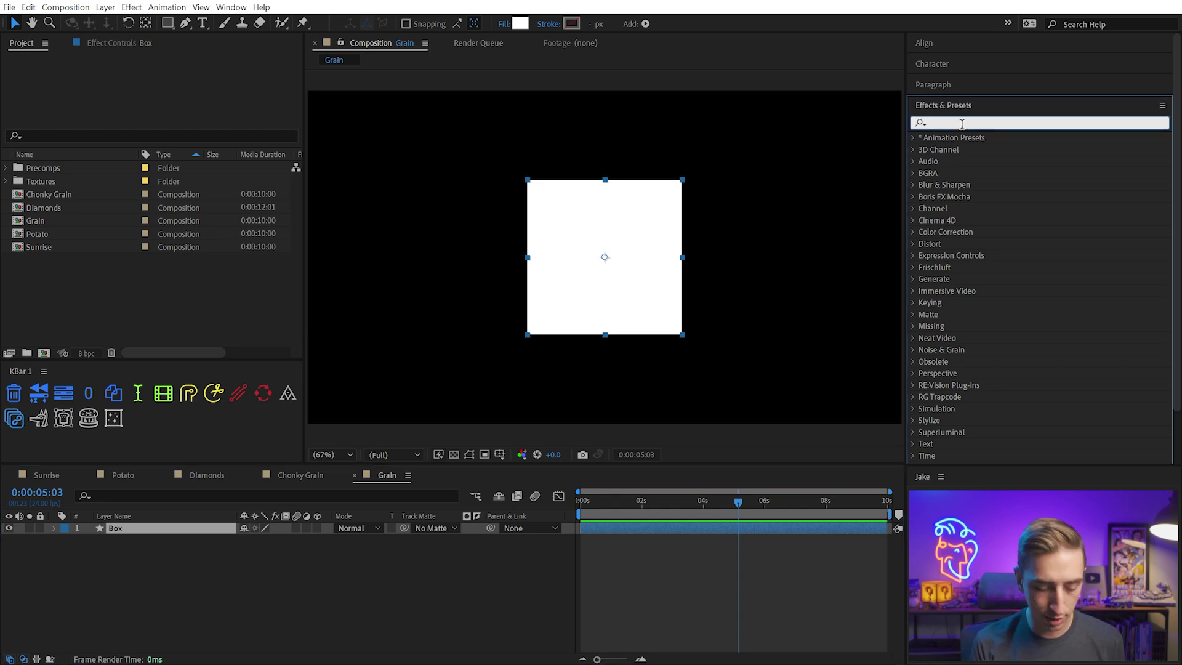
type("noise hls")
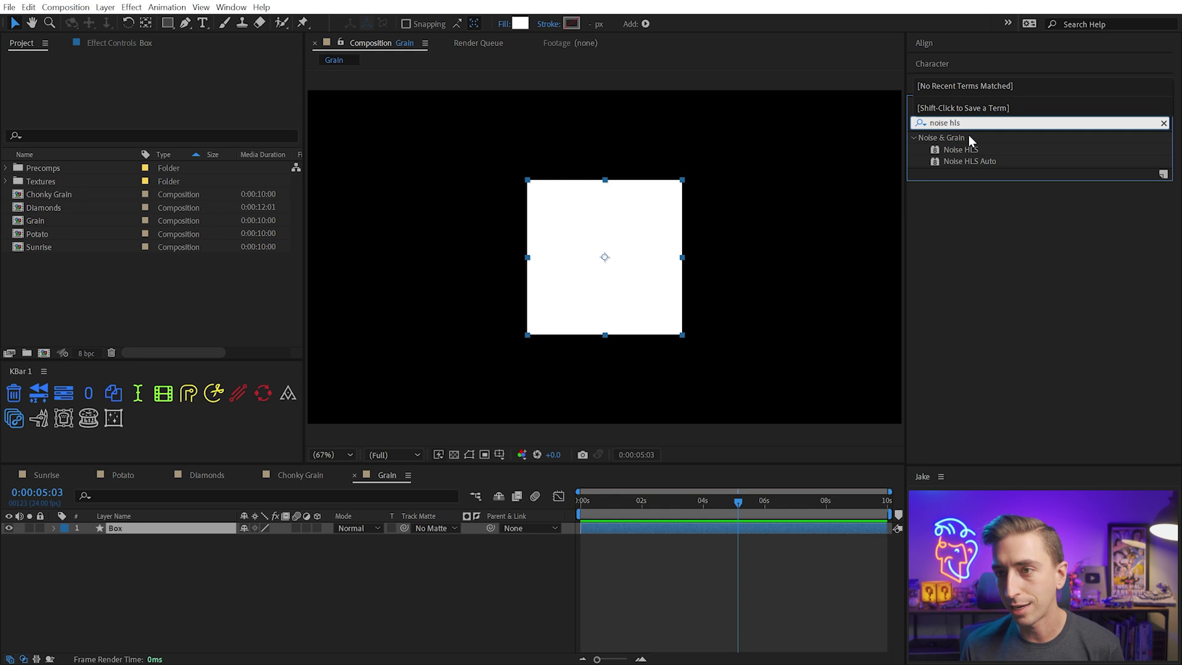
left_click_drag(960, 150, 624, 276)
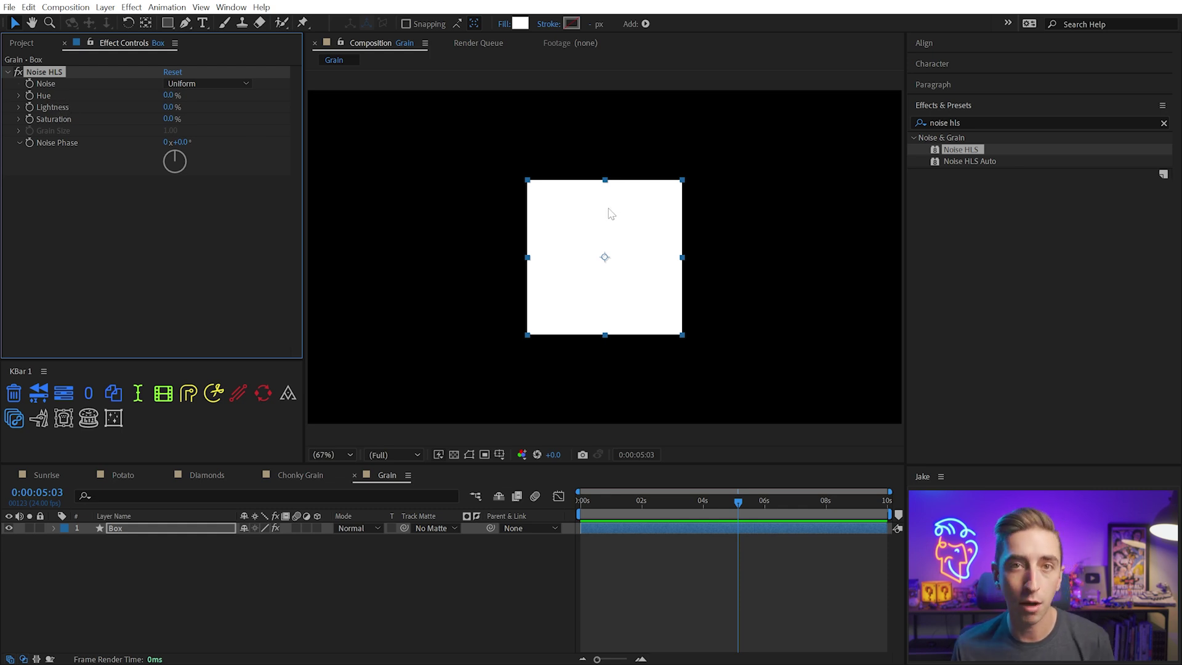
left_click(200, 84)
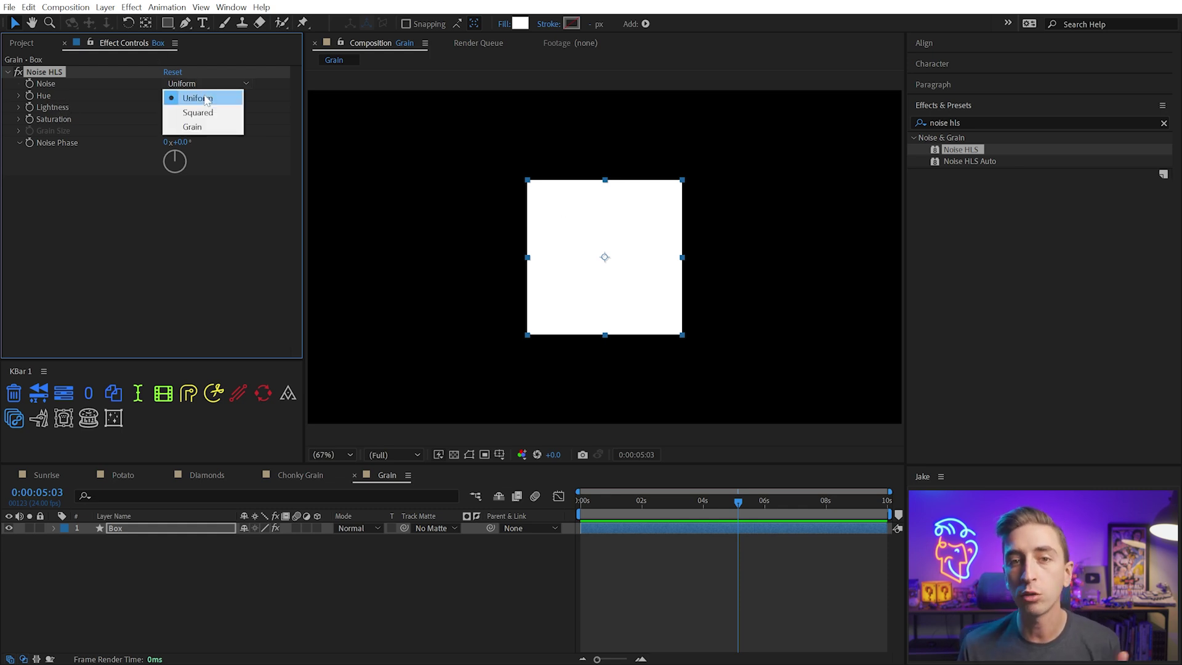
left_click(116, 115)
left_click_drag(169, 107, 245, 106)
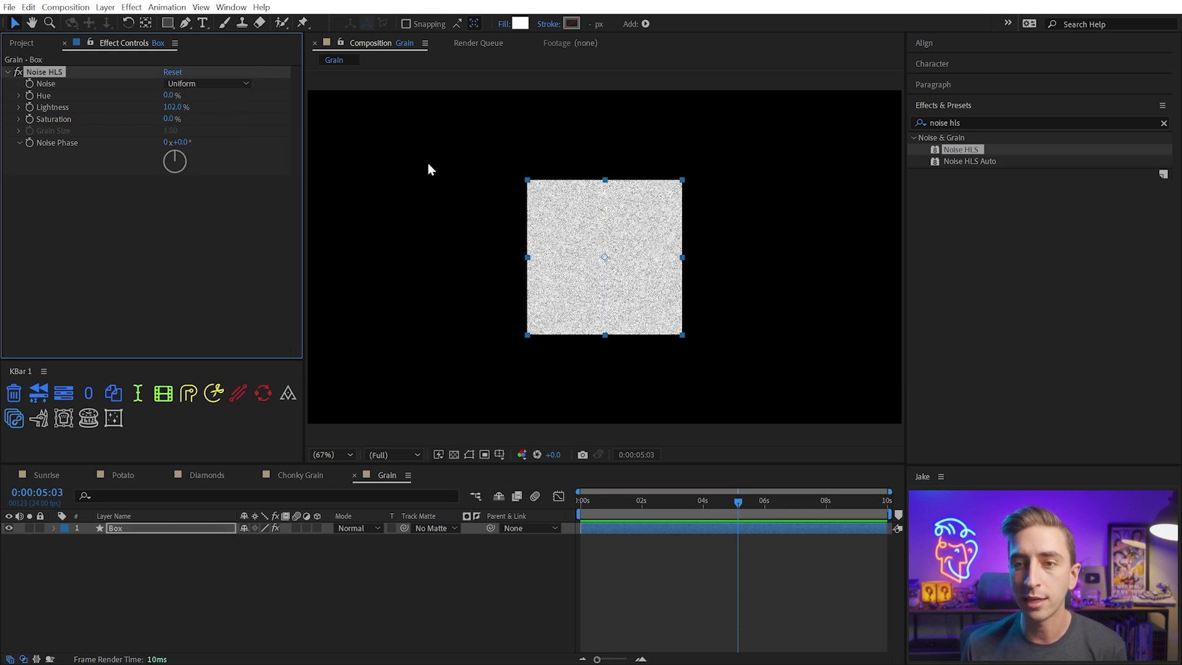
key("/")
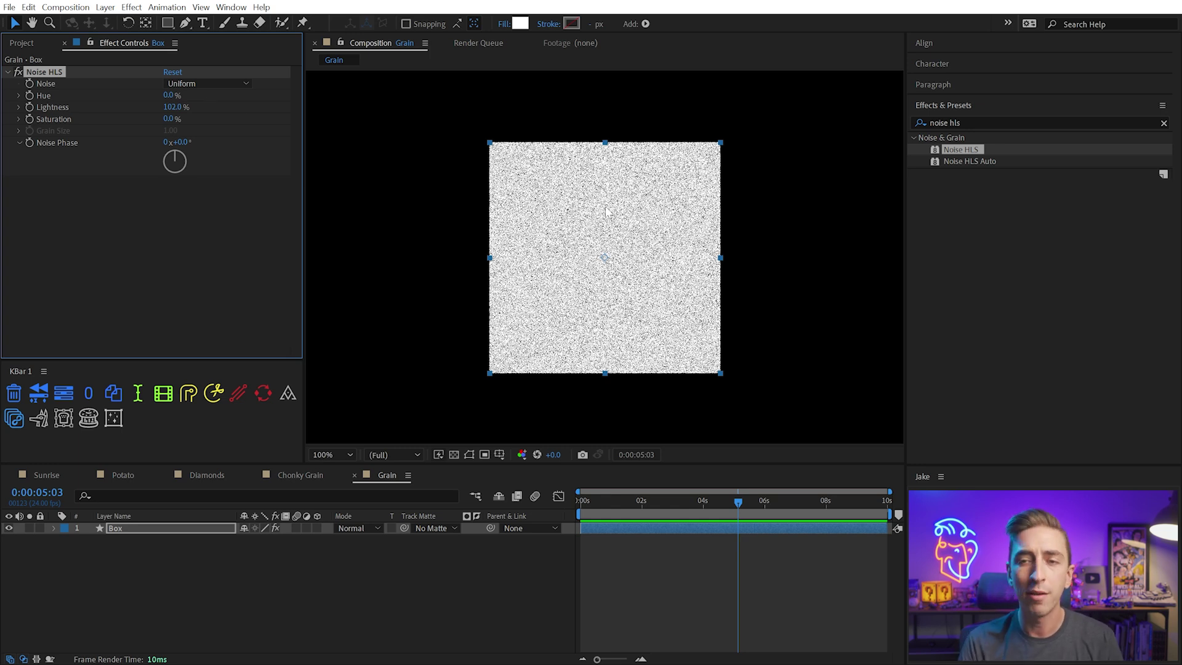
Switch the Noise type to Grain and set Grain Size to about 3.50
left_click(233, 81)
left_click(215, 105)
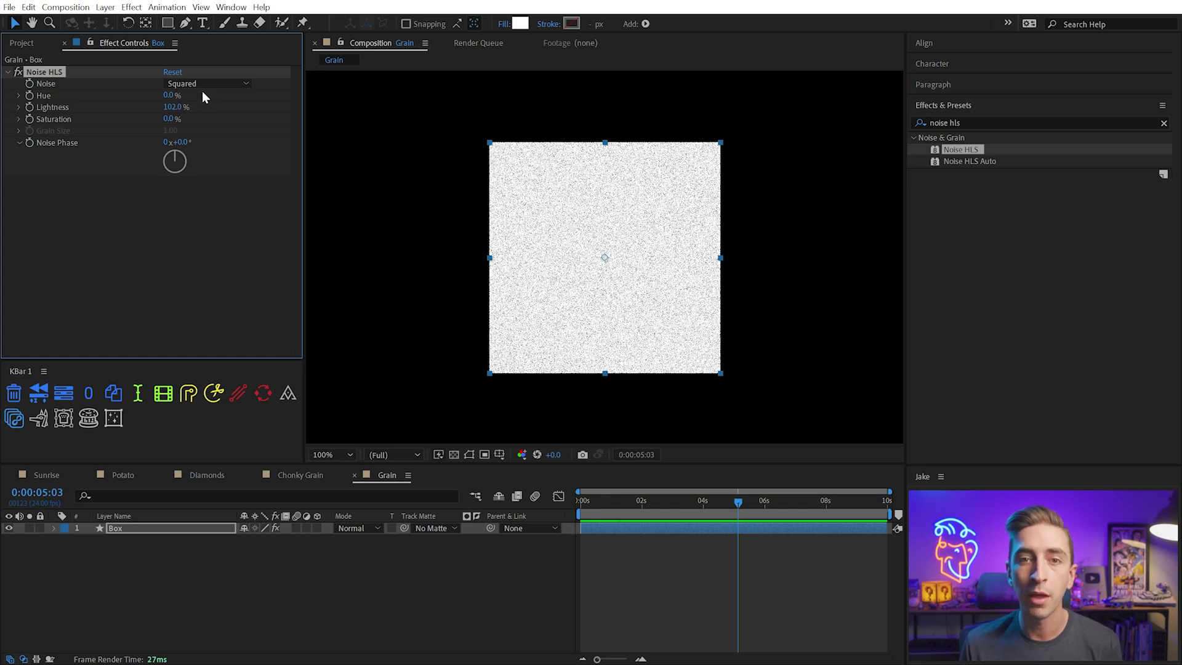
left_click(207, 84)
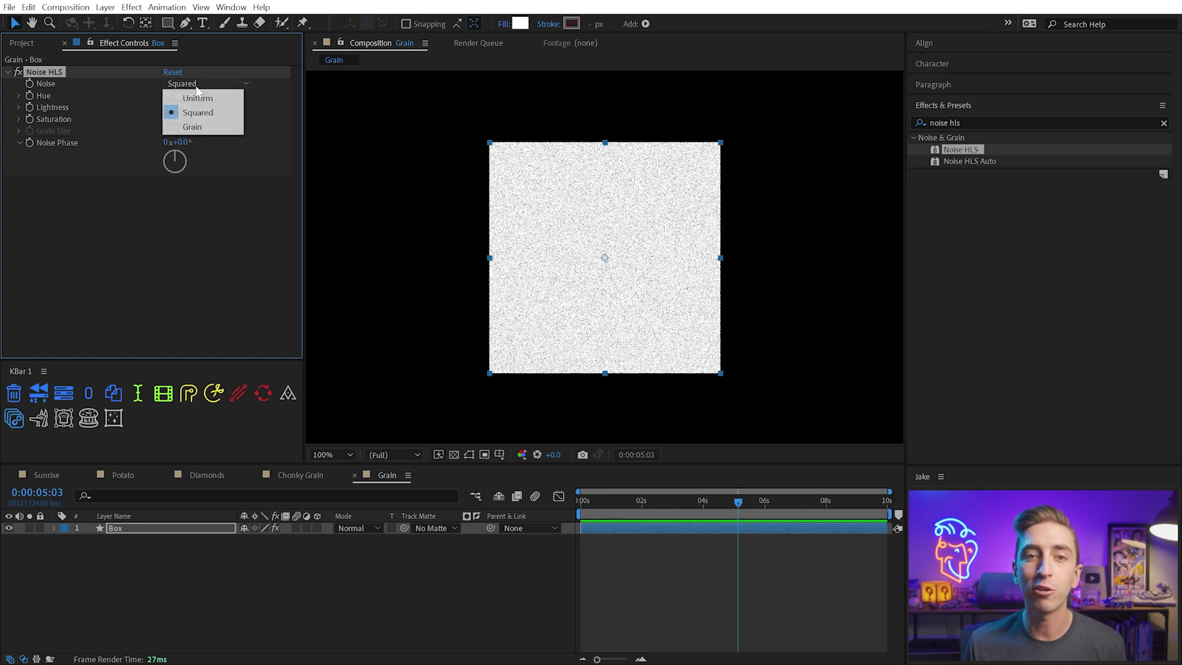
left_click(195, 127)
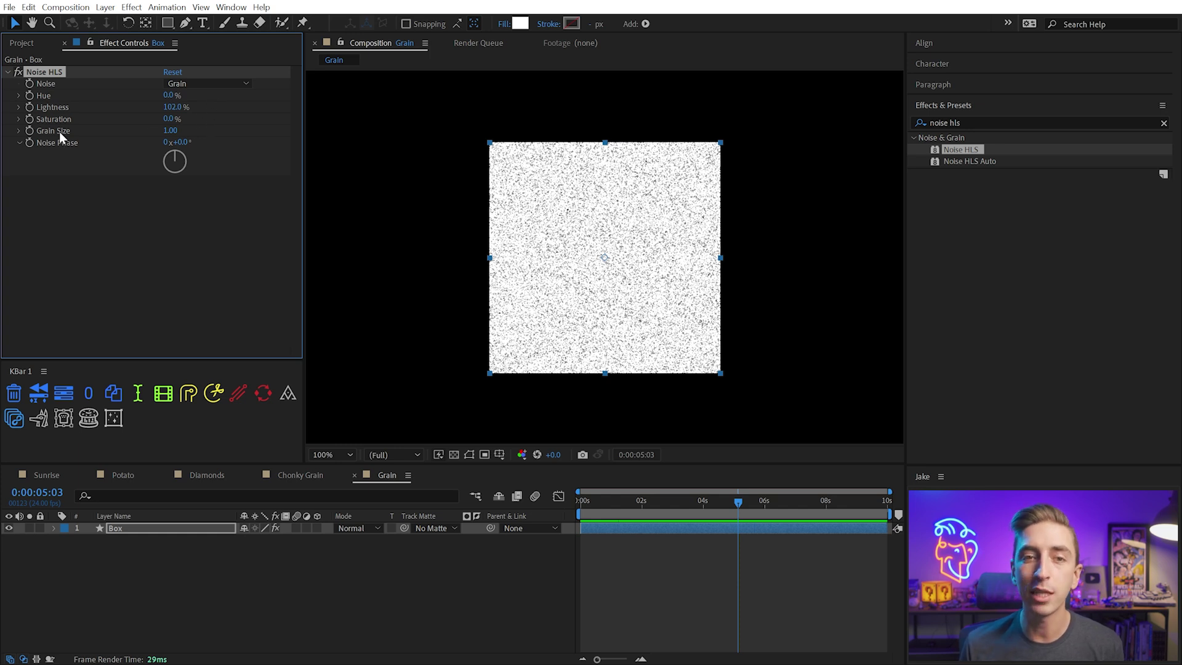
left_click_drag(211, 120, 478, 130)
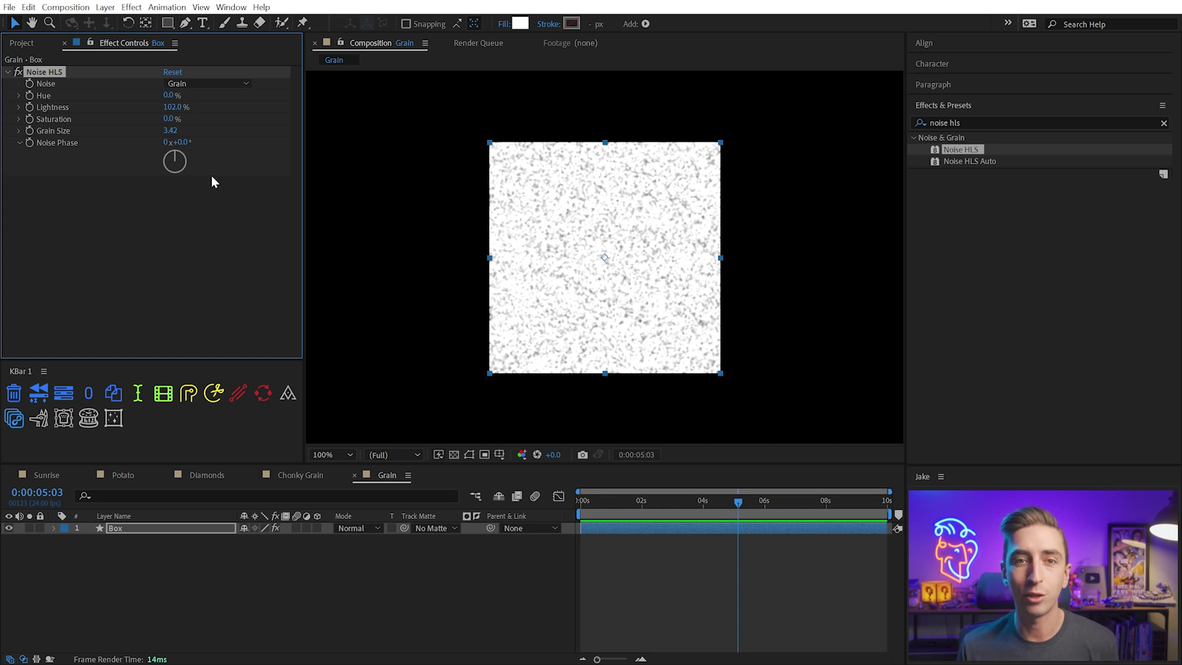
mouse_move(172, 130)
left_mouse_down()
mouse_move(212, 123)
mouse_move(174, 131)
left_mouse_up()
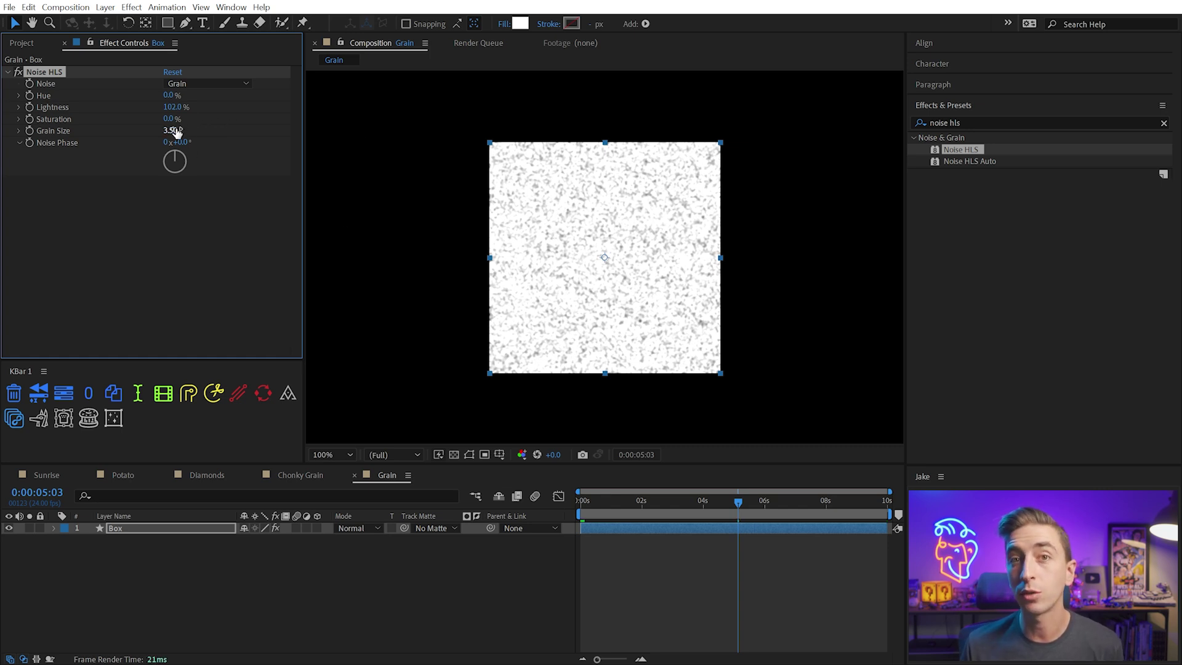
Add legacy Brightness & Contrast at -50/50 and raise Noise HLS Lightness to 184%
left_click(988, 123)
type("brightnes")
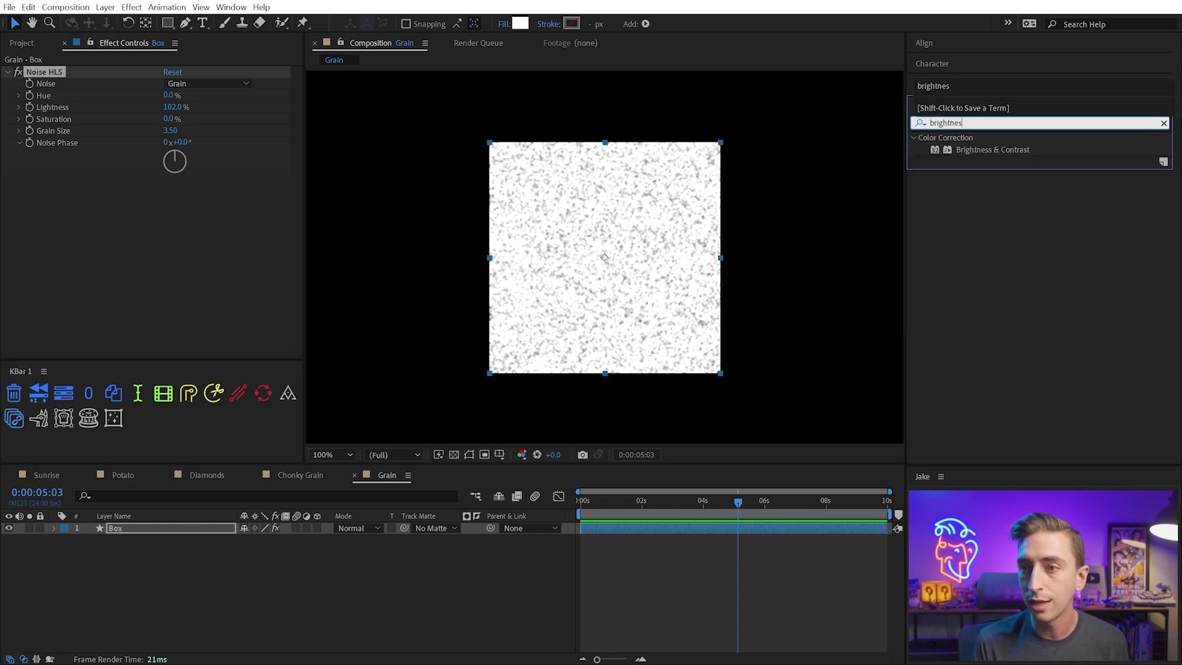
left_click_drag(969, 157, 133, 232)
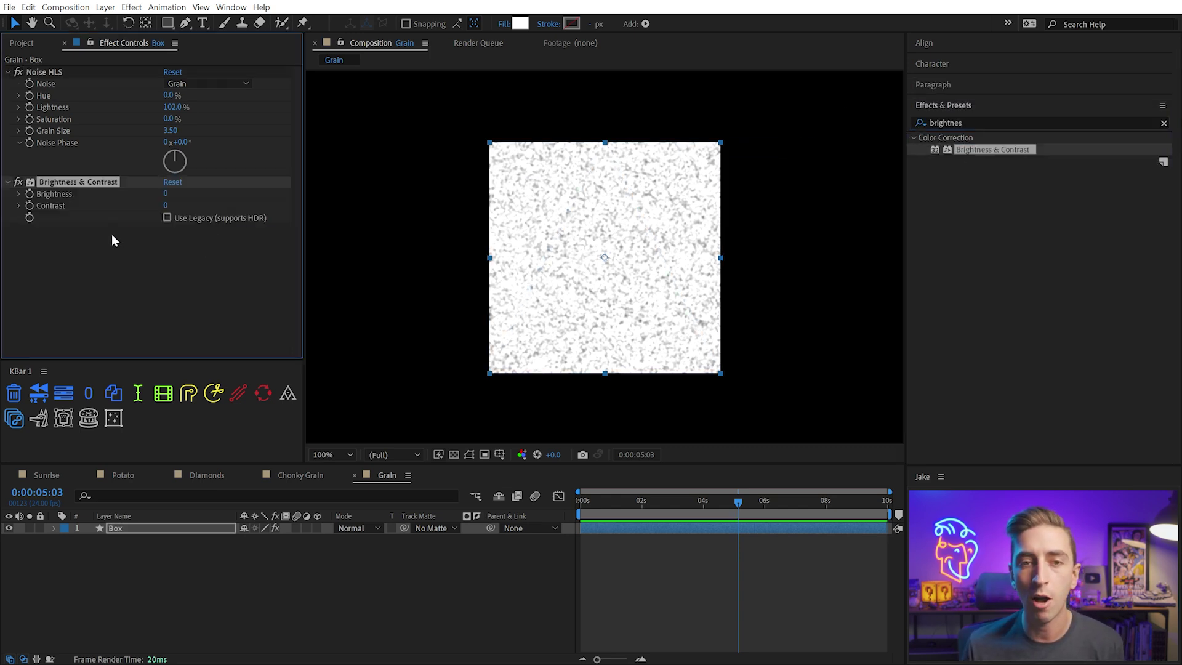
left_click(167, 218)
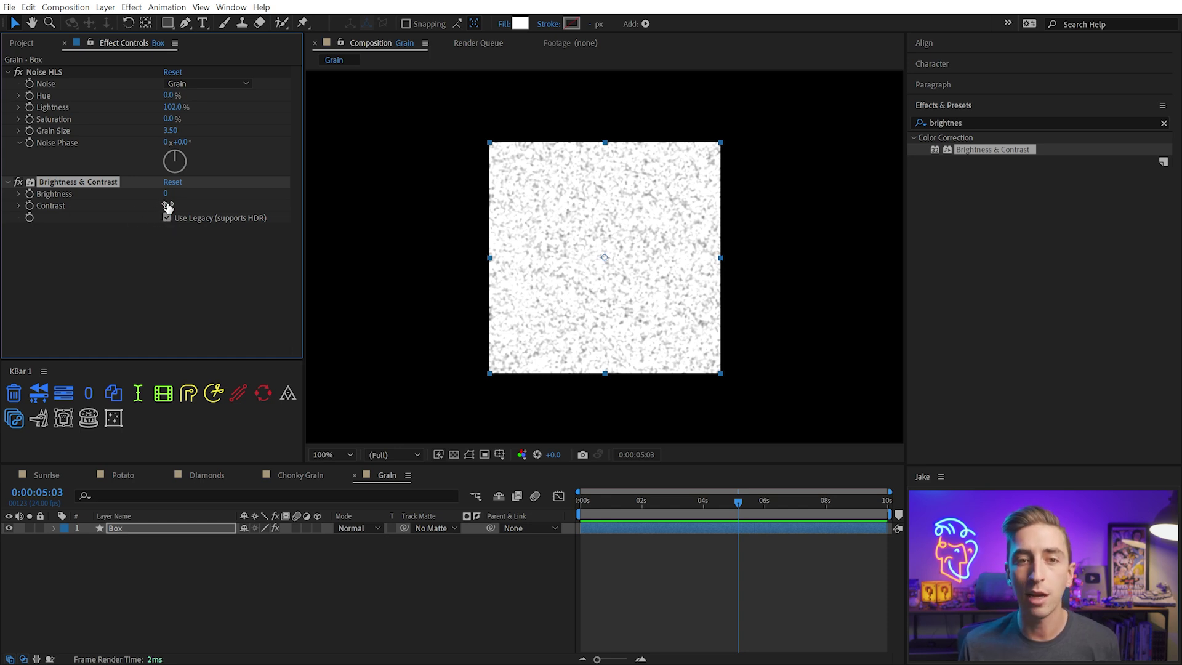
left_click_drag(165, 205, 204, 199)
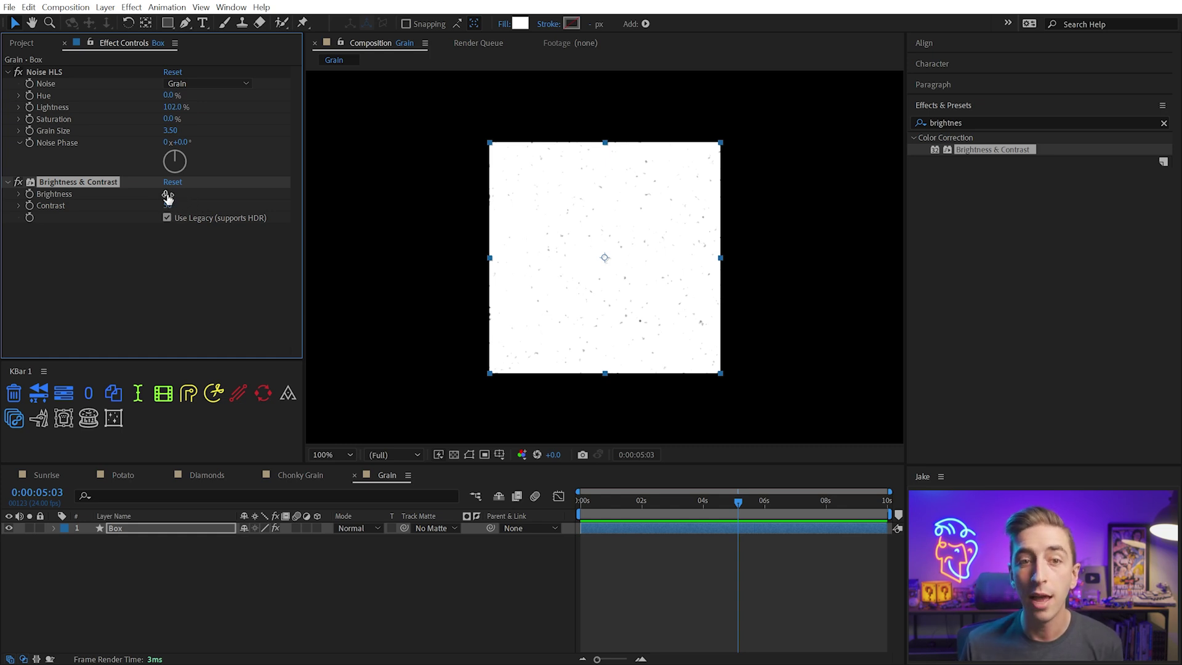
left_click(148, 196)
left_click_drag(165, 194, 132, 196)
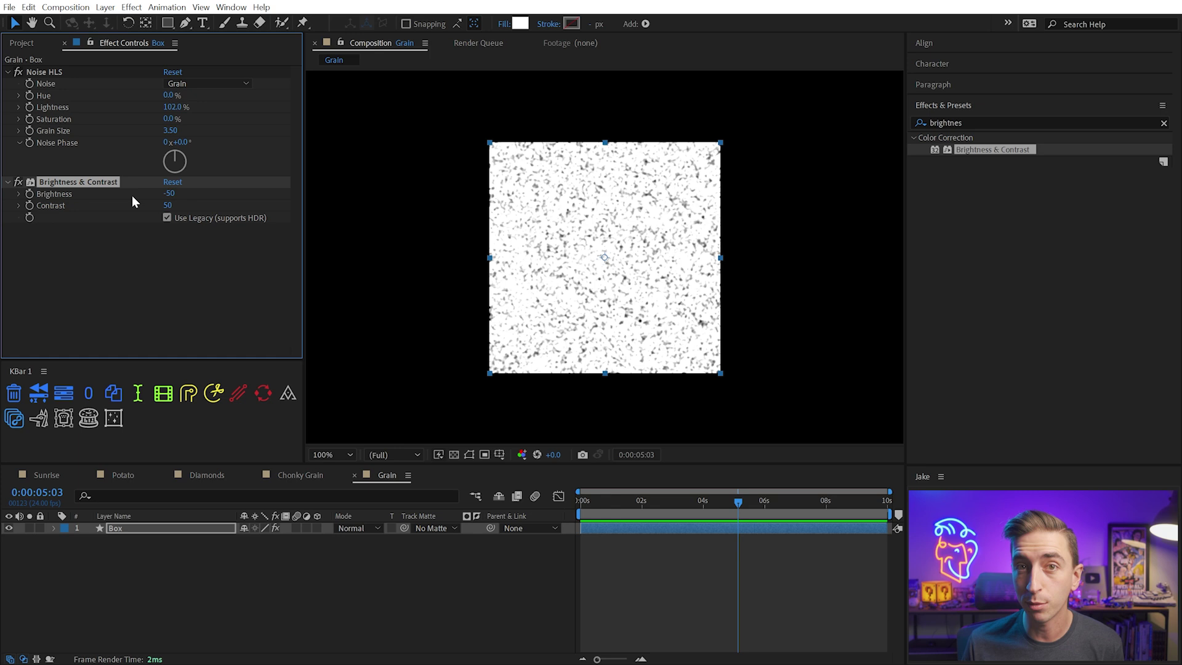
left_click_drag(174, 107, 92, 131)
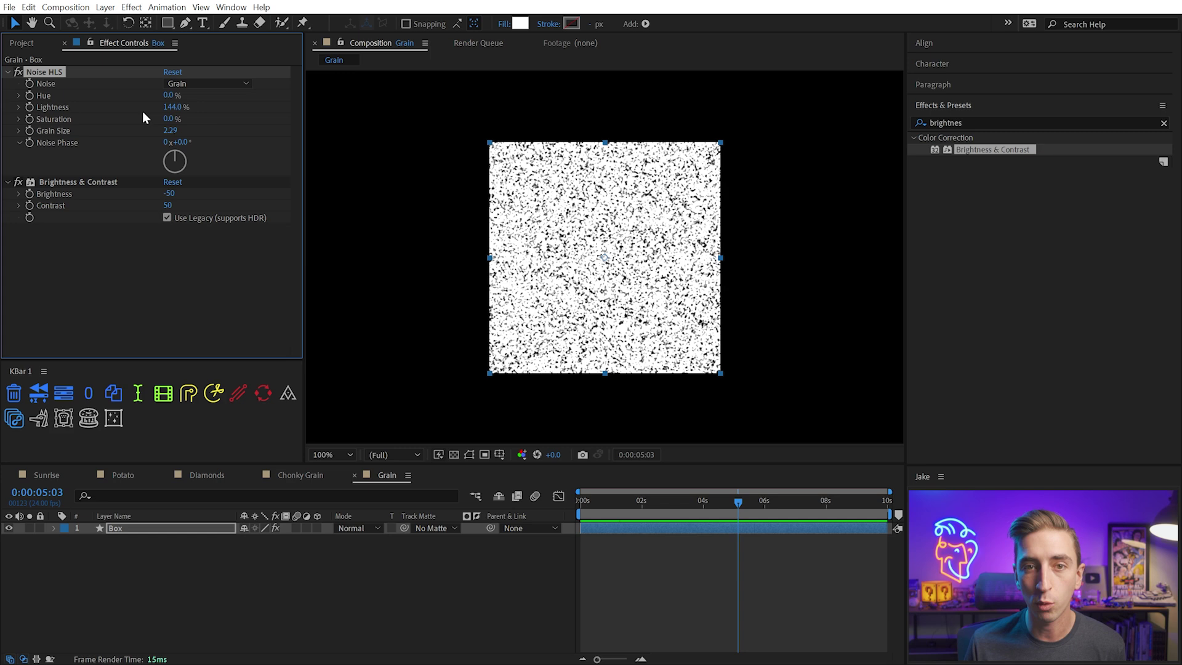
left_click_drag(175, 108, 192, 106)
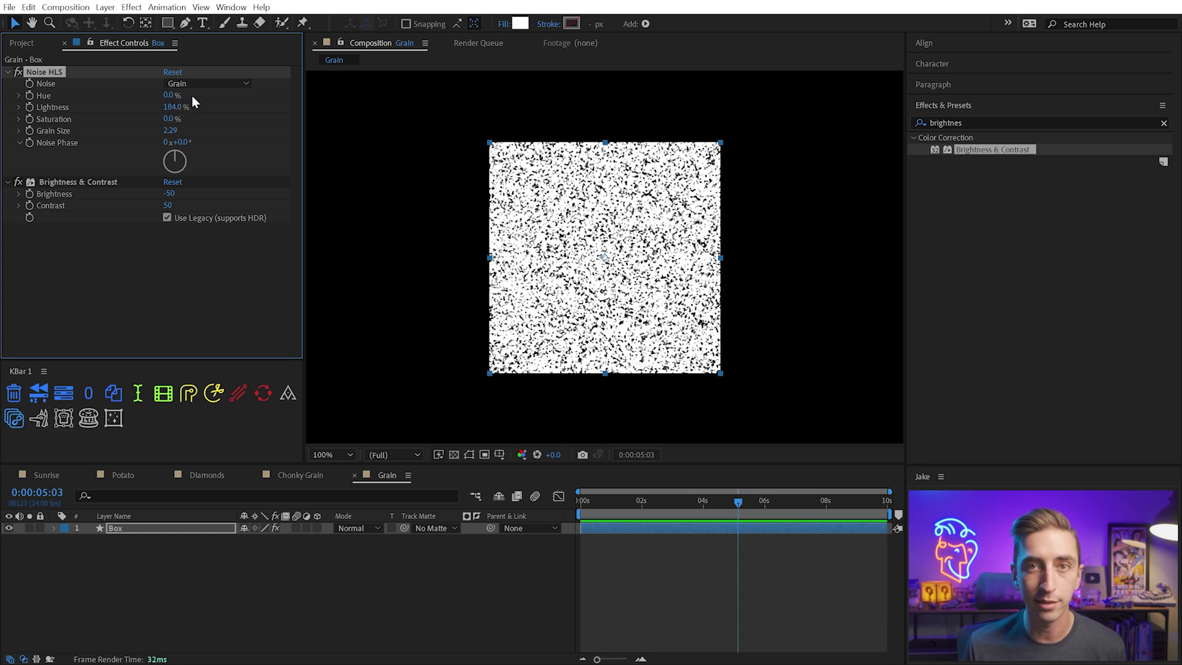
left_click(520, 24)
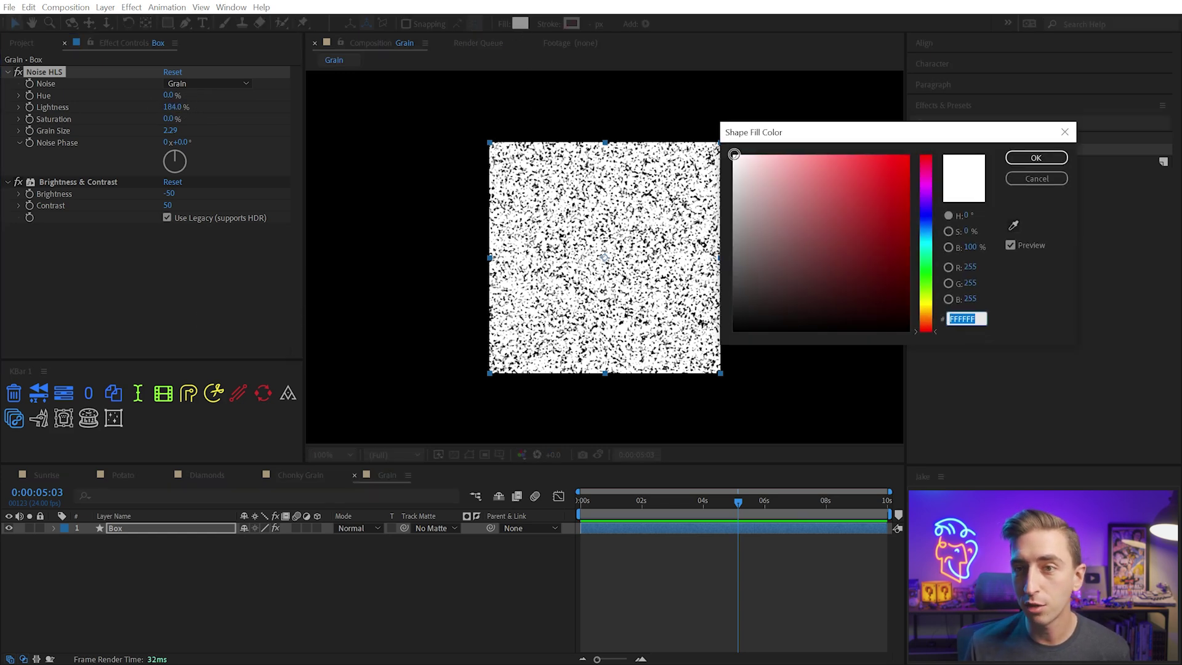
left_click_drag(734, 155, 878, 156)
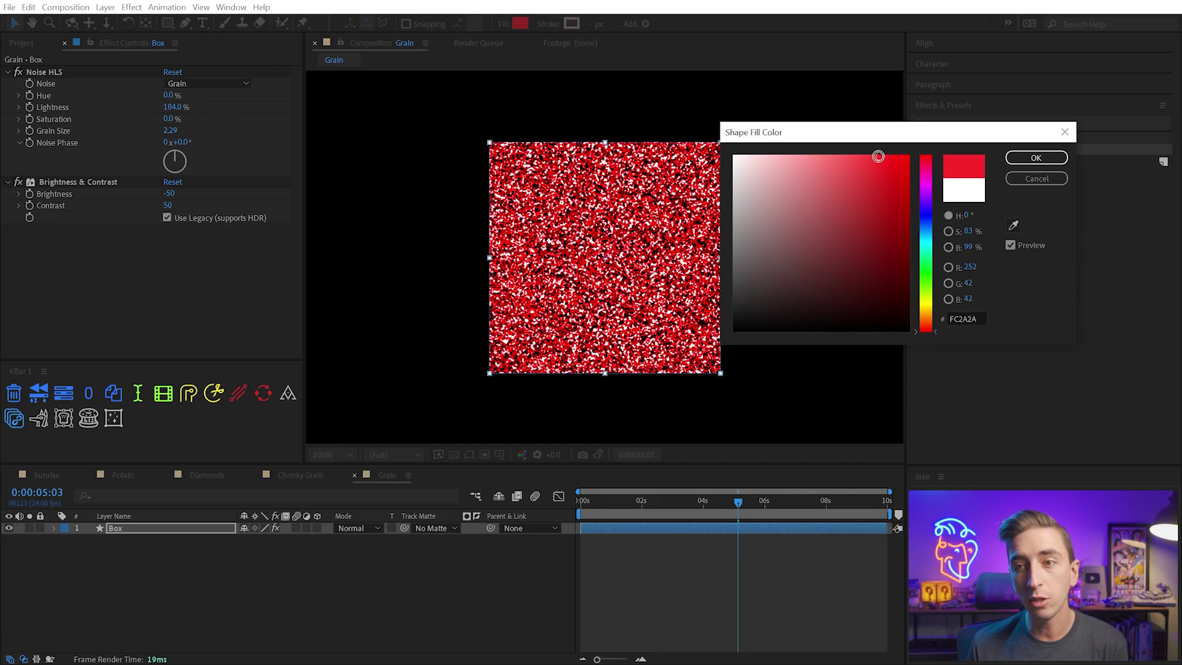
left_click_drag(925, 222, 868, 208)
mouse_move(933, 246)
left_mouse_down()
mouse_move(929, 207)
mouse_move(927, 248)
left_mouse_up()
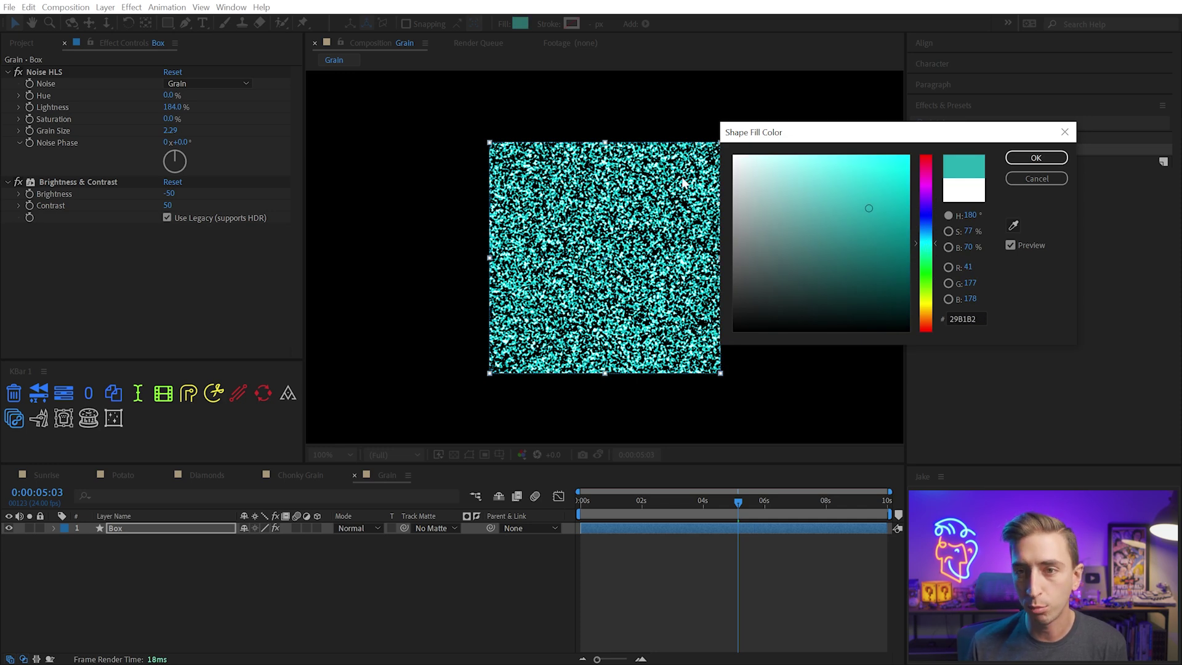
mouse_move(869, 208)
left_mouse_down()
mouse_move(872, 182)
mouse_move(699, 163)
mouse_move(659, 130)
left_mouse_up()
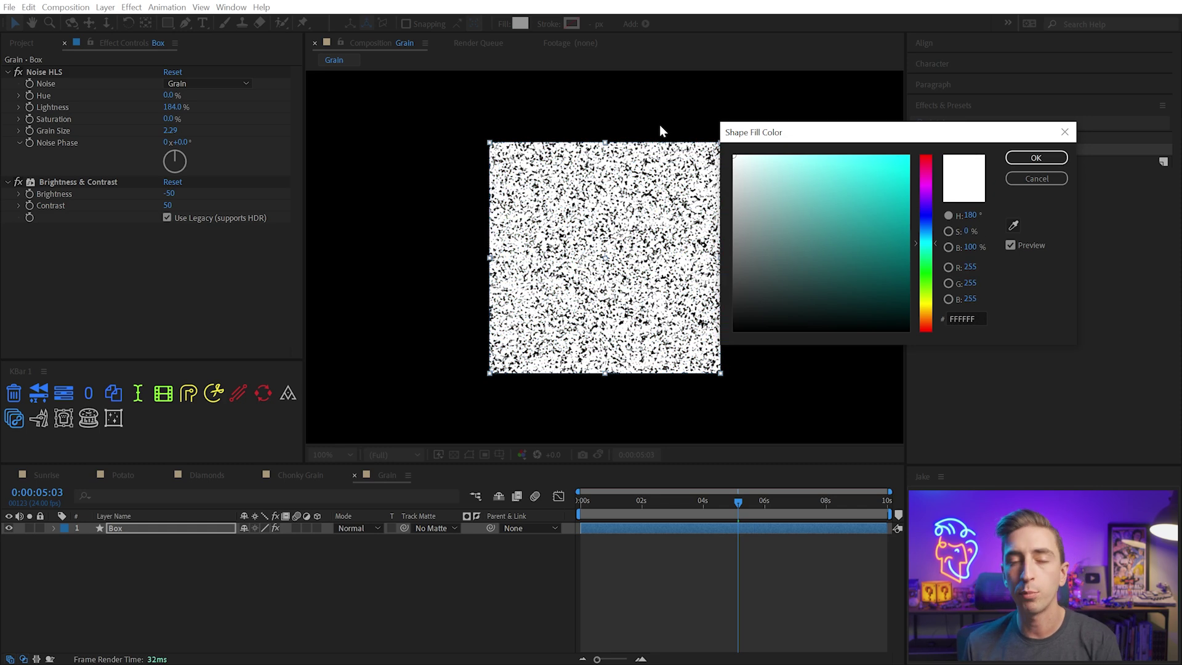
left_click(1036, 157)
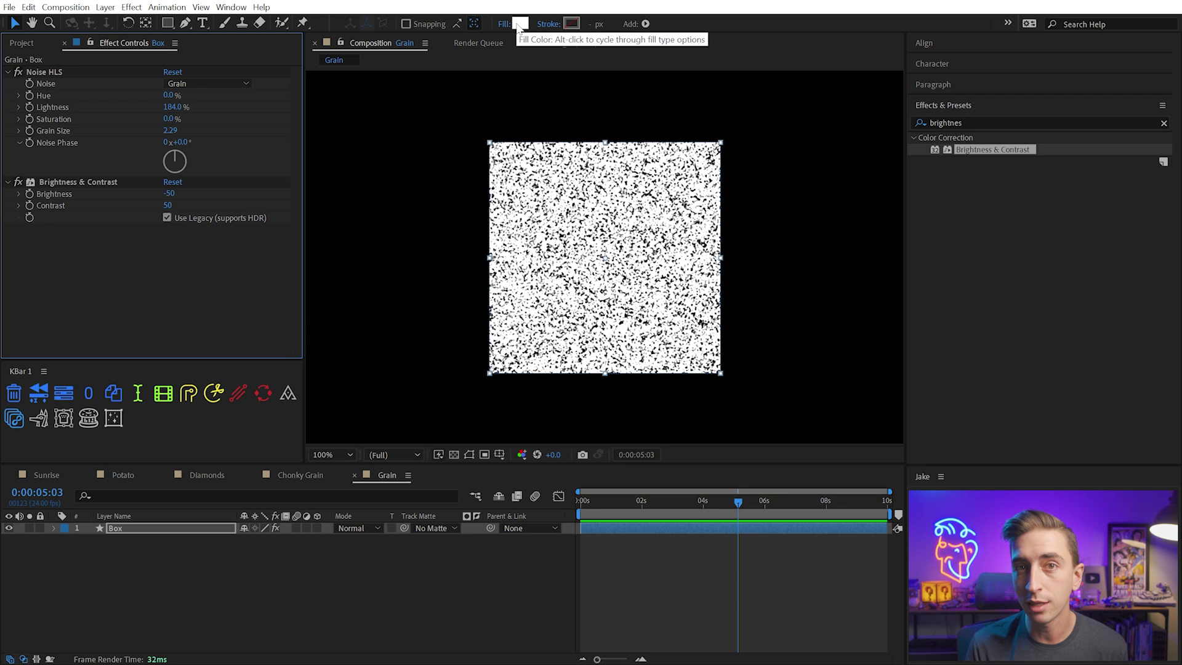
Give the box a linear gradient fill spanning its left to right edges
left_click(519, 25, "alt")
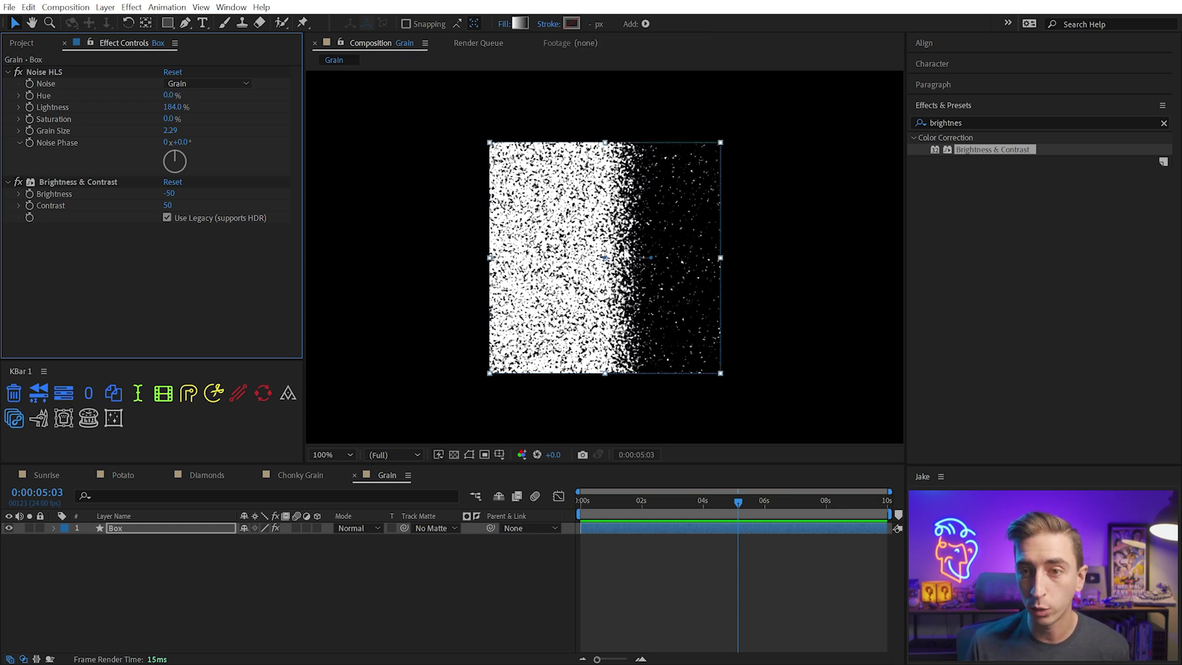
left_click_drag(656, 259, 720, 260)
left_click_drag(604, 258, 489, 259)
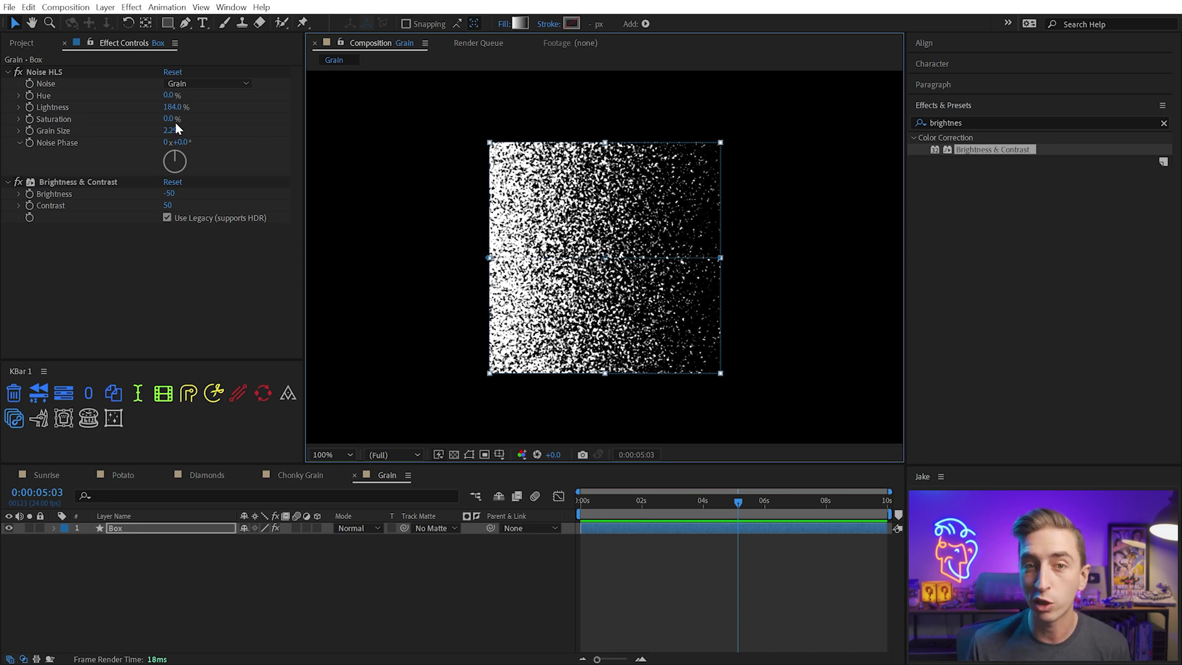
Reduce Grain Size to 1.31 and reset Brightness & Contrast, then set Contrast to 20
left_click_drag(170, 131, 107, 133)
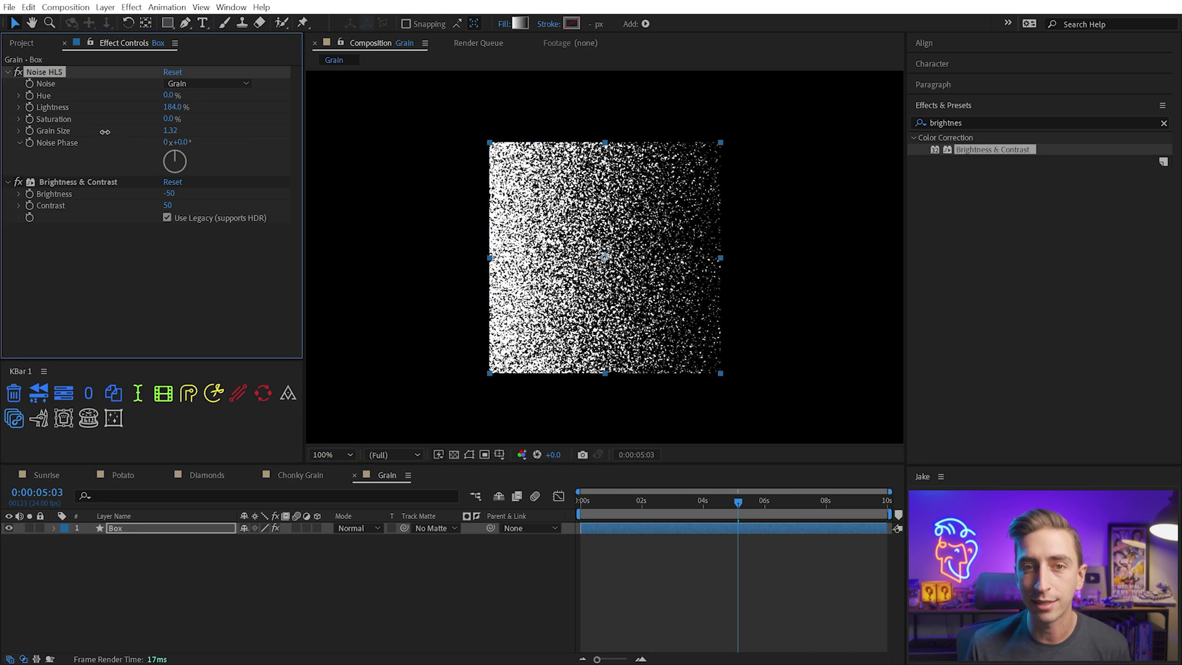
left_click(172, 182)
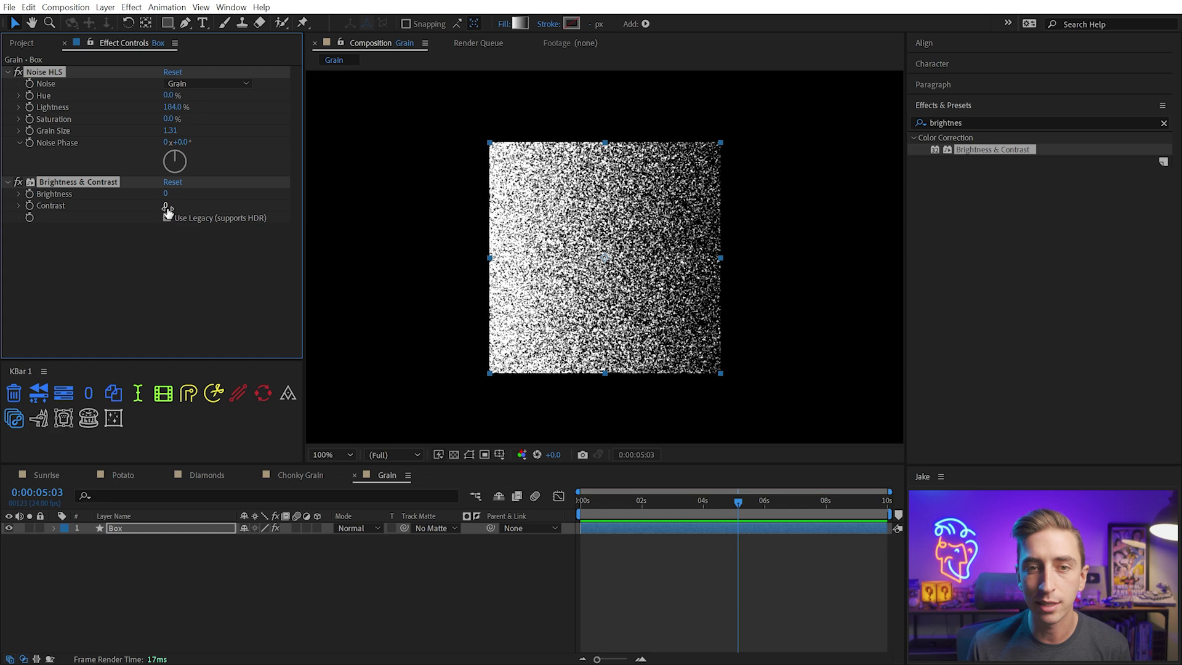
mouse_move(168, 205)
left_mouse_down()
mouse_move(191, 203)
mouse_move(175, 202)
left_mouse_up()
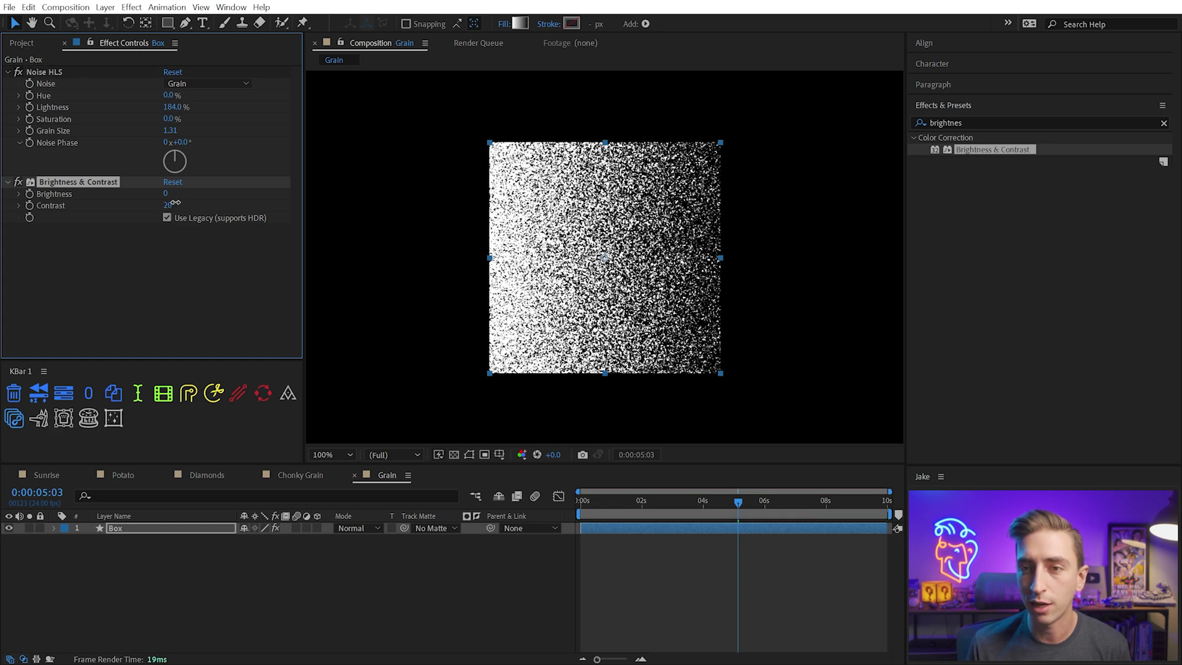
key("period")
key("period")
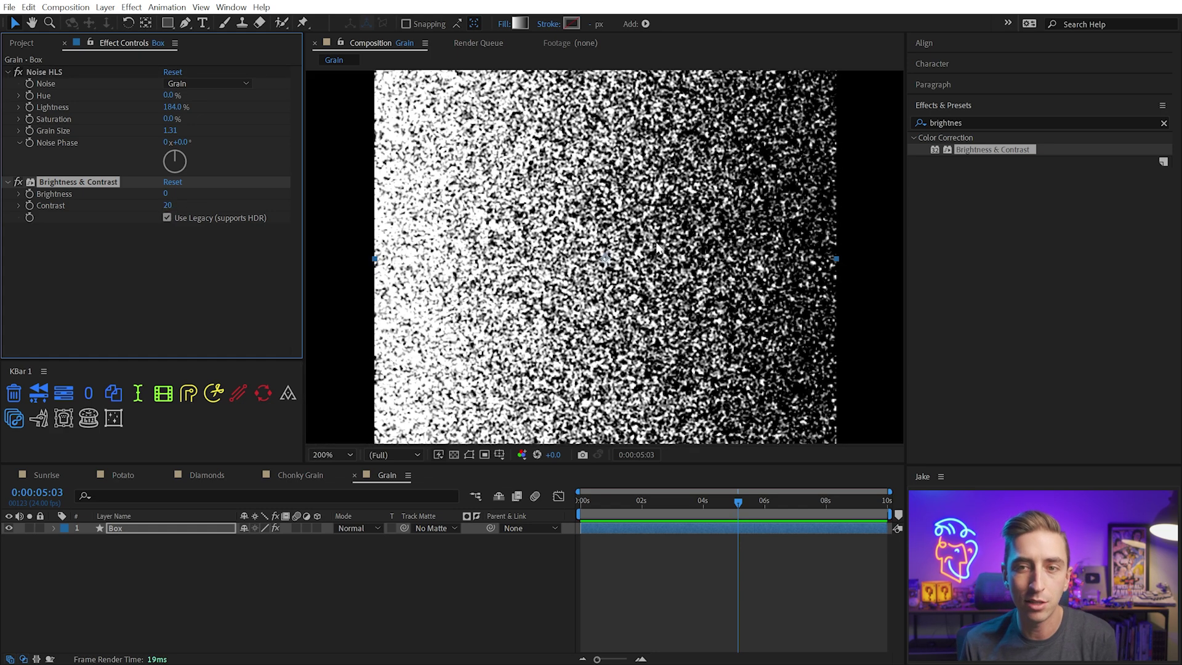
key("comma")
key("comma")
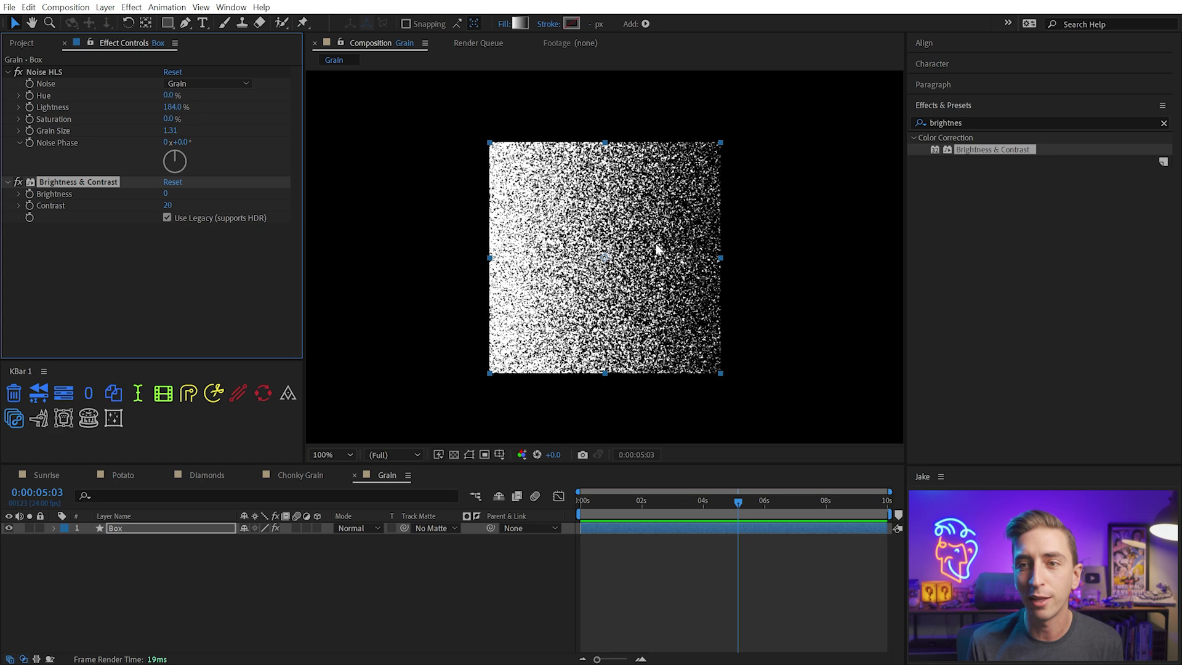
Switch the fill to a radial gradient and round the square into a circle with Roundness 466
left_click(520, 25, "alt")
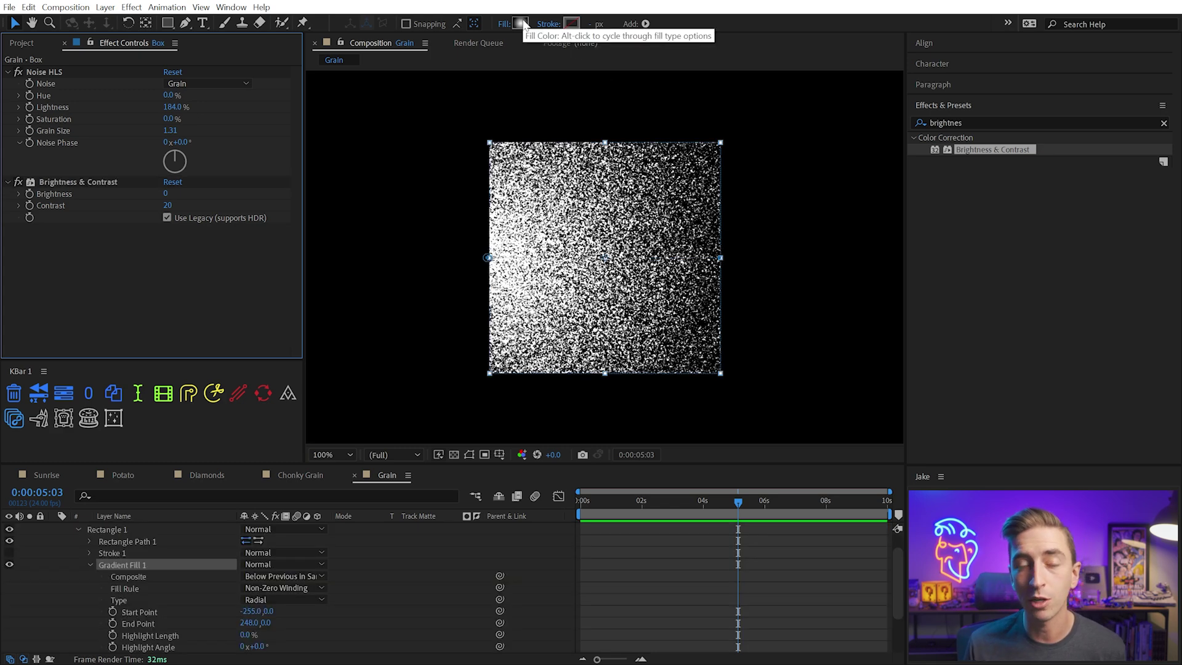
left_click_drag(488, 257, 491, 144)
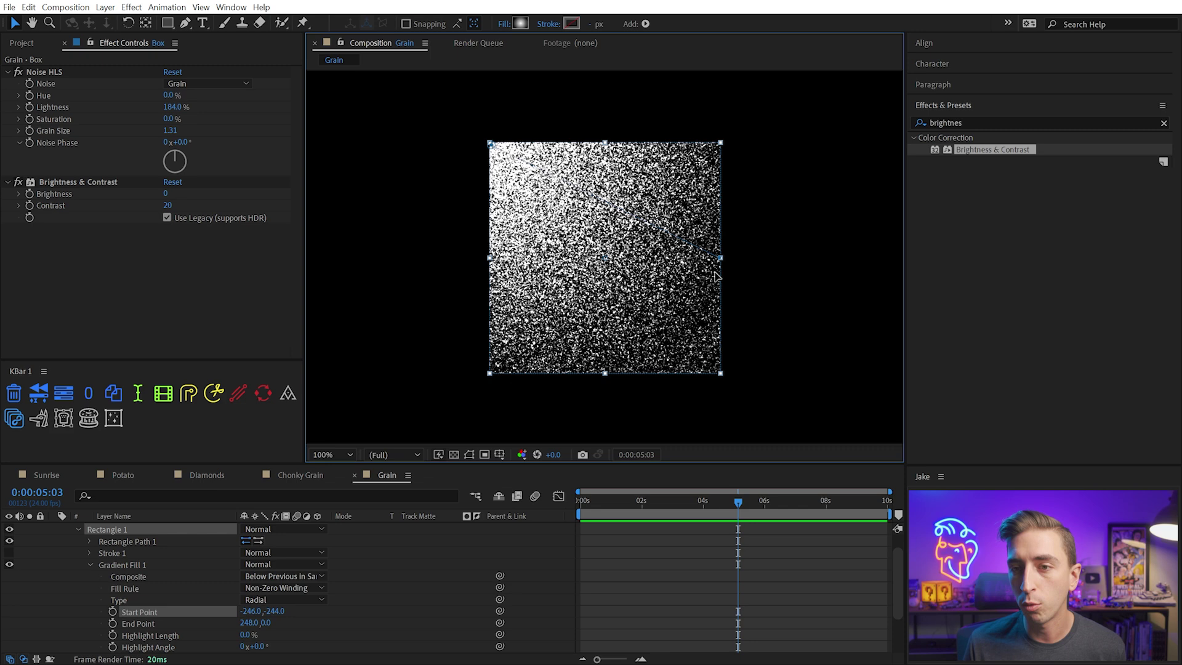
left_click_drag(720, 259, 722, 371)
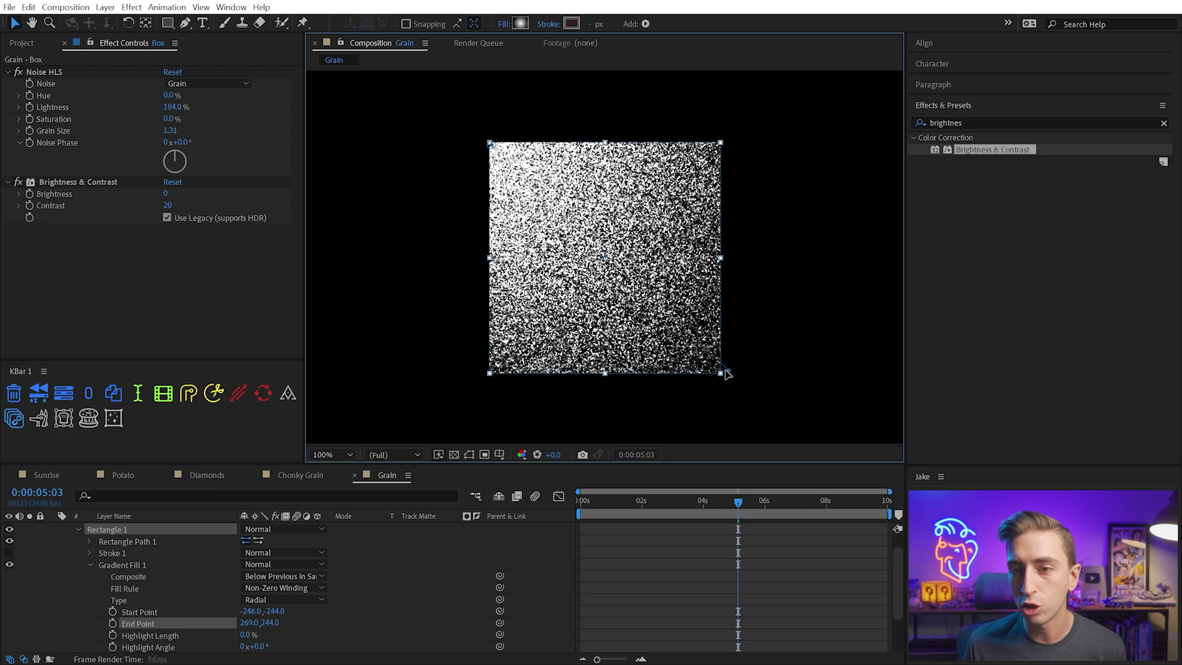
left_click(88, 542)
left_click_drag(249, 576, 677, 593)
Position the gradient to light the circle from the upper left, with Lightness 93% and Contrast 42
left_click_drag(720, 373, 684, 335)
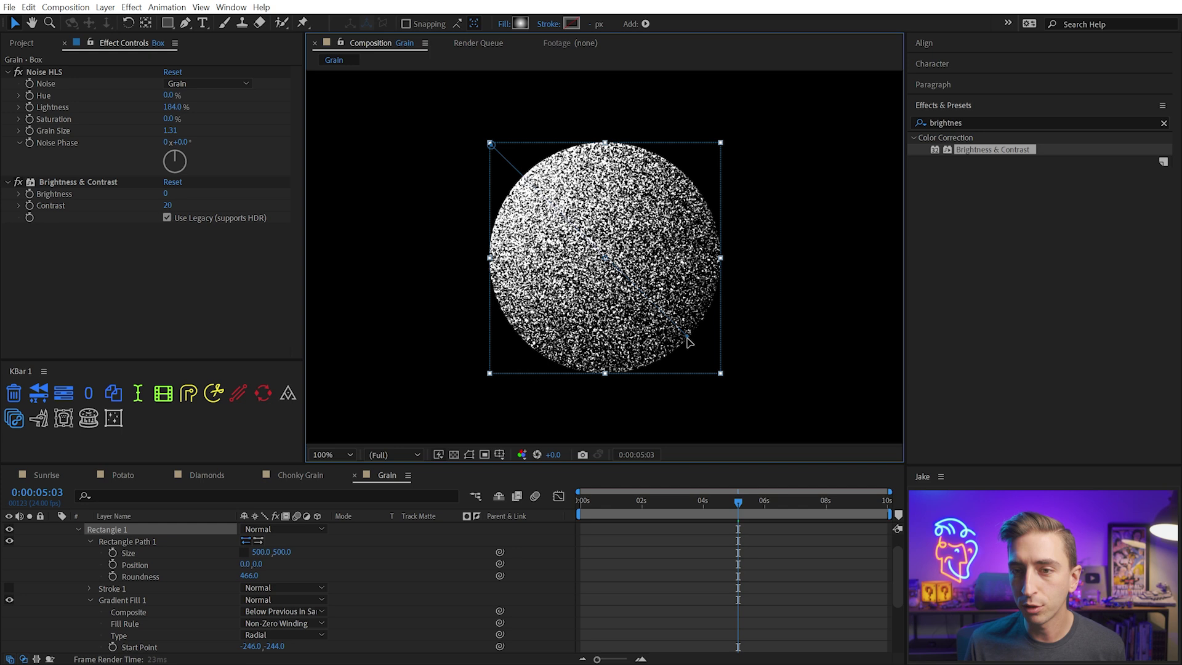
left_click_drag(490, 146, 530, 170)
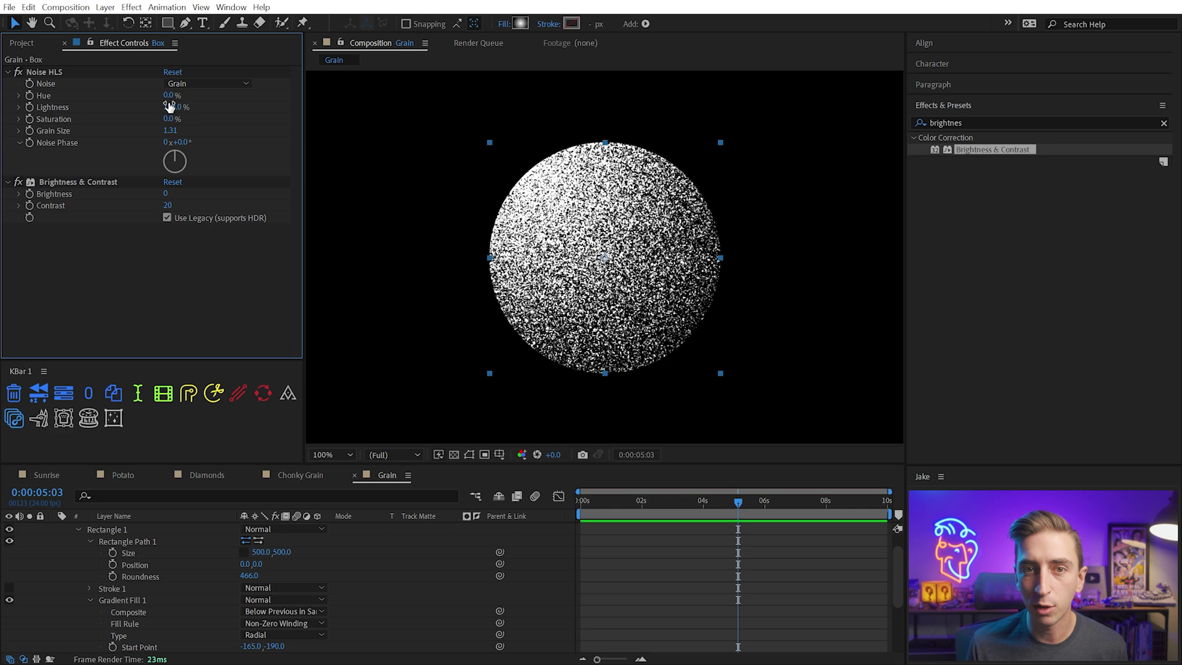
left_click_drag(172, 108, 116, 108)
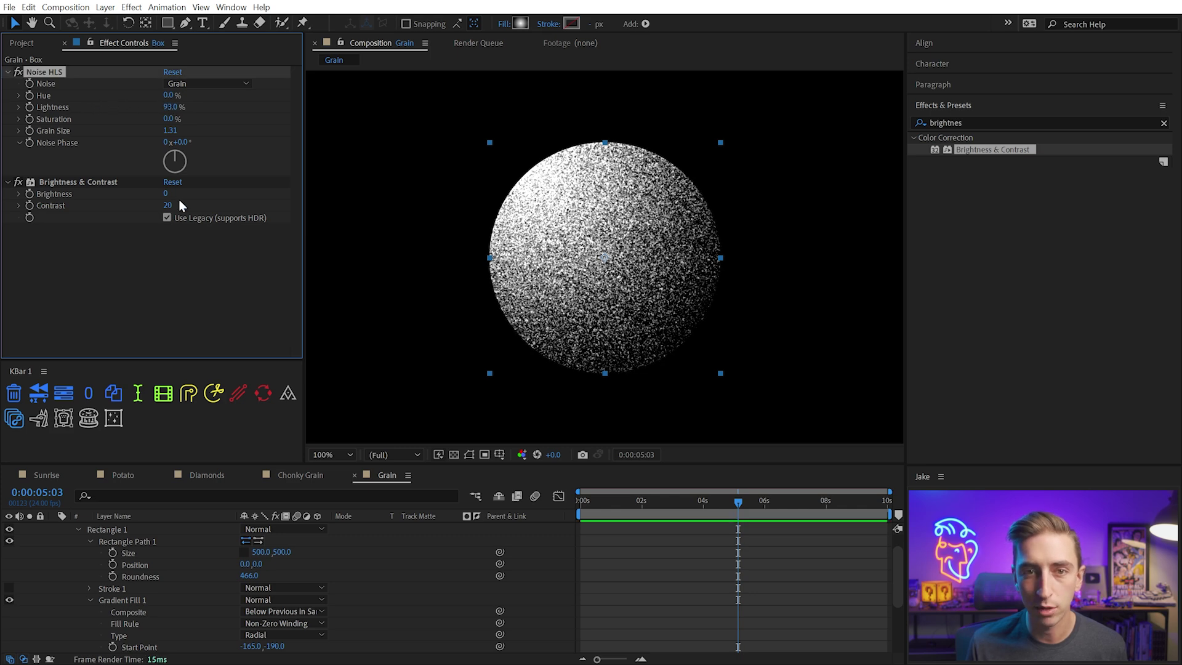
left_click_drag(167, 205, 181, 191)
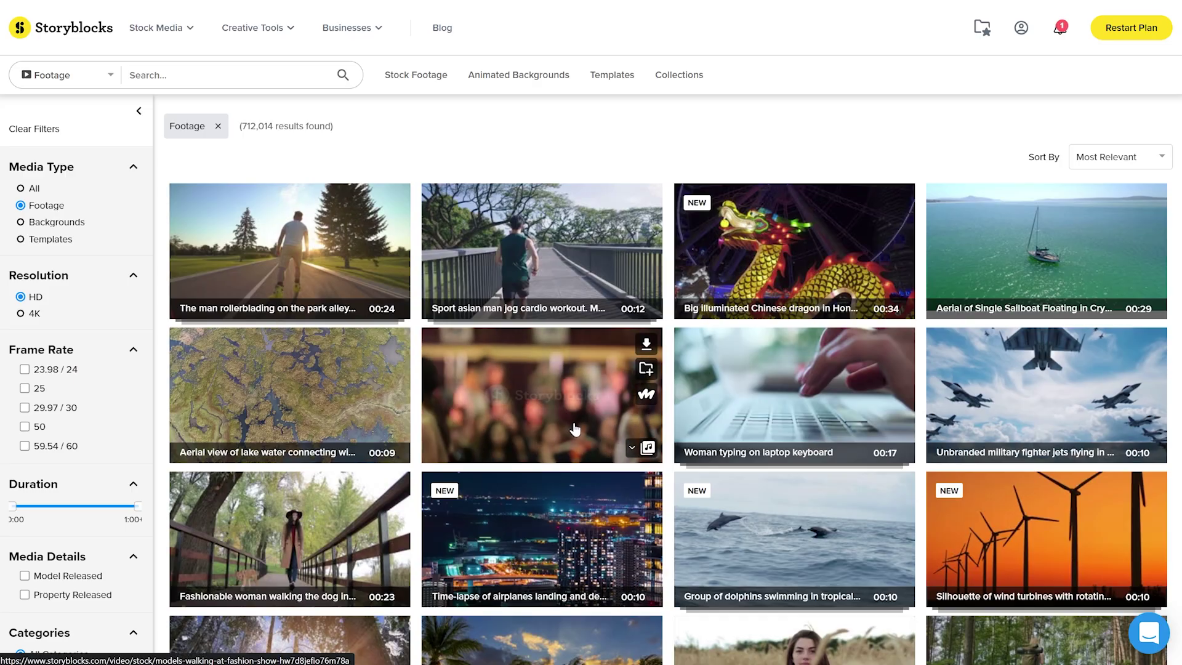
Browse Storyblocks HD footage results and an item page, then show the transparency grid in After Effects
scroll(575, 428, "down", 5)
scroll(585, 432, "down", 1)
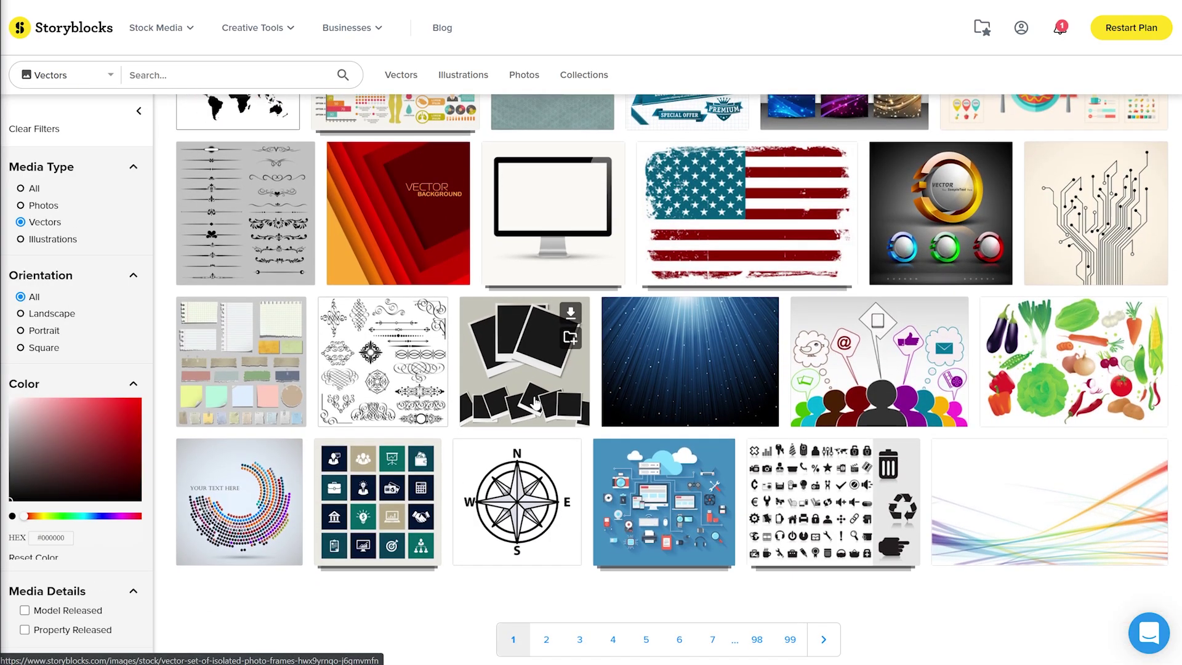
scroll(535, 403, "down", 1)
left_click(832, 431)
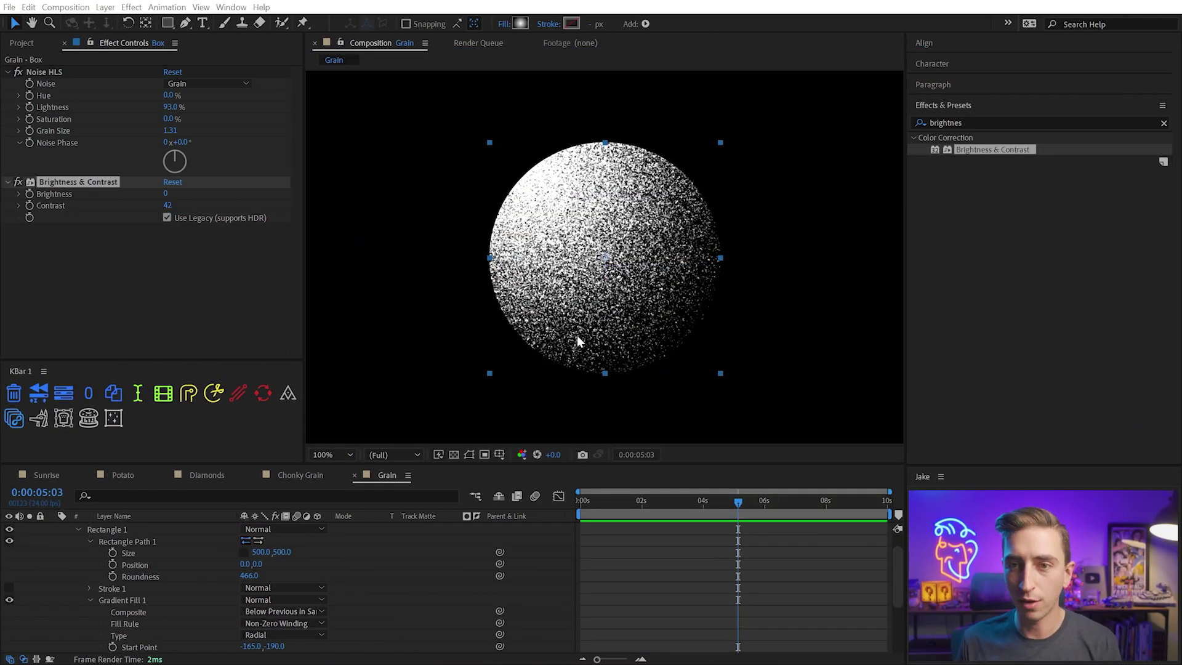
left_click(457, 453)
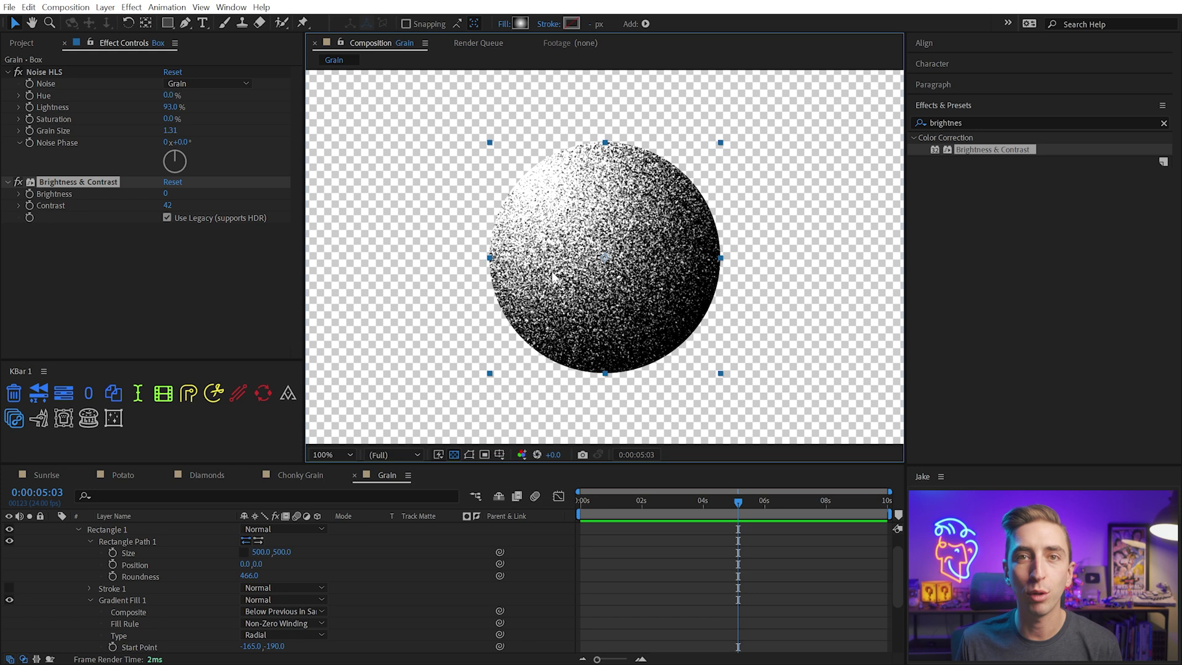
Apply the Tint effect to Box and hide the transparency grid
left_click(969, 127)
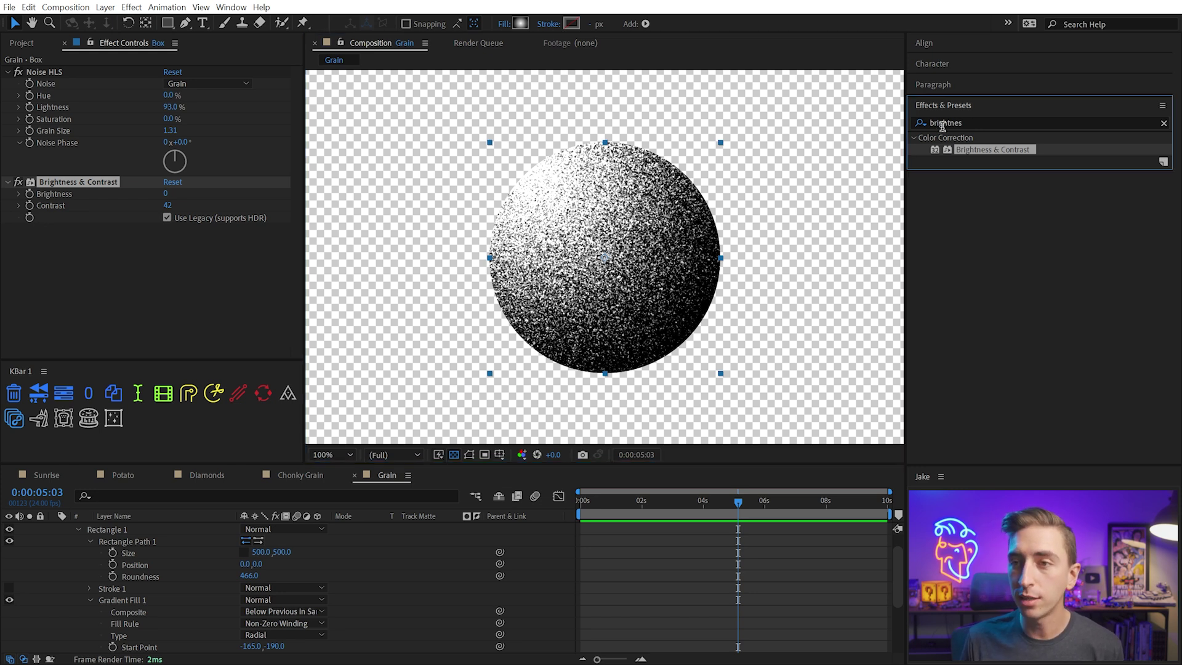
double_click(948, 121)
type("tint")
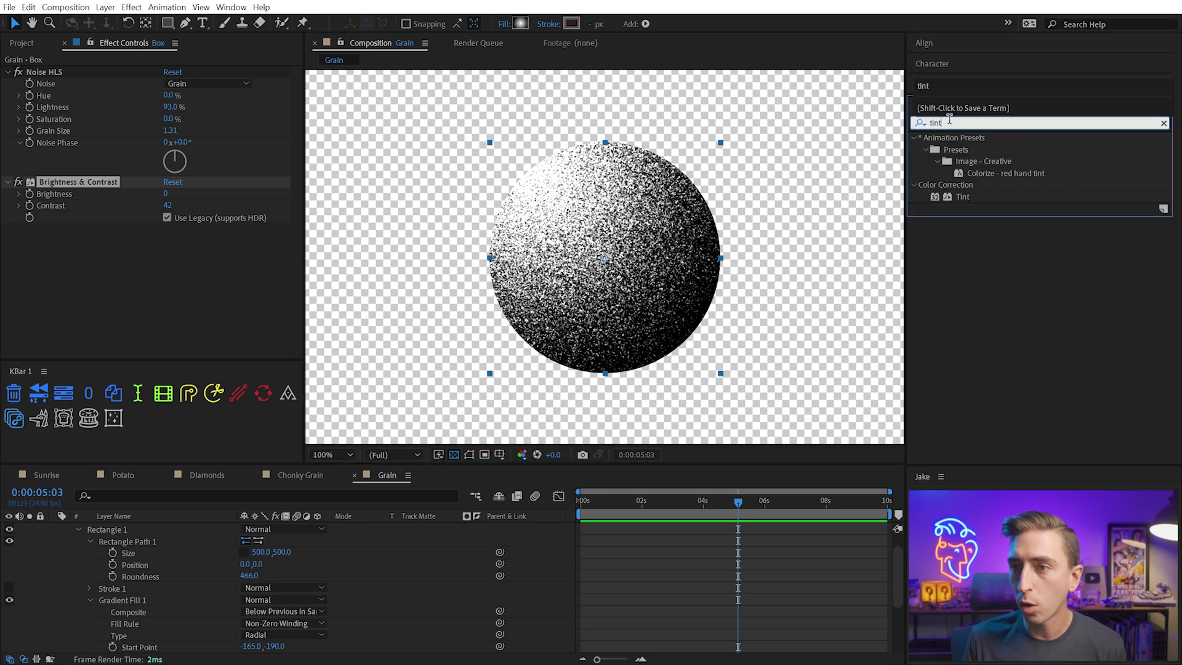
left_click_drag(962, 197, 122, 320)
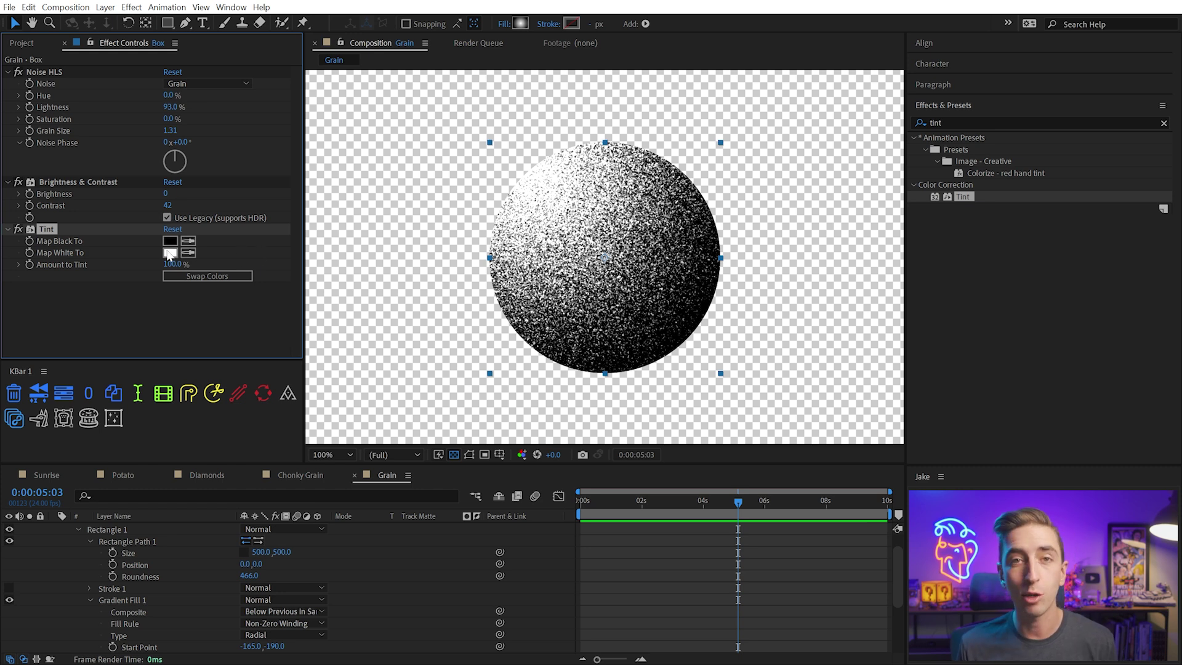
left_click(457, 451)
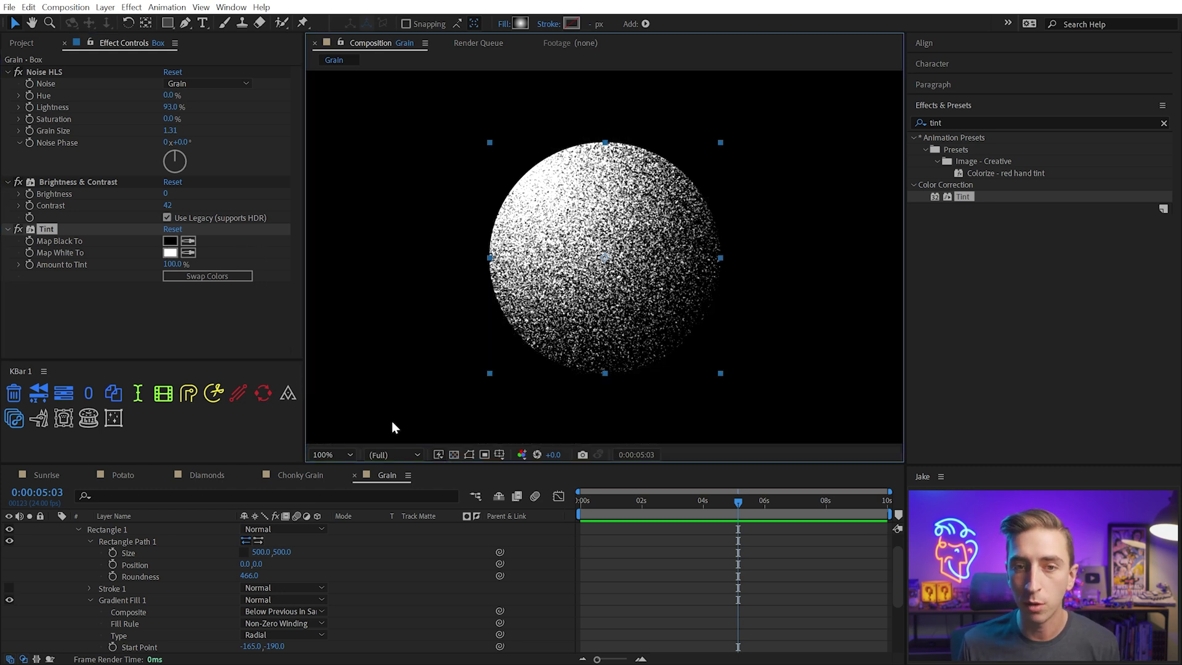
Set Tint's Map White To light yellow and Map Black To dark navy
left_click(170, 252)
left_click_drag(950, 217, 816, 150)
left_click(1037, 157)
left_click(170, 241)
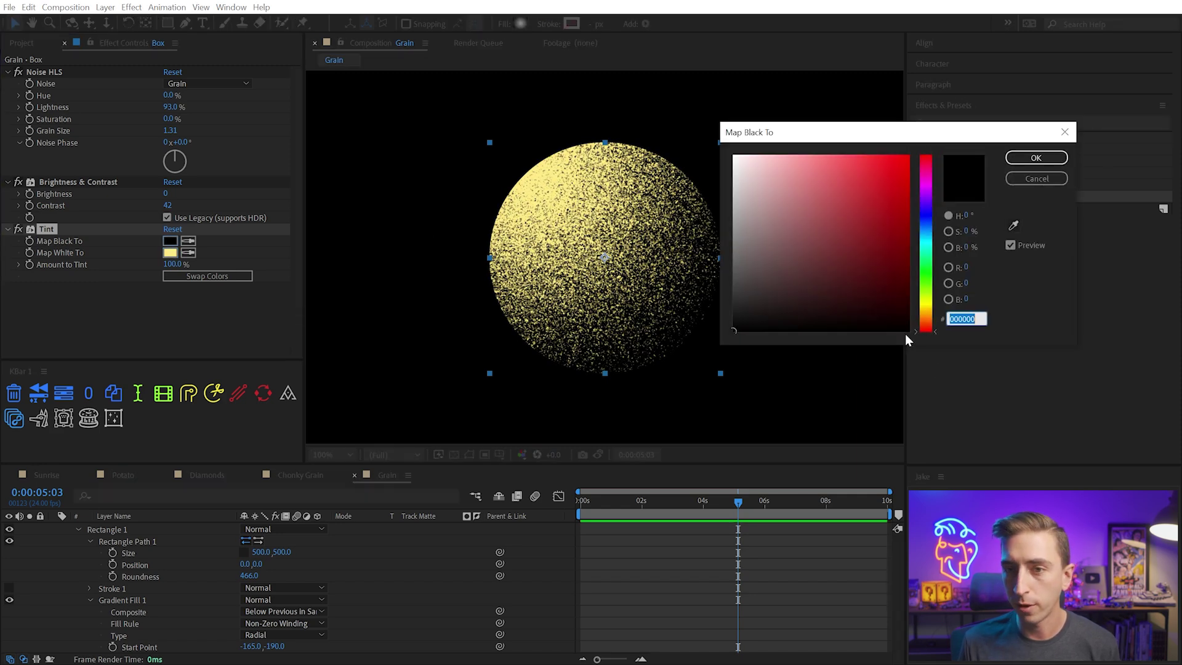
left_click(926, 226)
left_click(874, 291)
left_click_drag(874, 291, 895, 281)
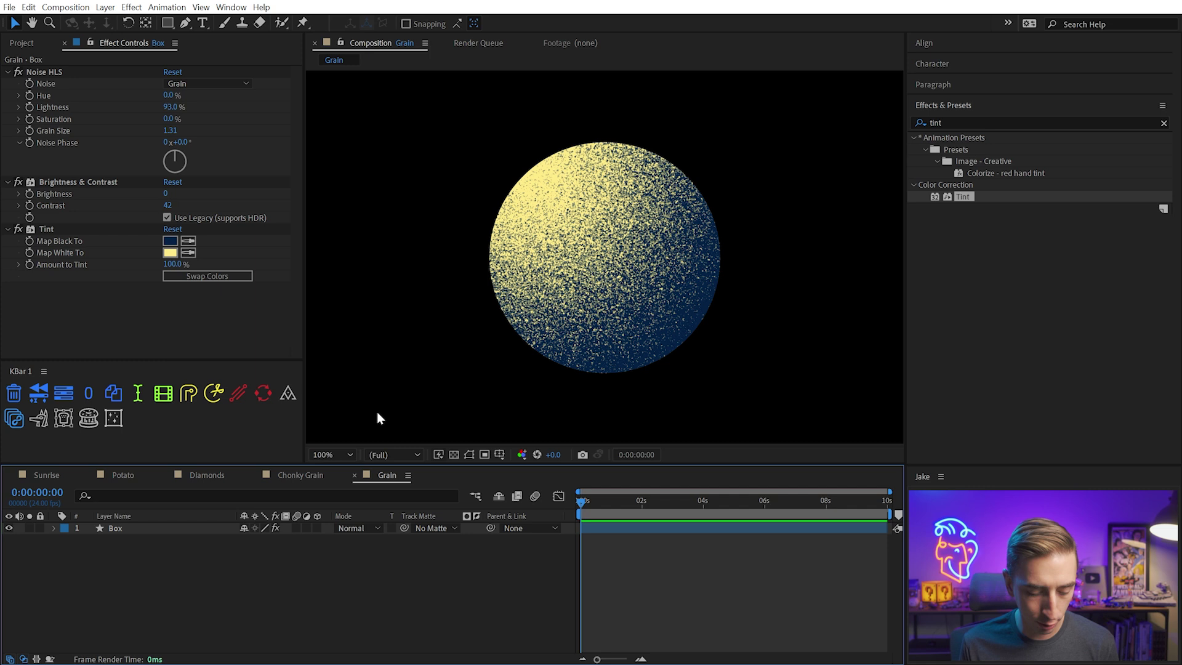
Create a dark blue background layer, Volume 1, and place it beneath Box
key("ctrl+alt+y")
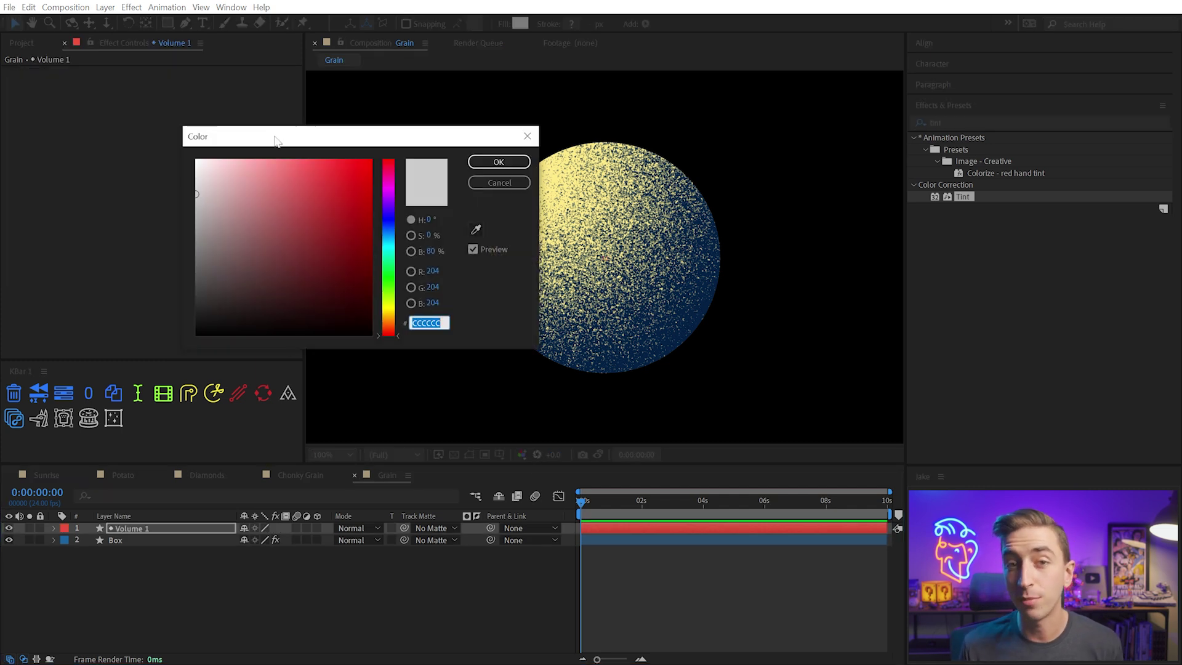
left_click_drag(277, 141, 309, 177)
left_click_drag(429, 304, 386, 311)
left_click(527, 186)
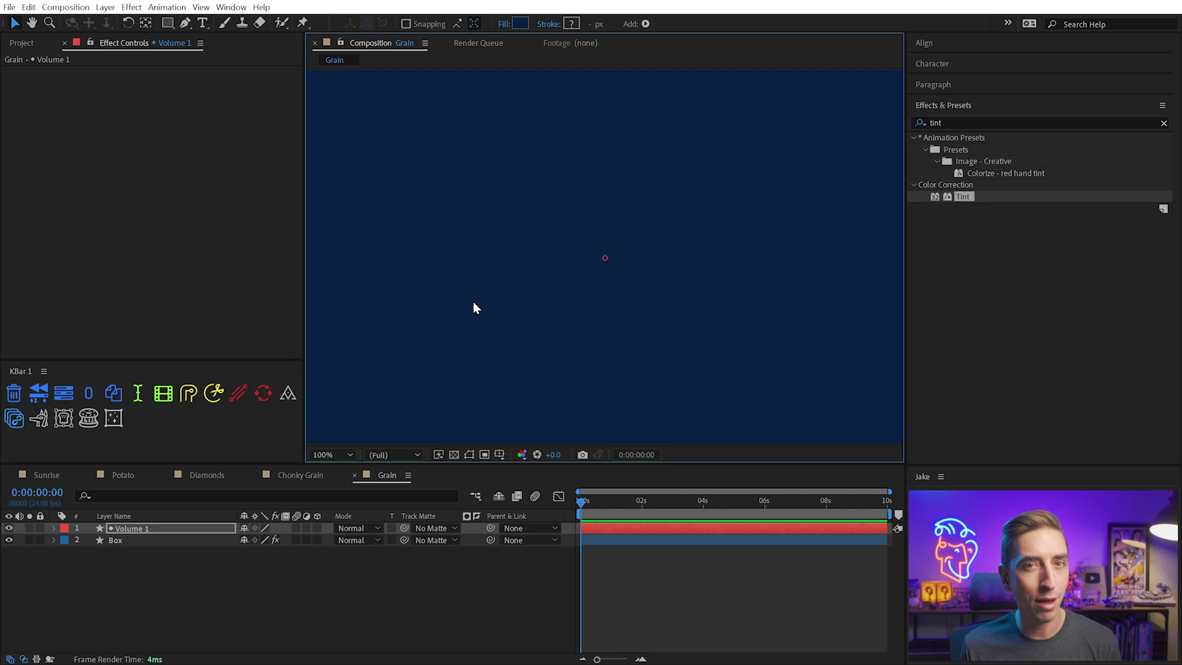
mouse_move(142, 528)
left_mouse_down()
mouse_move(144, 543)
mouse_move(135, 539)
left_mouse_up()
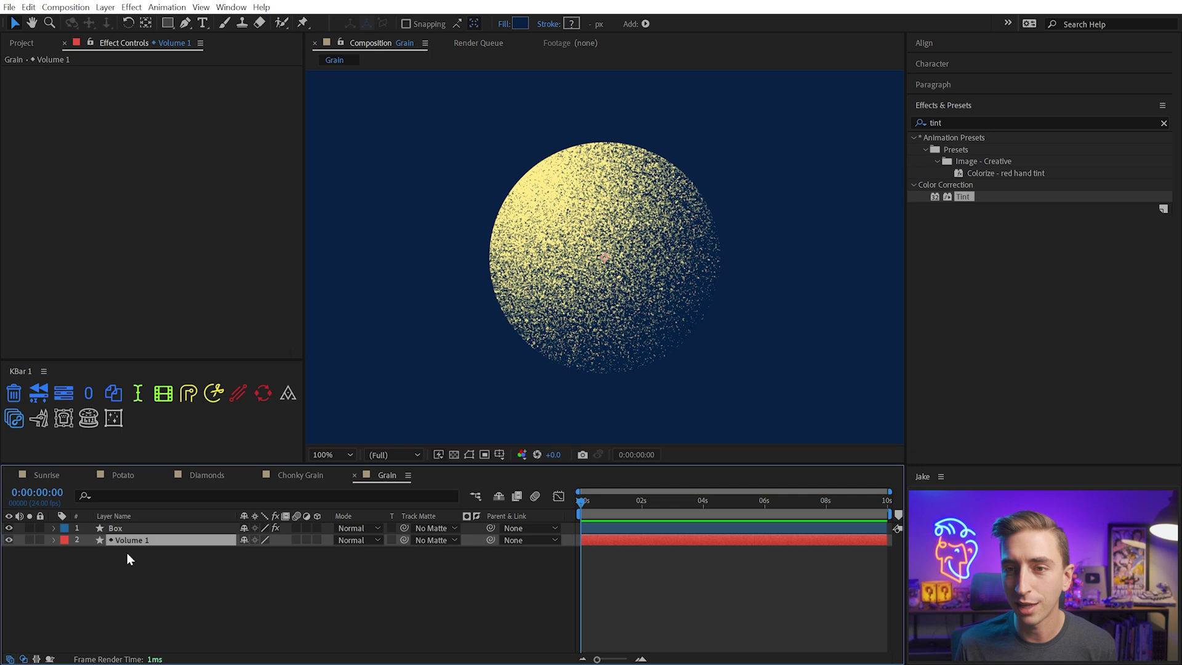
Darken Volume 1's fill to navy 04162D
left_click(127, 552)
left_click(102, 540)
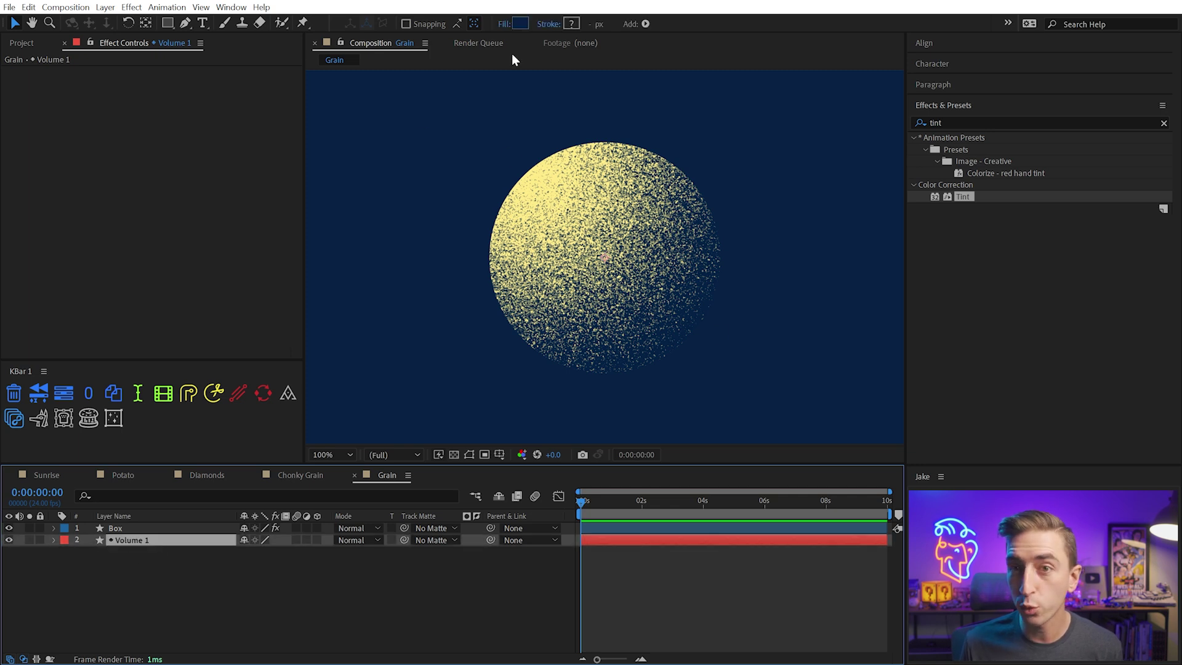
left_click(520, 24)
left_click_drag(471, 173, 383, 174)
left_click(297, 319)
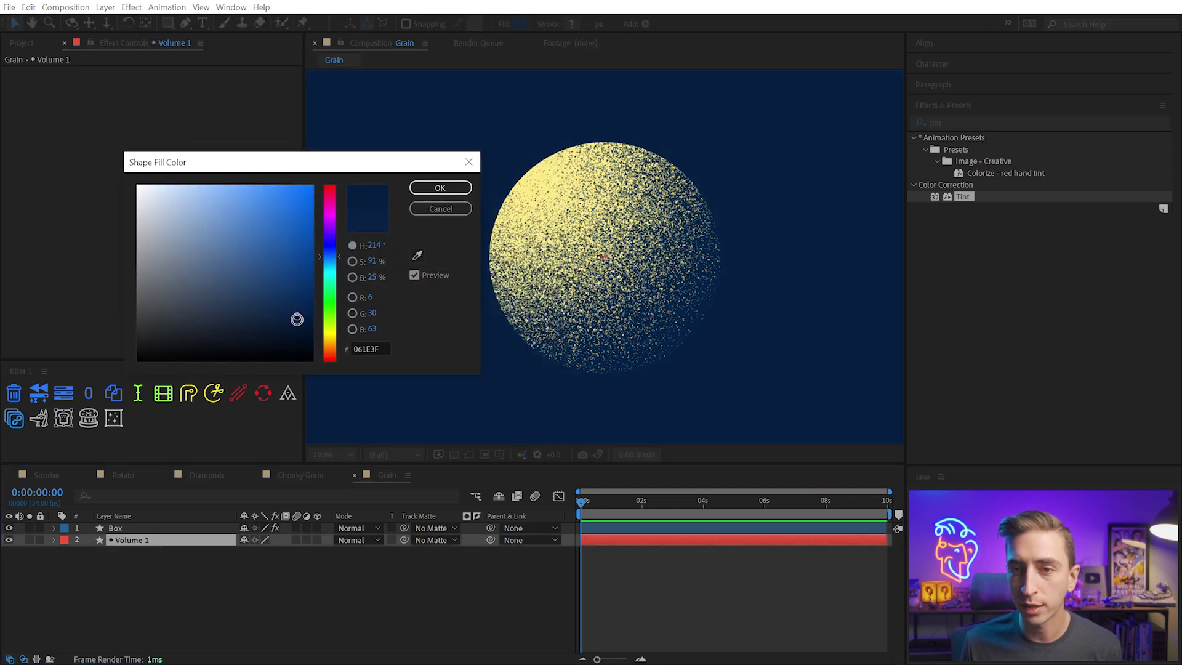
left_click_drag(297, 319, 296, 330)
left_click(438, 188)
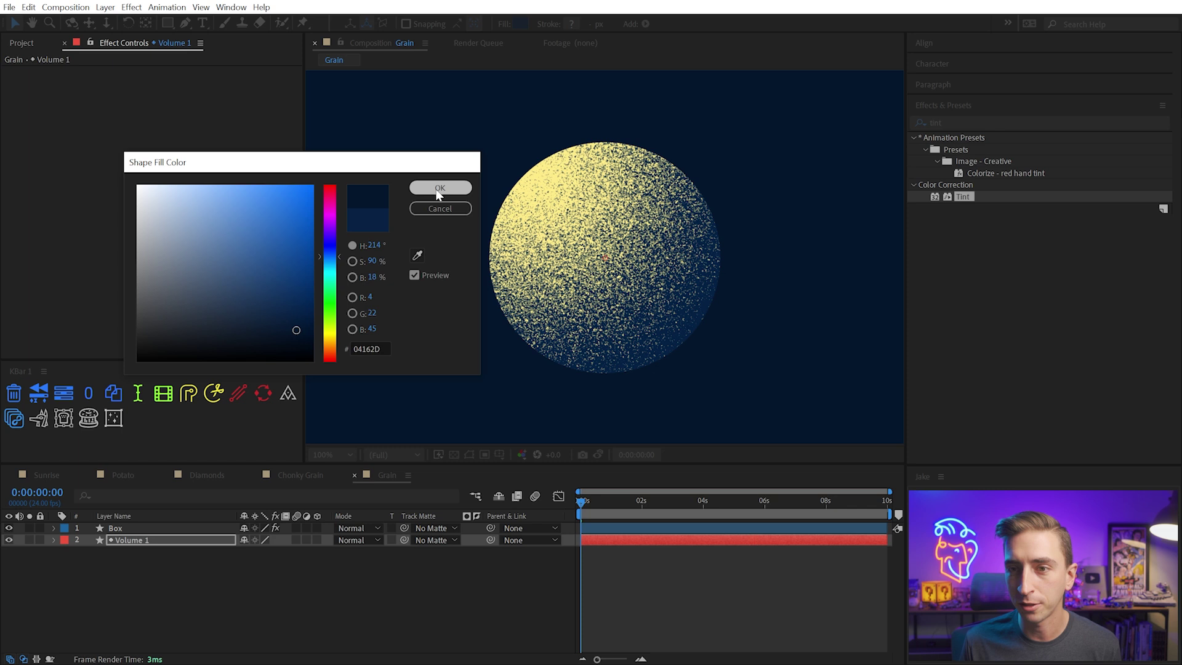
left_click(670, 595)
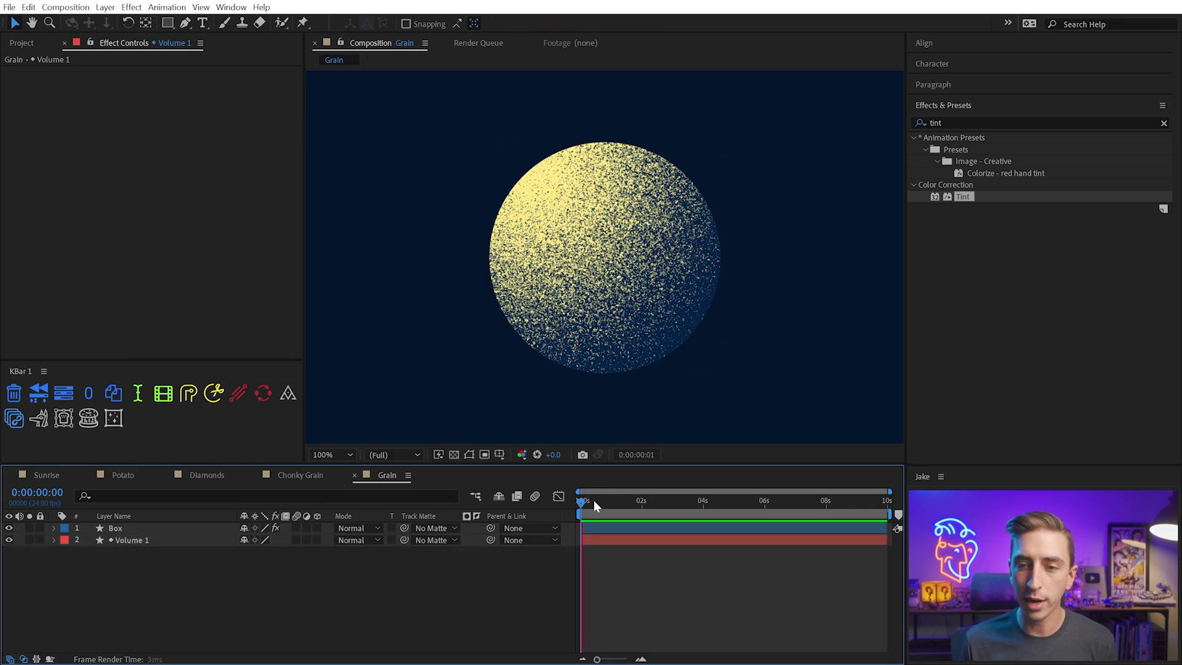
key("space")
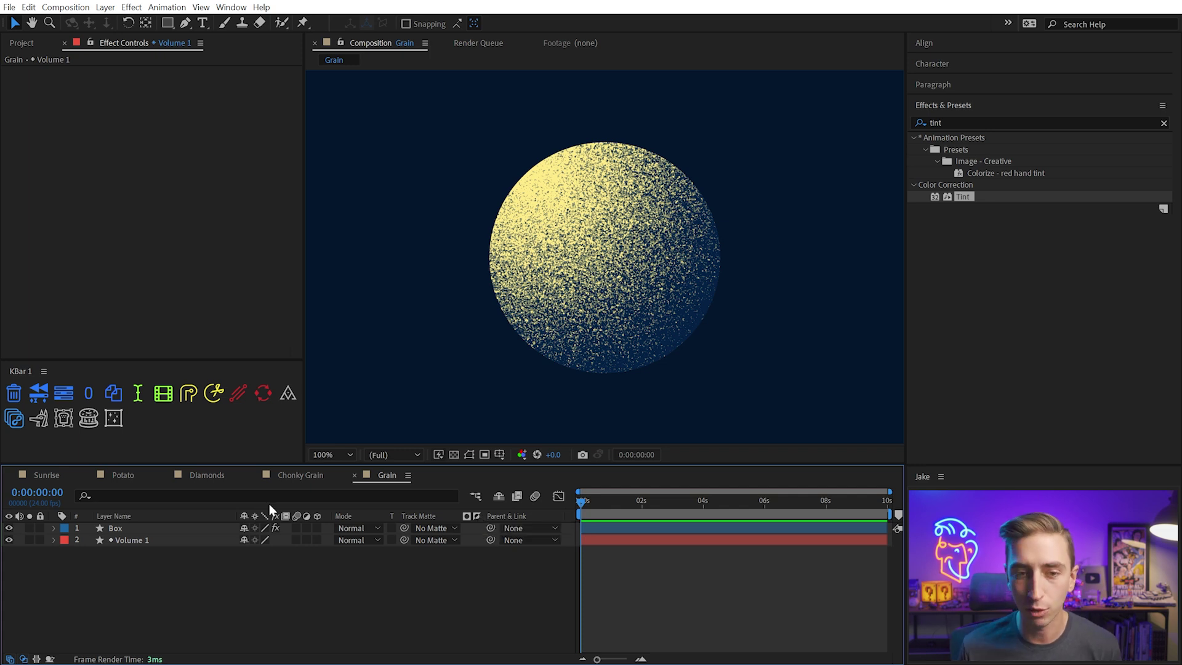
Drive Box's Noise Phase with the expression random(10000)
left_click(119, 528)
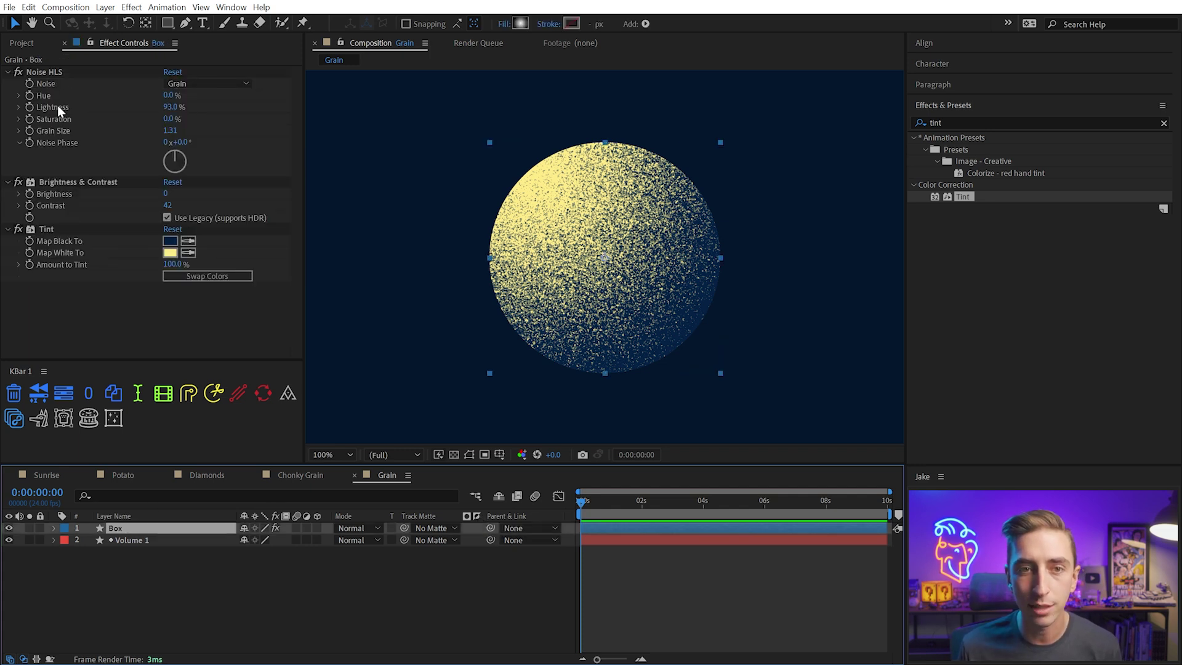
left_click_drag(188, 143, 209, 159)
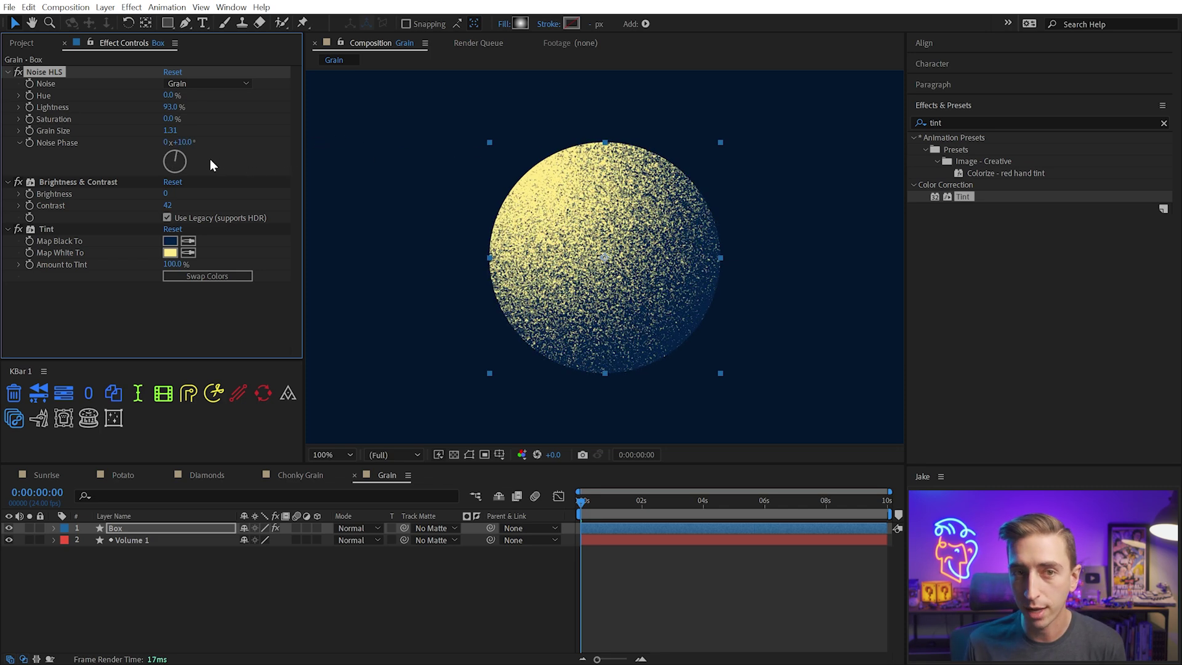
left_click(29, 143, "alt")
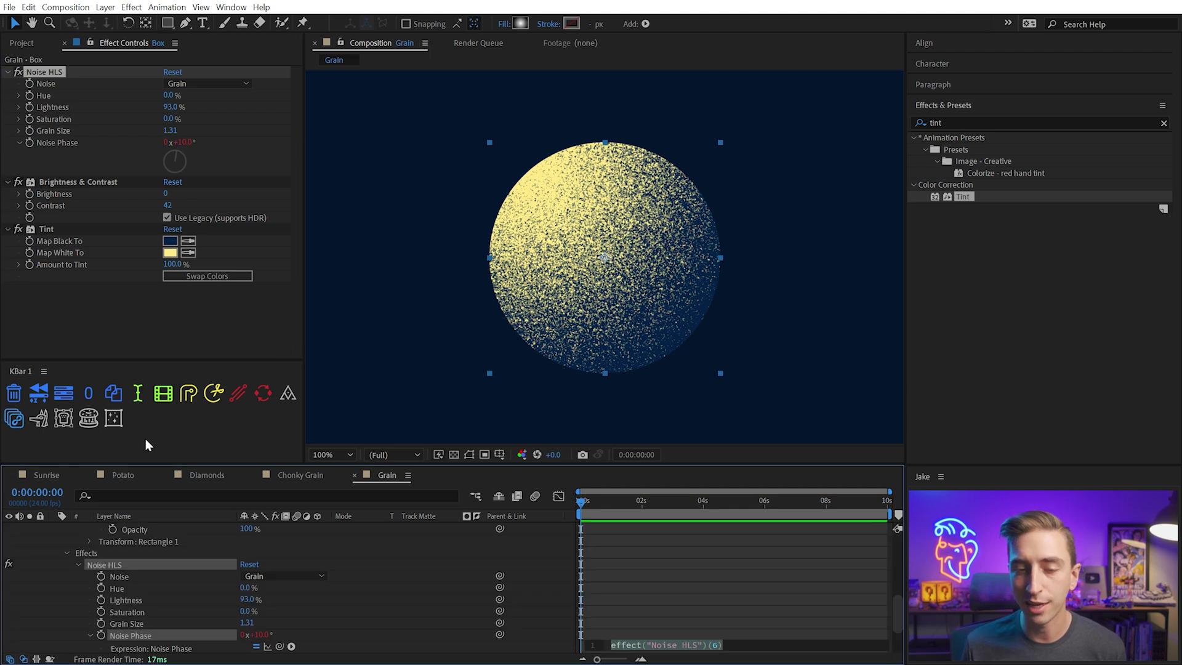
left_click(698, 585)
scroll(715, 583, "down", 3)
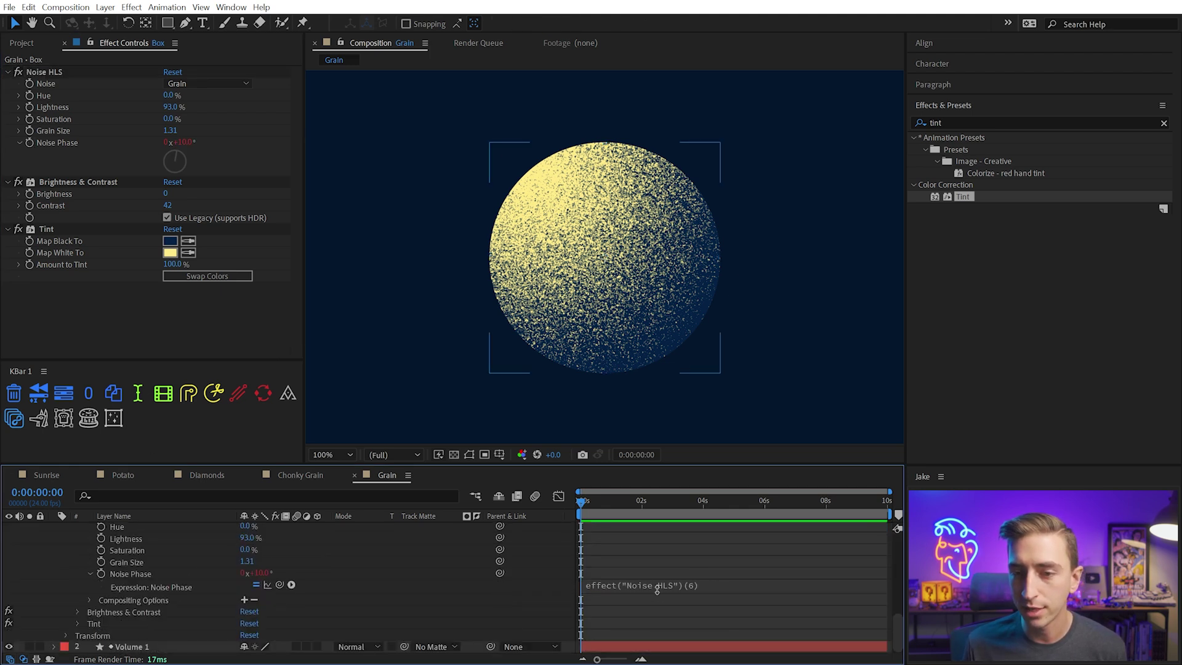
type("random(")
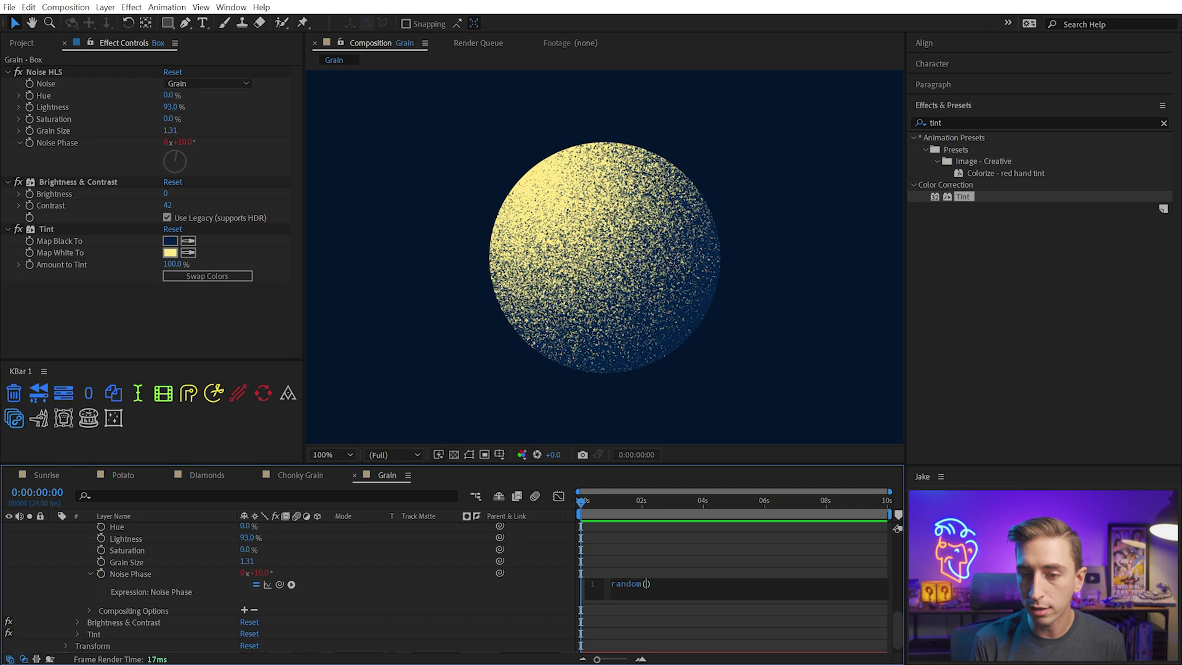
left_click(690, 562)
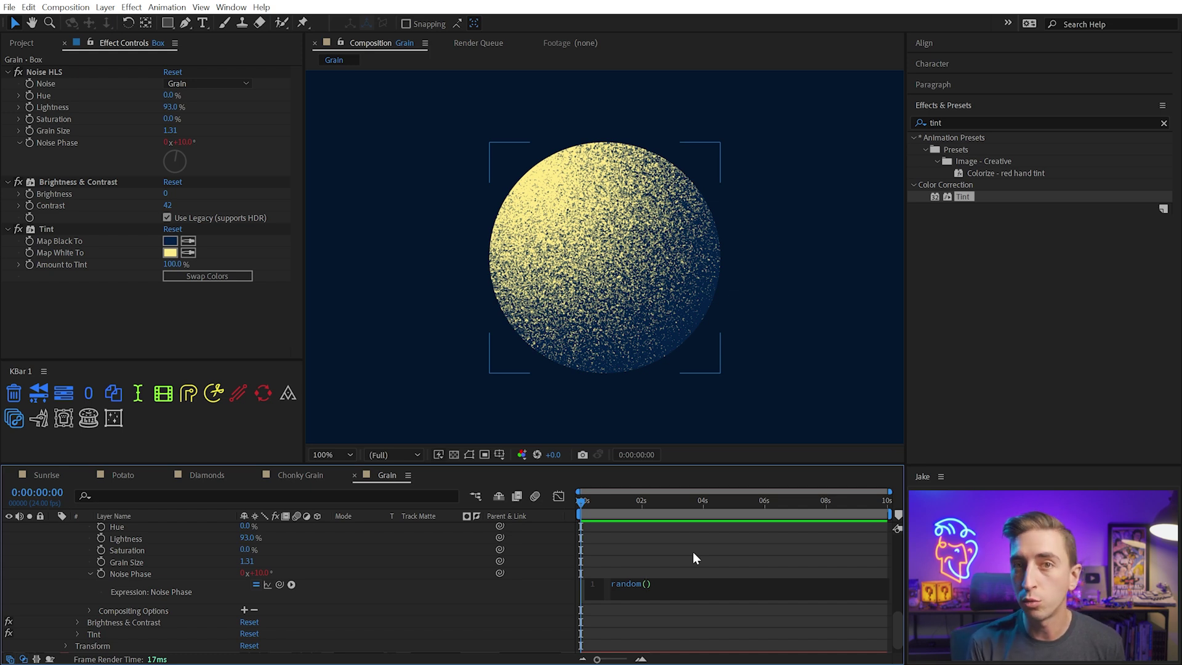
type("10")
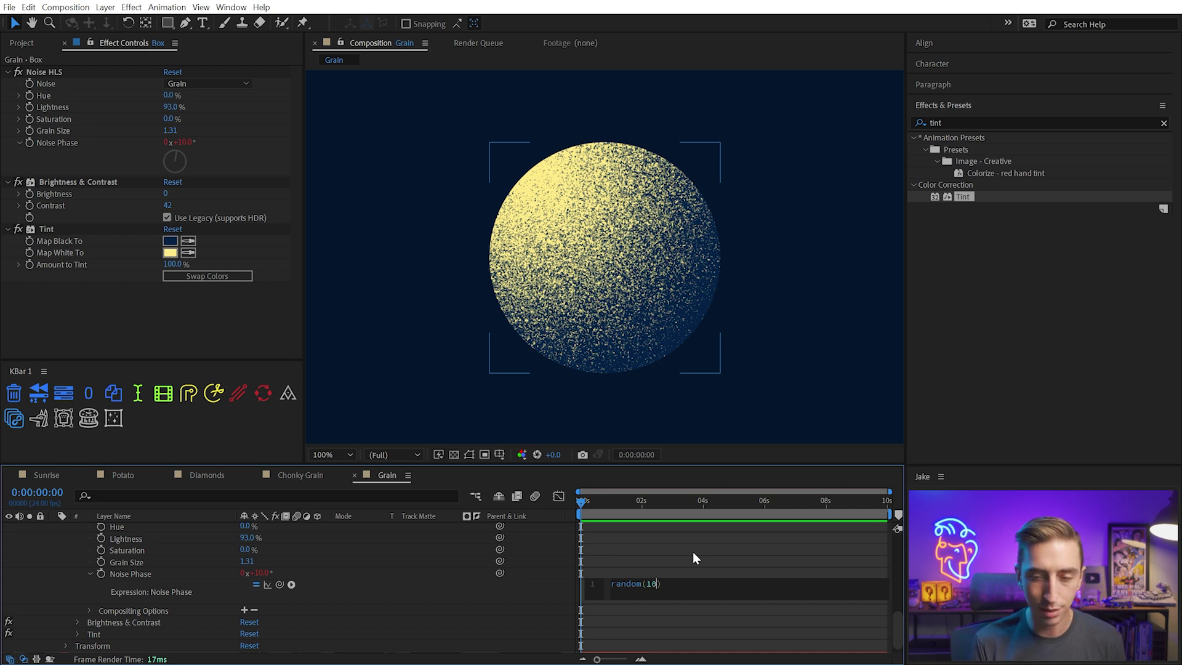
type("000")
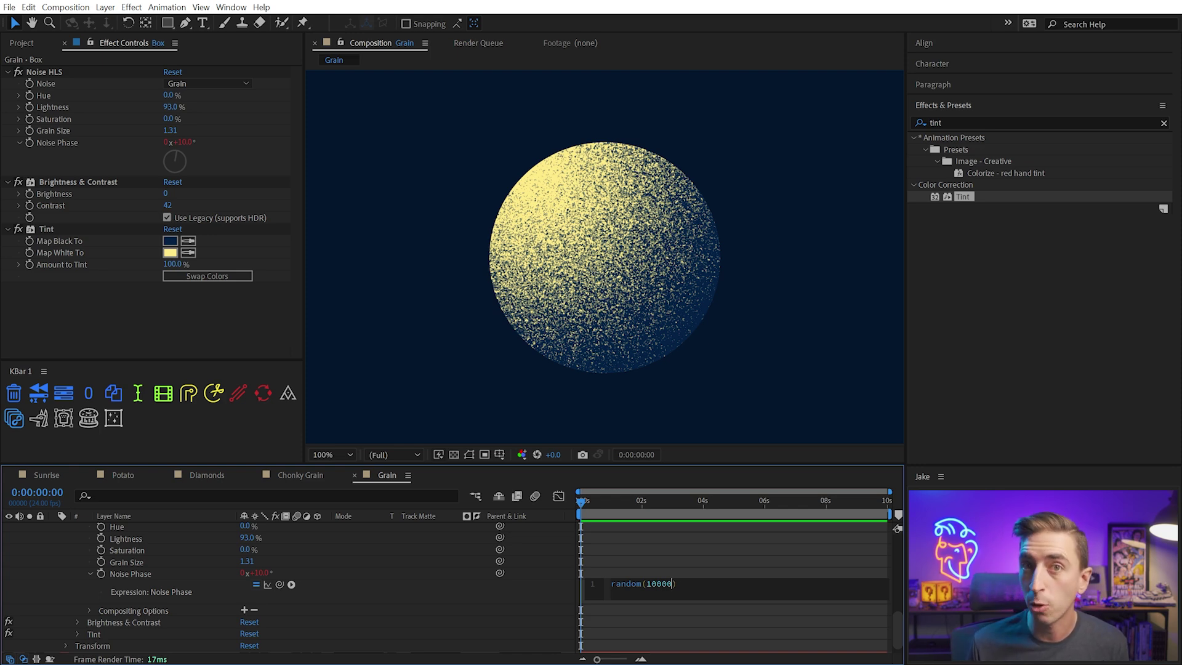
left_click(472, 578)
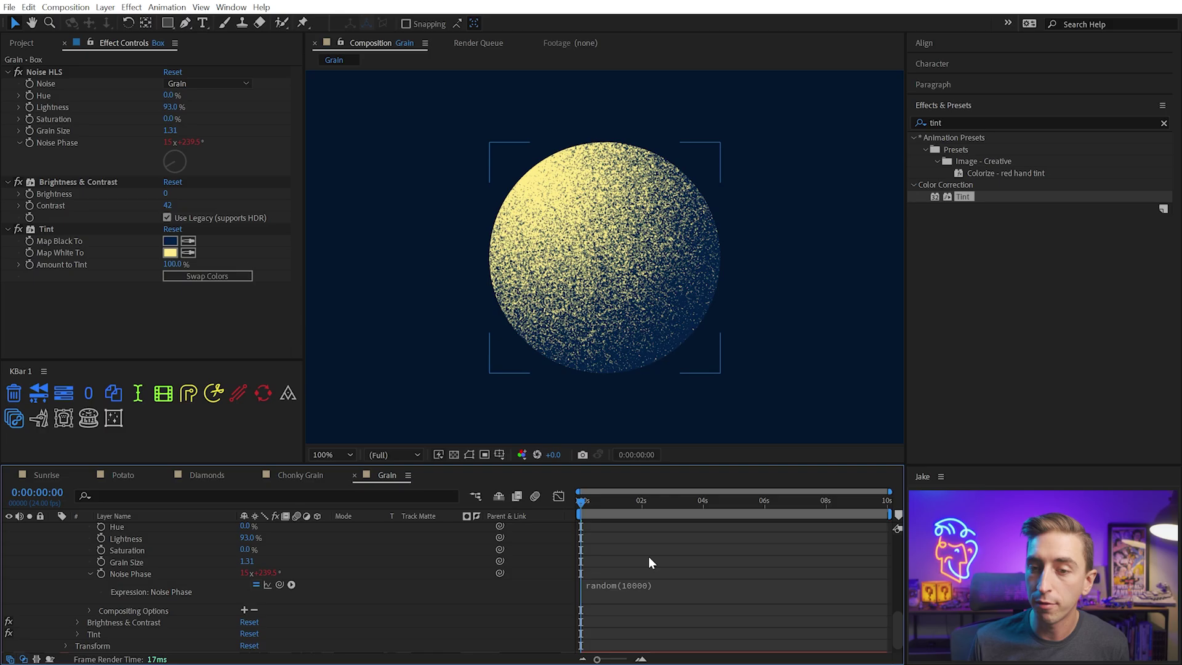
Preview the grain changing every frame
key("space")
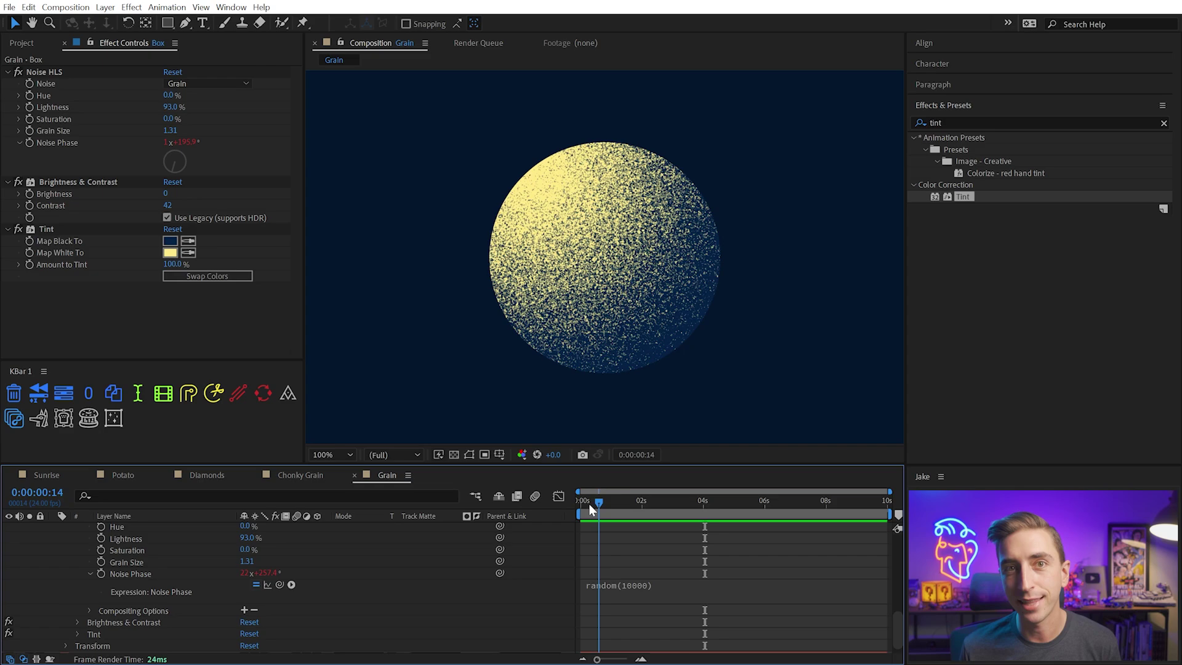
key("space")
key("space")
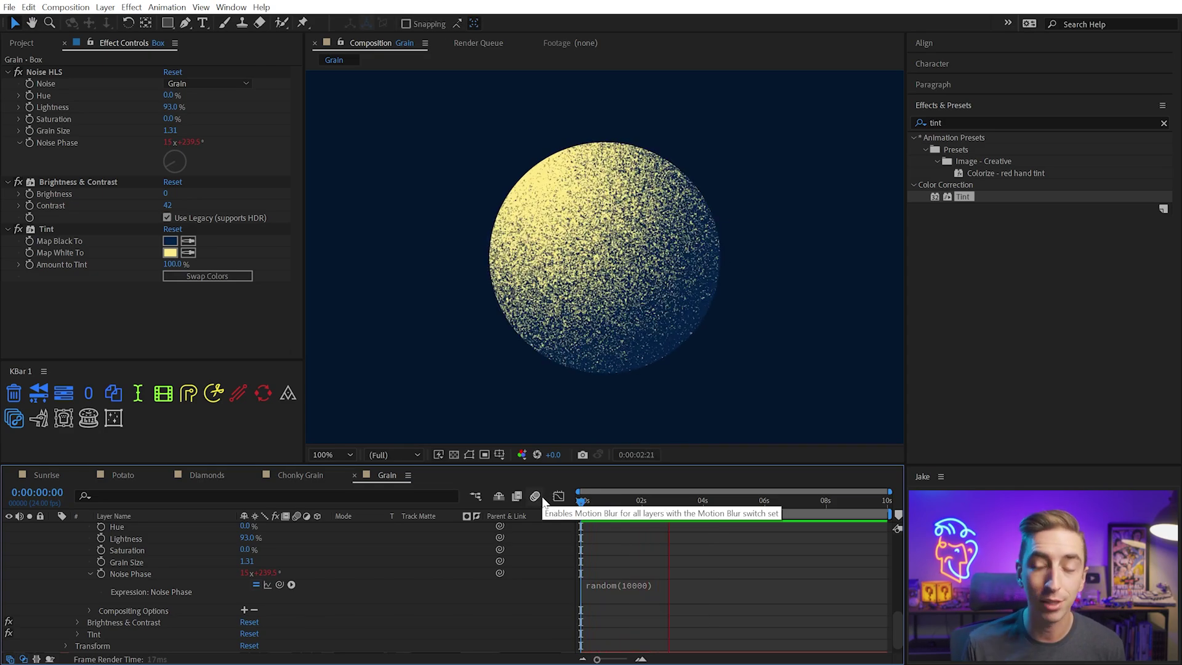
key("space")
Add posterizeTime(12); as the first line of the Noise Phase expression
left_click(613, 585)
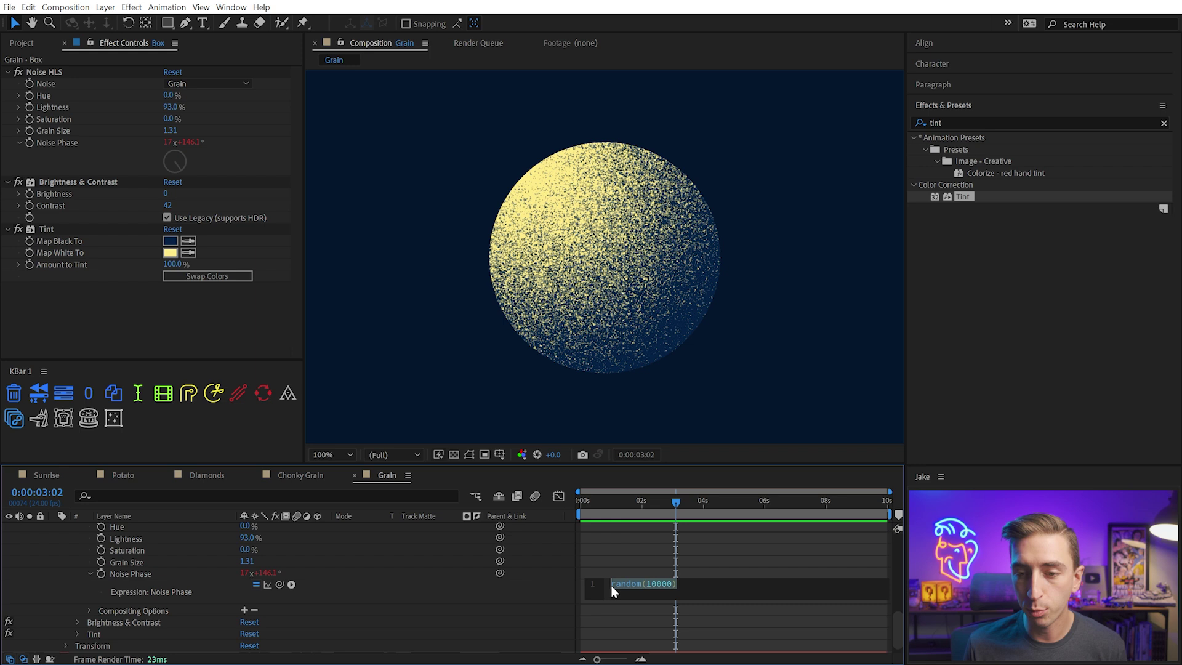
key("Return")
key("Up")
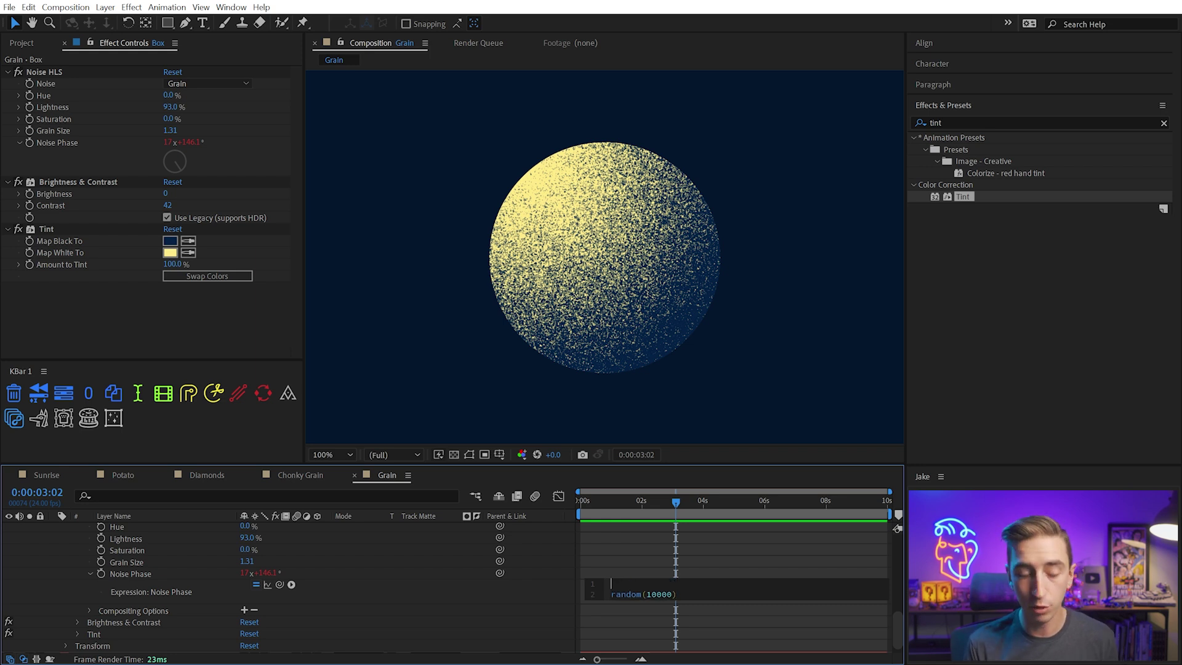
type("posteri")
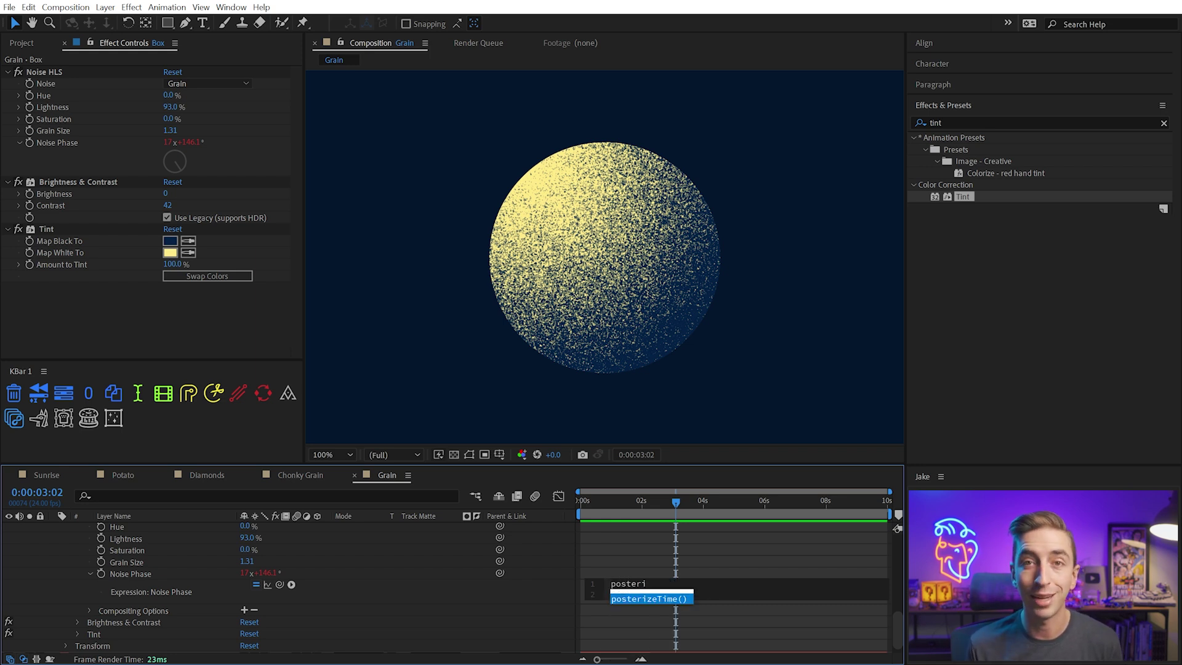
key("Return")
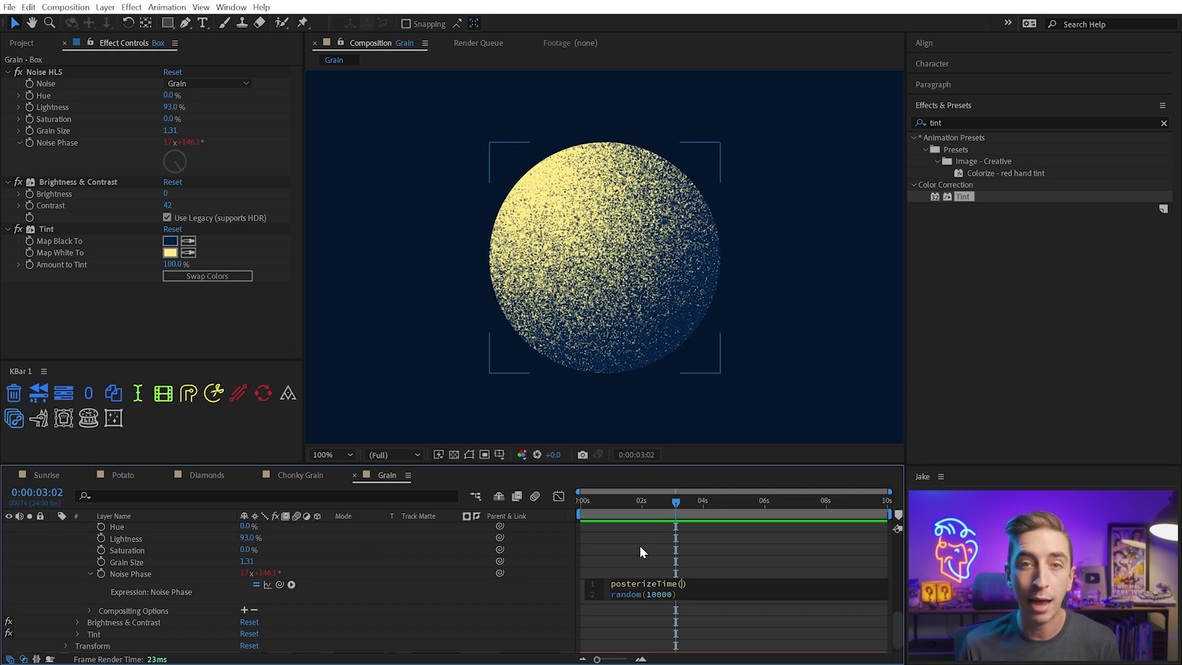
type("12")
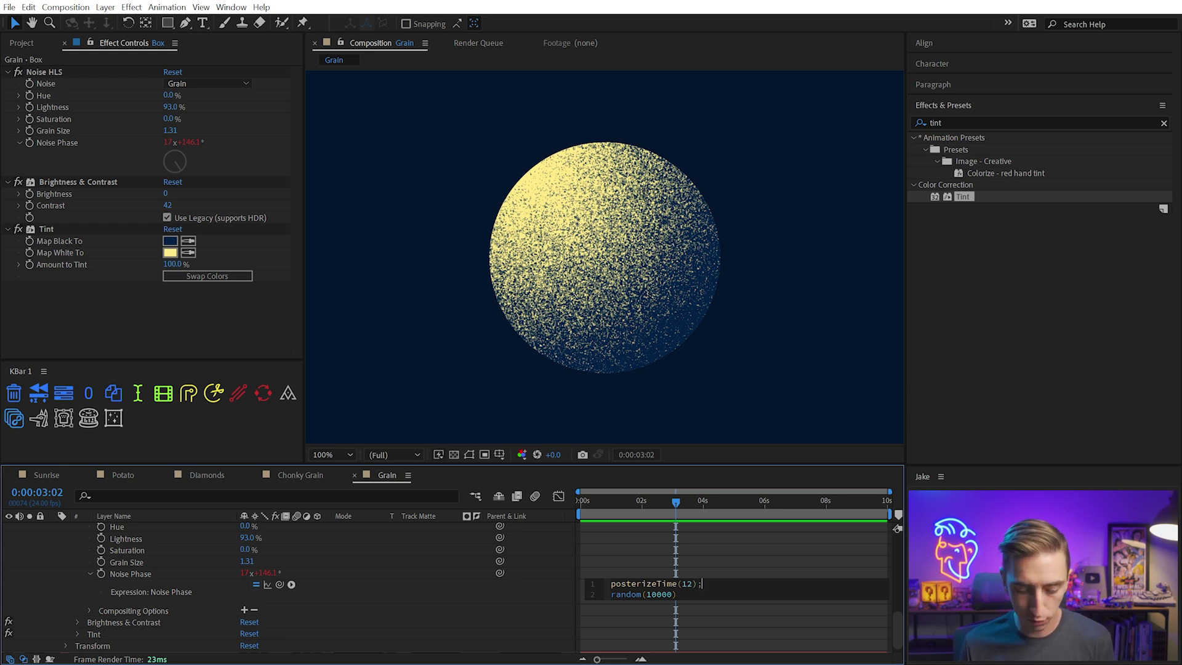
left_click(544, 596)
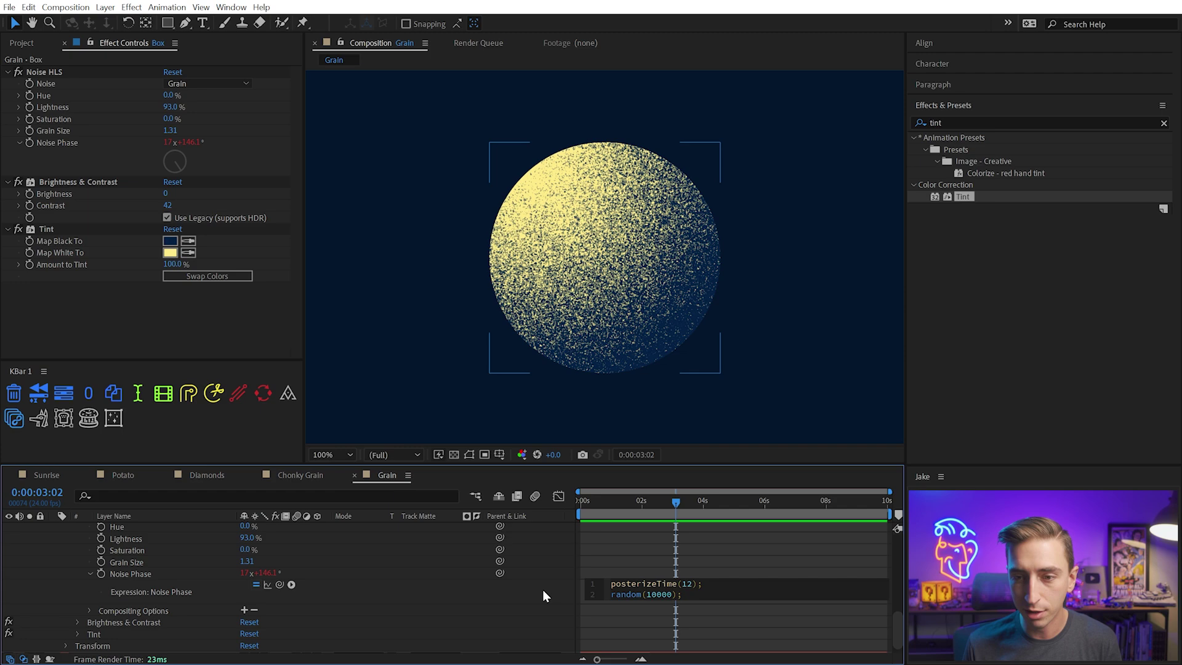
Preview the 12-per-second stepped grain from the first frame and collapse Box's properties
key("space")
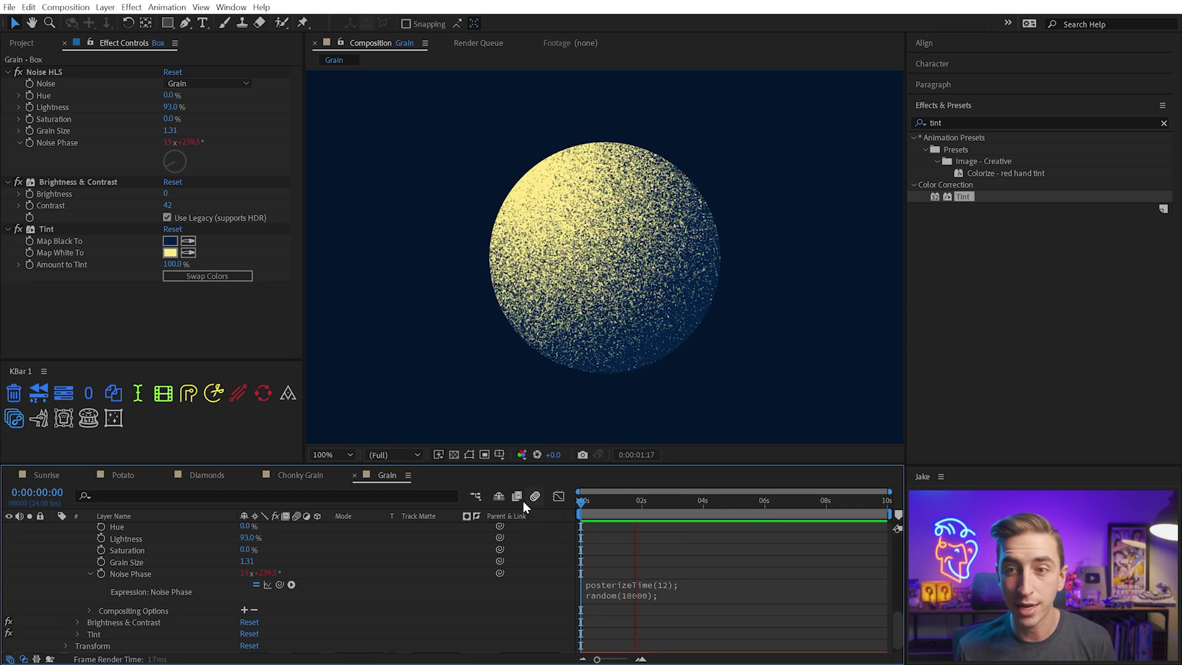
left_click(667, 589)
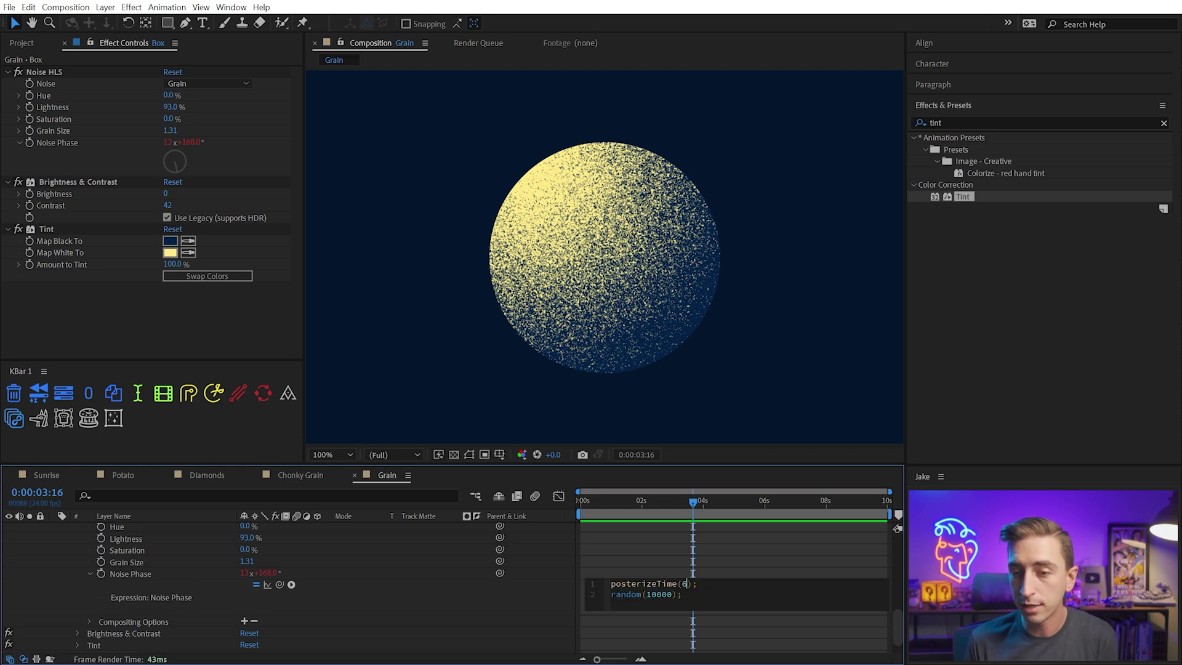
key("KP_Enter")
key("space")
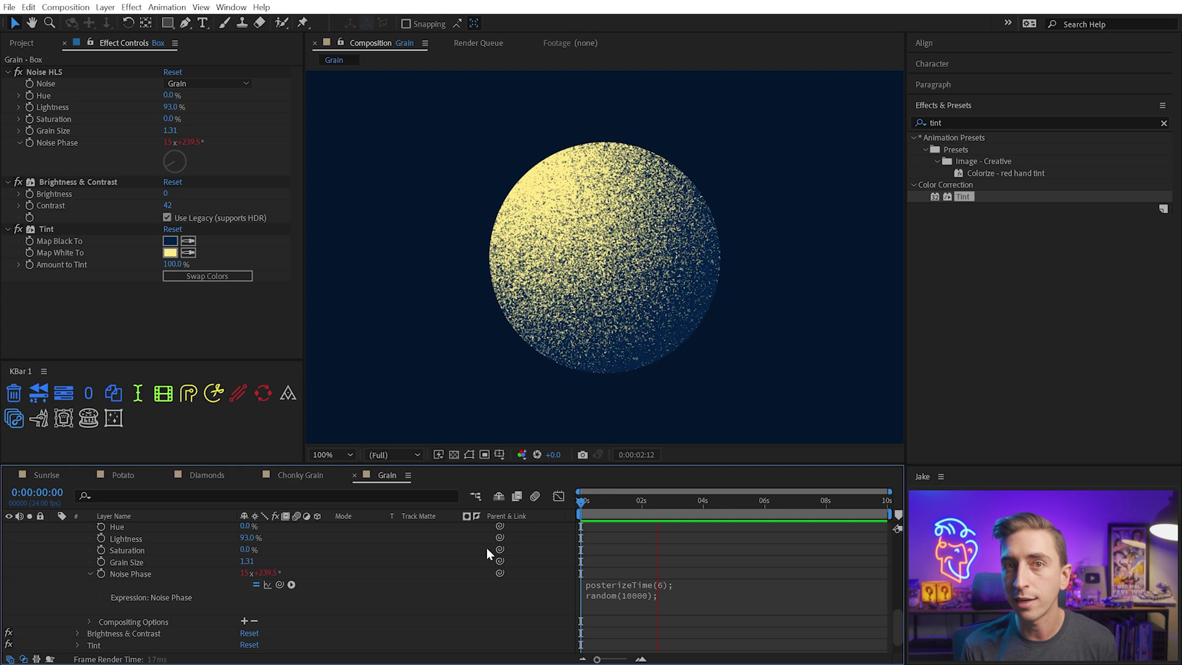
key("space")
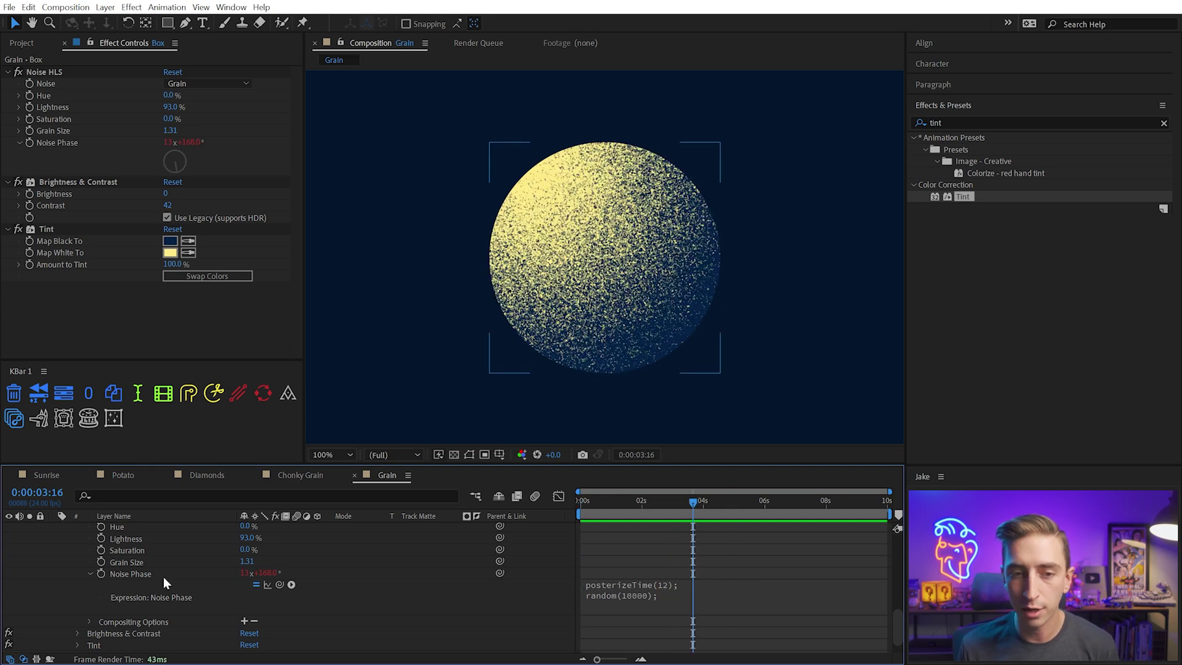
scroll(144, 568, "up", 5)
key("e")
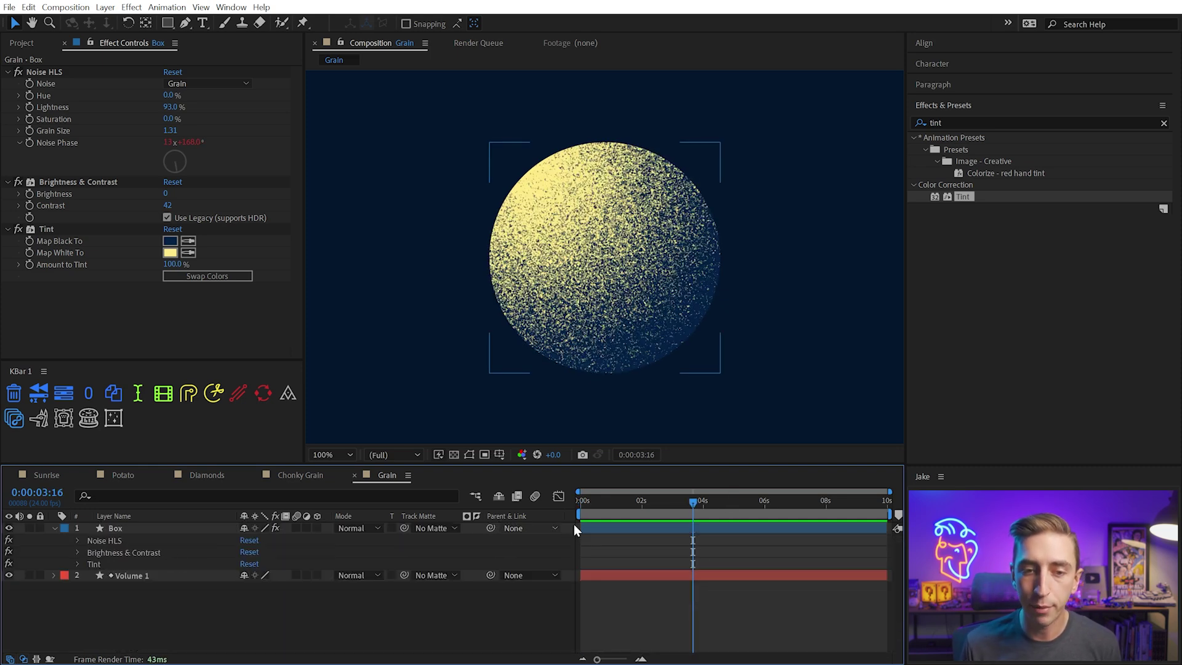
left_click_drag(663, 500, 527, 498)
key("space")
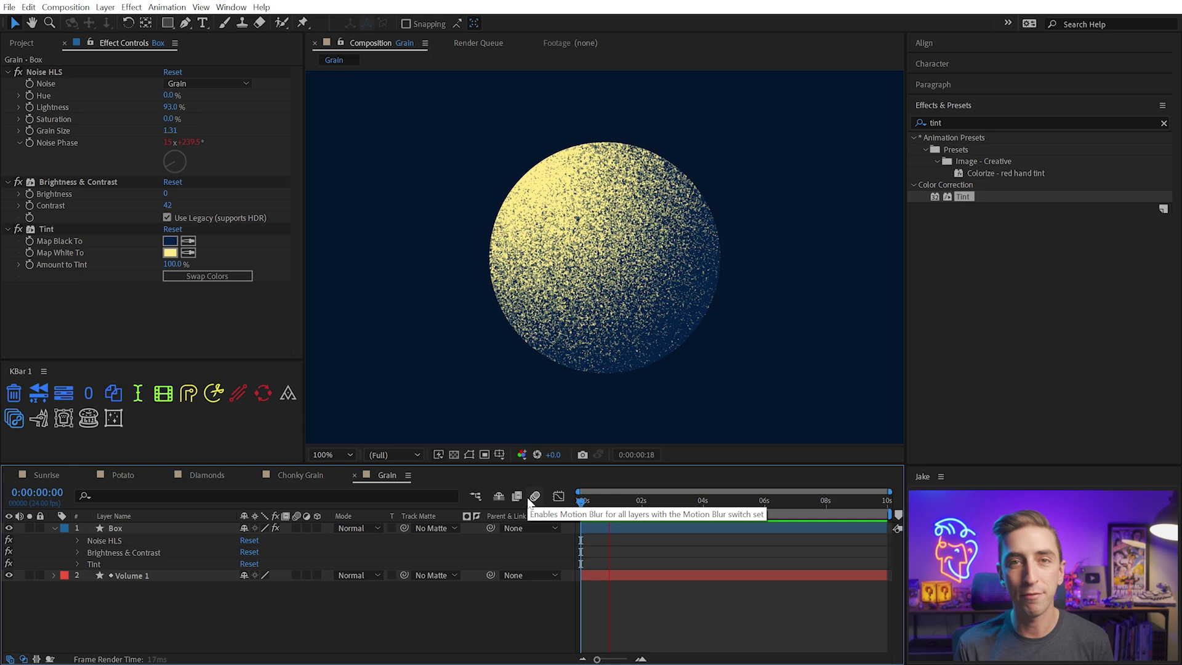
key("space")
key("e")
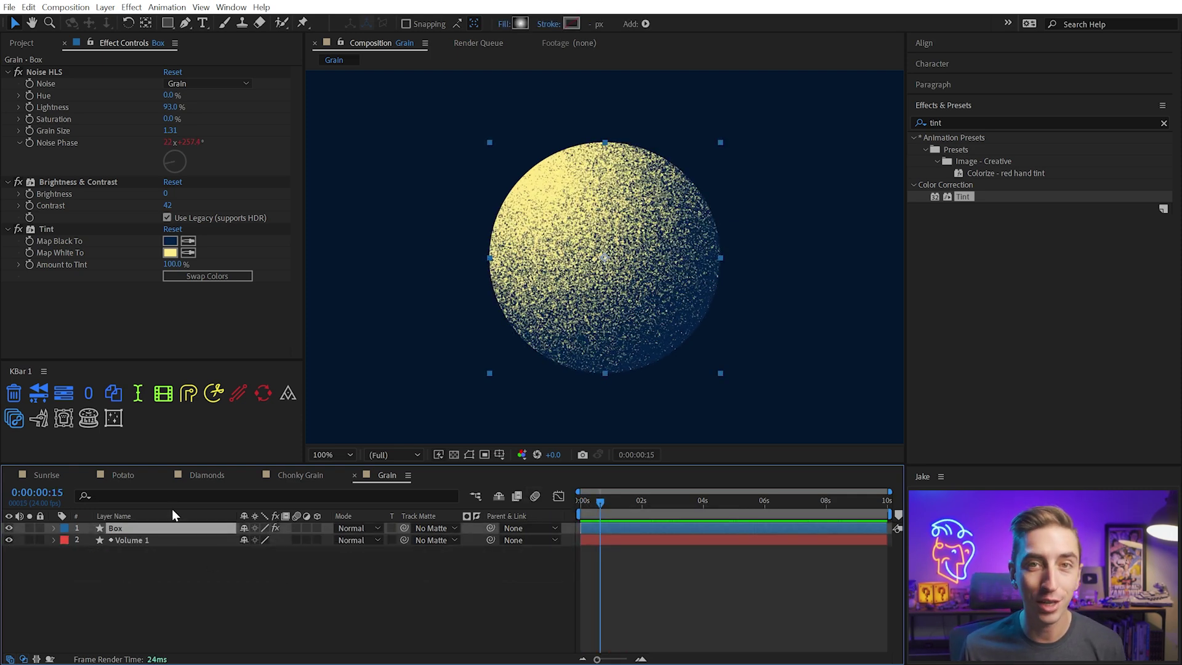
Open the Potato Rig composition and play its animation preview
left_click(15, 42)
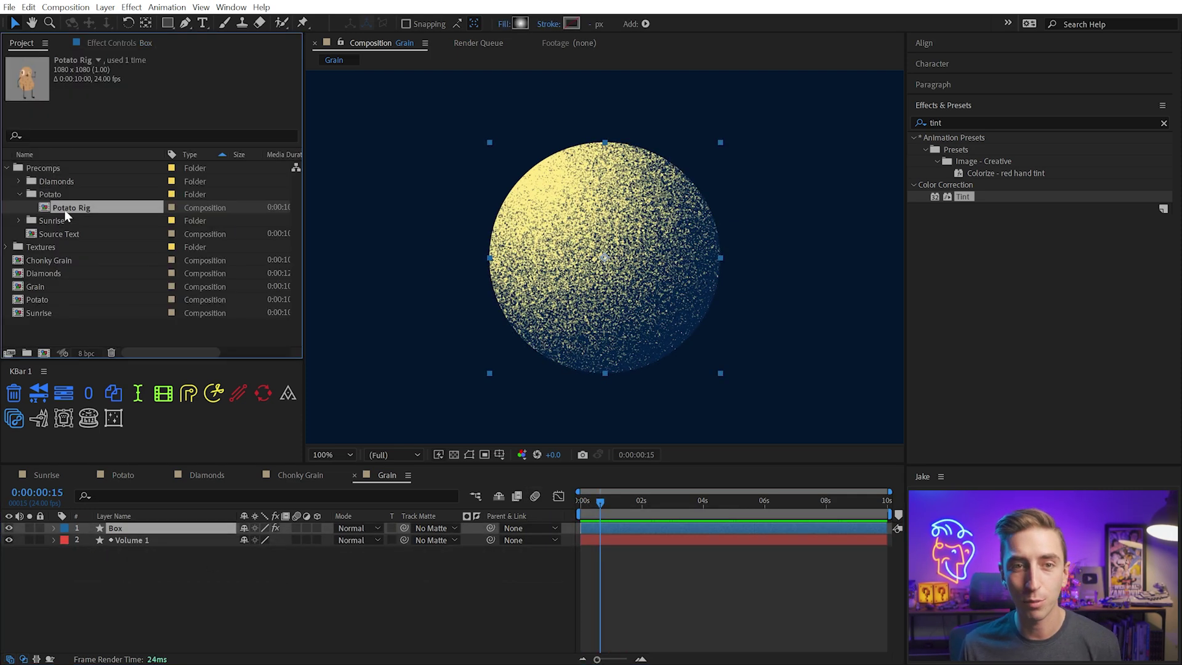
double_click(63, 209)
key("space")
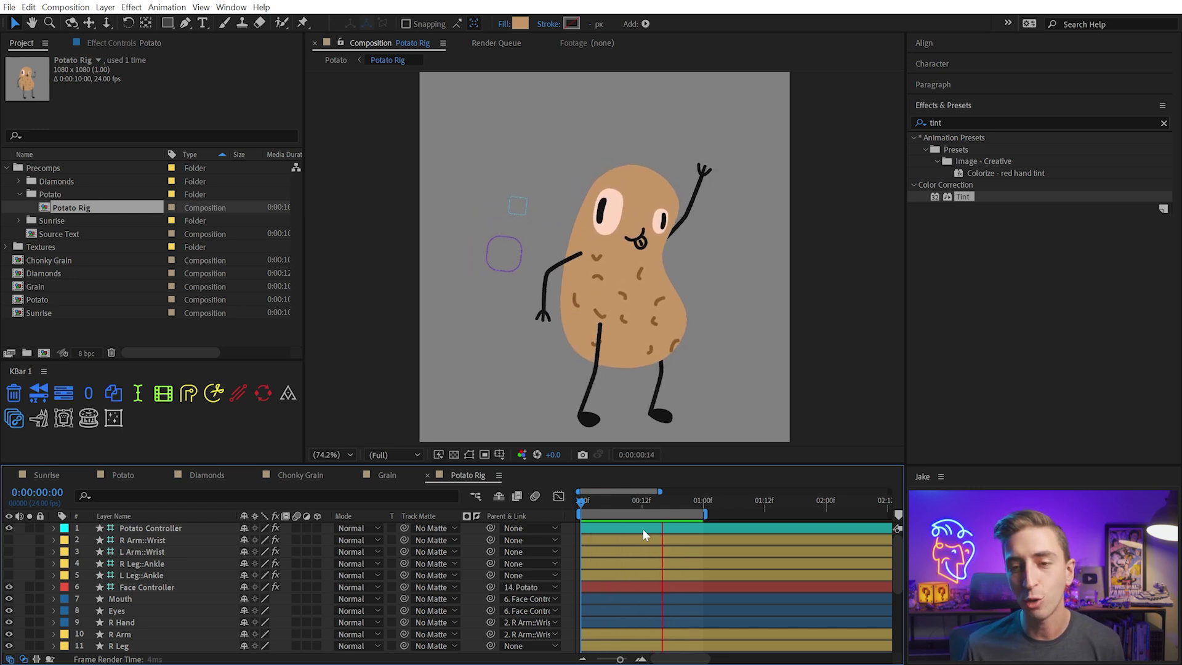
Inspect the Potato, R Arm and Face Controller layers, then replay the preview from frame 0
left_click(539, 323)
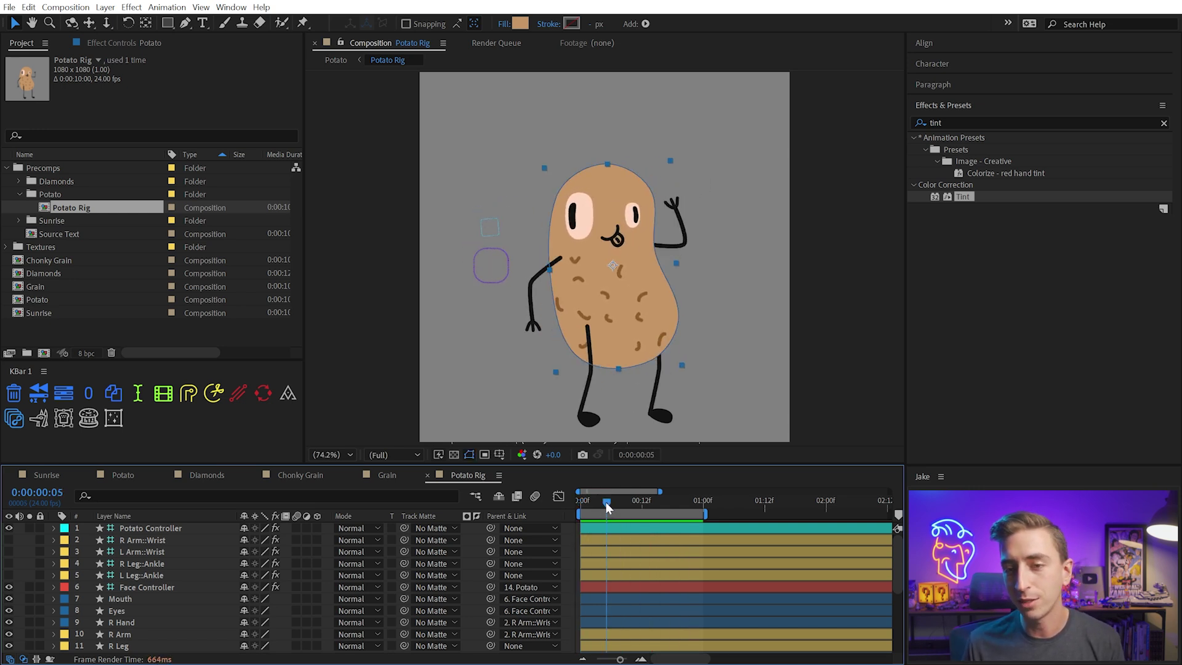
left_click(539, 316)
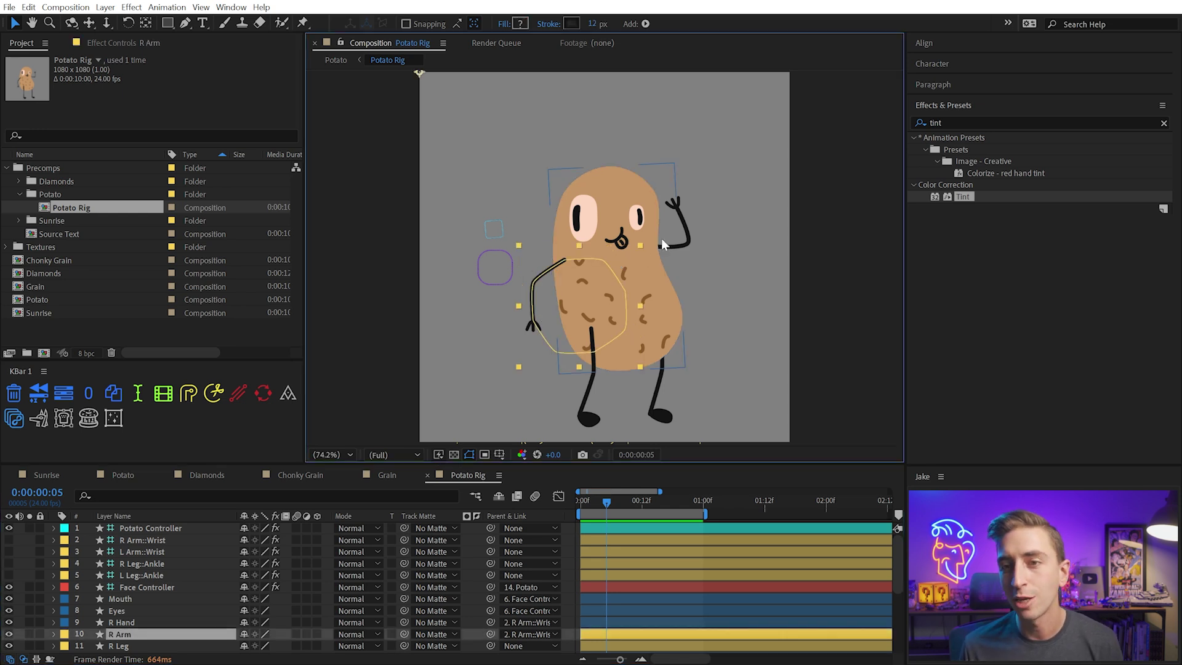
left_click(499, 275)
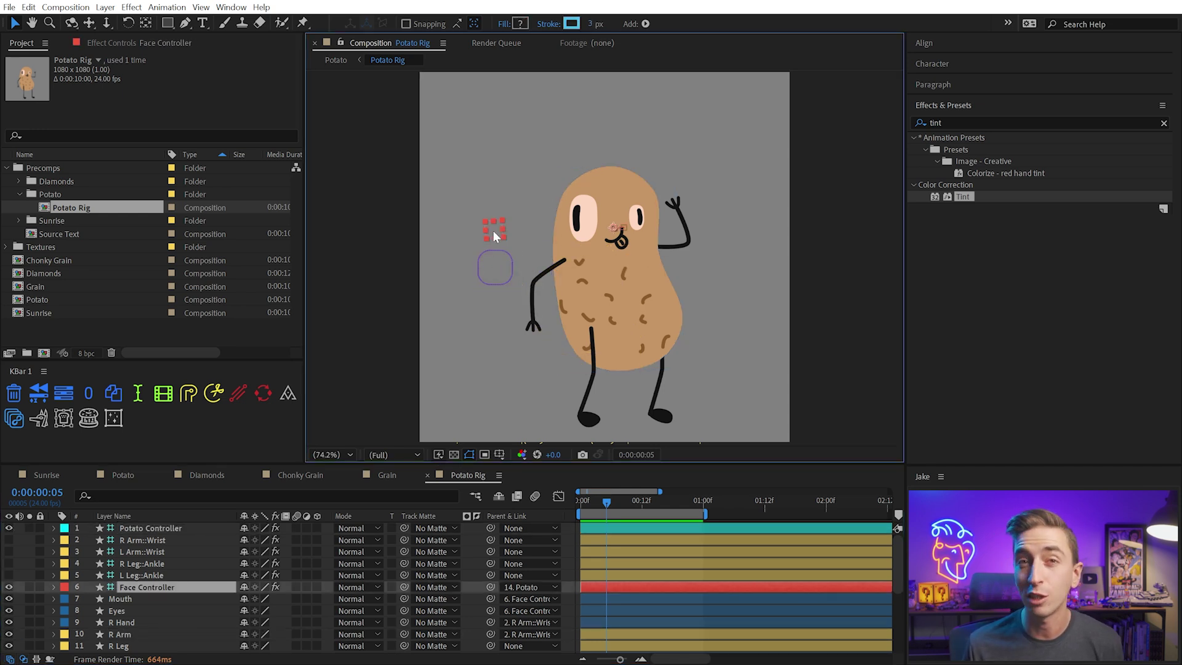
left_click(570, 553)
left_click_drag(612, 508, 596, 504)
left_click(573, 502)
key("space")
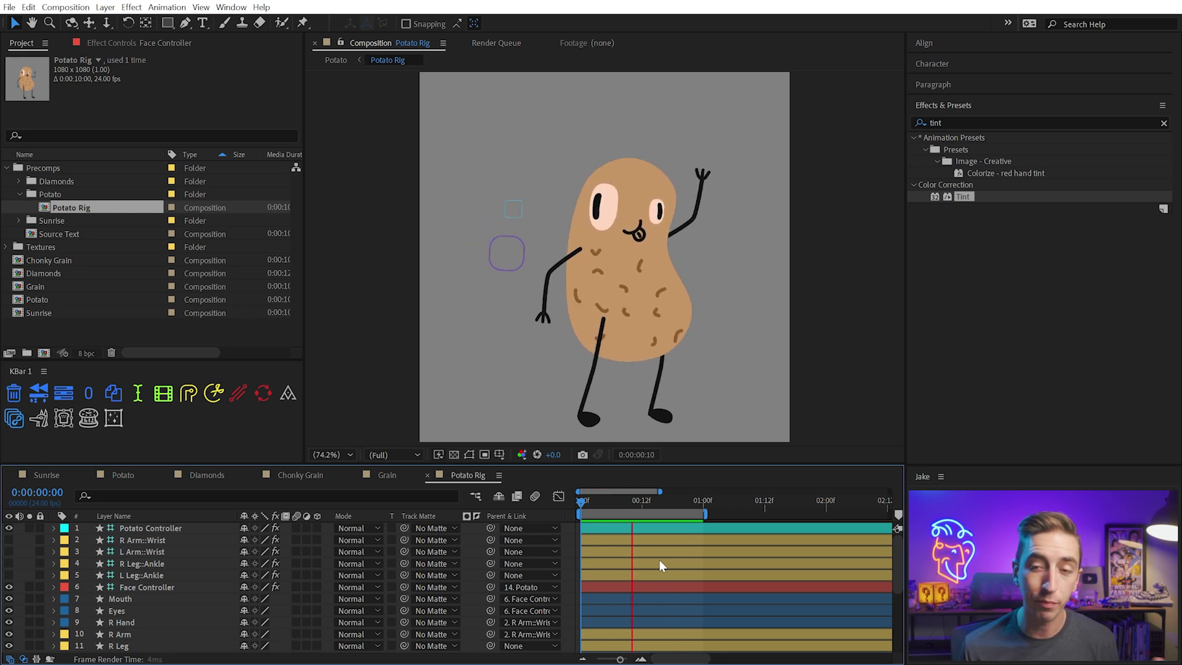
Stop playback with the Potato layer selected and step forward to frame 8
scroll(169, 581, "down", 3)
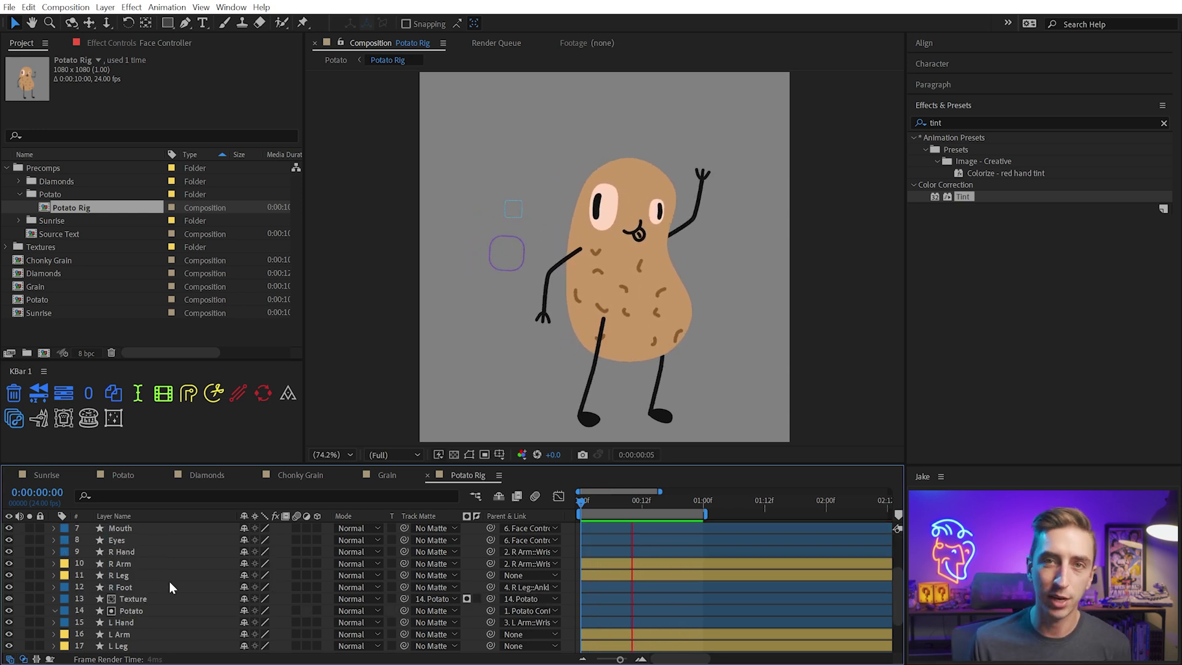
scroll(173, 585, "up", 2)
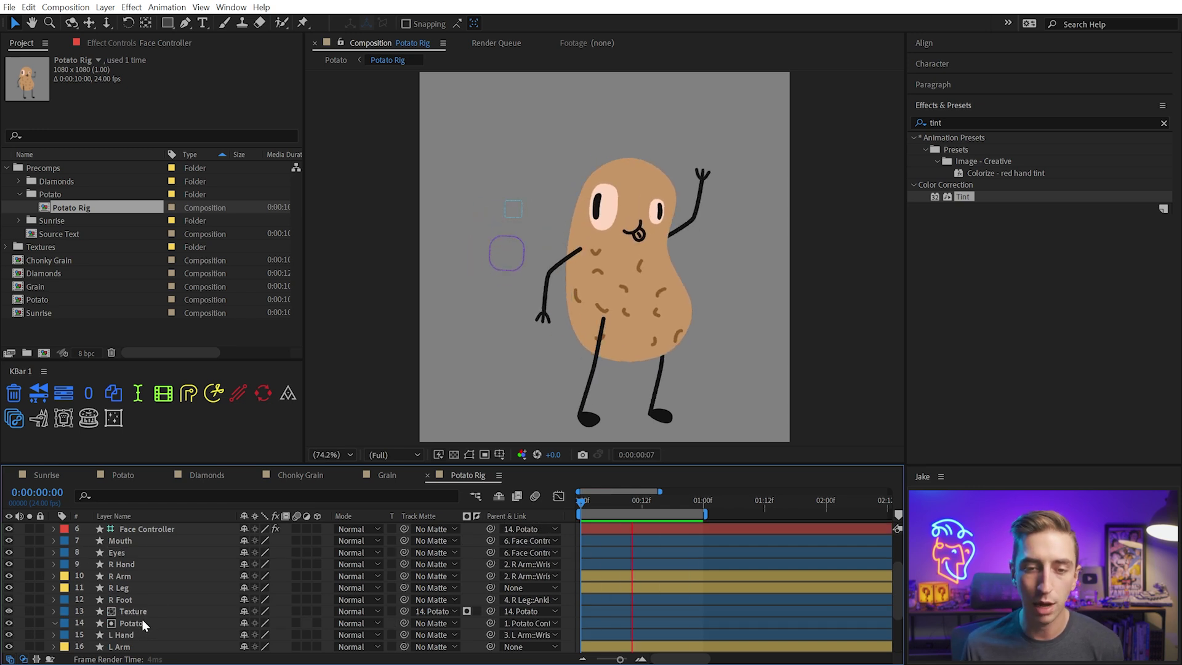
left_click(143, 622)
left_click(609, 505)
key("Page_Down")
key("v")
key("Page_Down")
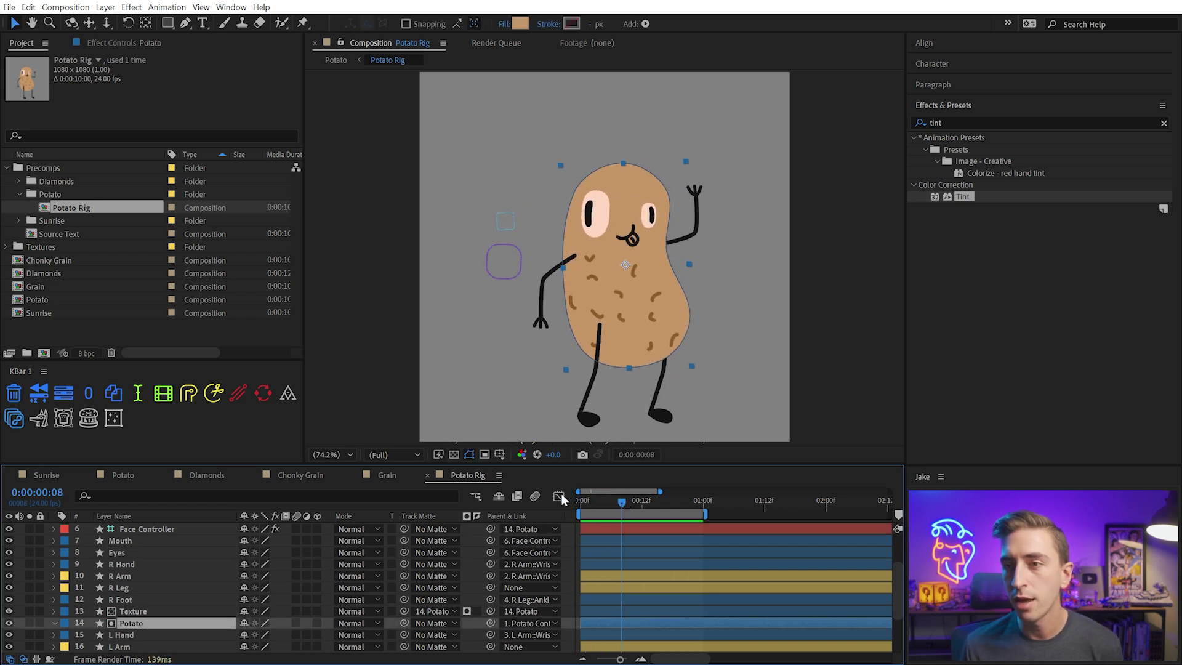
Search 'chunky' and apply the Chunky Grain preset to the Potato layer
double_click(963, 122)
type("chunk")
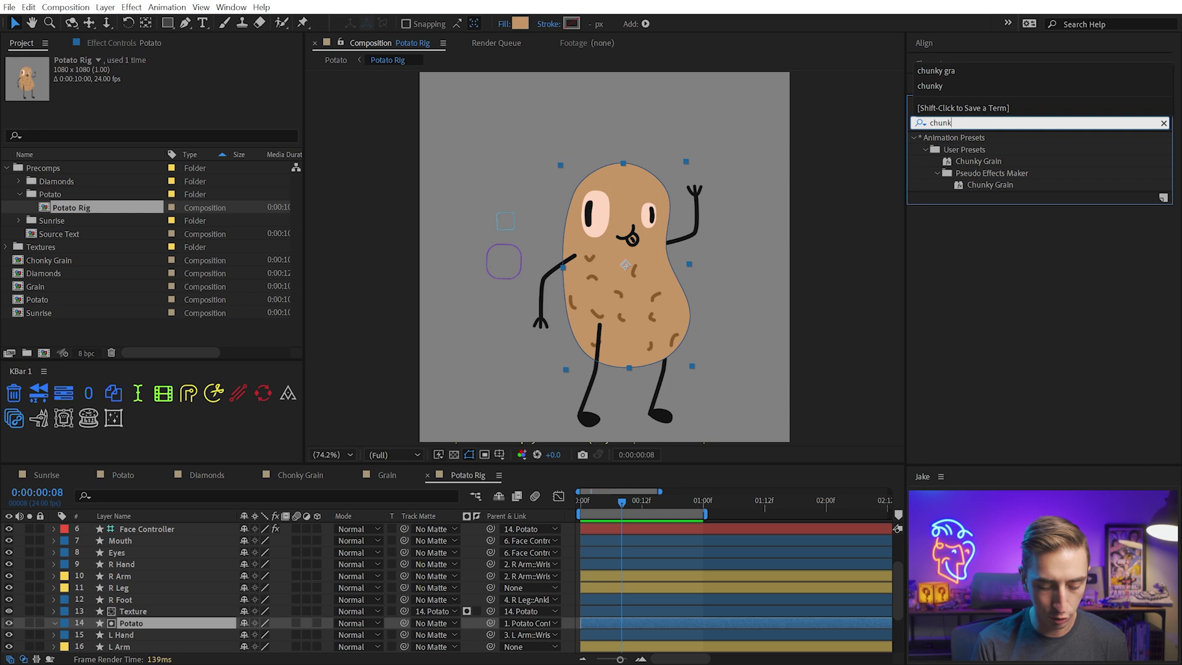
type("y")
left_click_drag(979, 161, 647, 187)
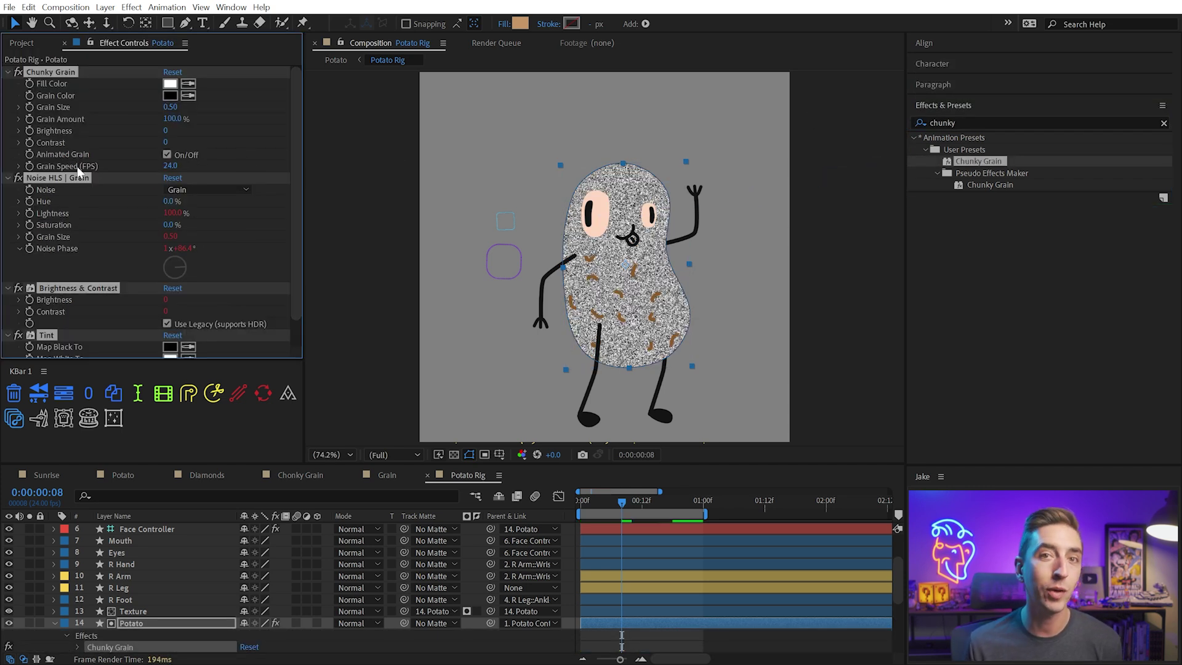
Toggle Chunky Grain to compare, then collapse Noise HLS, Brightness & Contrast and Tint
left_click(237, 113)
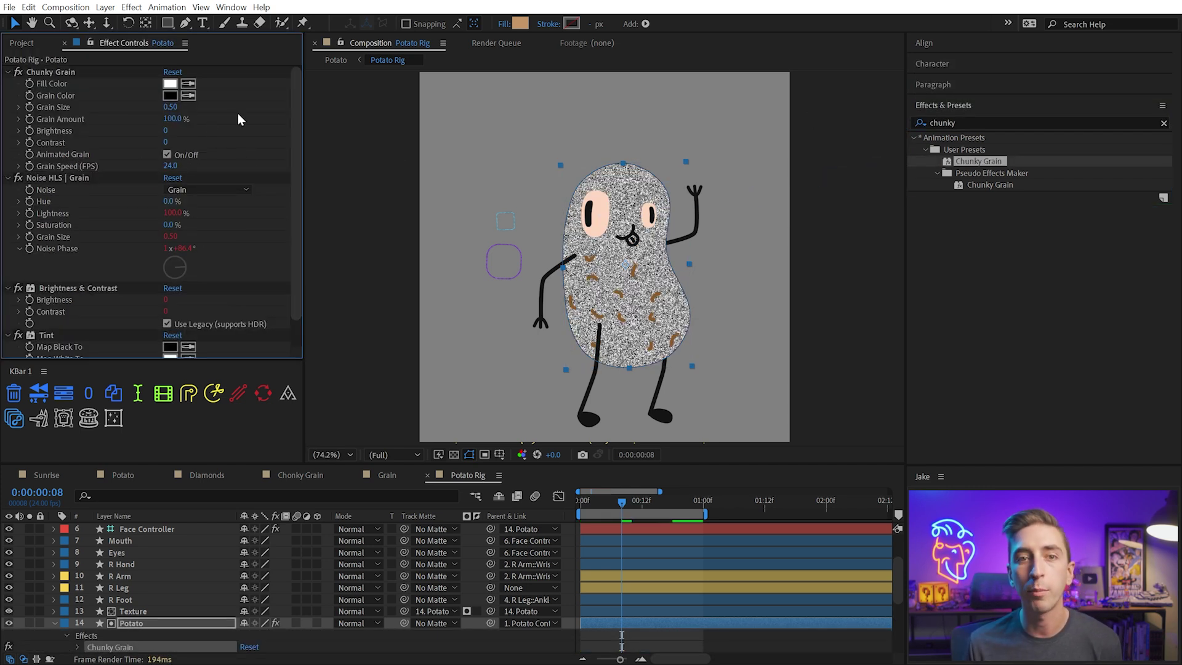
left_click(59, 72)
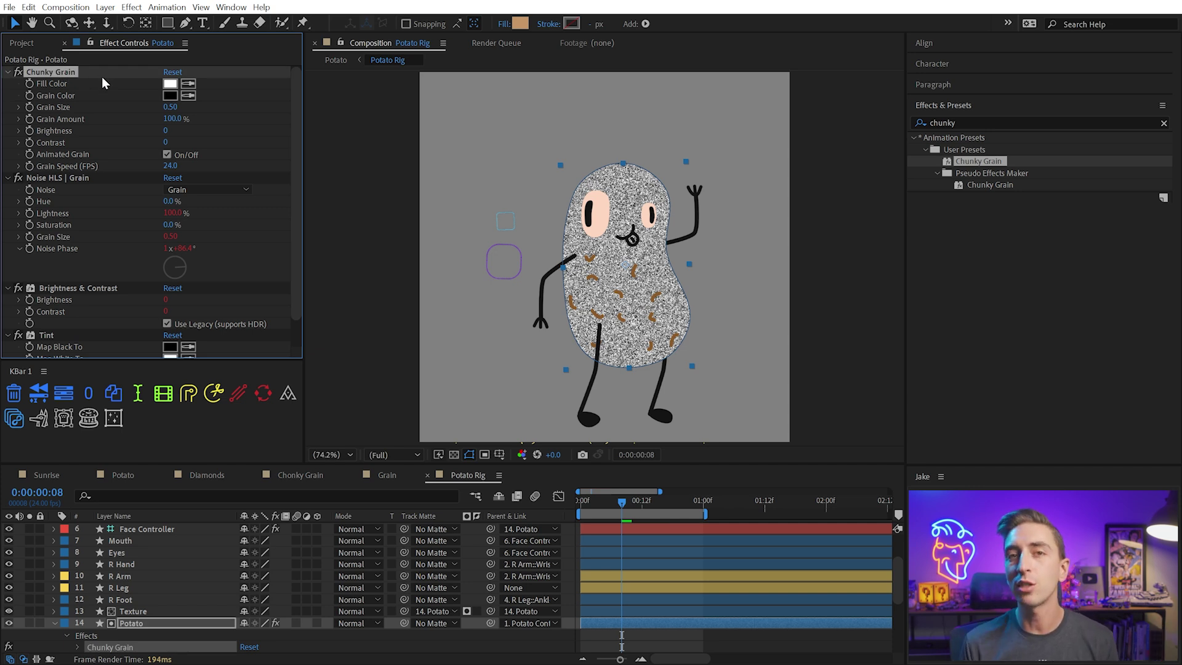
left_click(17, 73)
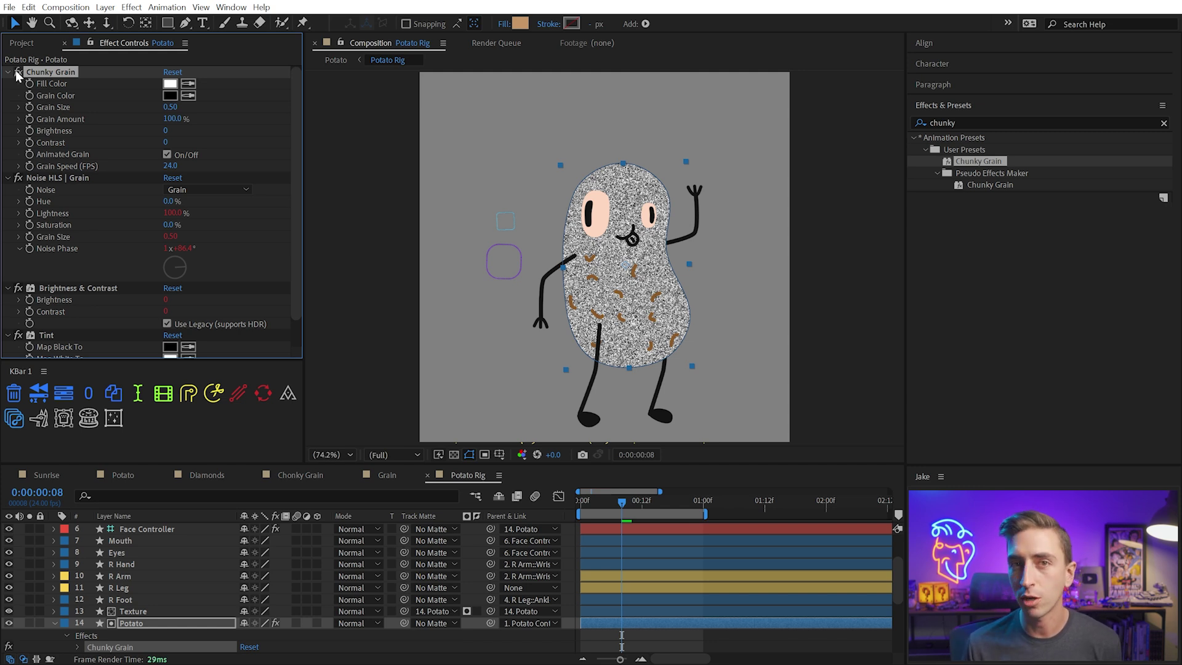
scroll(77, 196, "down", 1)
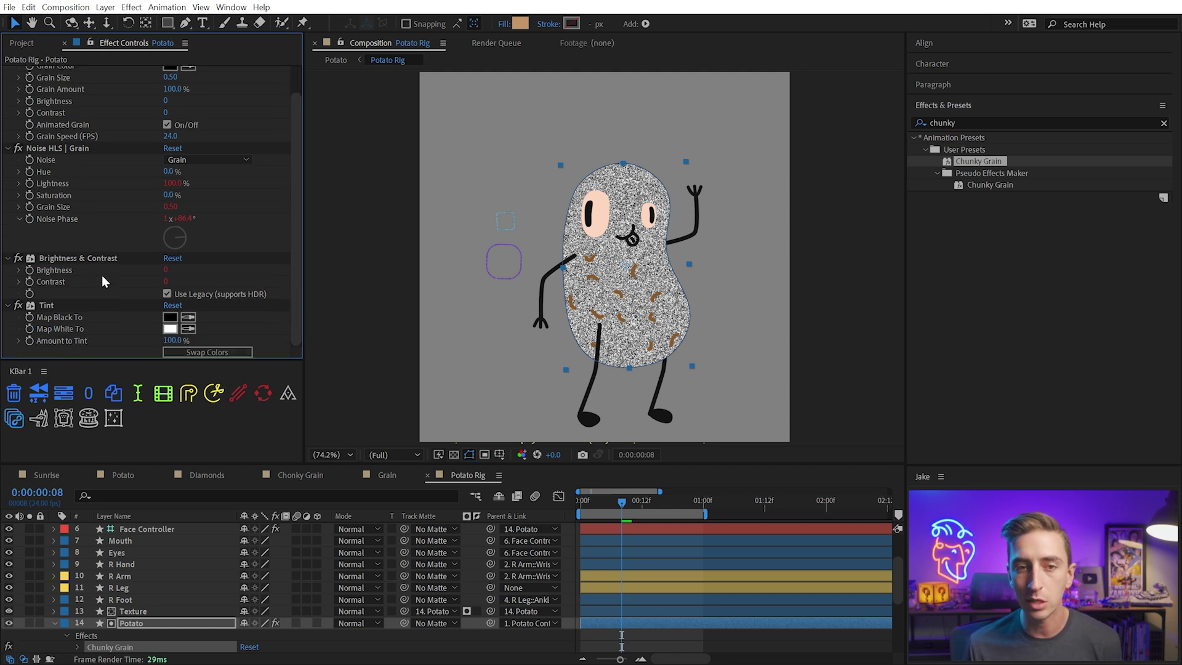
scroll(53, 301, "up", 1)
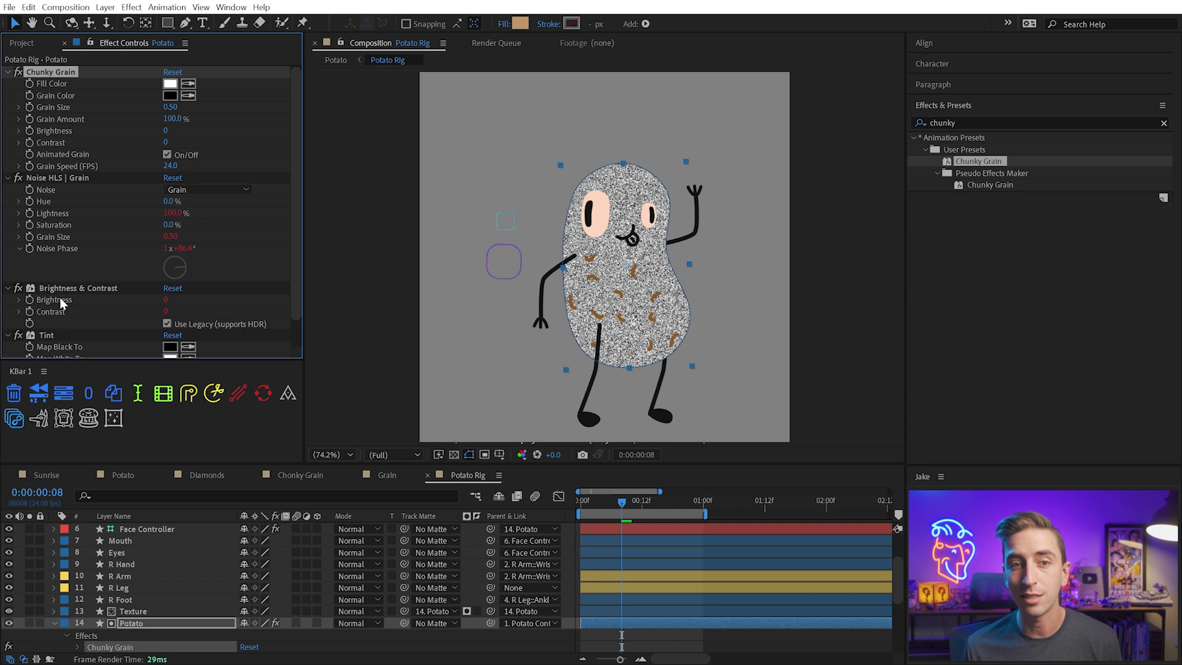
left_click(7, 178)
left_click(7, 190)
left_click(7, 201)
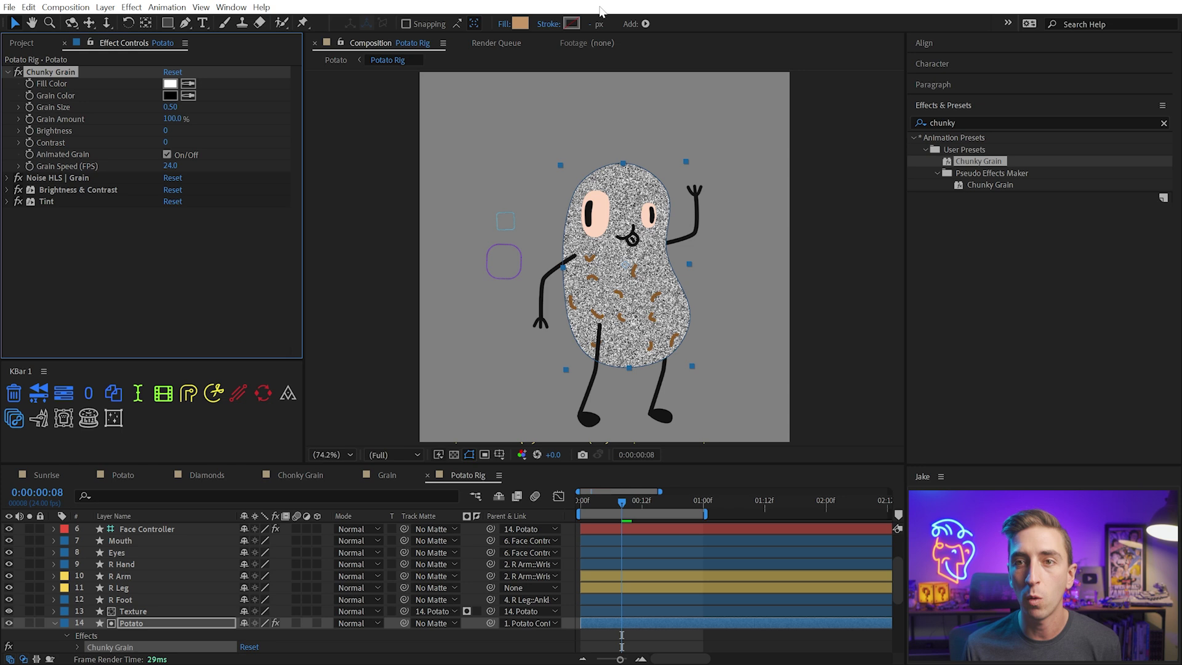
Set Chunky Grain's Fill Color to the potato's tan C69564
left_click(521, 25)
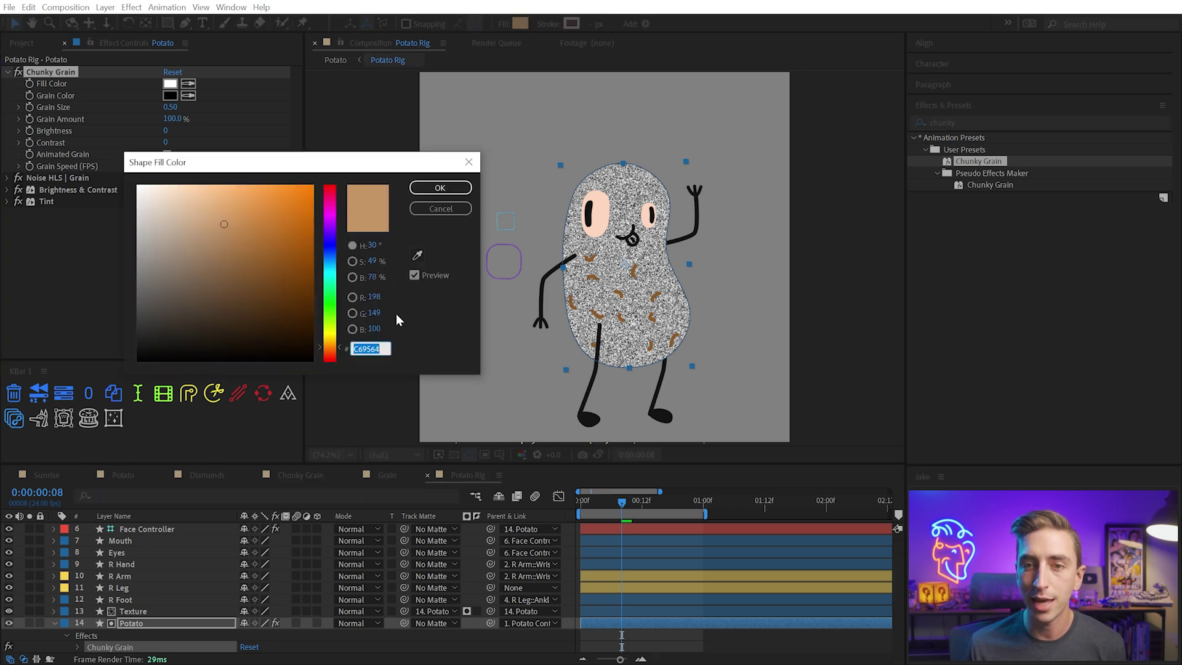
left_click(418, 186)
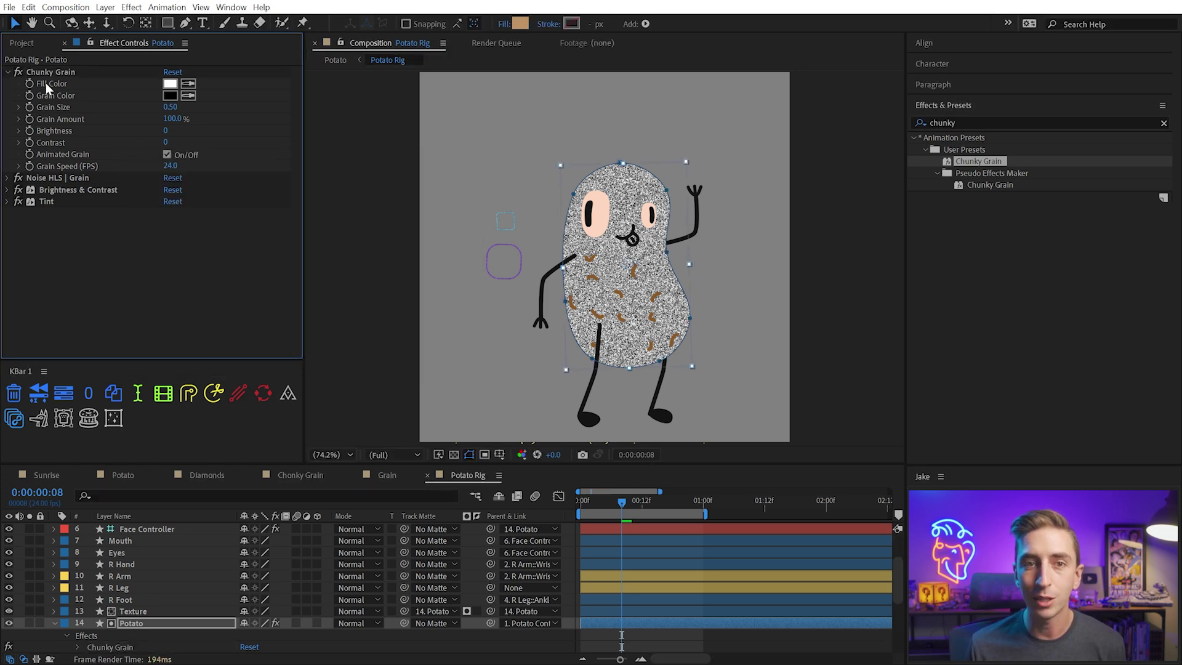
left_click(166, 91)
type("C69564")
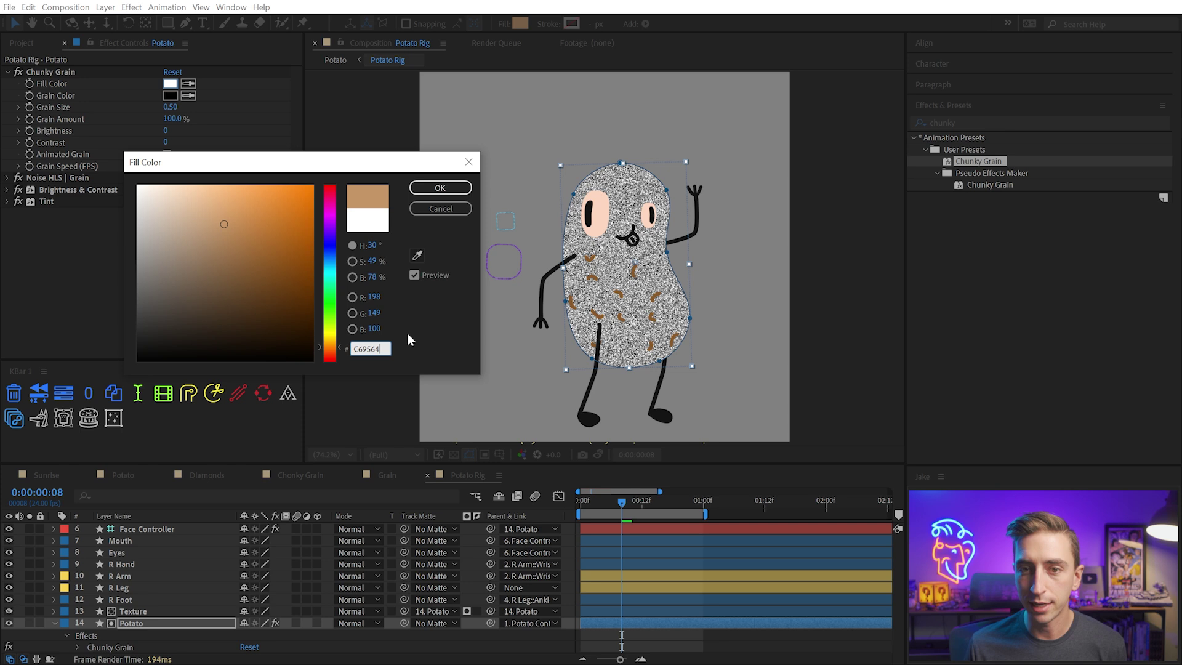
left_click(440, 188)
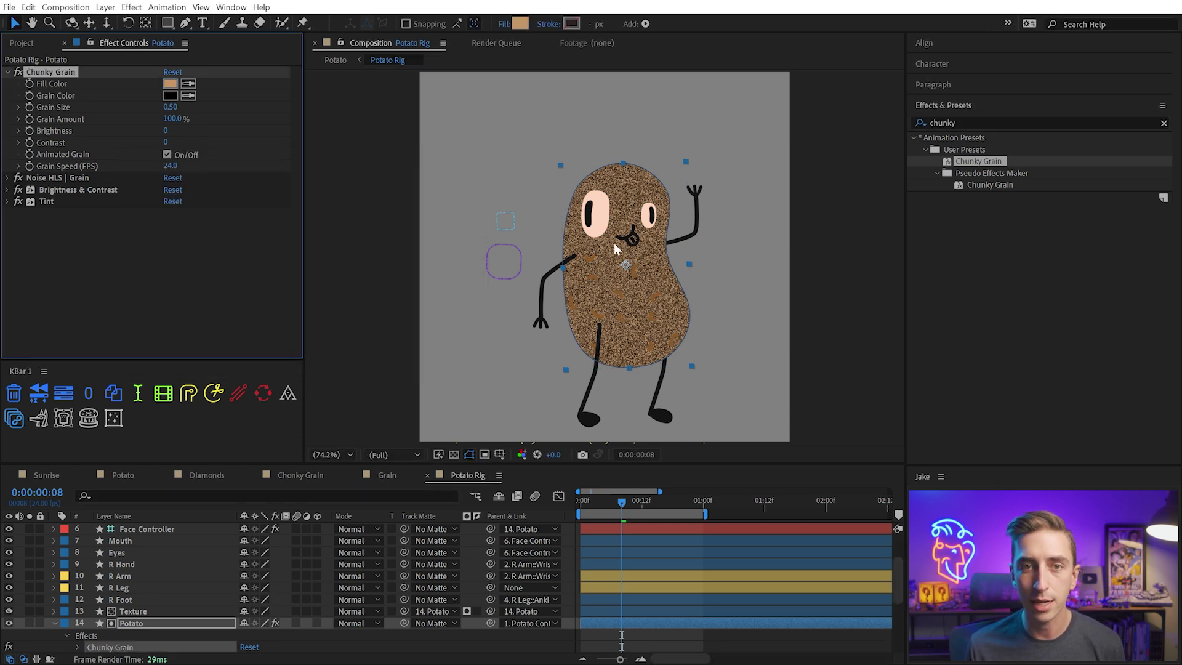
Set the Grain Color to a dark brown, 7A4C1E
left_click(170, 95)
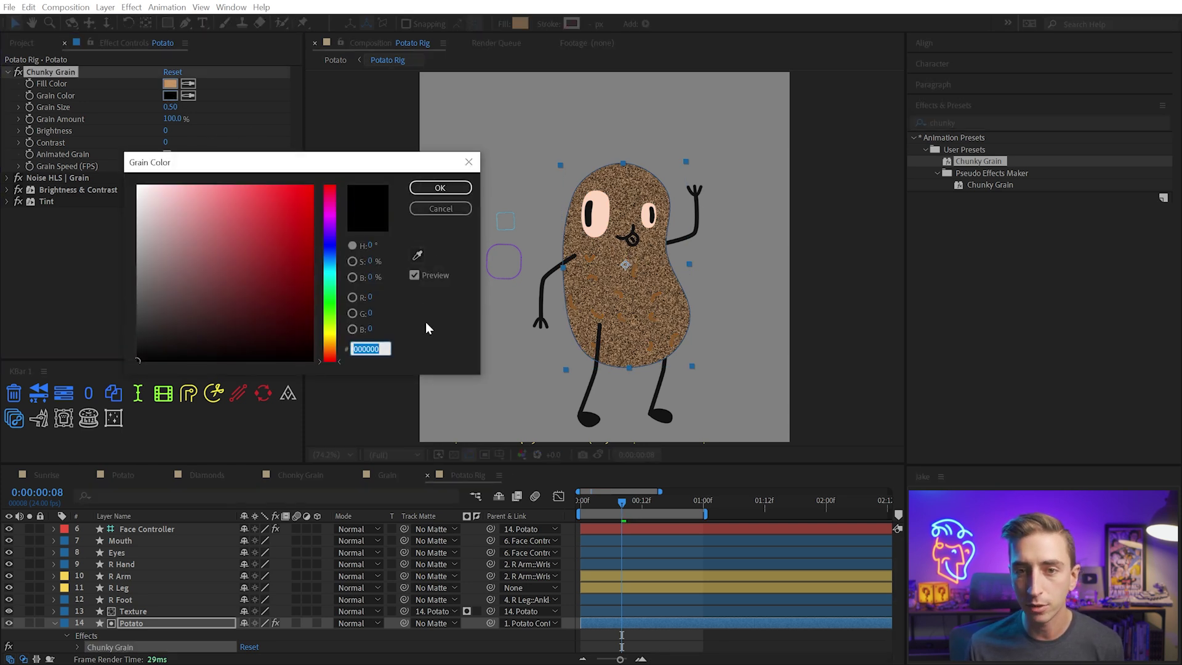
type("C69564")
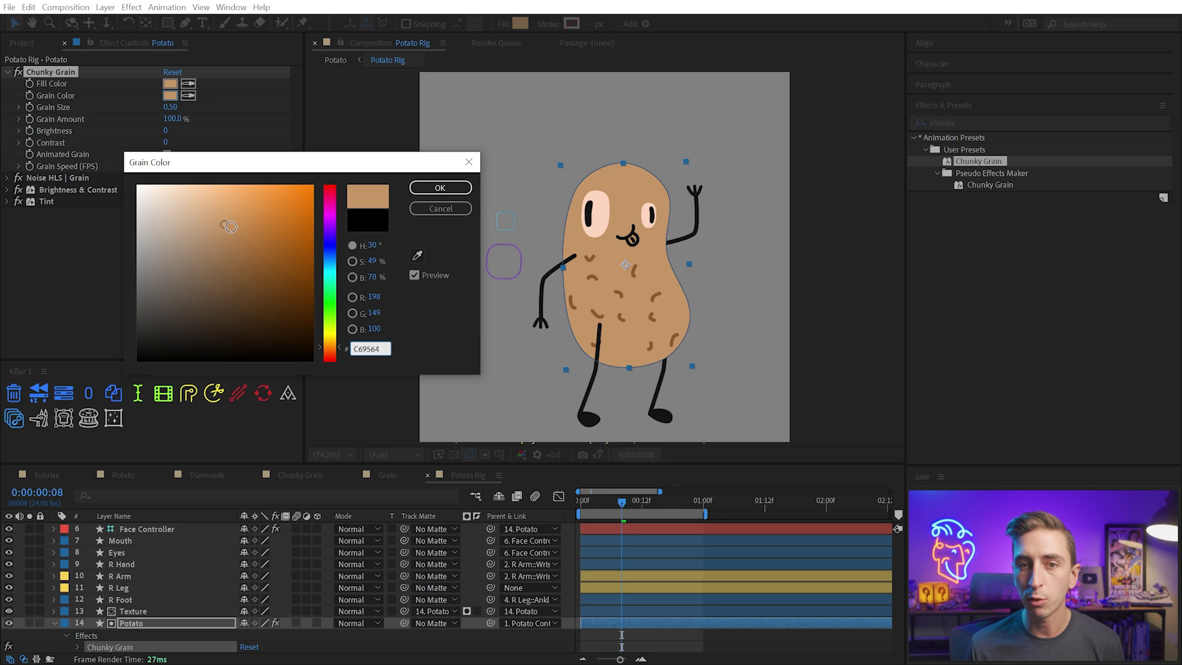
left_click_drag(231, 227, 271, 274)
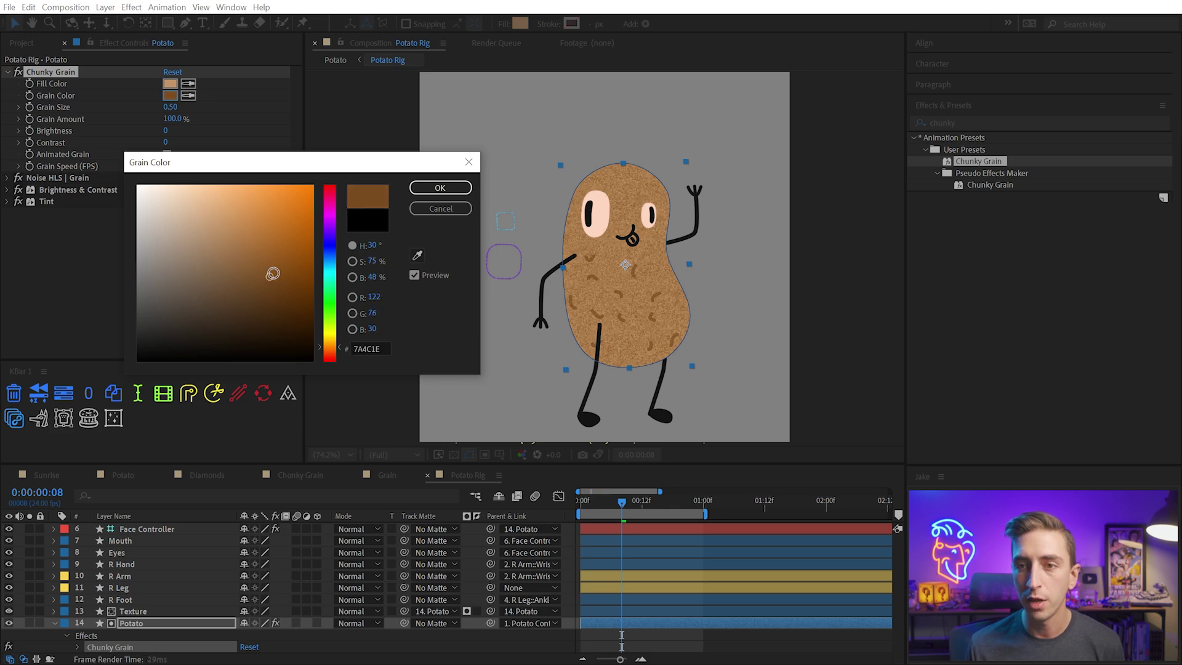
left_click(439, 188)
Raise Grain Size to 1.75 and Contrast to 63
scroll(572, 197, "up", 2)
left_click_drag(545, 74, 492, 191)
left_click_drag(170, 106, 283, 104)
left_click_drag(192, 116, 253, 112)
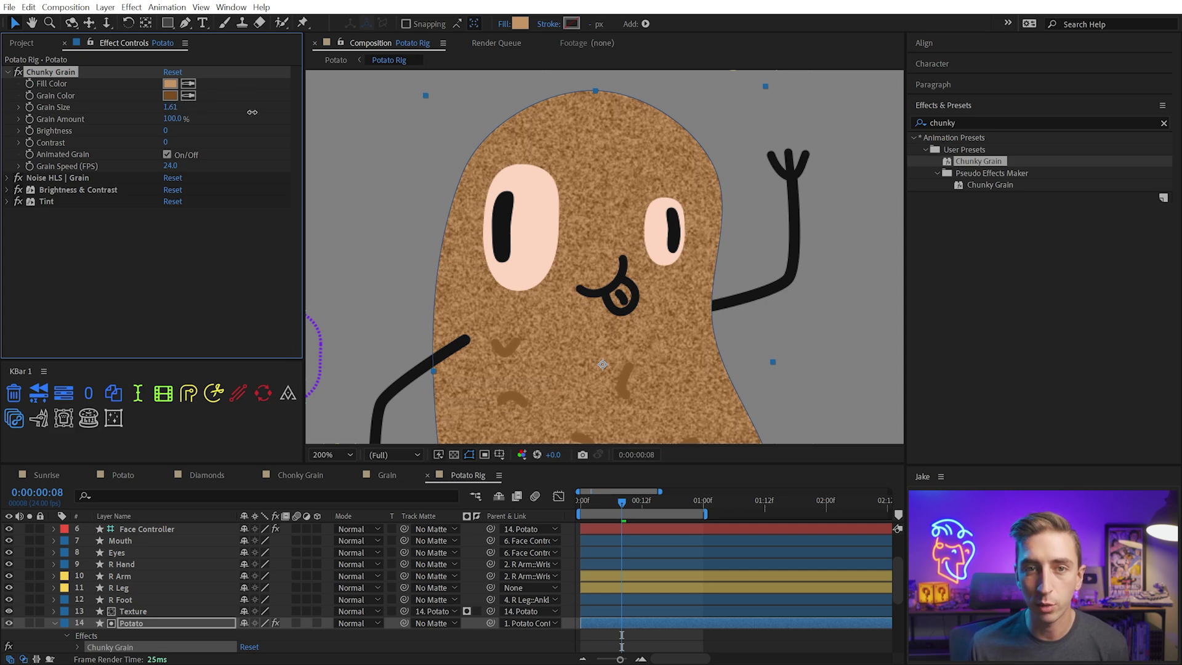
left_click_drag(166, 142, 136, 127)
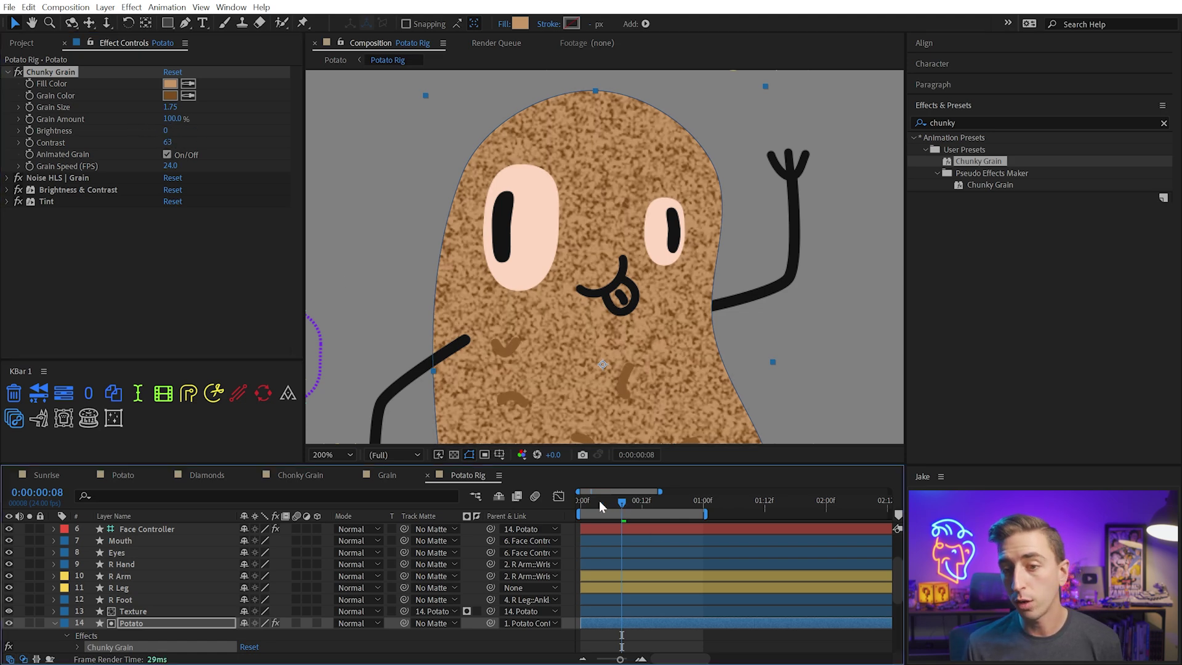
Set Chunky Grain's Grain Speed to 12 FPS and preview with animated grain off and on
left_click_drag(600, 501, 571, 481)
key("space")
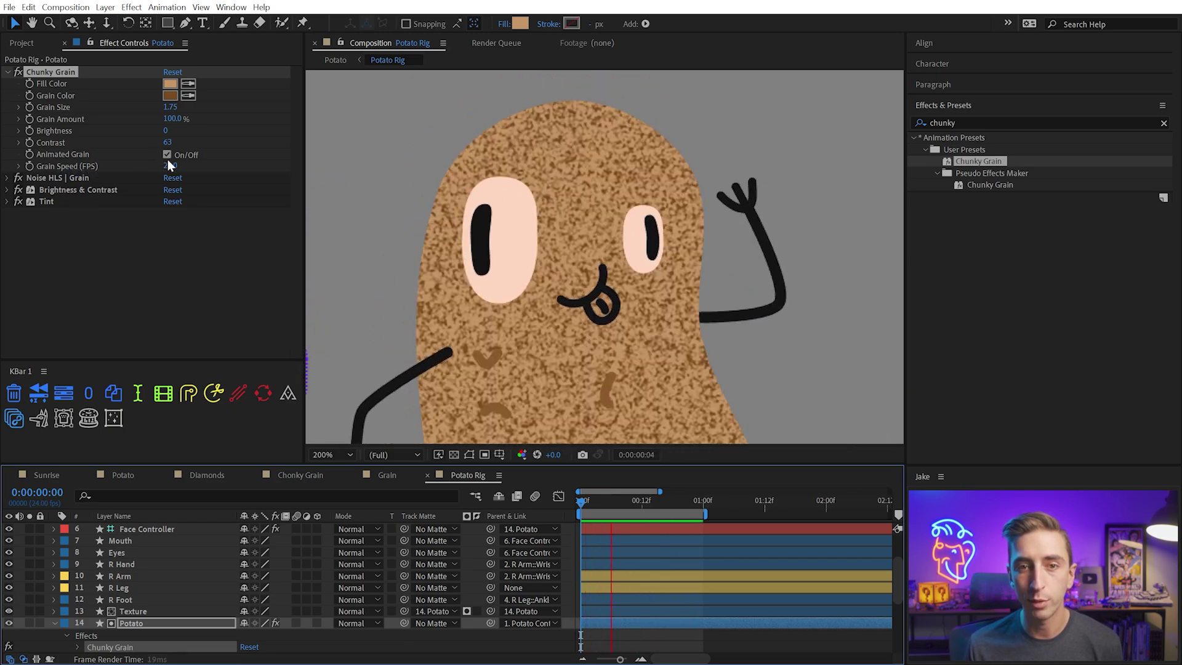
left_click(172, 166)
type("12")
key("Return")
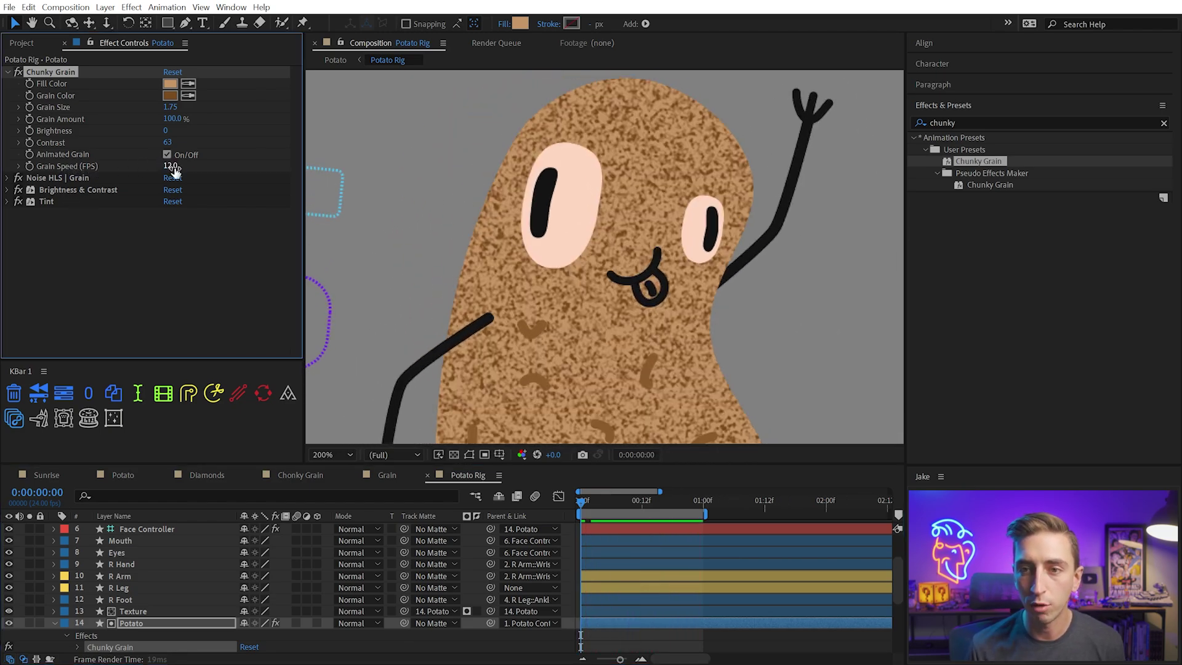
key("space")
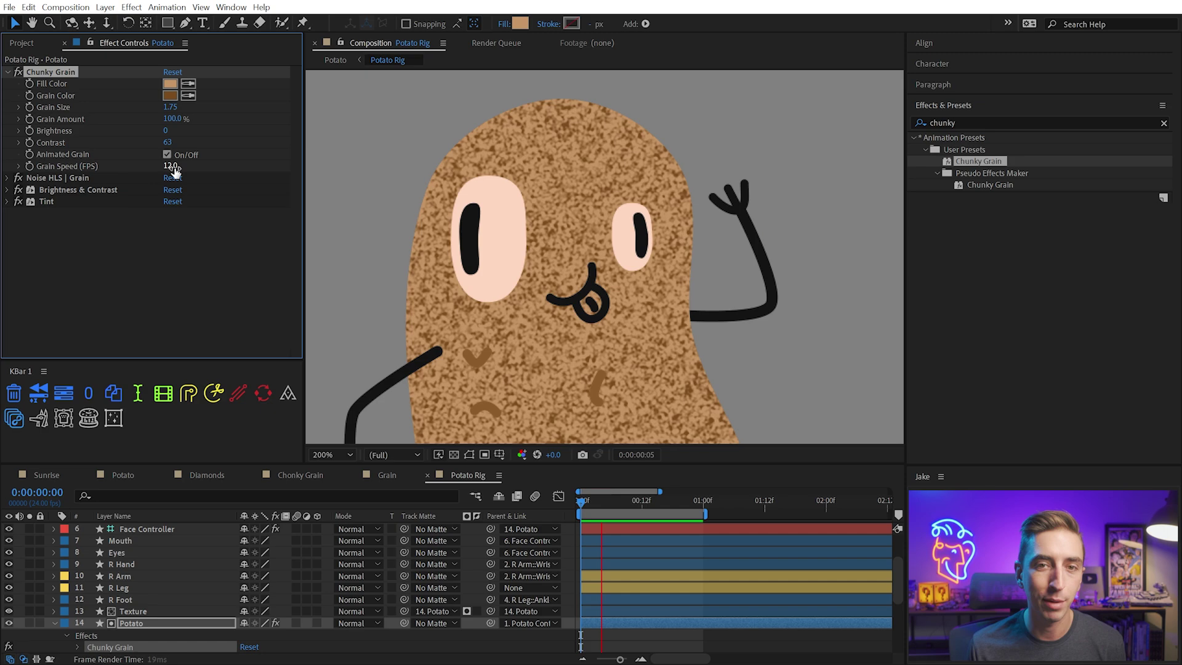
left_click(167, 155)
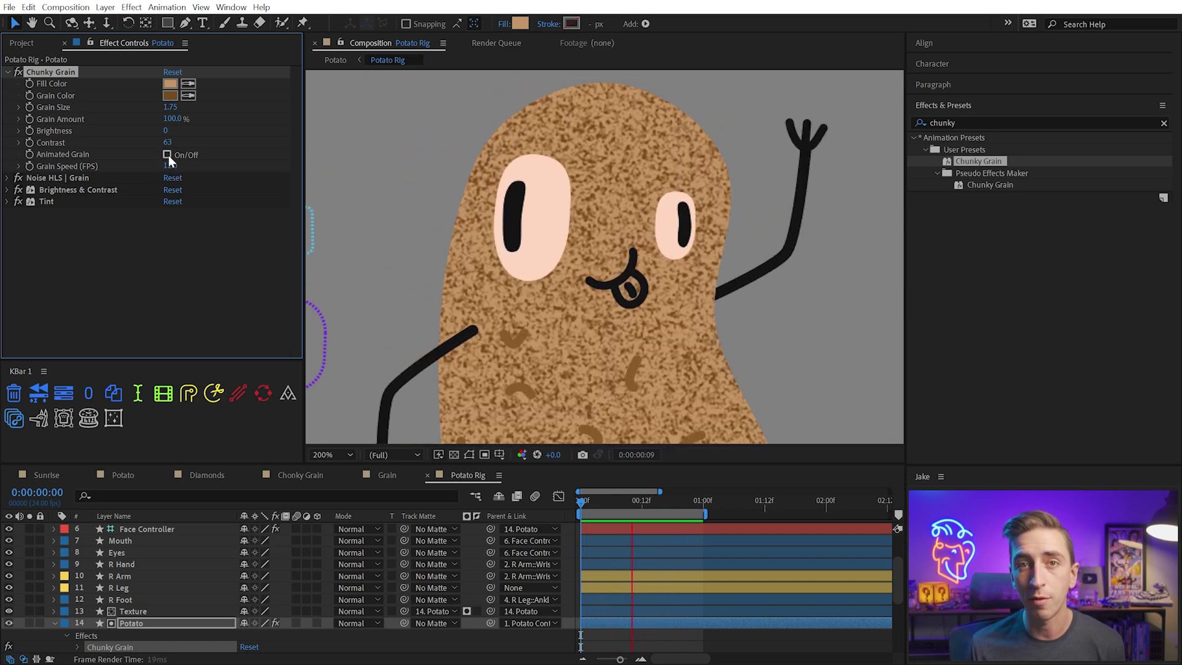
left_click(167, 155)
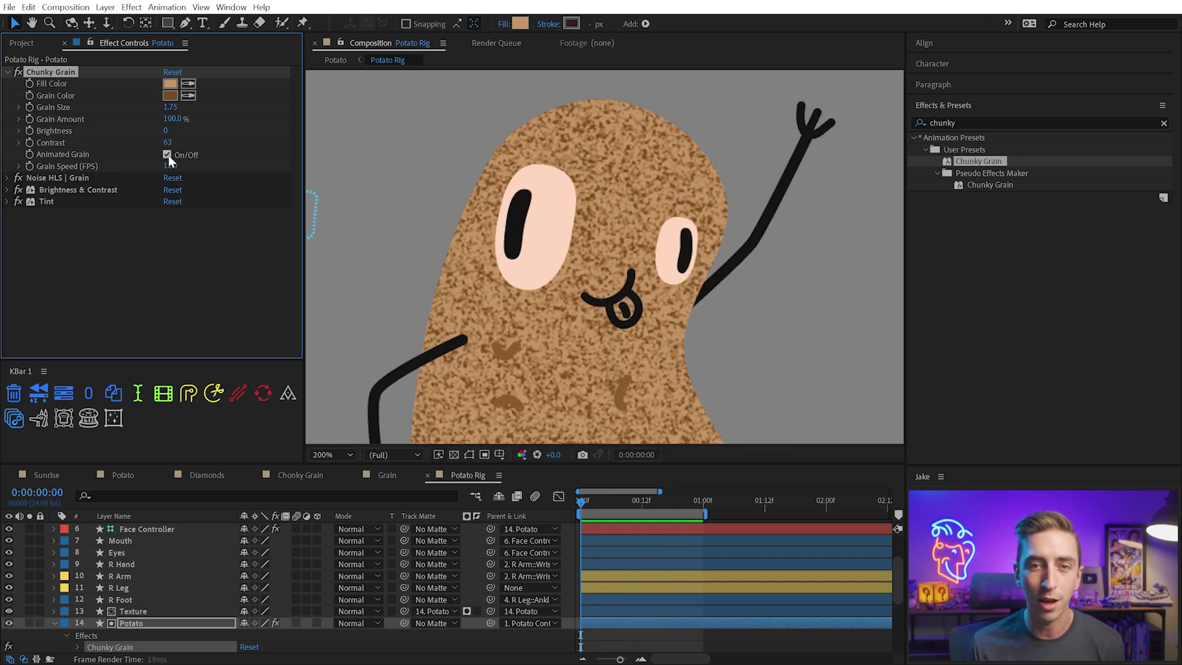
Keep Grain Speed at 12, return the viewer to 100% and recentre the potato
left_click(169, 166)
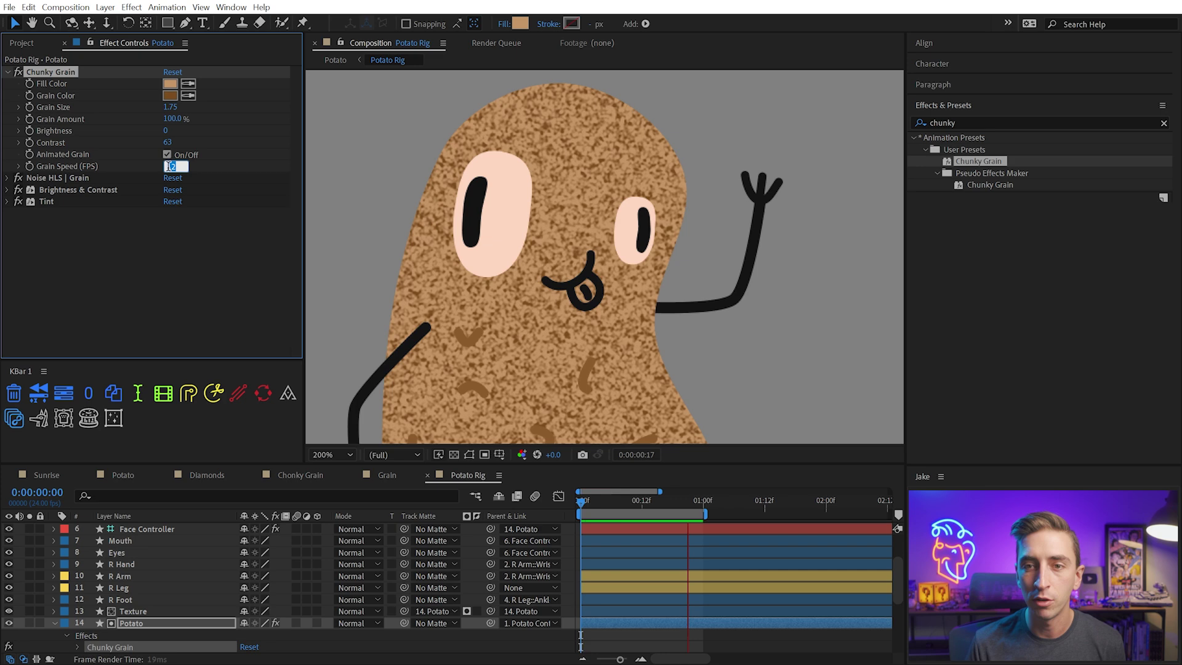
key("Return")
key("h")
scroll(626, 283, "down", 2)
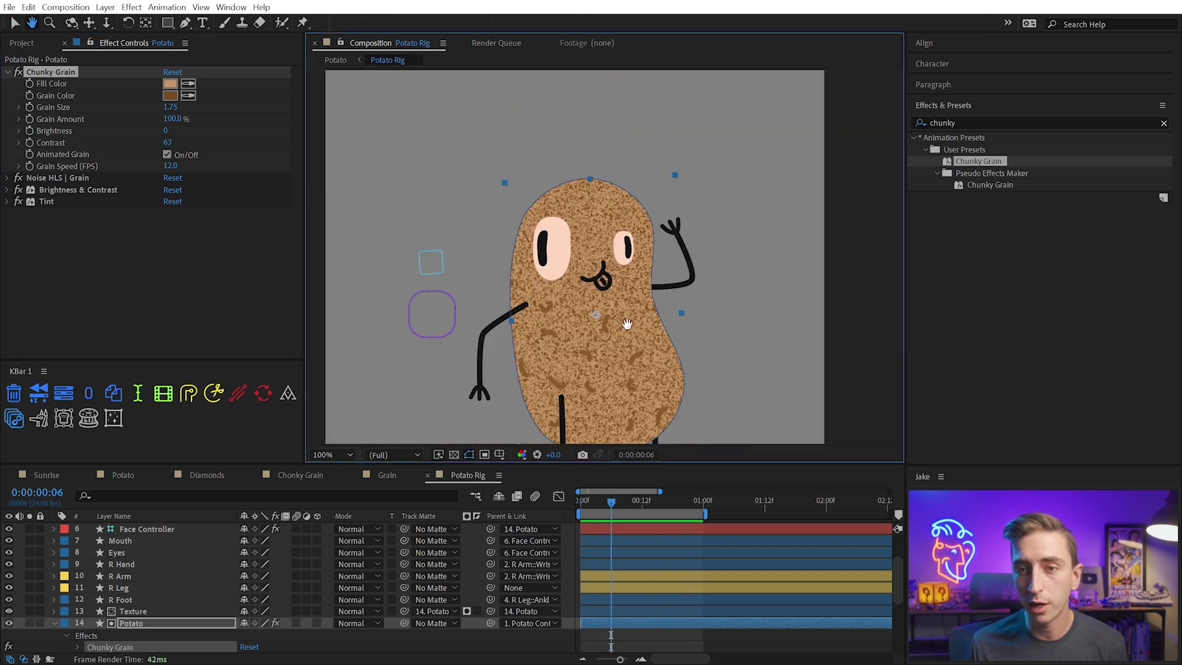
left_click_drag(626, 324, 641, 331)
key("v")
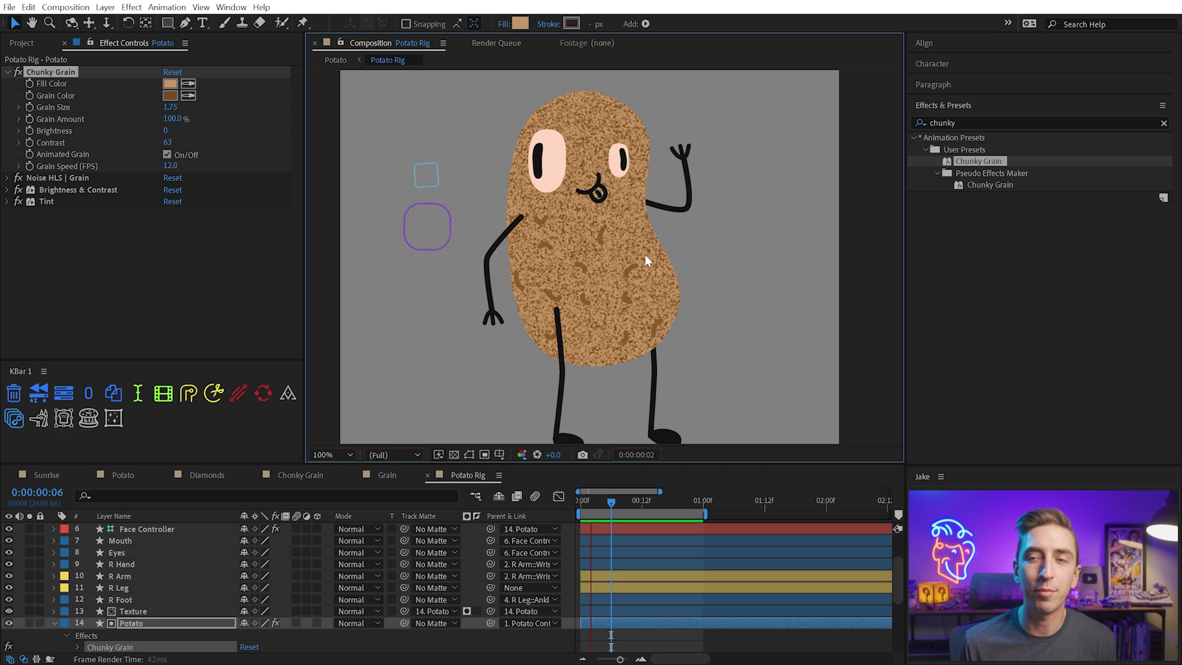
left_click(149, 628)
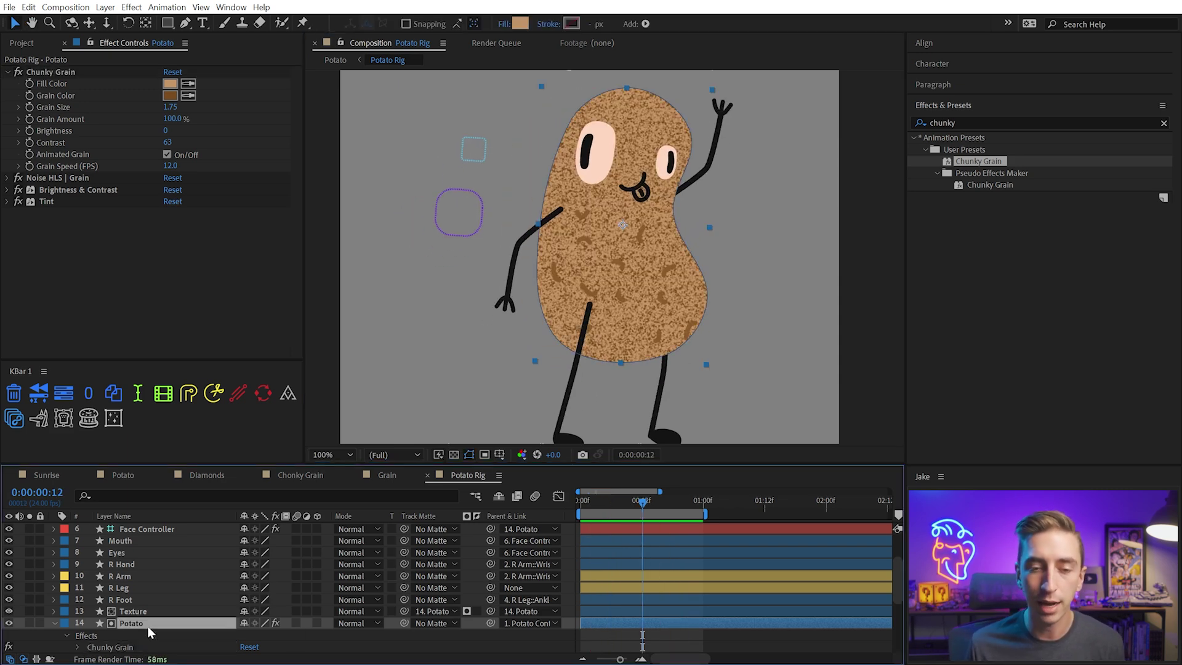
Switch off the Chunky Grain and Noise HLS effects on the potato
left_click(8, 73)
left_click(19, 72)
left_click(19, 84)
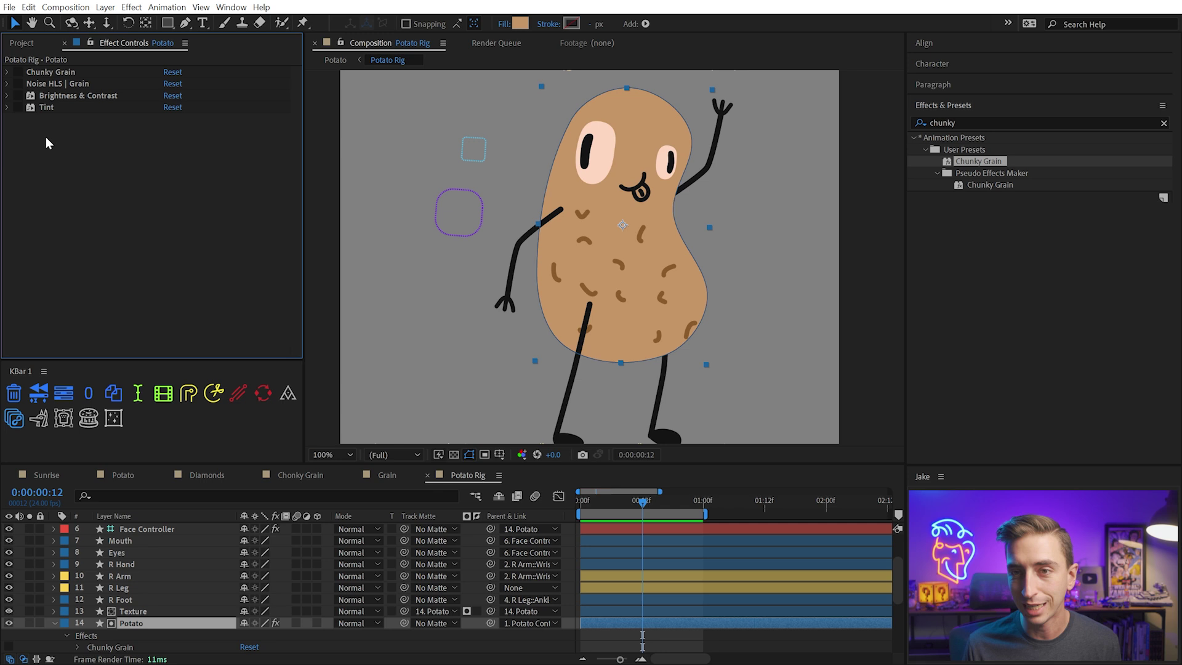
Search 'inner' and apply the Inner Shadow preset to the potato
left_click(1027, 115)
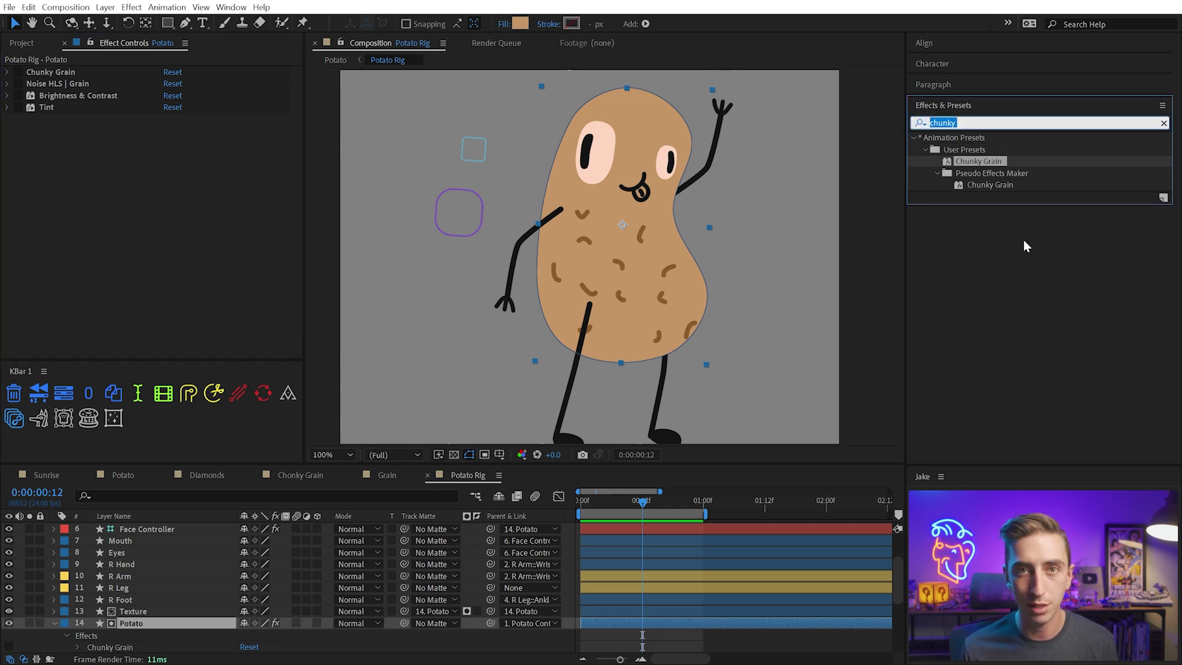
type("inner")
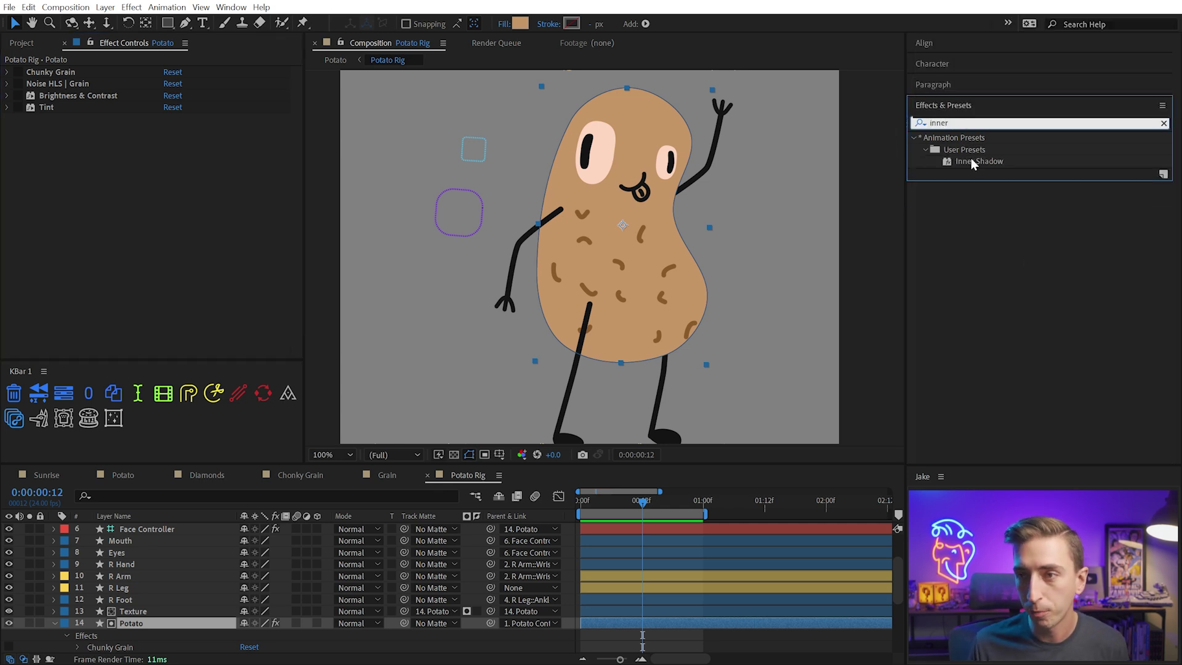
left_click_drag(979, 161, 90, 68)
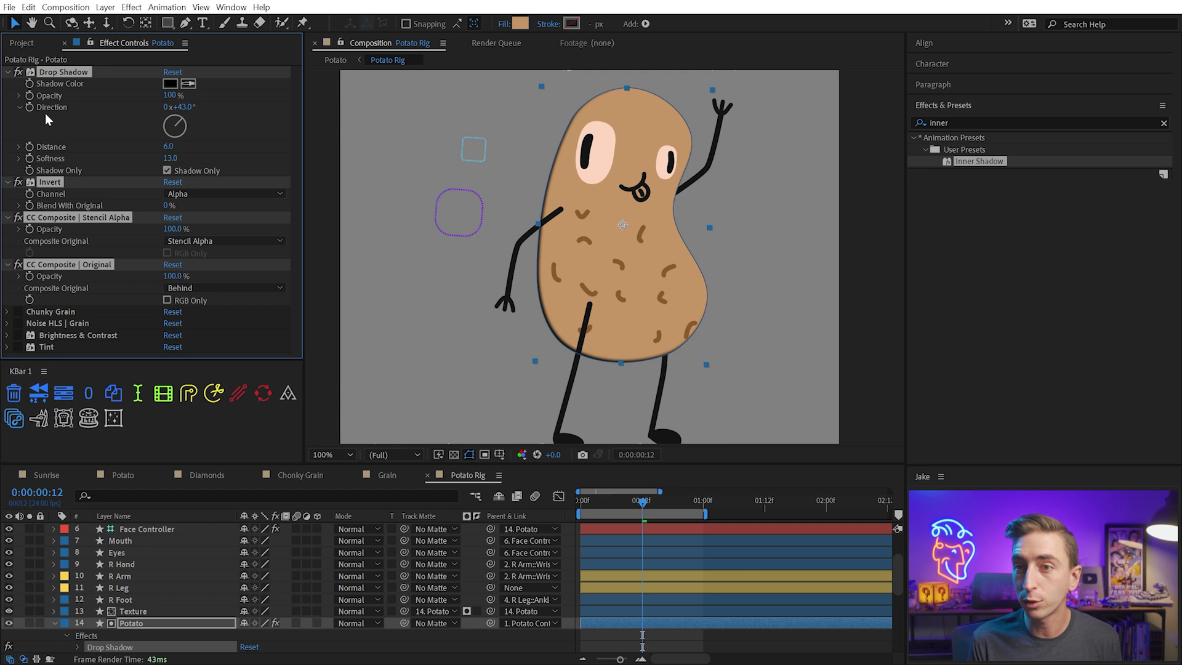
Turn off Invert and both CC Composite effects and expose the Drop Shadow settings
left_click(9, 74, "ctrl")
left_click_drag(18, 84, 19, 108)
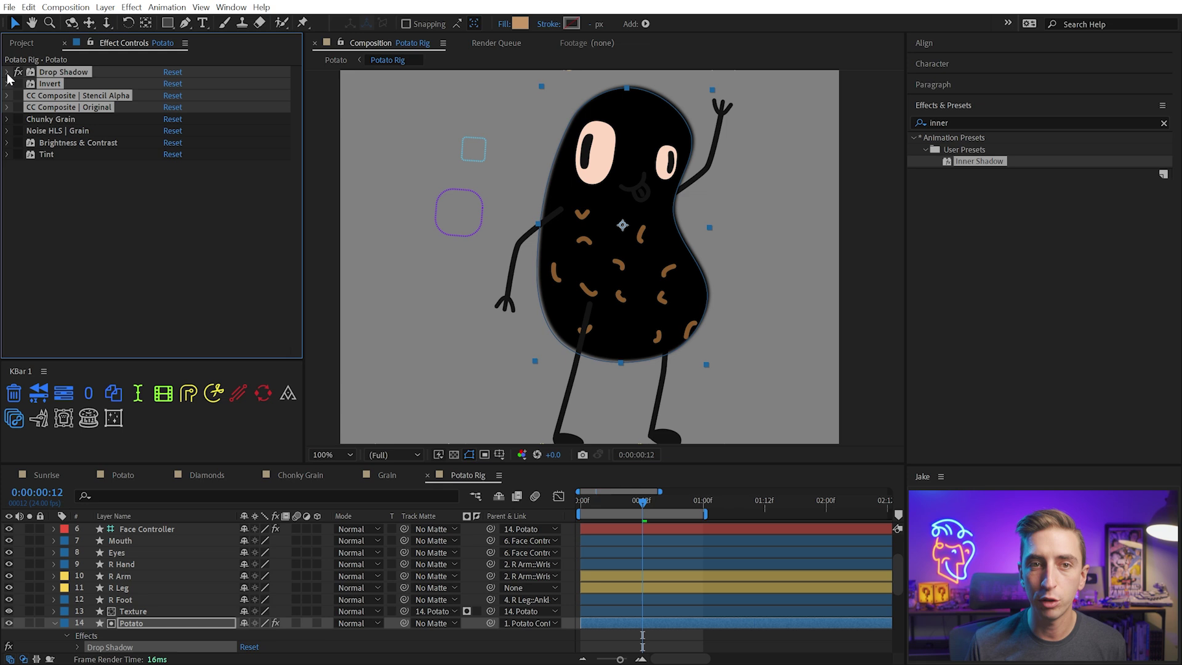
left_click(54, 253)
left_click(9, 73)
left_click(63, 72)
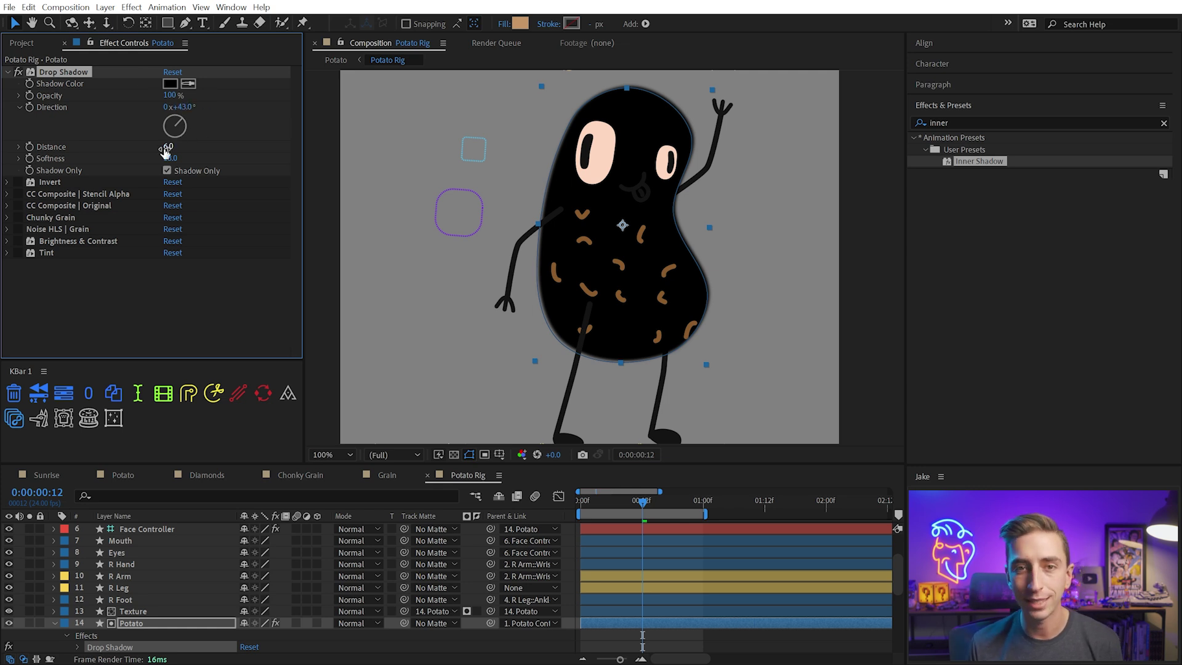
Re-enable Invert, CC Composite | Stencil Alpha and CC Composite | Original, restoring the tan body
left_click(7, 182)
left_click(18, 182)
left_click(49, 181)
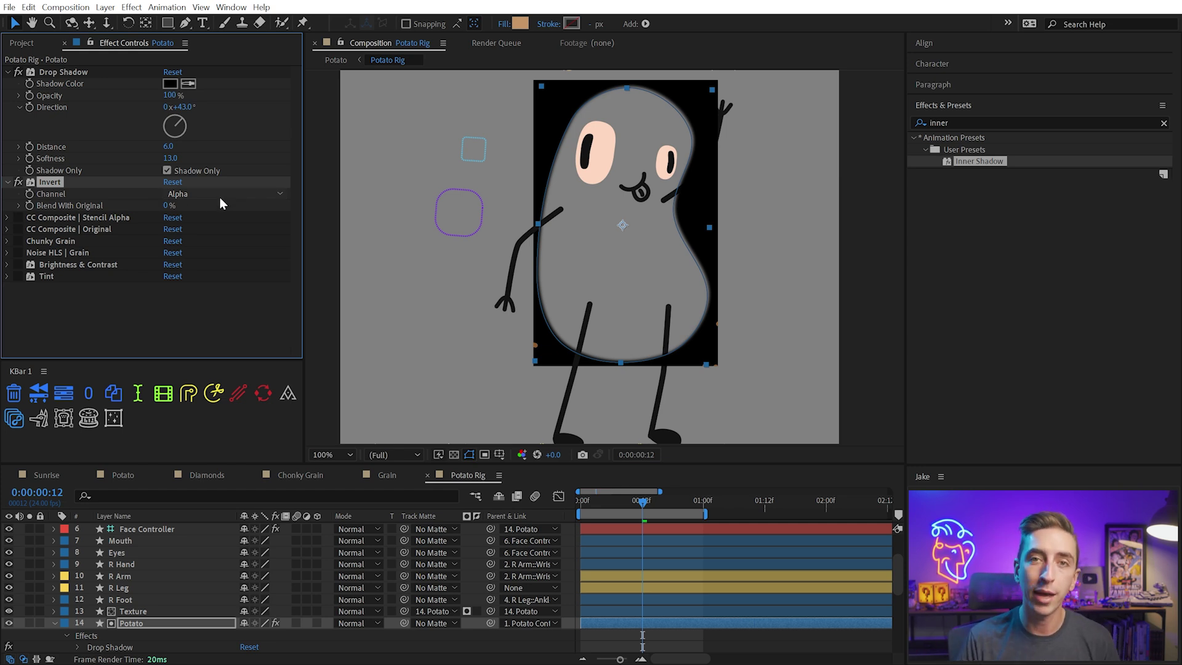
left_click(18, 217)
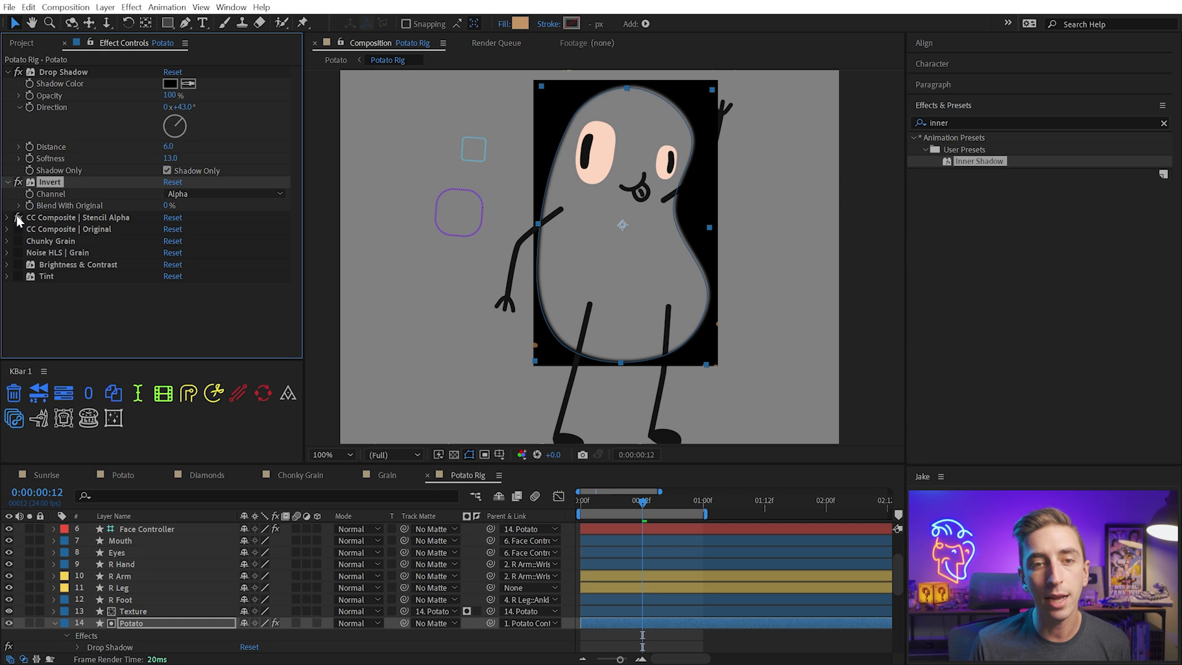
left_click(8, 218)
left_click(83, 220)
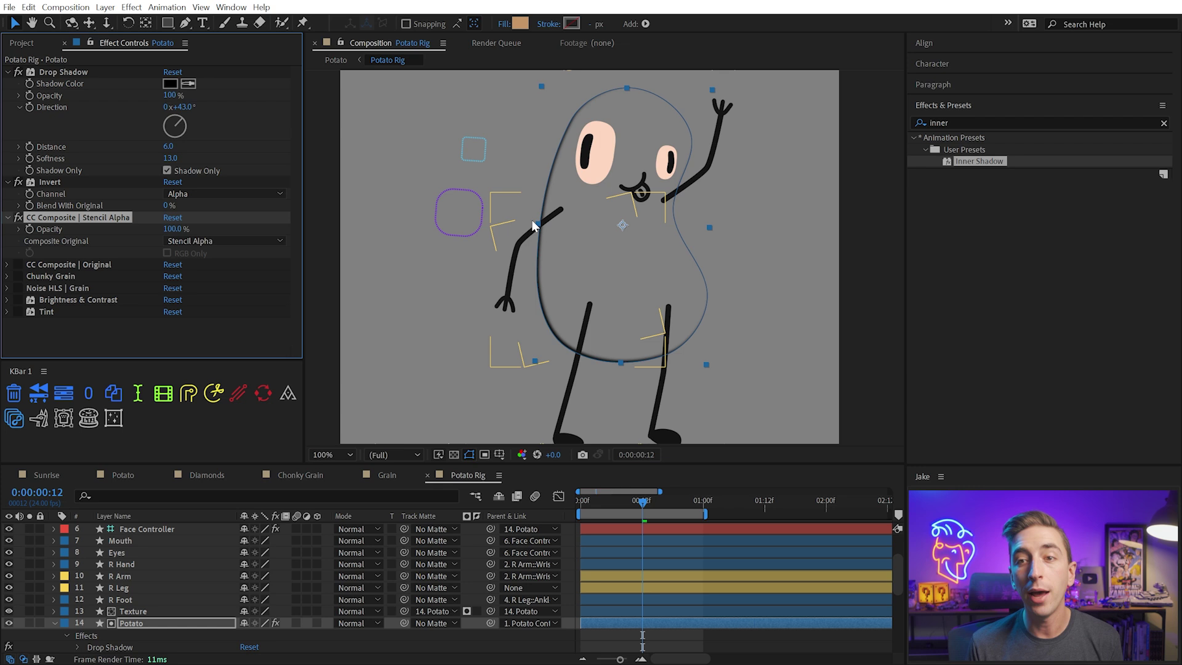
left_click(19, 264)
left_click(7, 265)
left_click(51, 265)
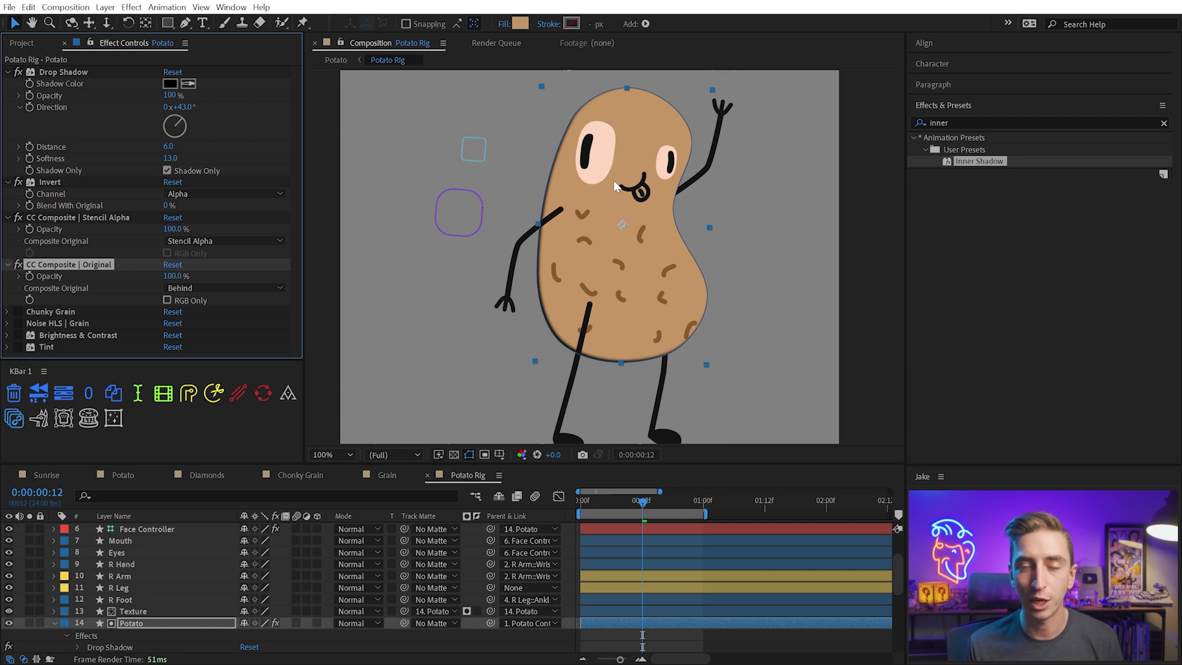
Soften and deepen the inner shadow, then enable Chunky Grain, Noise HLS, Brightness & Contrast and Tint
left_click_drag(170, 158, 240, 156)
left_click_drag(168, 146, 211, 159)
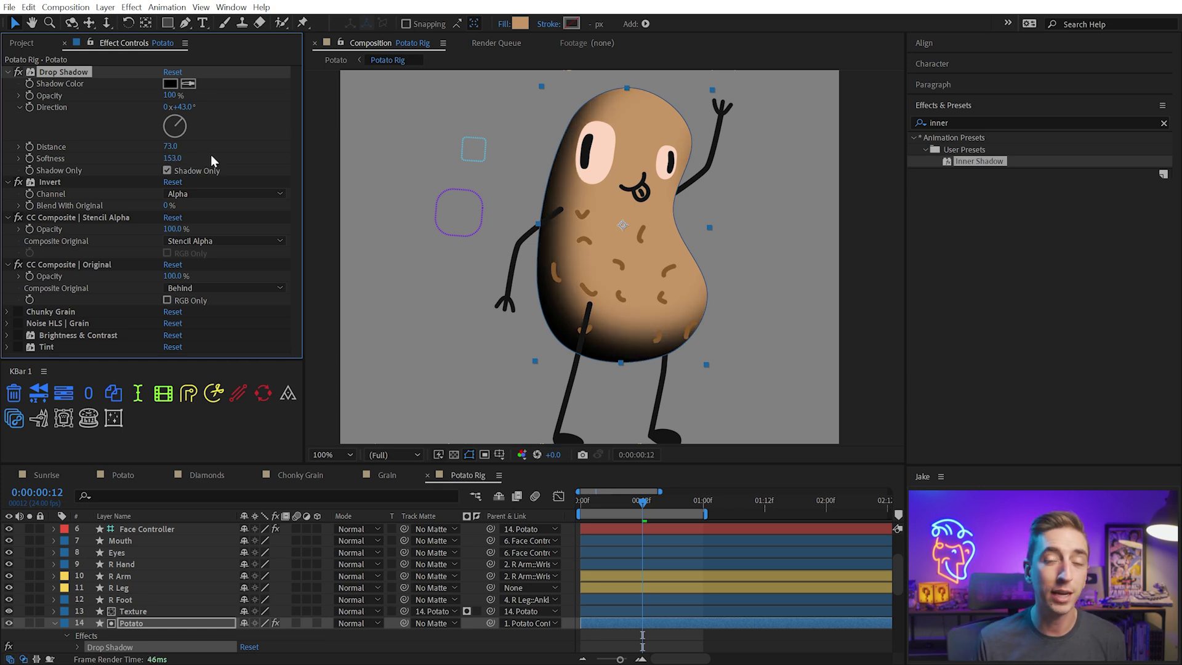
left_click(9, 72)
left_click(7, 84)
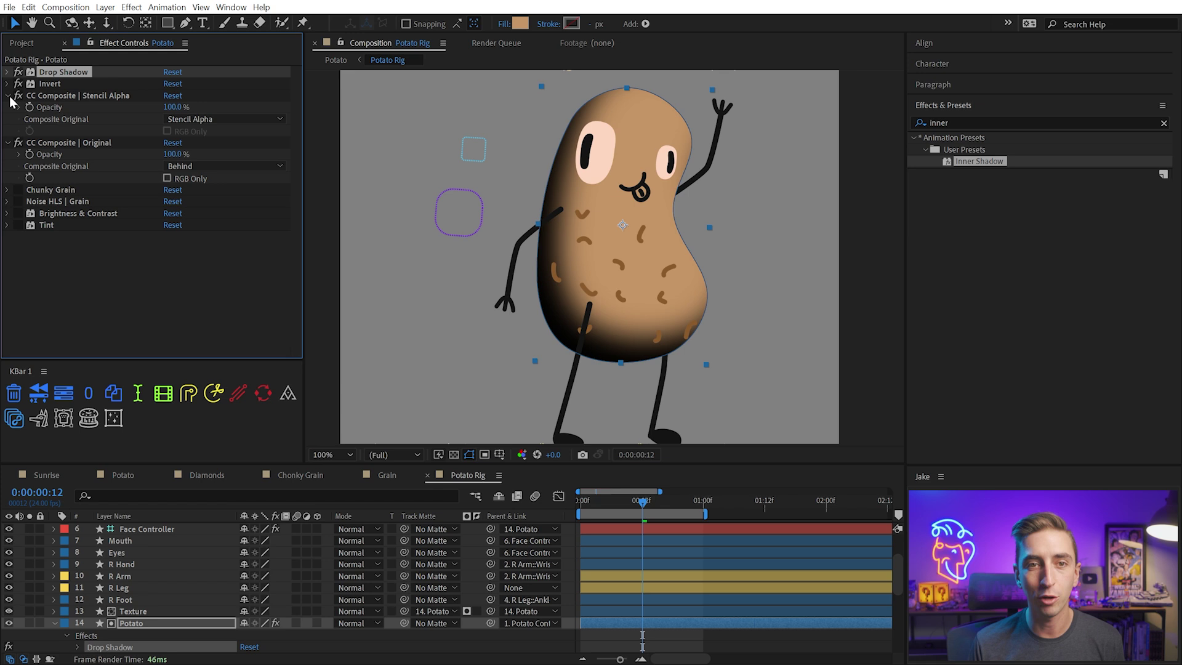
left_click(7, 96)
left_click(7, 107)
left_click_drag(17, 120, 18, 155)
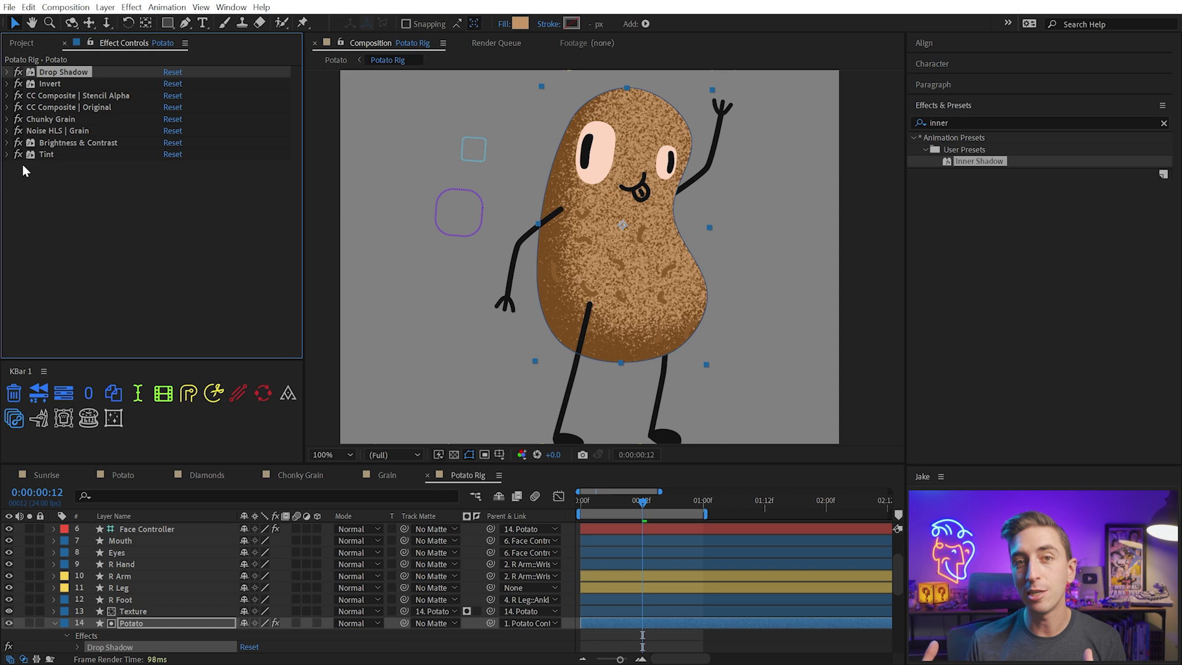
Tune Drop Shadow to distance 32, softness 154, direction 37°, and compare effects off and on
left_click(6, 73)
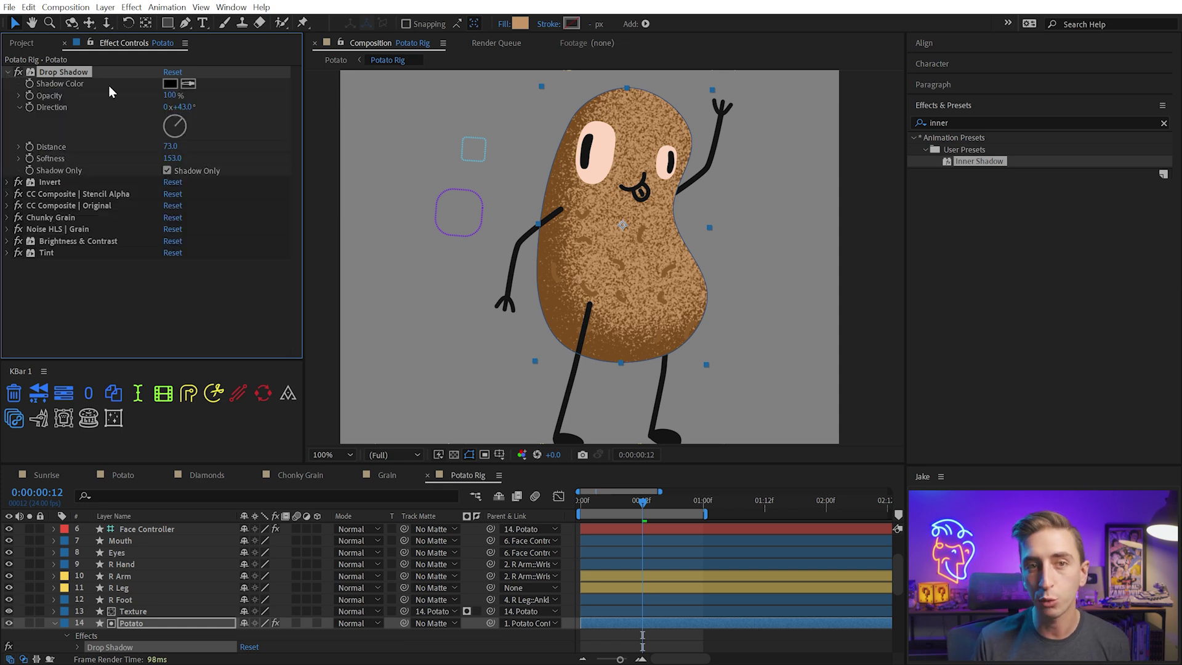
left_click_drag(138, 102, 184, 104)
left_click_drag(172, 158, 139, 141)
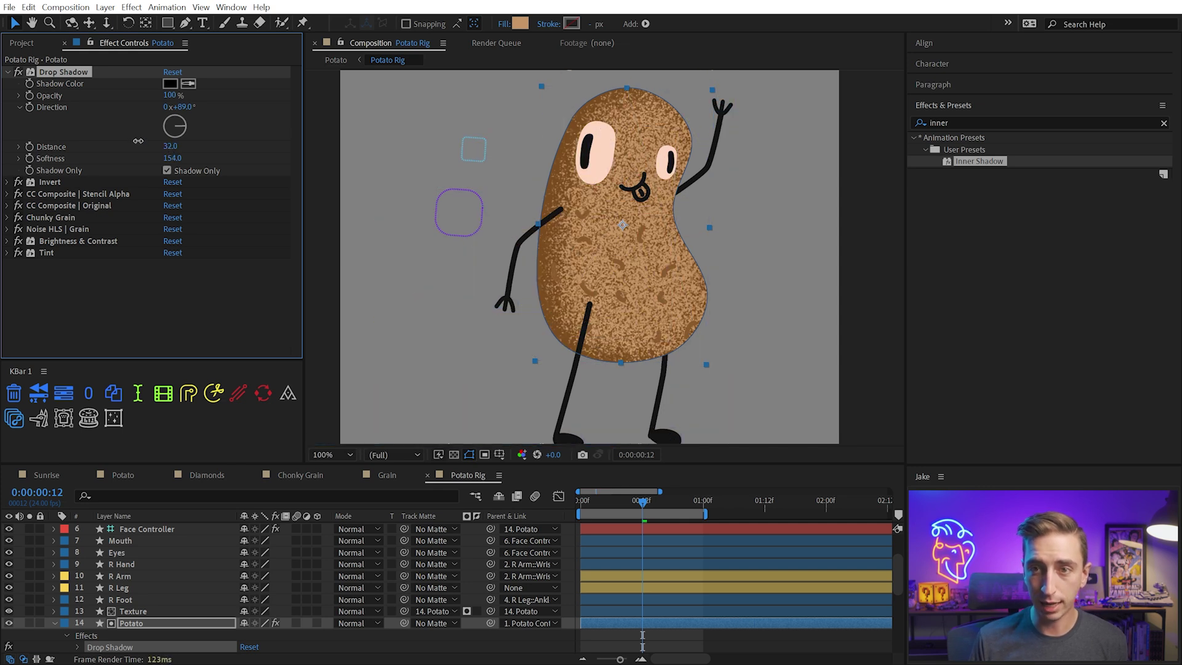
left_click_drag(184, 107, 154, 108)
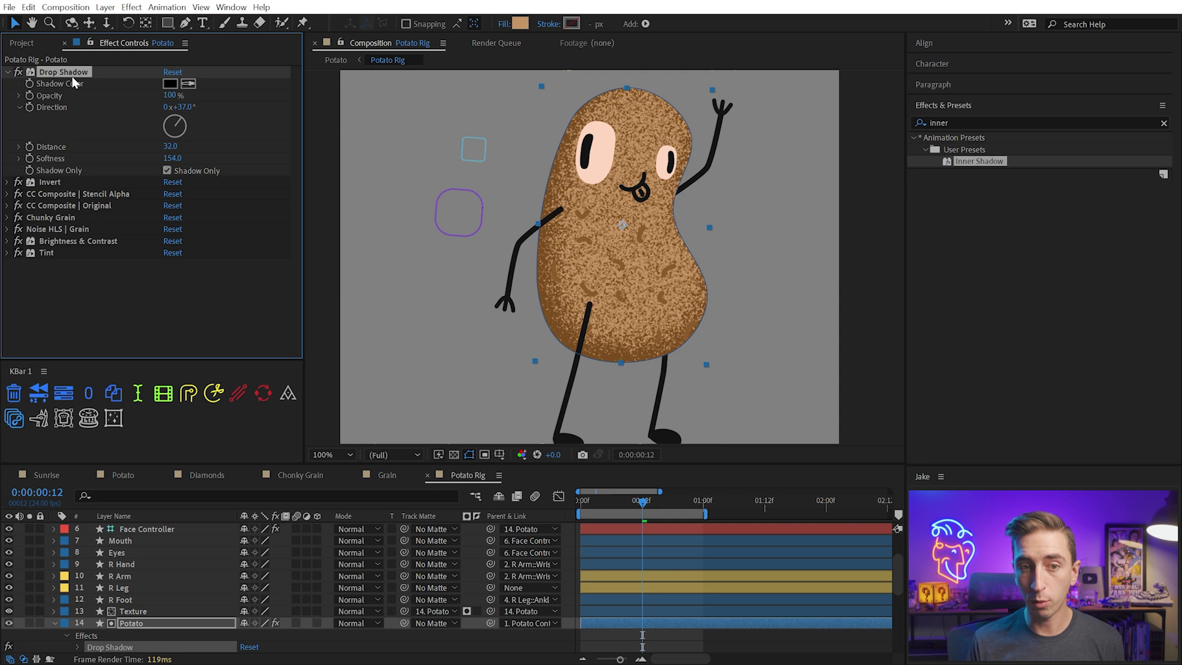
left_click_drag(19, 72, 18, 253)
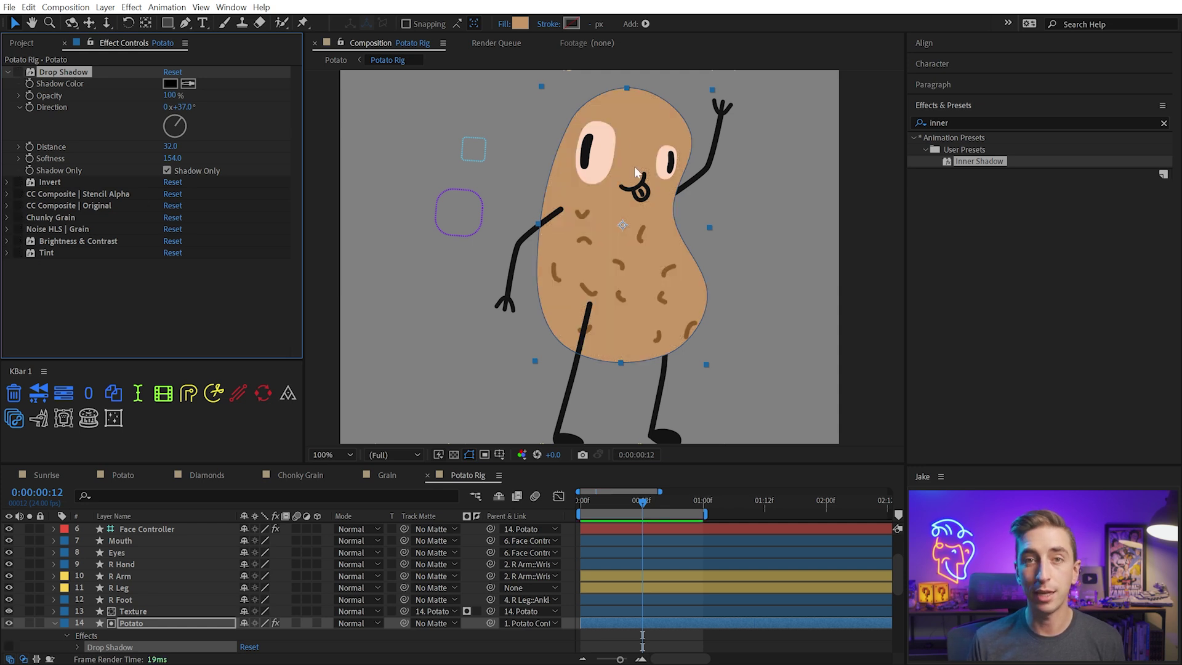
left_click_drag(19, 72, 18, 253)
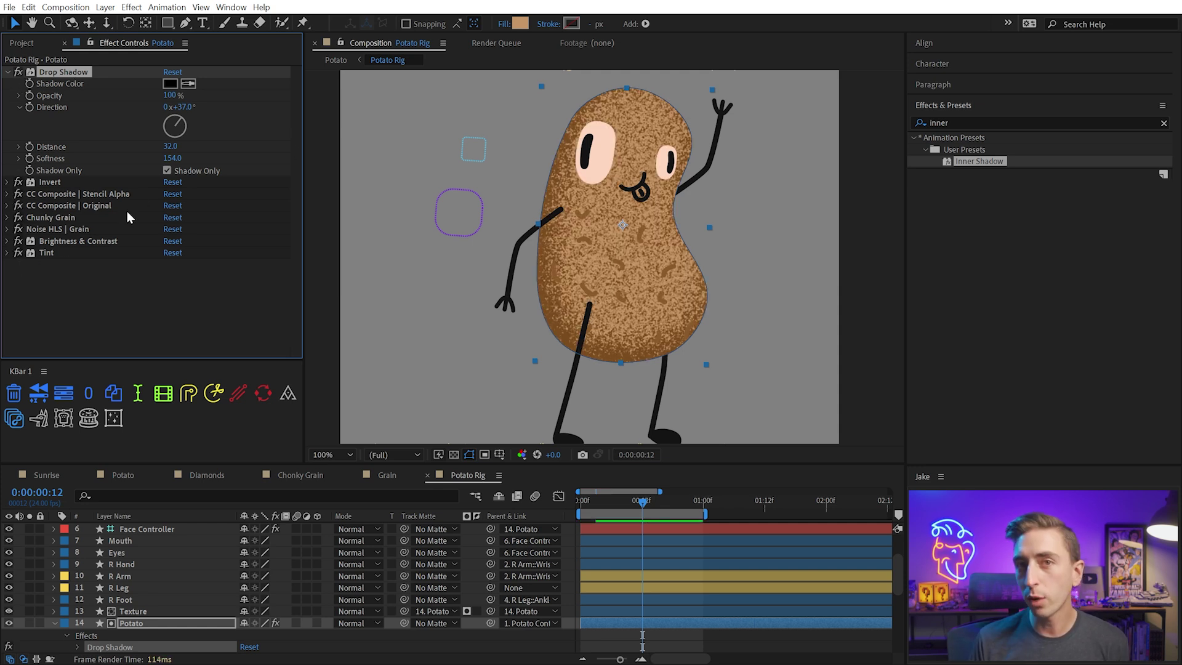
Change the potato shape's fill colour to white FFFFFF
left_click(522, 26)
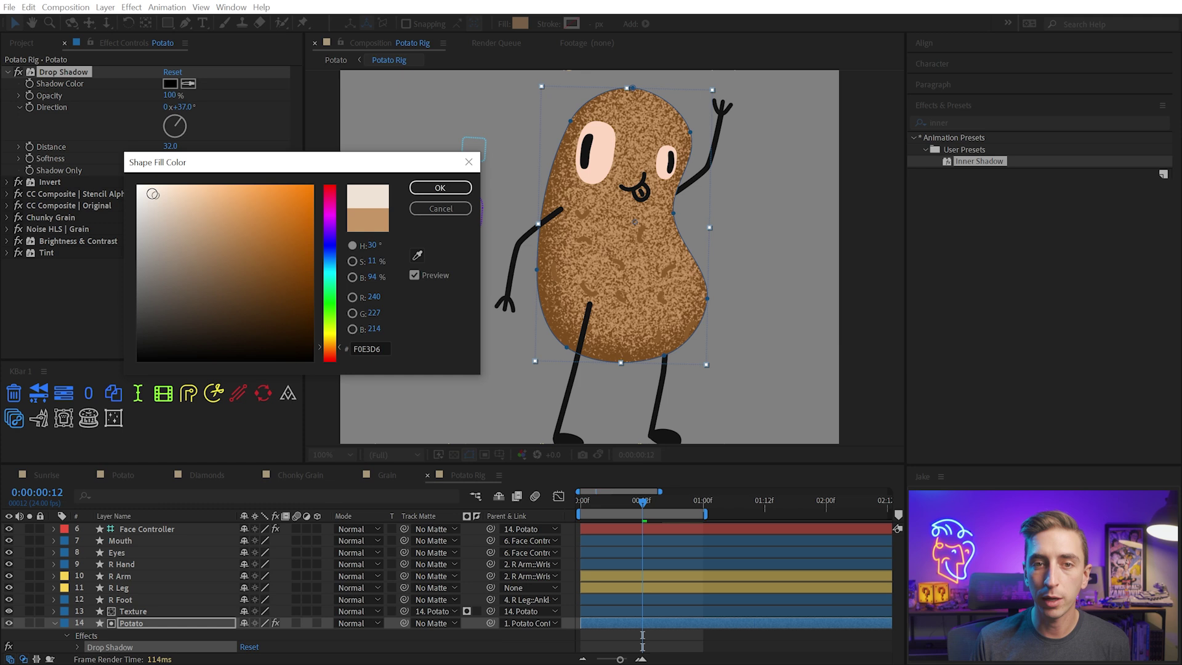
left_click_drag(153, 194, 122, 173)
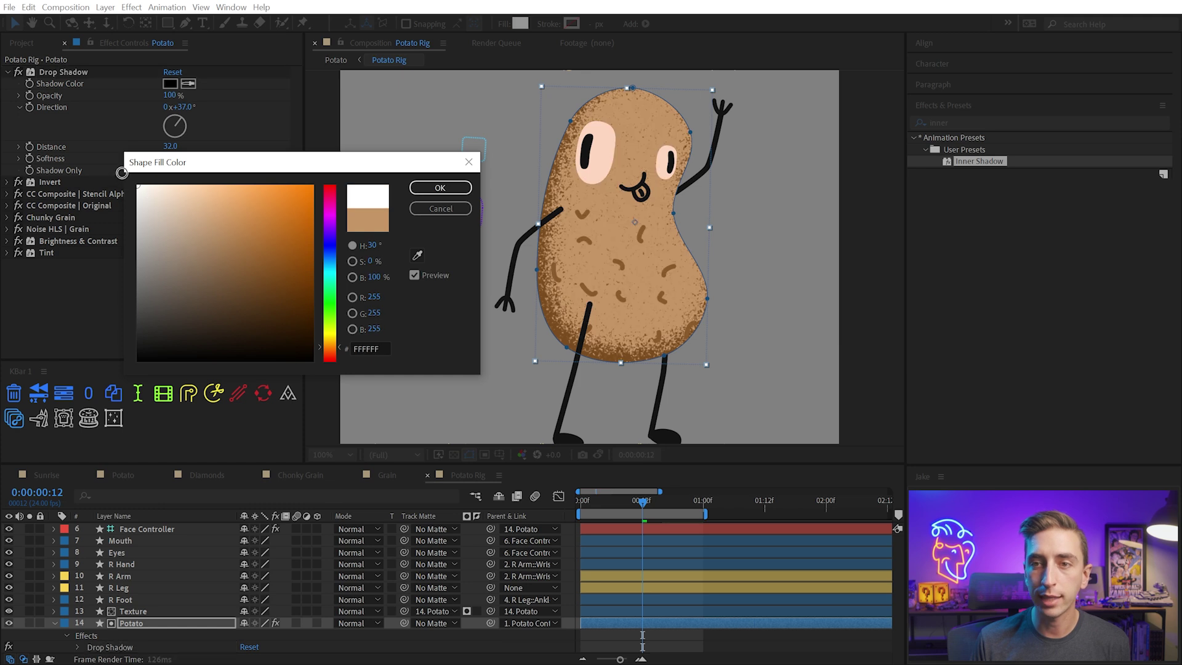
left_click(462, 187)
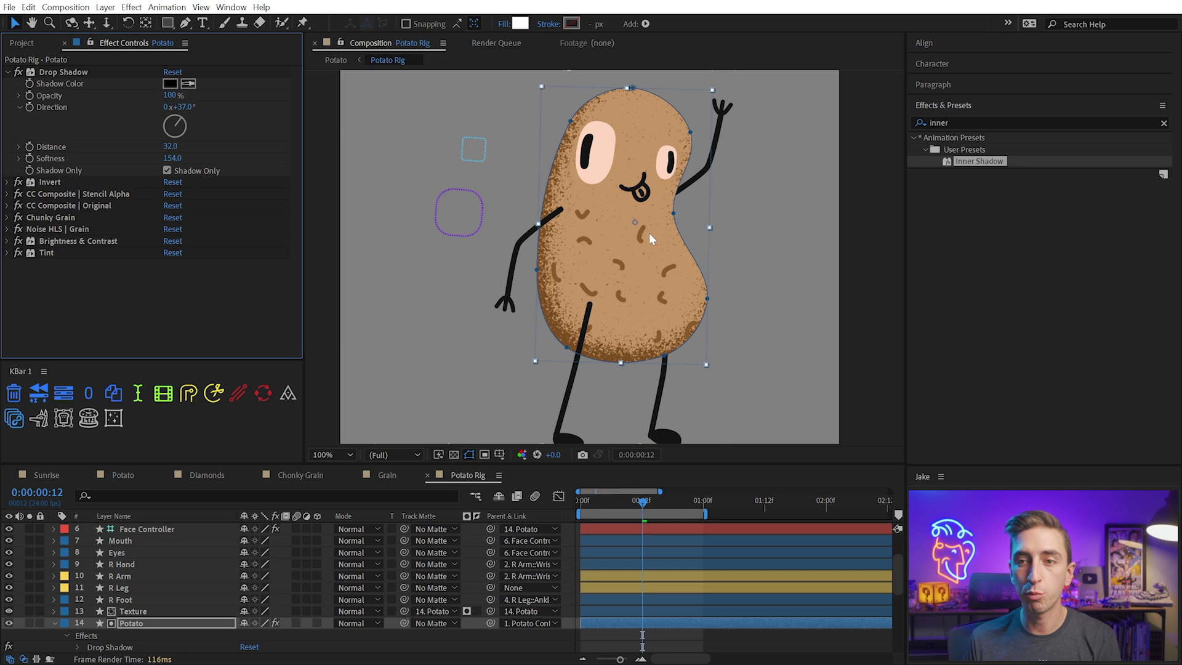
Set Chunky Grain to size 1.50, amount 85%, brightness −36, and Drop Shadow softness 217
left_click(9, 72)
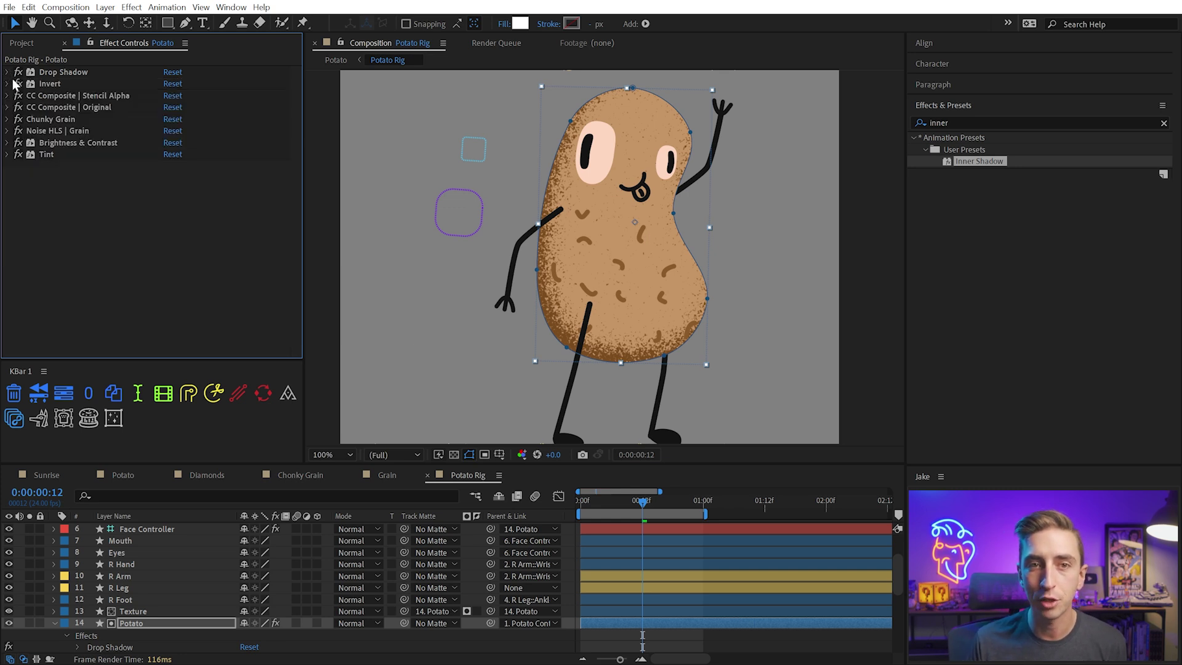
left_click(8, 119)
left_click(55, 121)
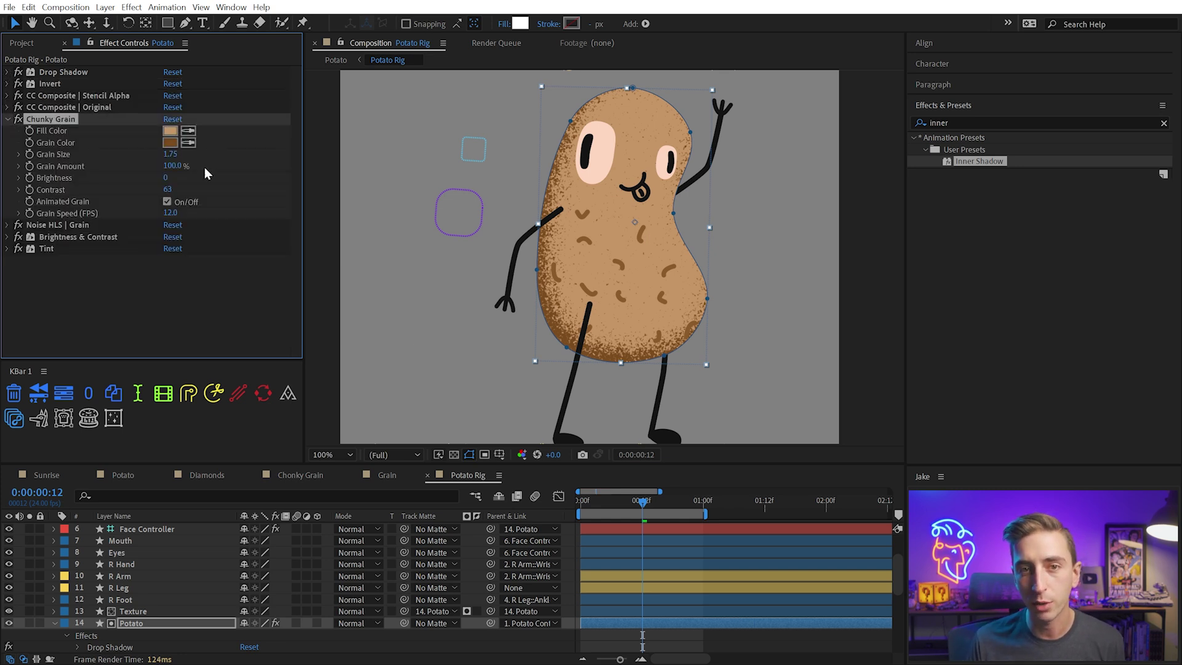
mouse_move(156, 154)
left_mouse_down()
mouse_move(139, 152)
mouse_move(152, 177)
mouse_move(122, 176)
mouse_move(200, 166)
mouse_move(170, 166)
left_mouse_up()
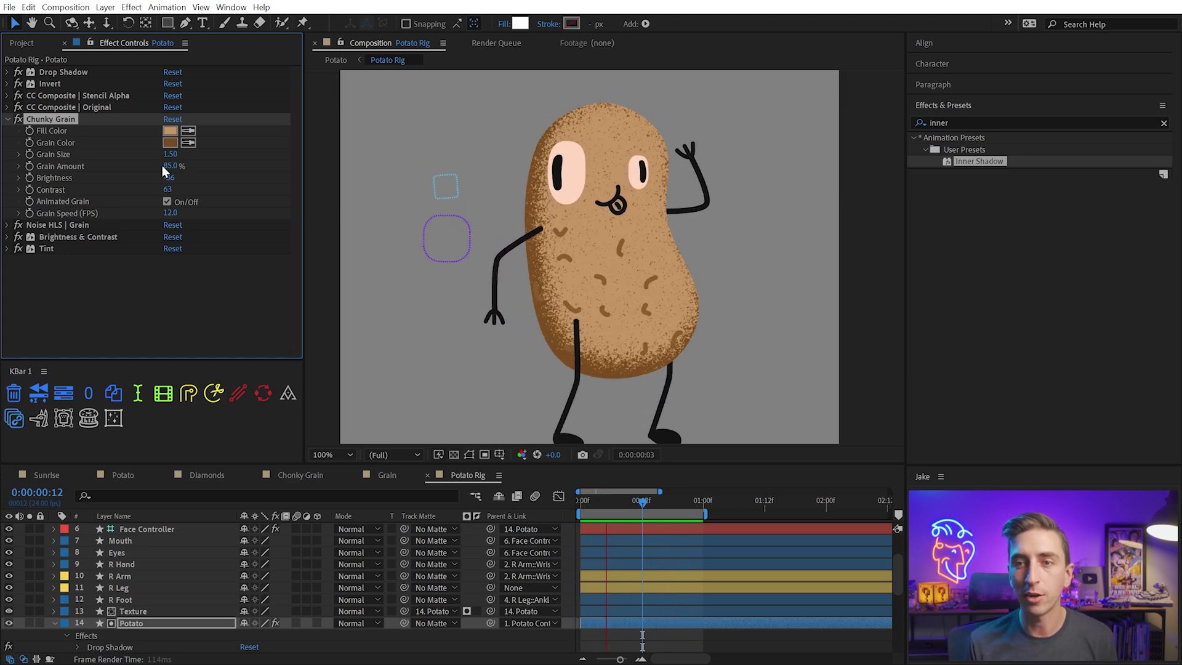
left_click(8, 72)
left_click_drag(173, 158, 183, 146)
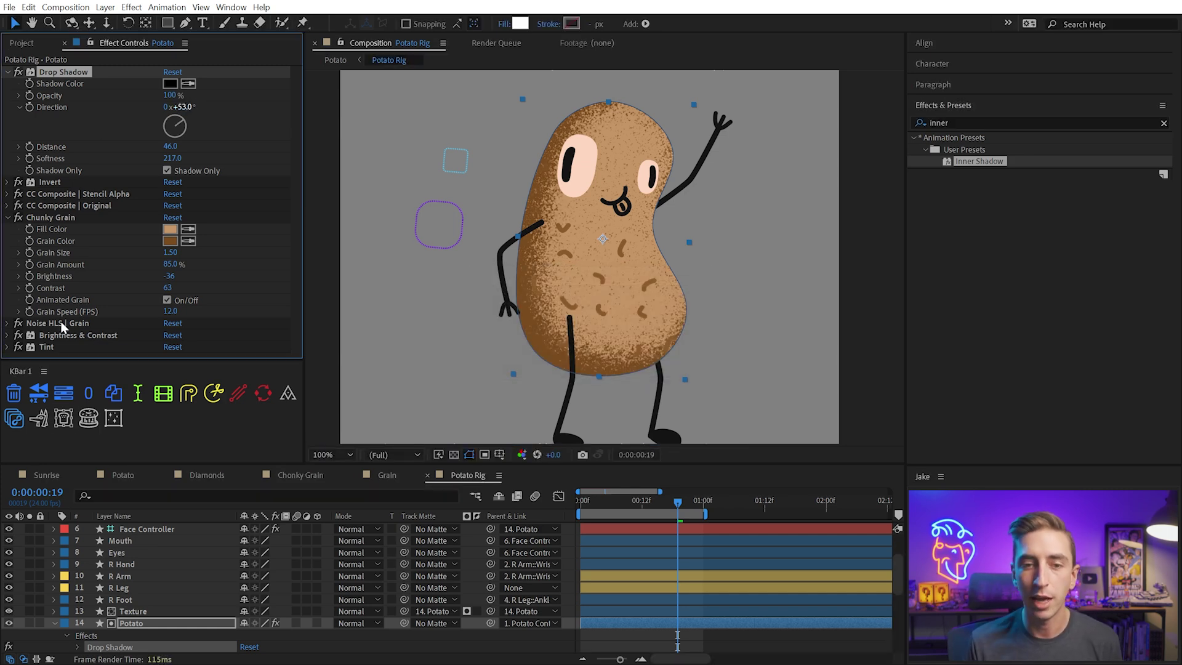
Preview the Potato scene animation in a maximized viewer, then select the BG and Scene Matte layers
left_click(135, 479)
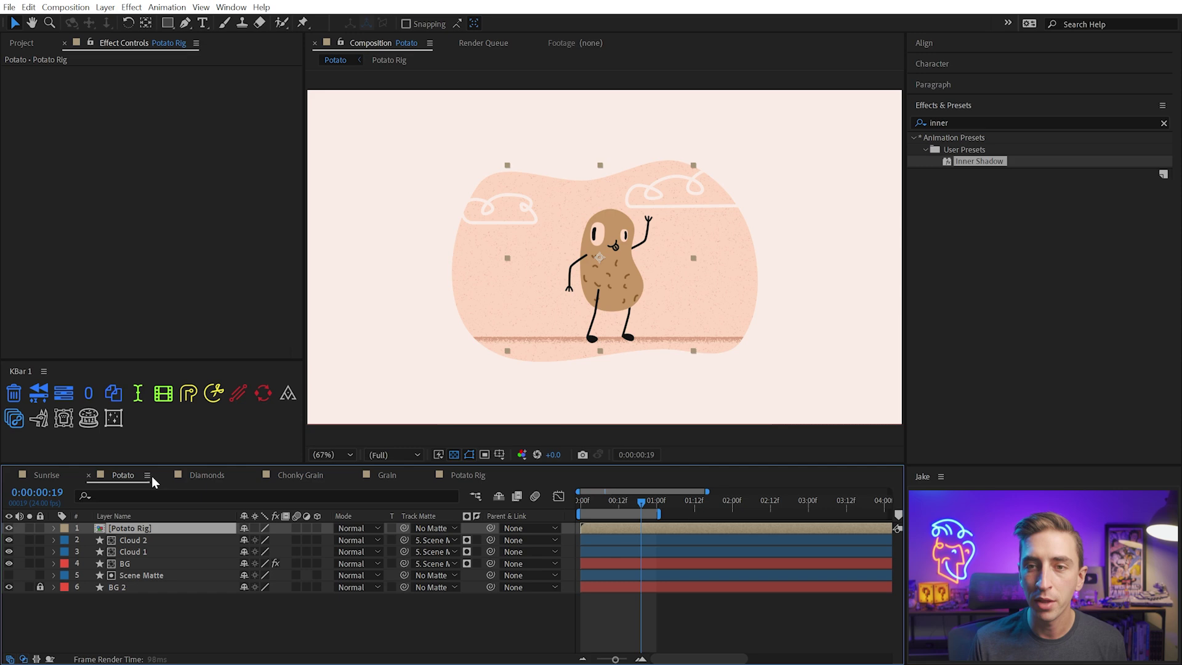
key("grave")
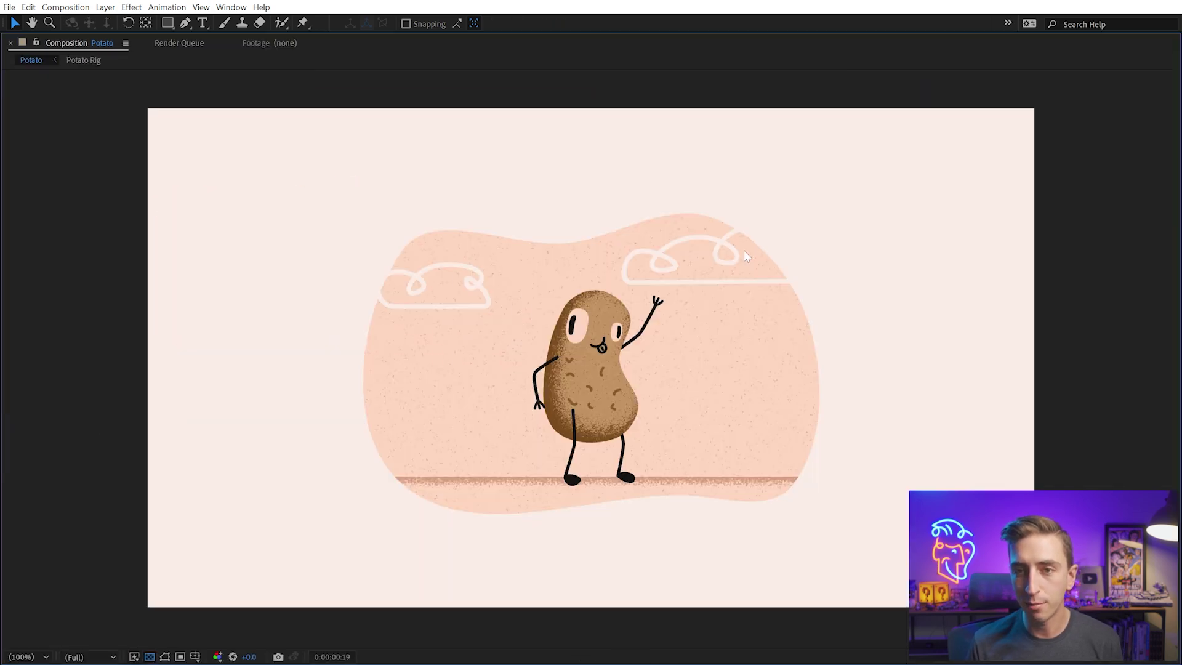
key("space")
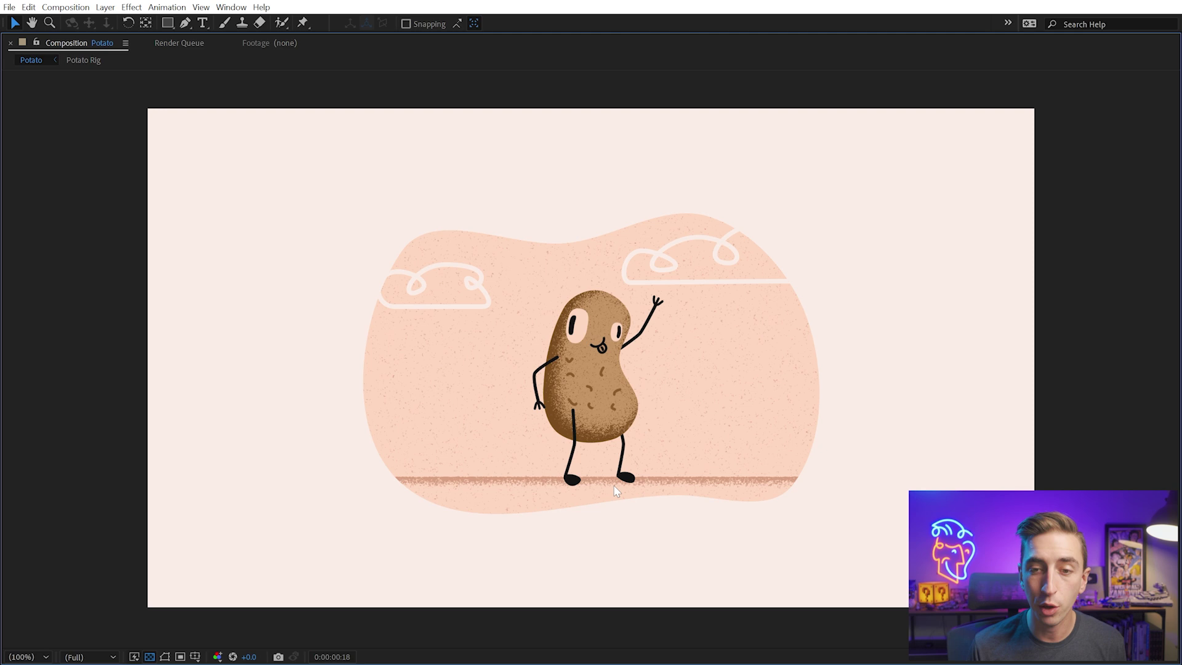
left_click(537, 383)
key("grave")
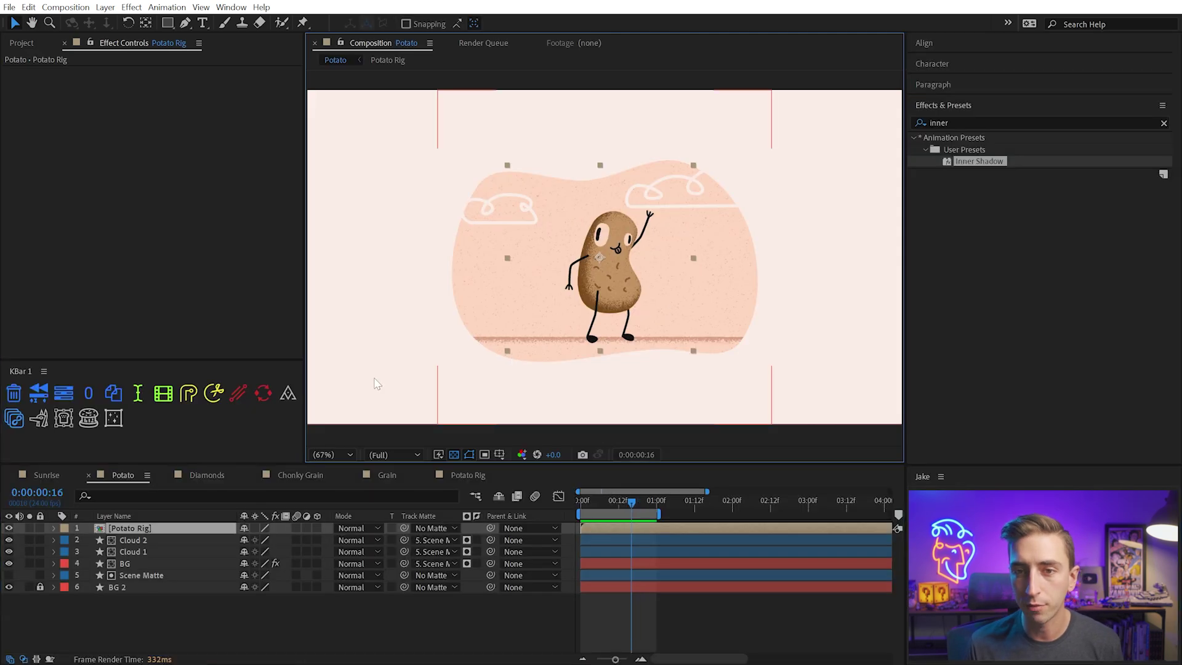
left_click(155, 576)
Solo the BG layer and turn off its effects to view the plain blob shape
left_click(150, 564)
left_click(29, 564)
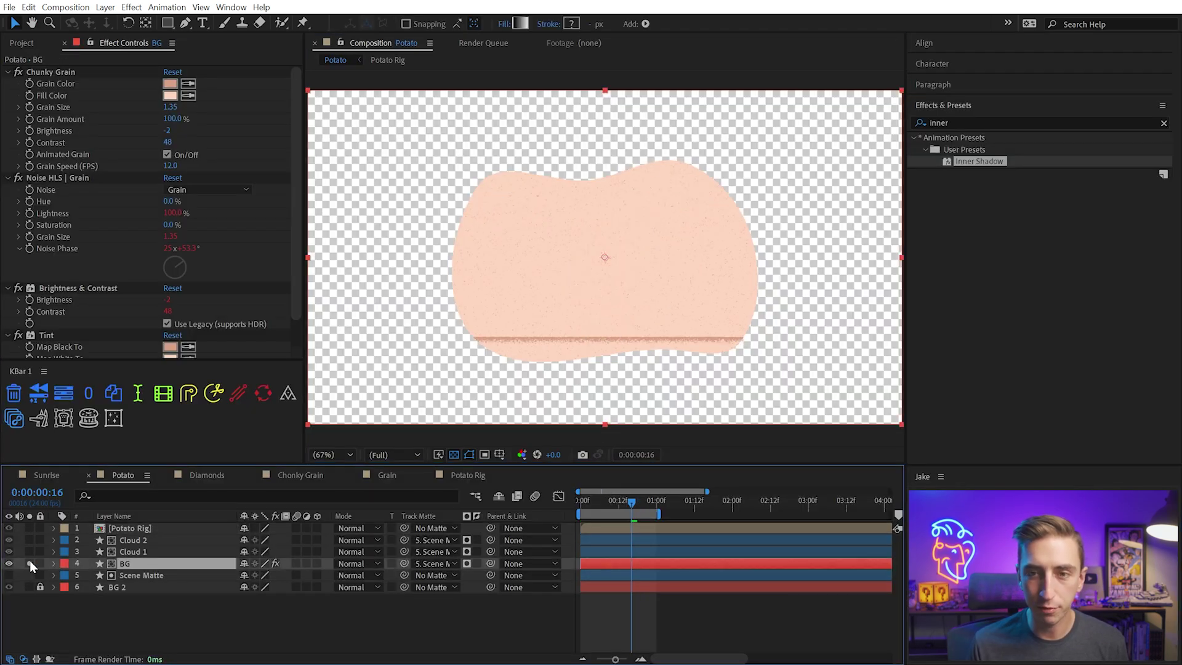
left_click(306, 564)
scroll(570, 357, "up", 3)
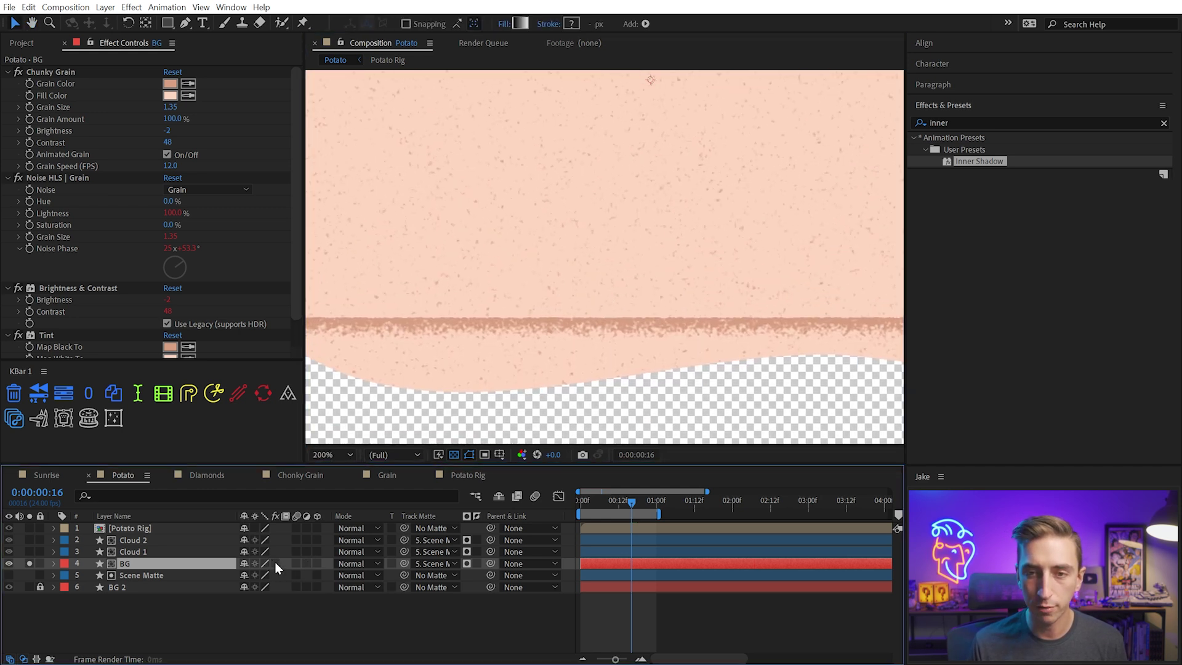
left_click(275, 564)
scroll(634, 237, "down", 1)
left_click_drag(634, 237, 609, 250)
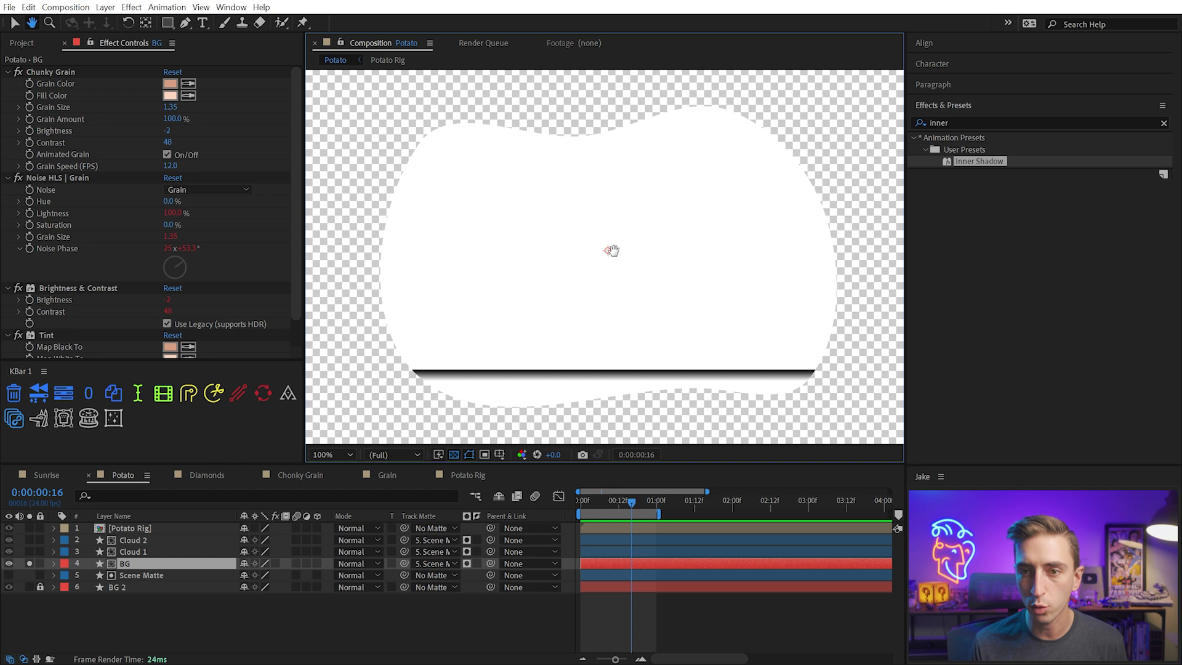
Inspect the BG fill's gradient and shift the dark band lower on the blob
left_click(542, 293)
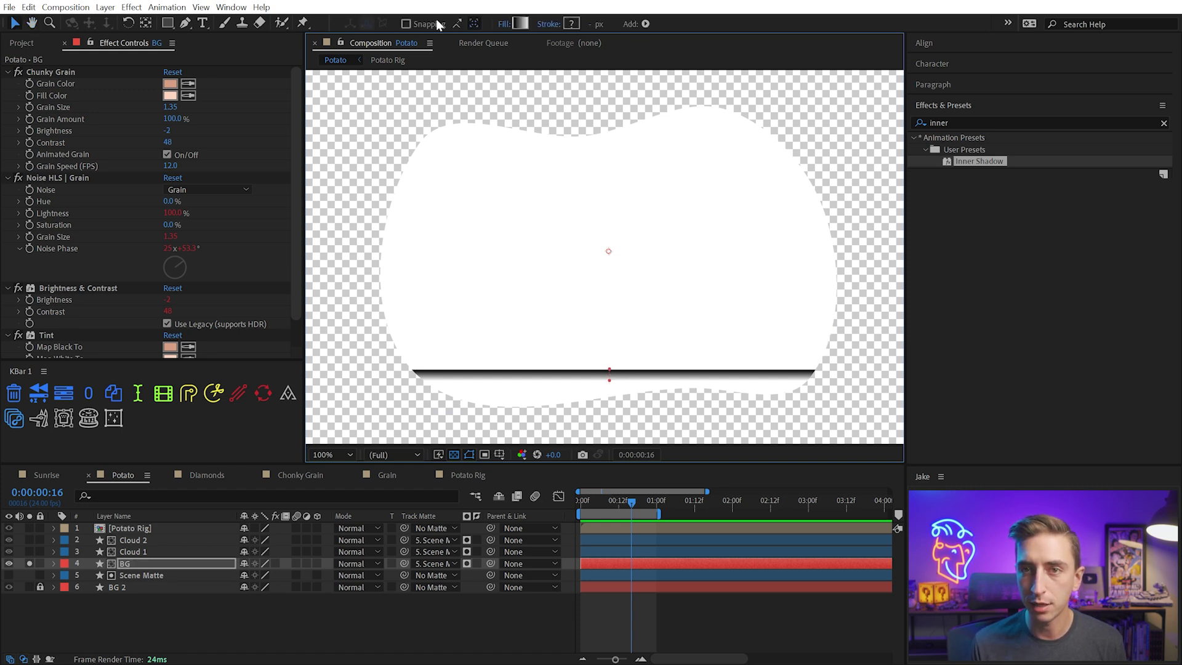
left_click(520, 24)
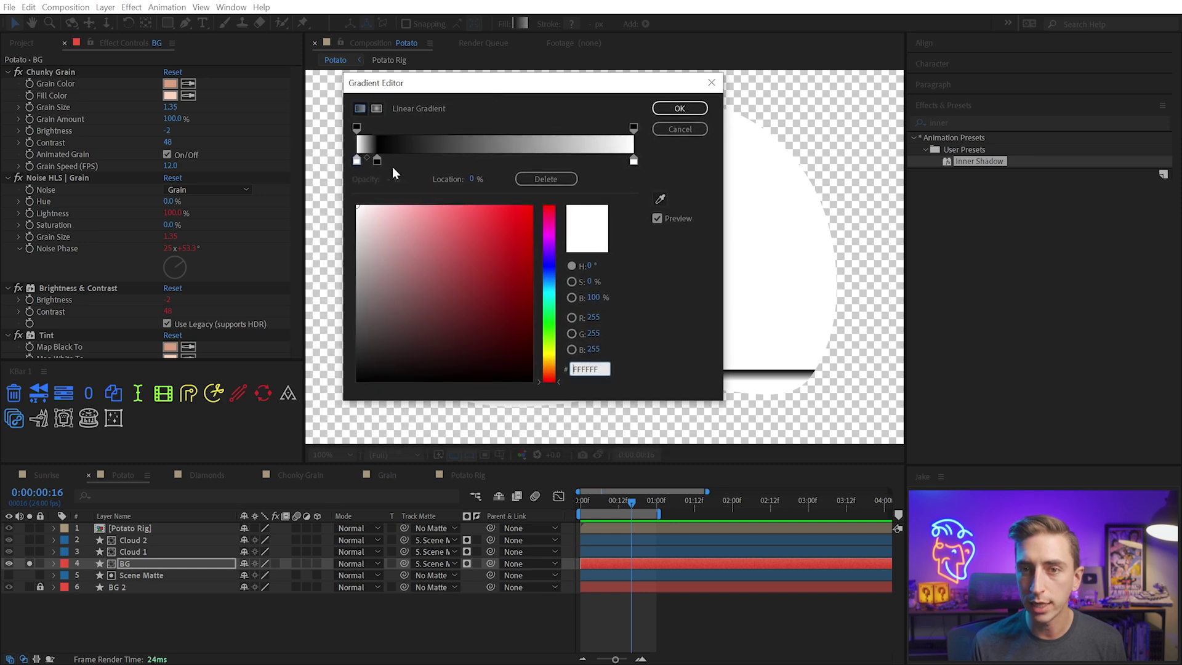
left_click(679, 107)
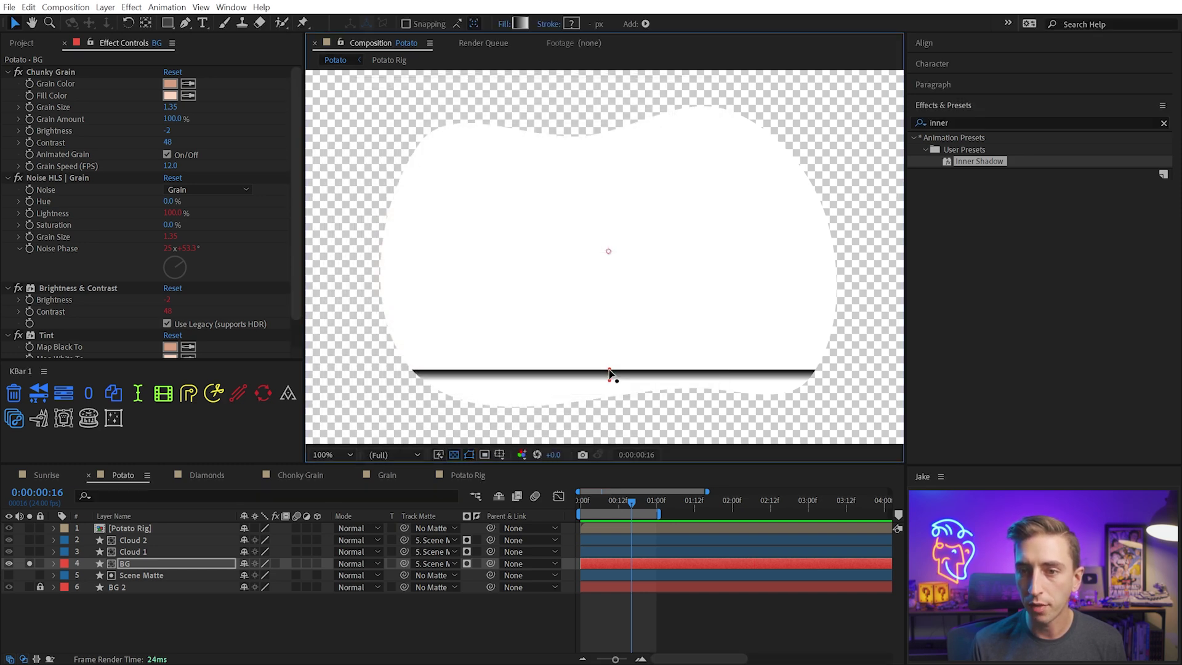
mouse_move(610, 373)
left_mouse_down()
mouse_move(615, 272)
mouse_move(612, 391)
mouse_move(610, 380)
left_mouse_up()
Re-enable BG's effects, unsolo it, and preview the potato animation
left_click(274, 564)
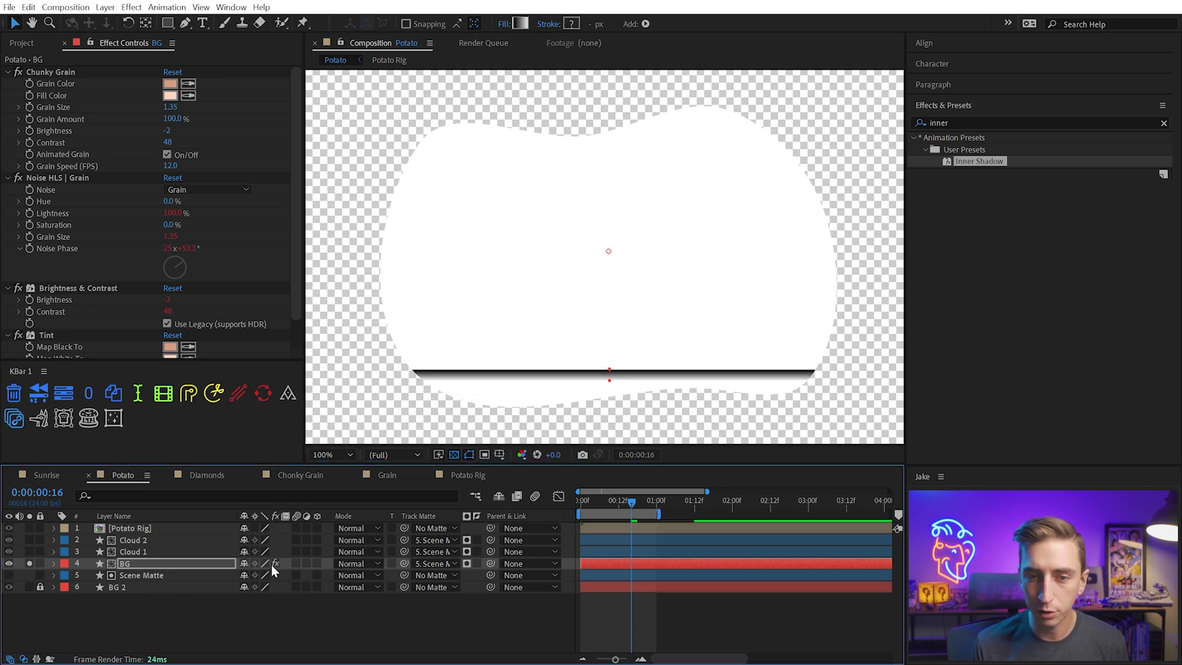
left_click(275, 564)
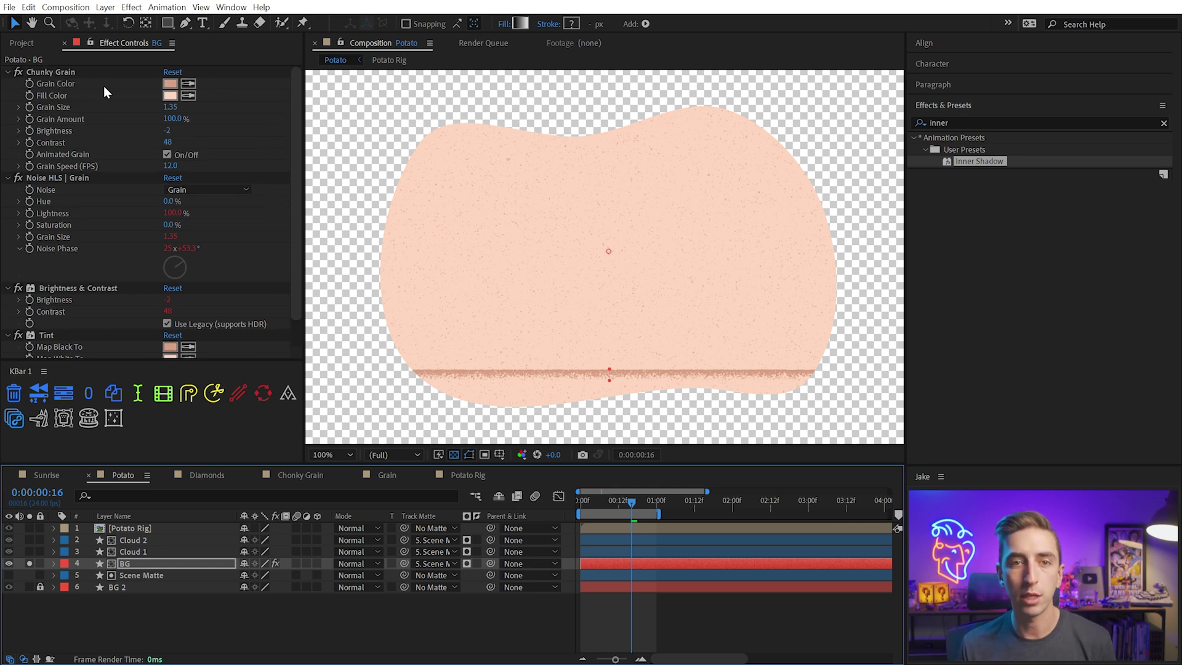
left_click(29, 564)
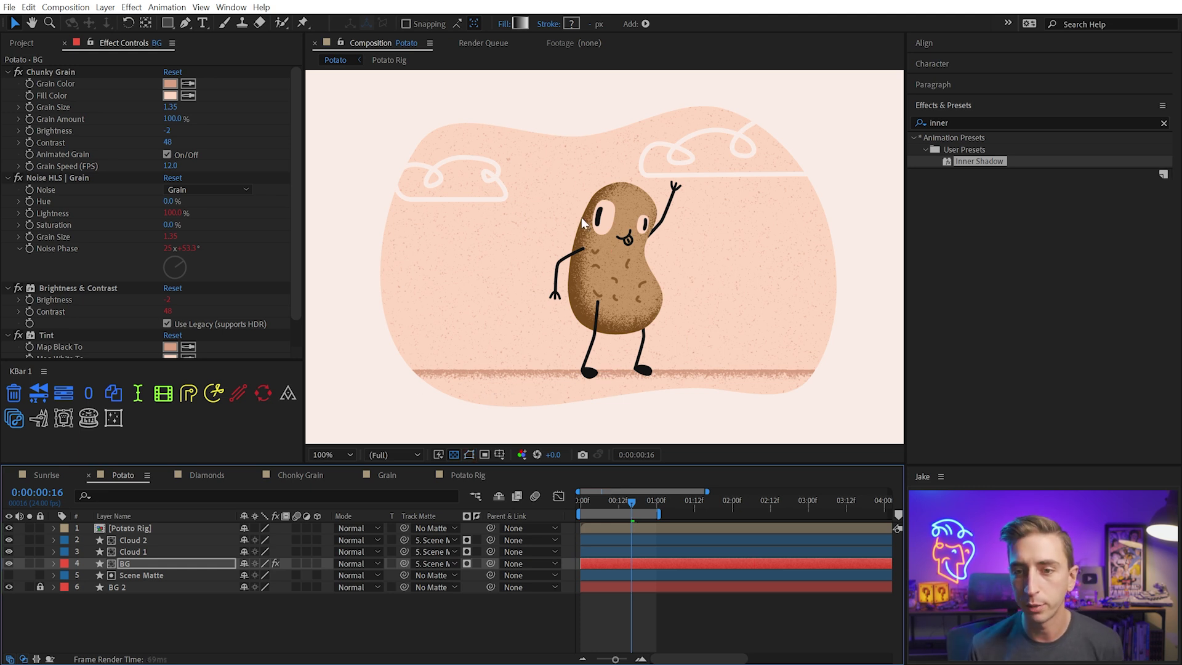
key("space")
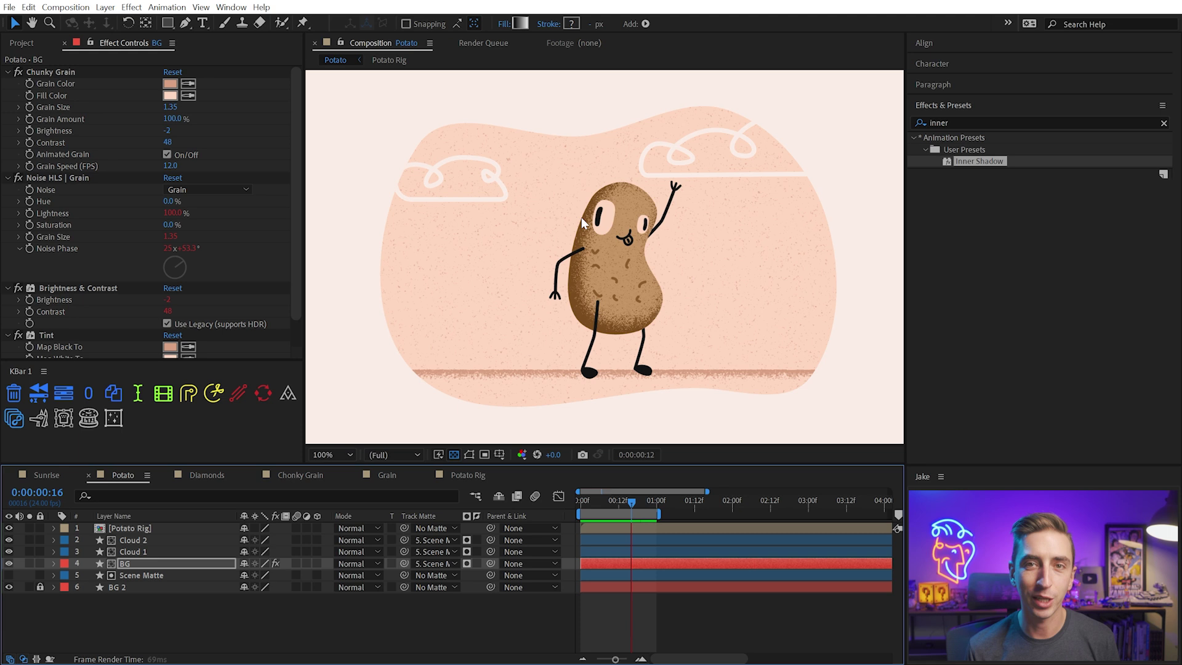
left_click(289, 622)
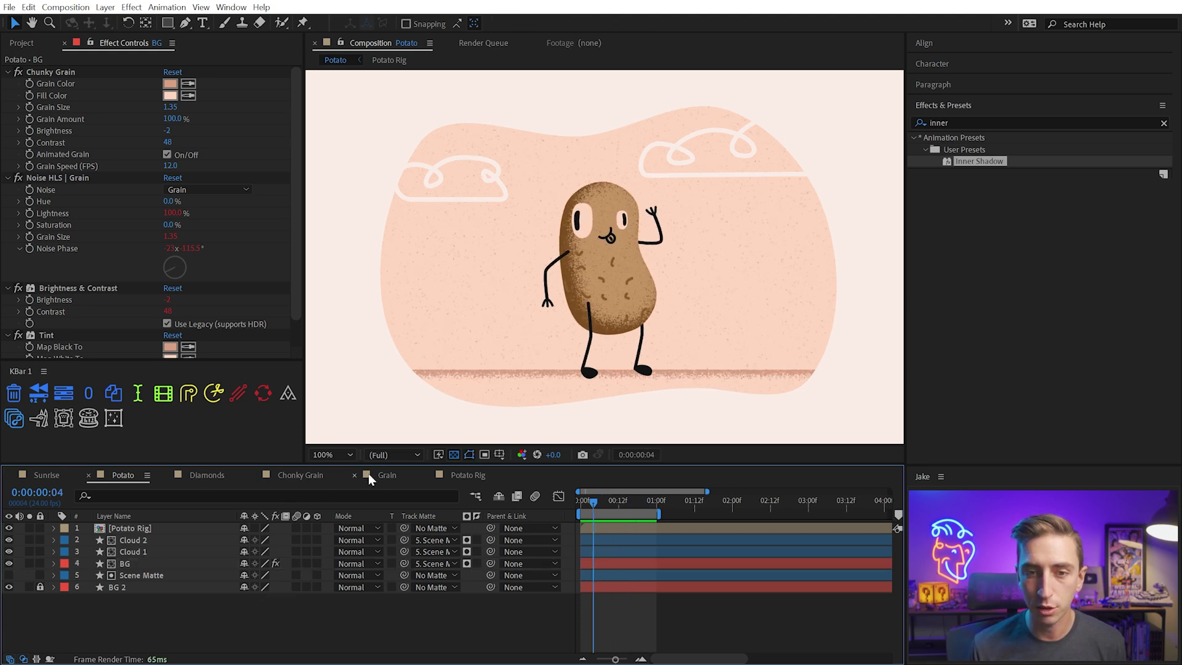
In Chonky Grain, toggle BG's grain effects off and on, then open the Source Text precomp
left_click(302, 476)
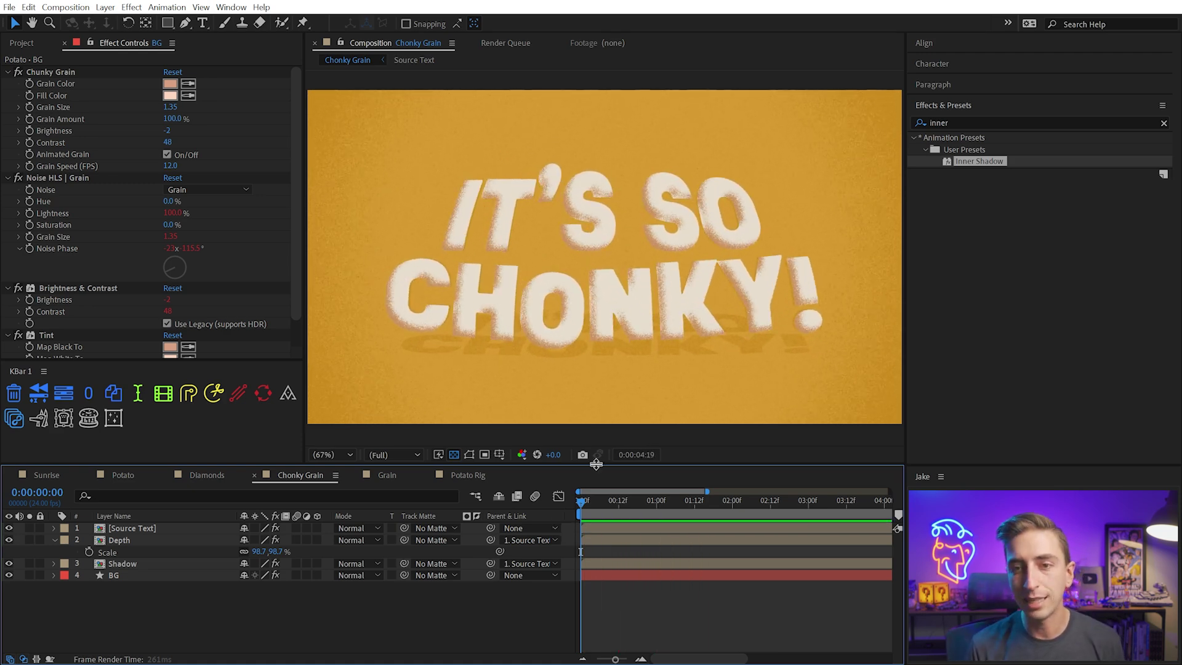
left_click(124, 579)
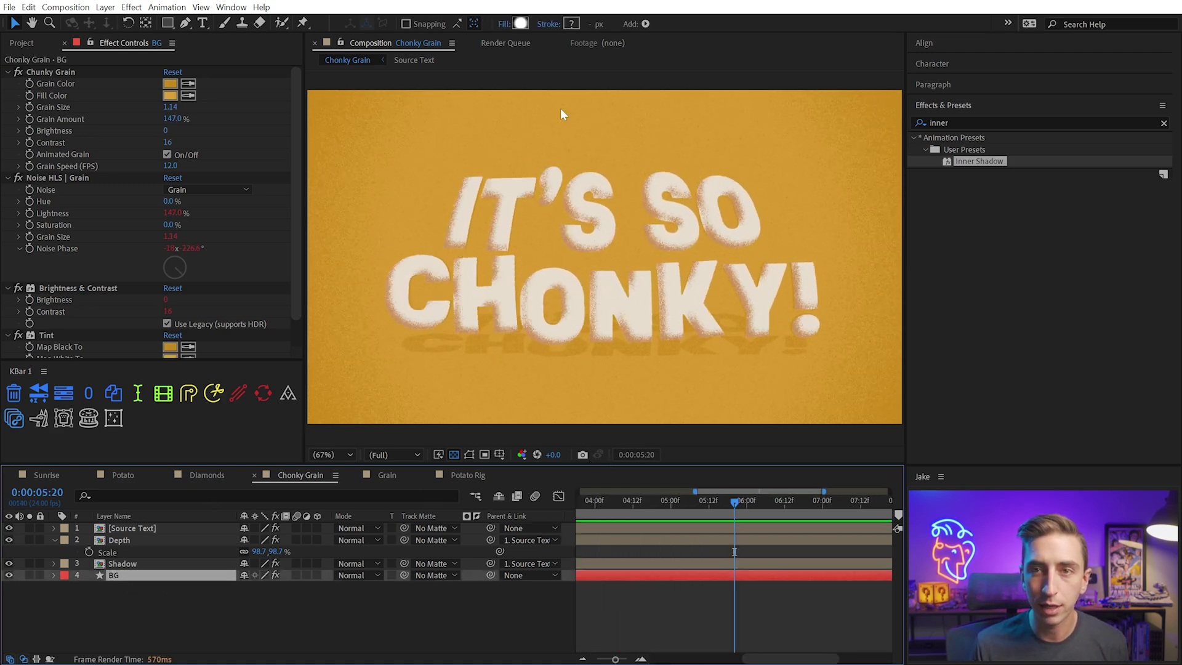
left_click(275, 575)
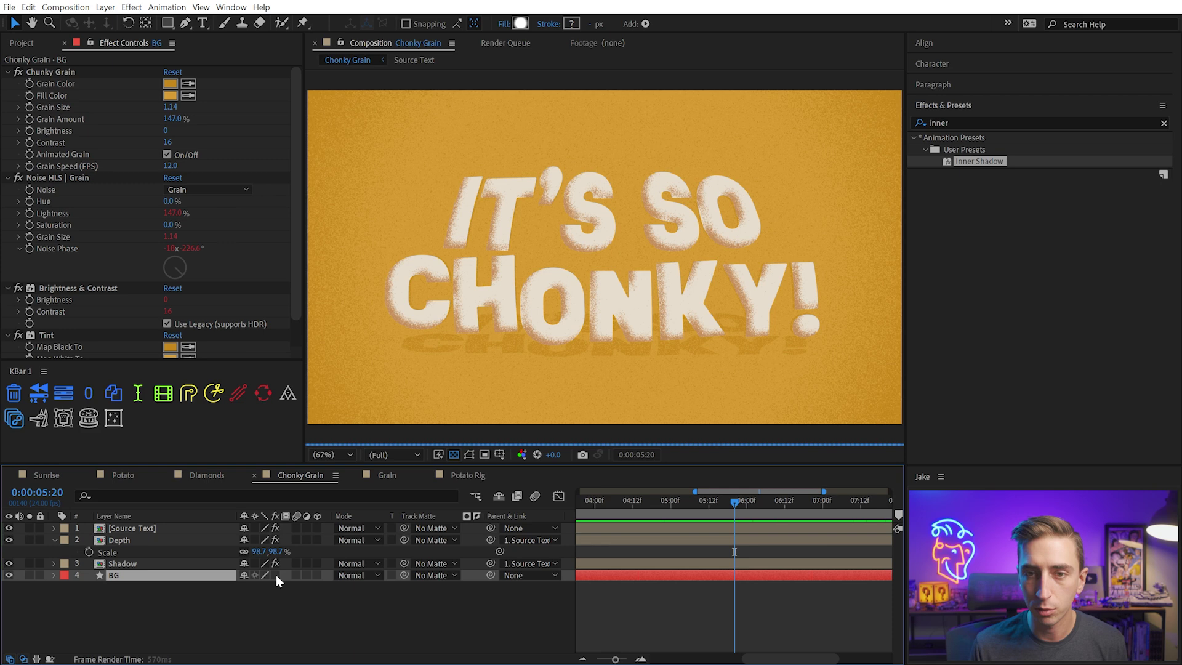
left_click(275, 575)
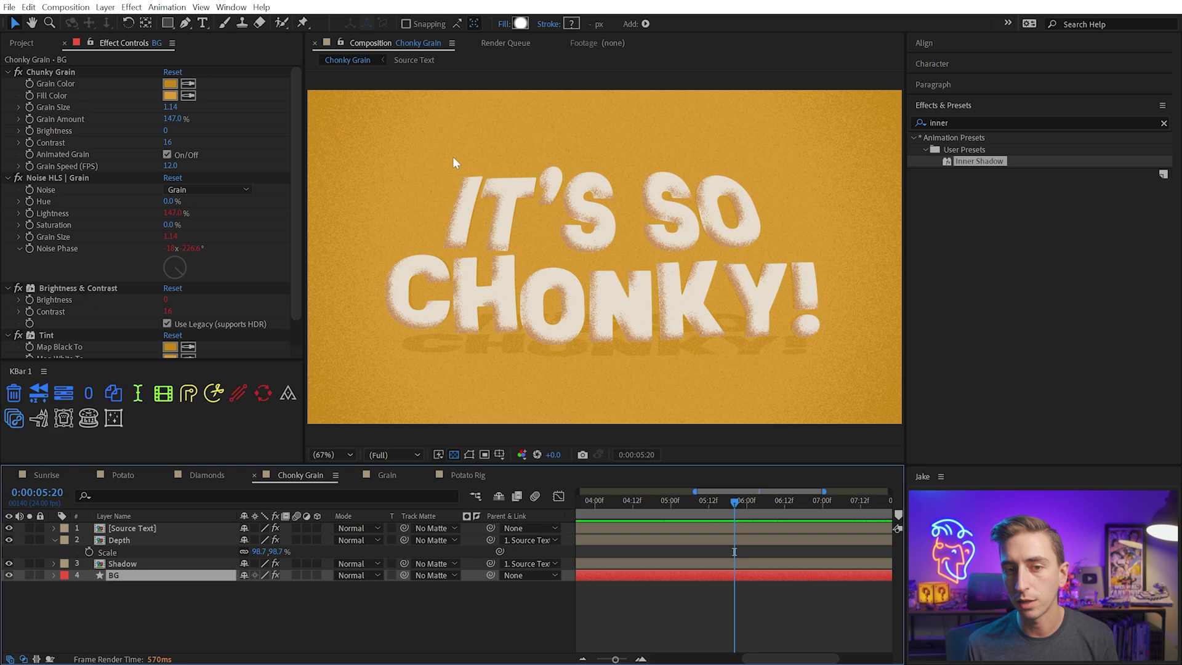
double_click(137, 532)
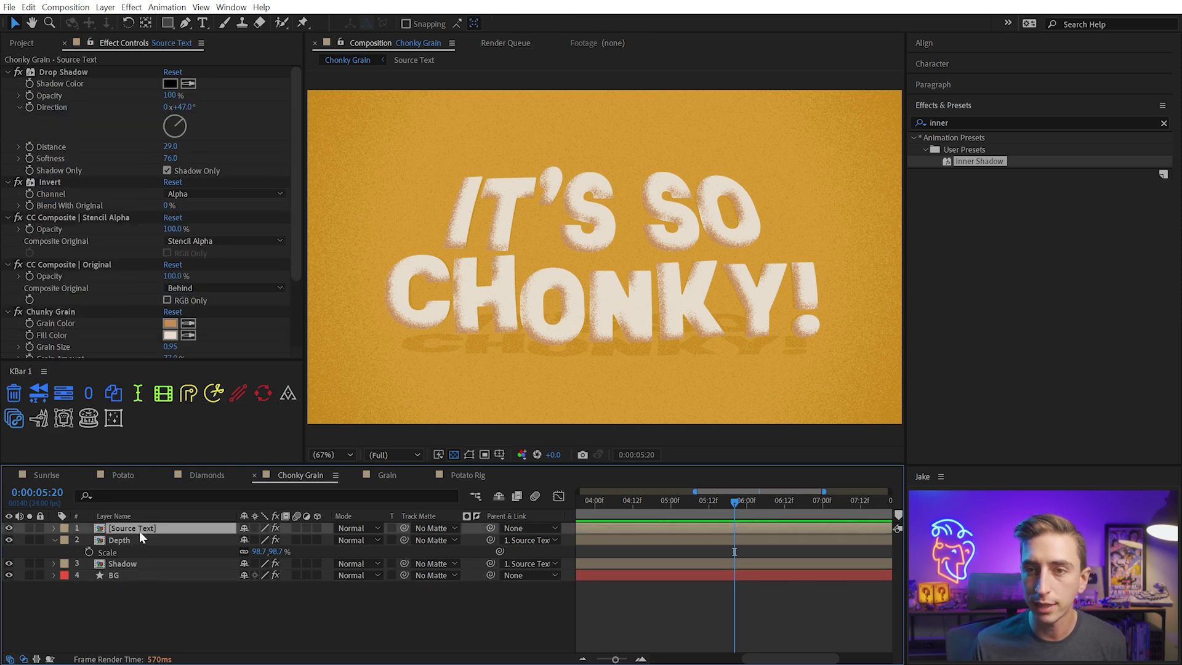
key("shift+/")
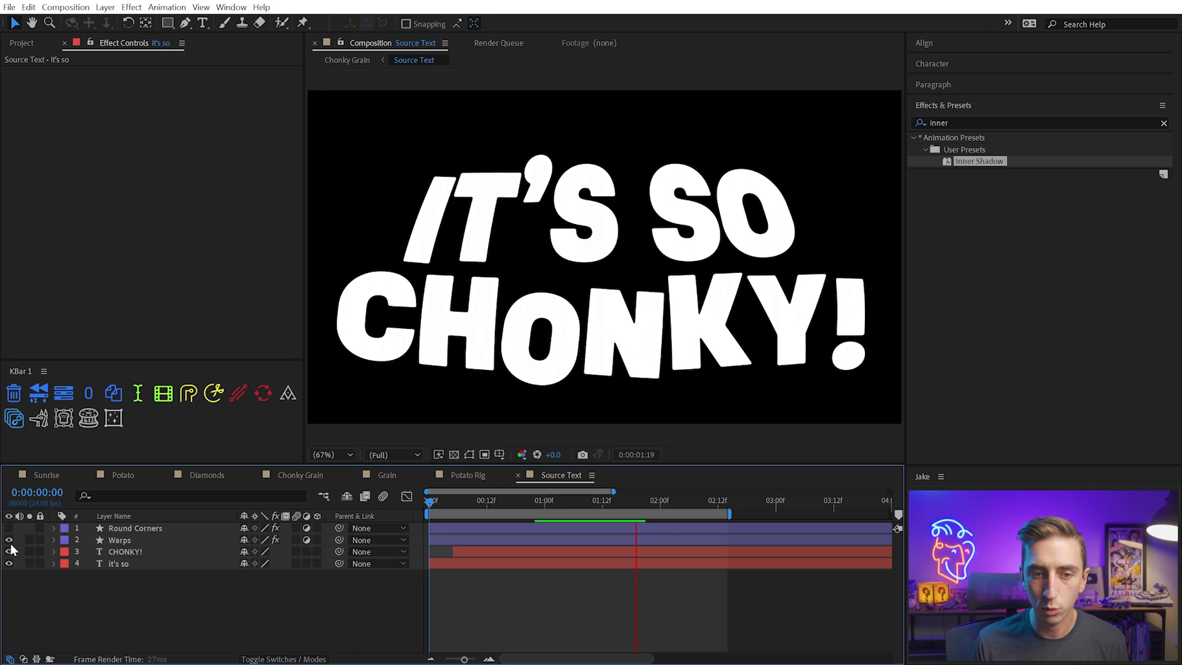
left_click(9, 528)
left_click(123, 542)
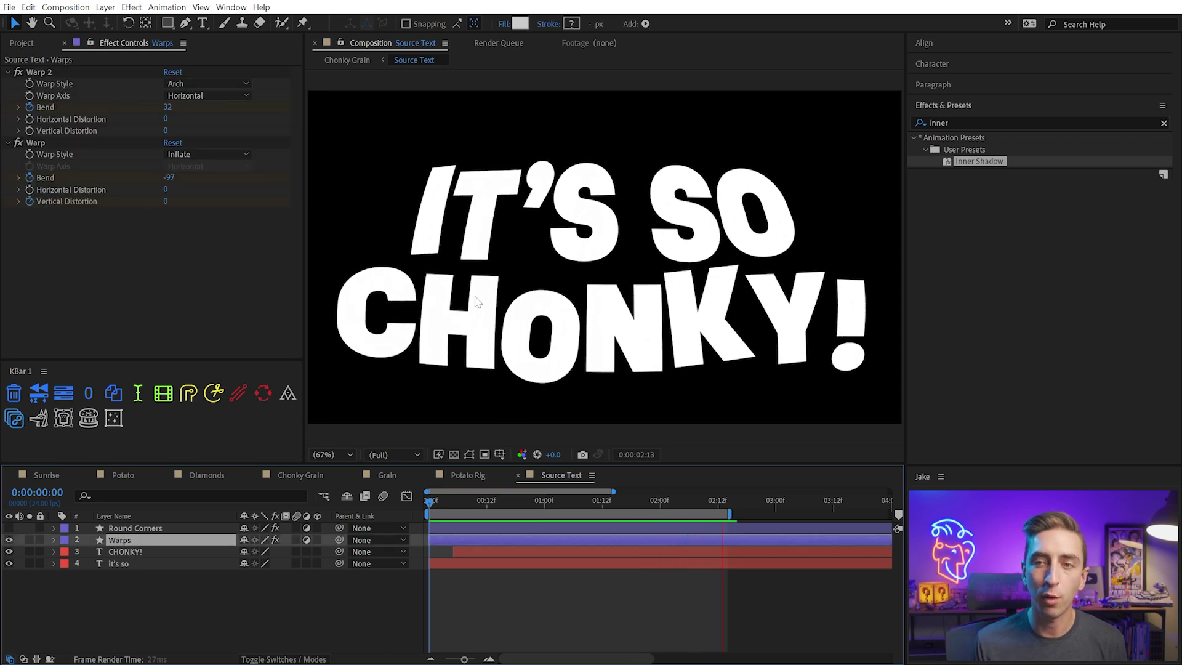
left_click(144, 529)
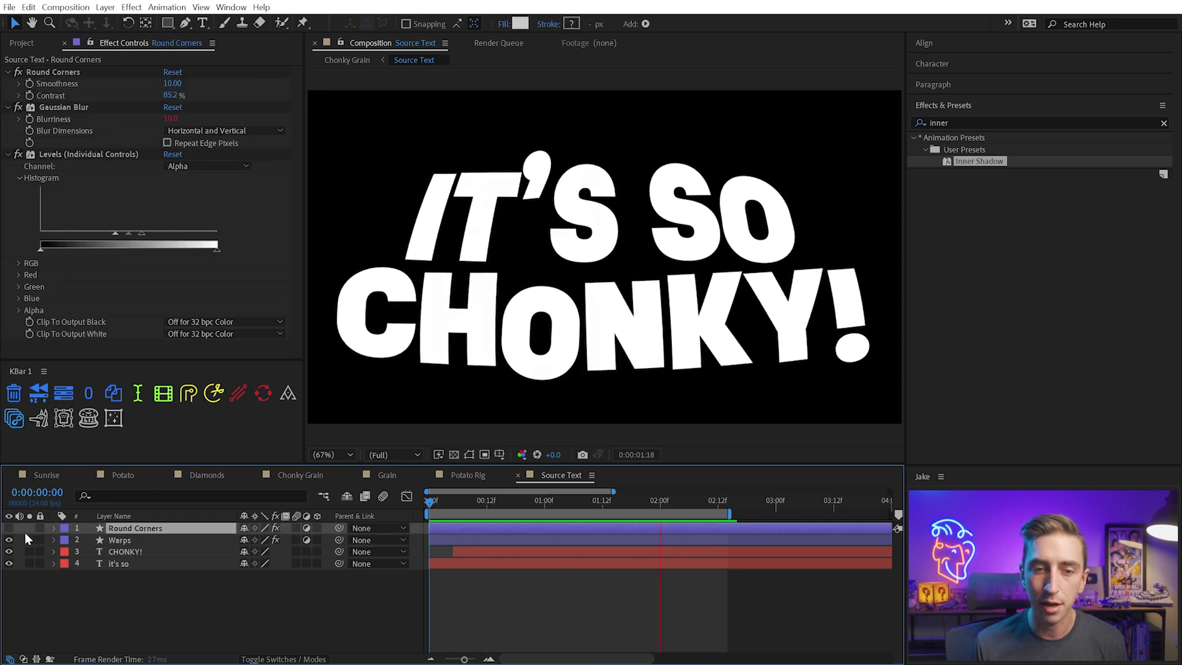
left_click(8, 528)
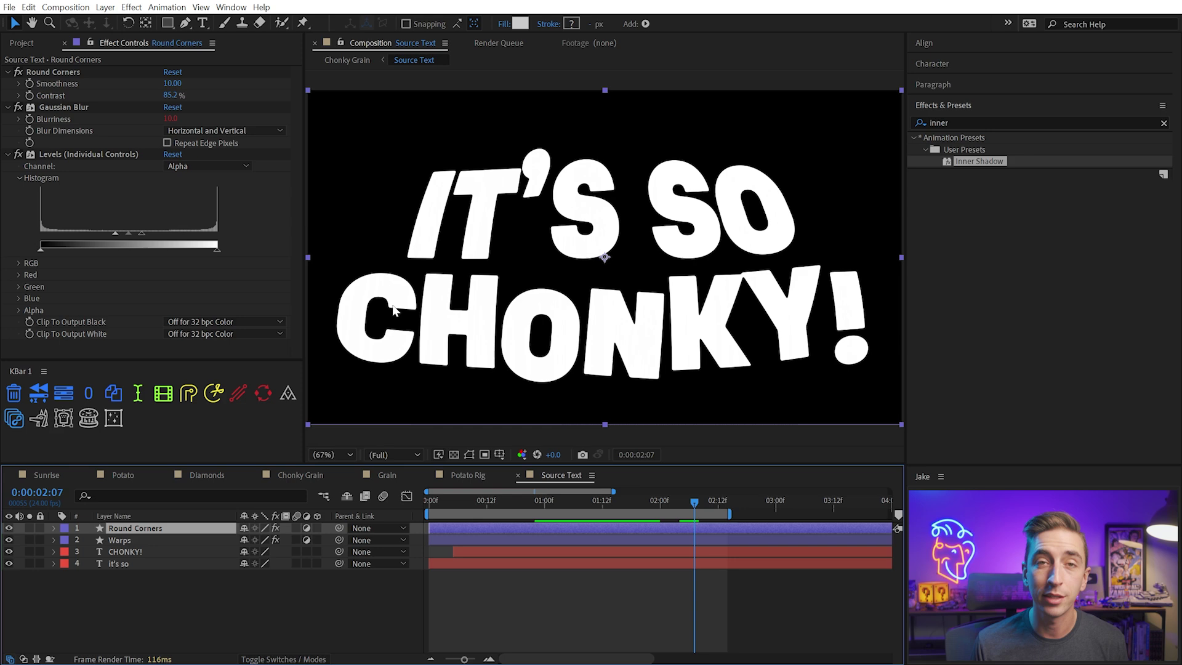
key("period")
key("h")
scroll(528, 206, "up", 1)
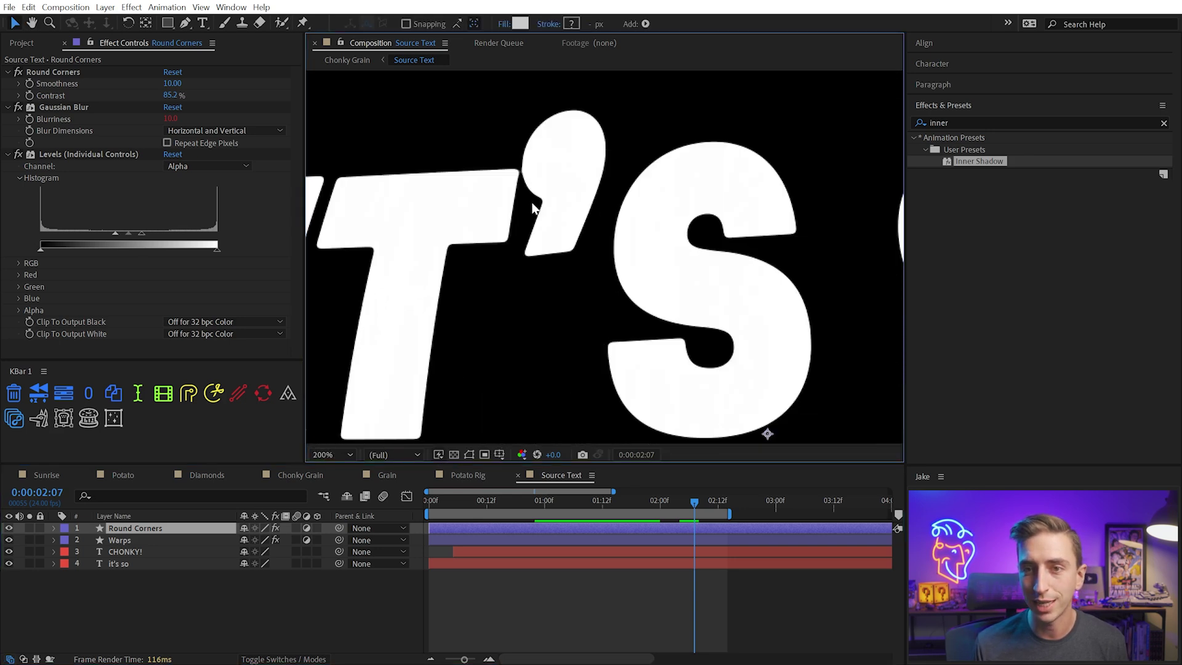
left_click_drag(528, 216, 647, 237)
key("v")
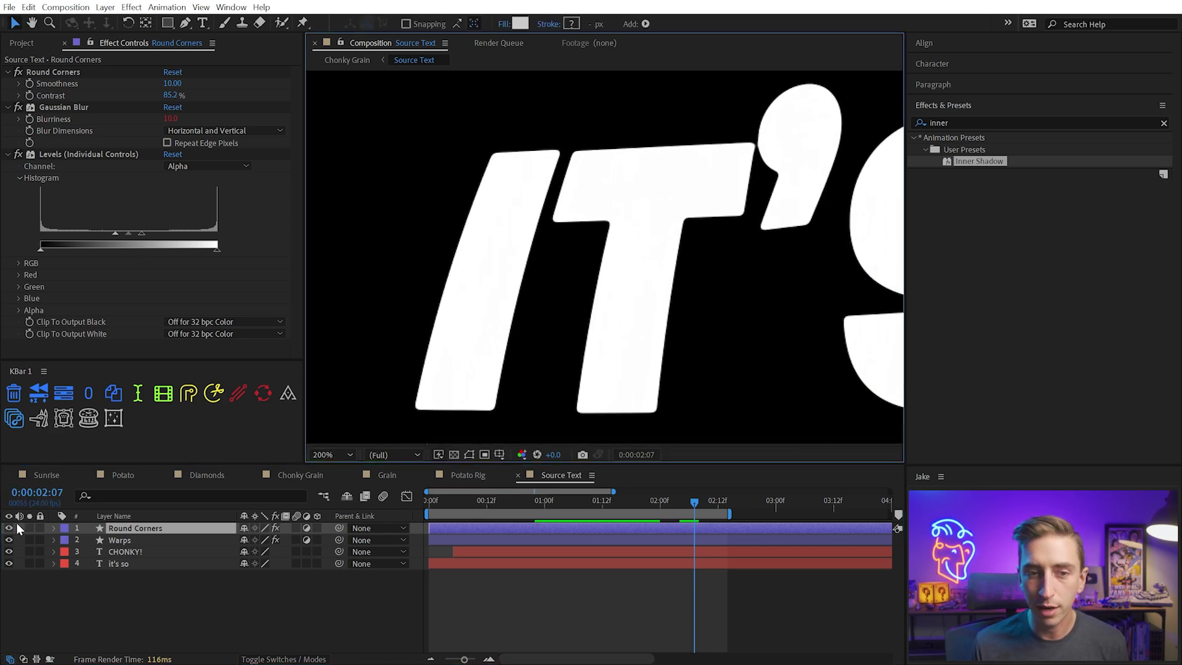
left_click(9, 528)
left_click(8, 529)
left_click(9, 529)
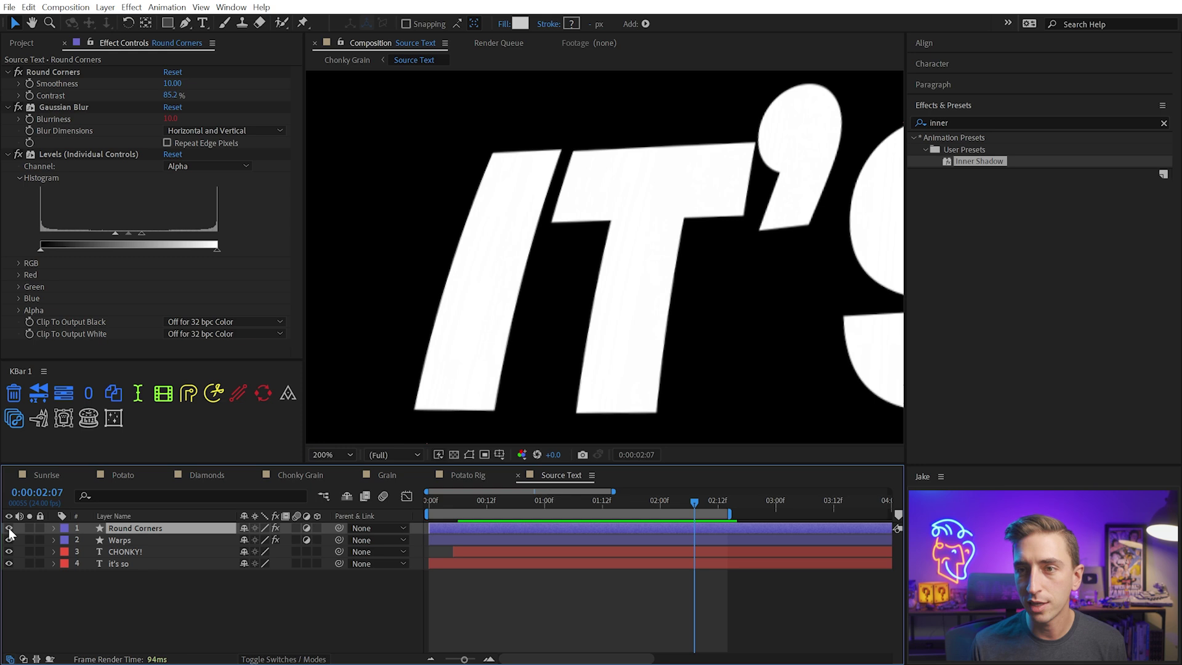
left_click(8, 529)
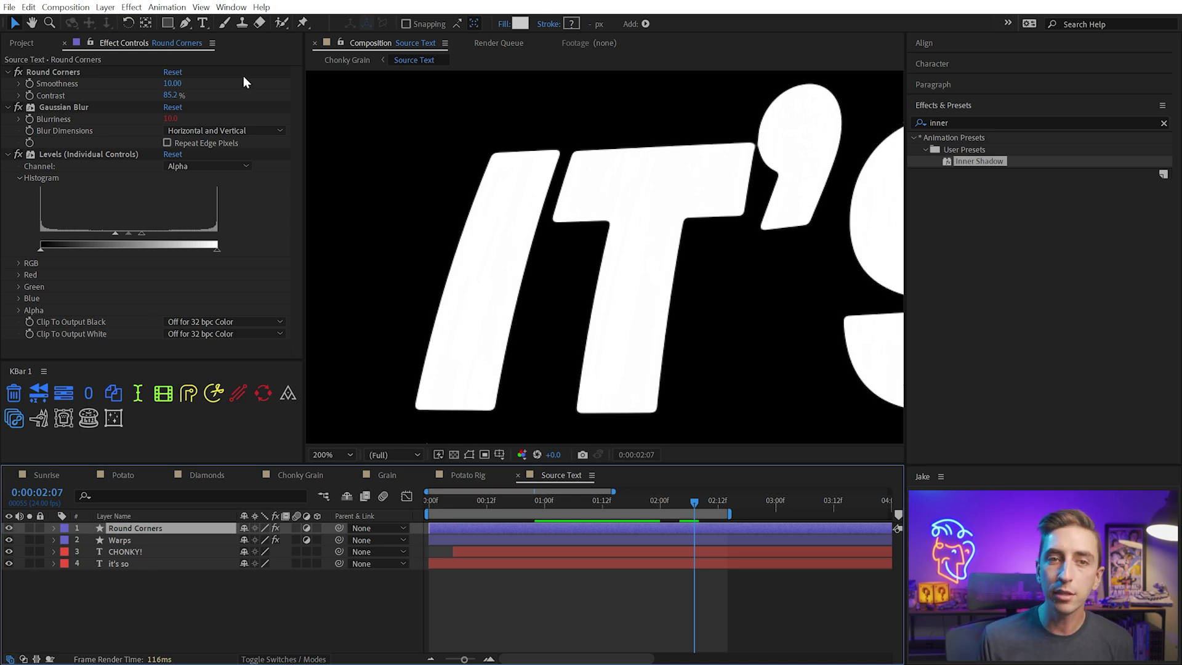
left_click(65, 74)
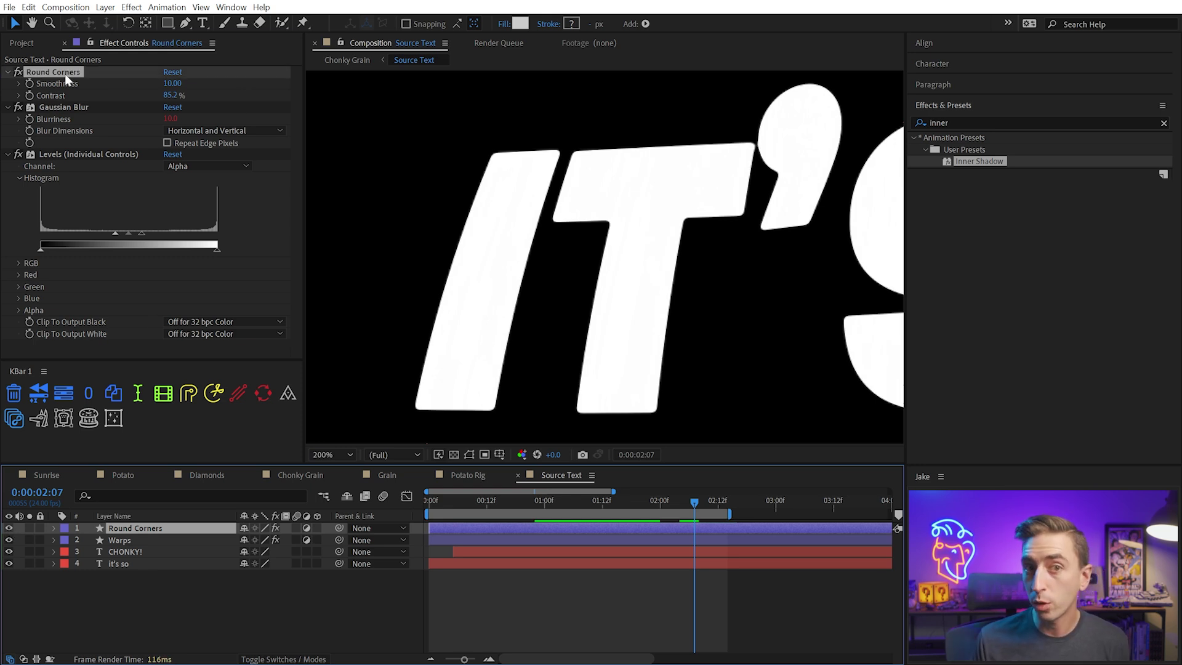
Search Effects & Presets for 'round corner' and scrub the Round Corners contrast
left_click(967, 122)
type("round")
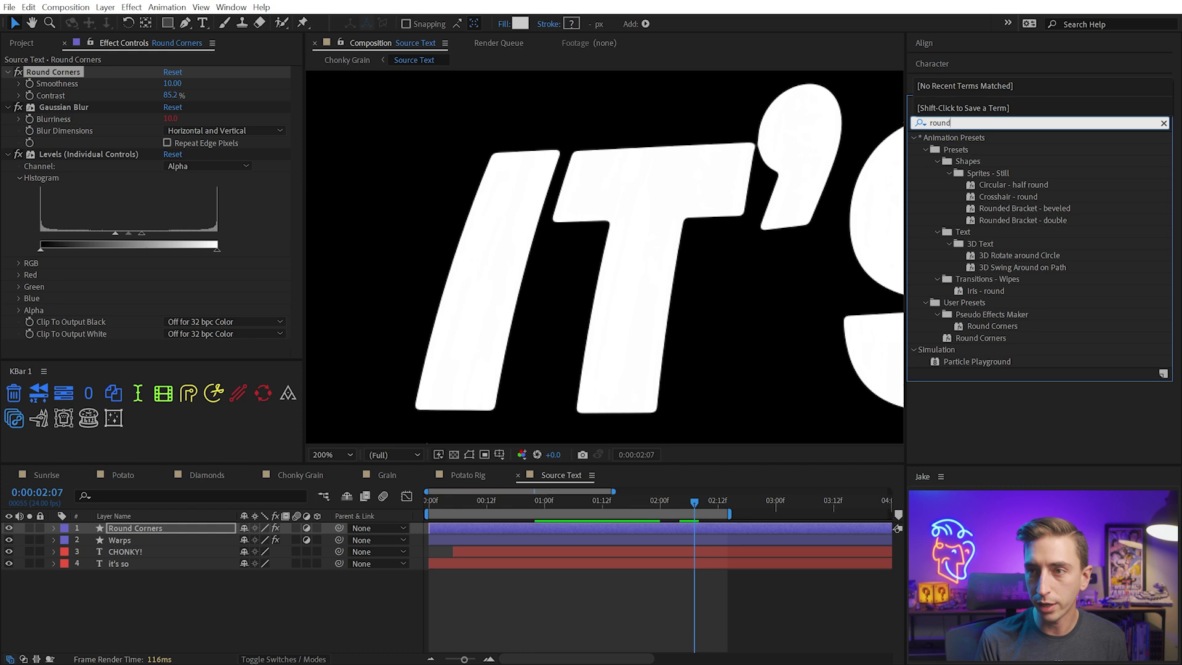
type(" corner")
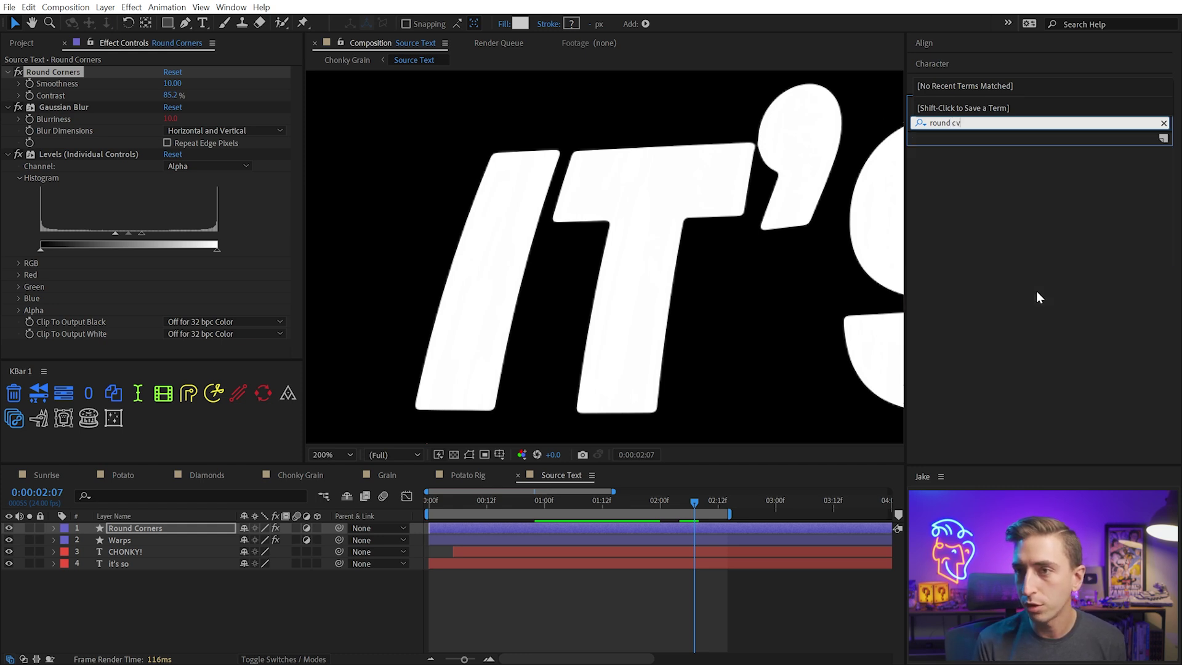
mouse_move(171, 95)
left_mouse_down()
mouse_move(156, 94)
mouse_move(193, 91)
left_mouse_up()
left_click(79, 108)
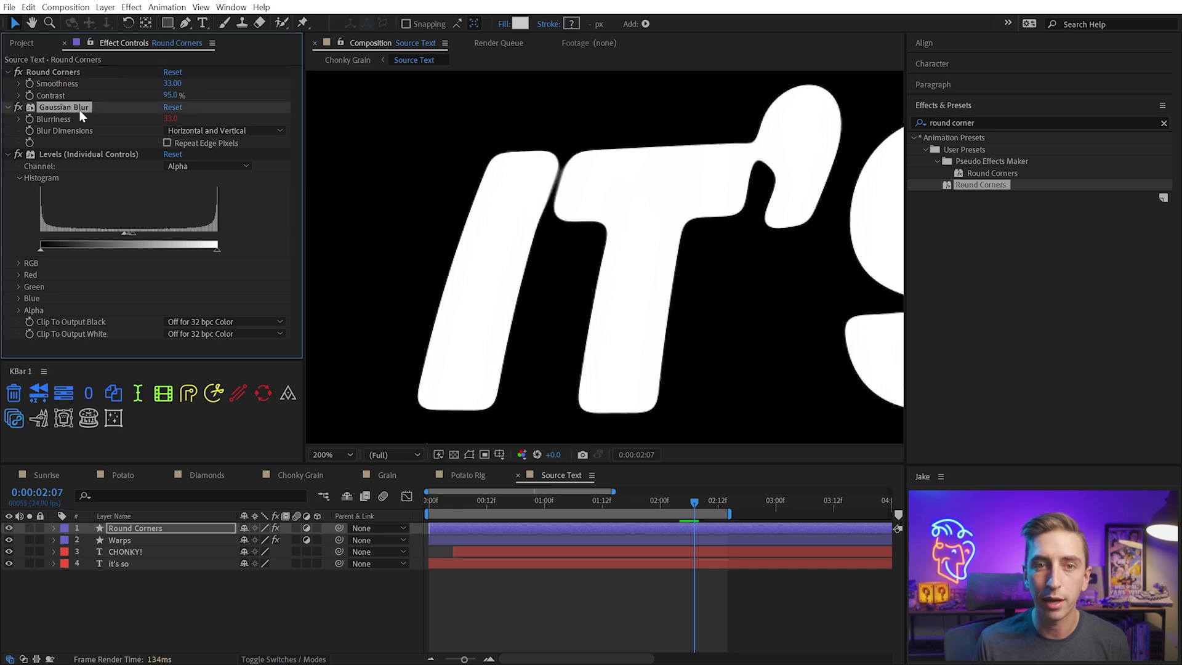
left_click(68, 155)
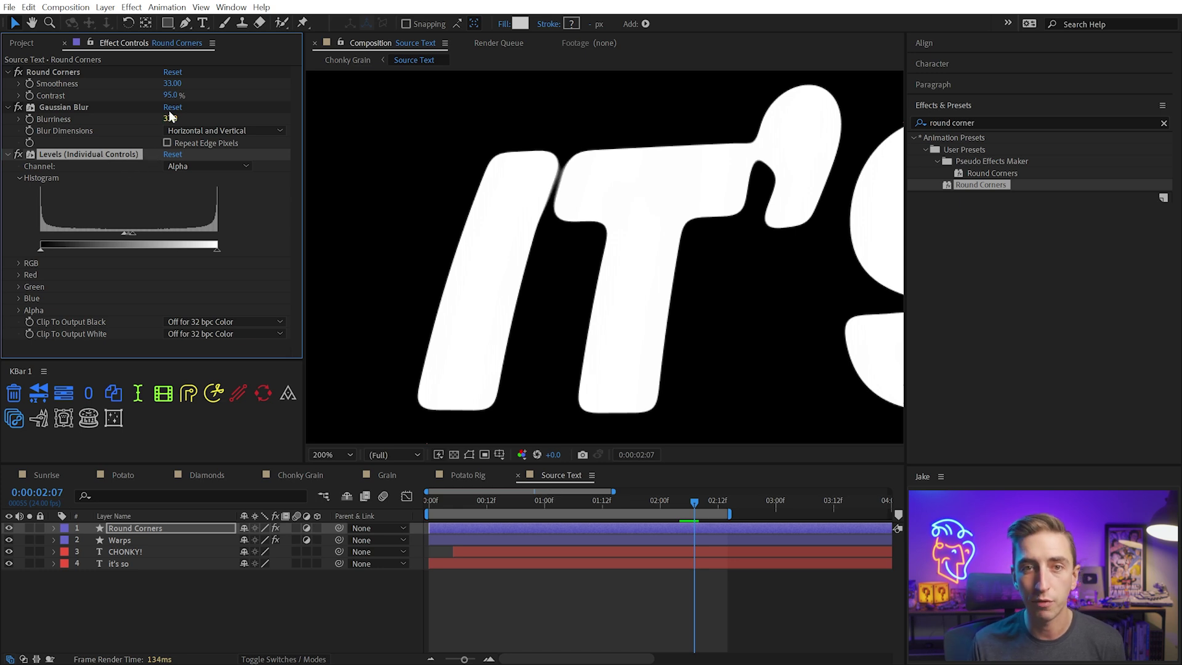
left_click_drag(170, 94, 152, 95)
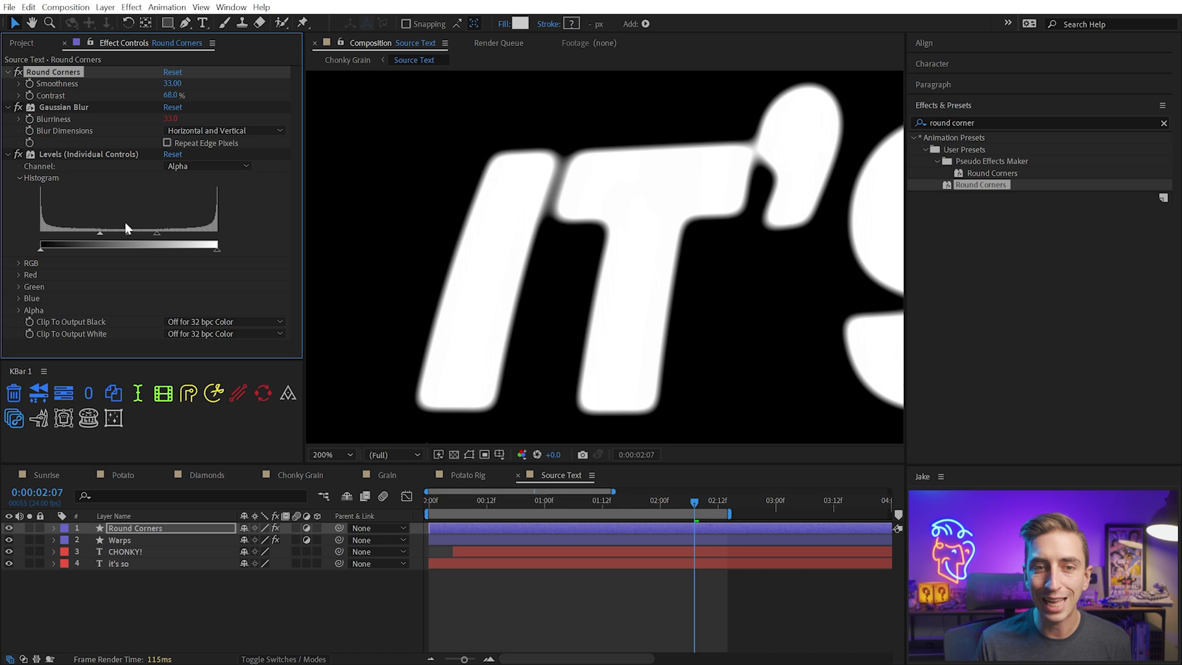
Tune Round Corners to Smoothness 11.00 and Contrast 71.5% with both text lines in view
left_click(19, 309)
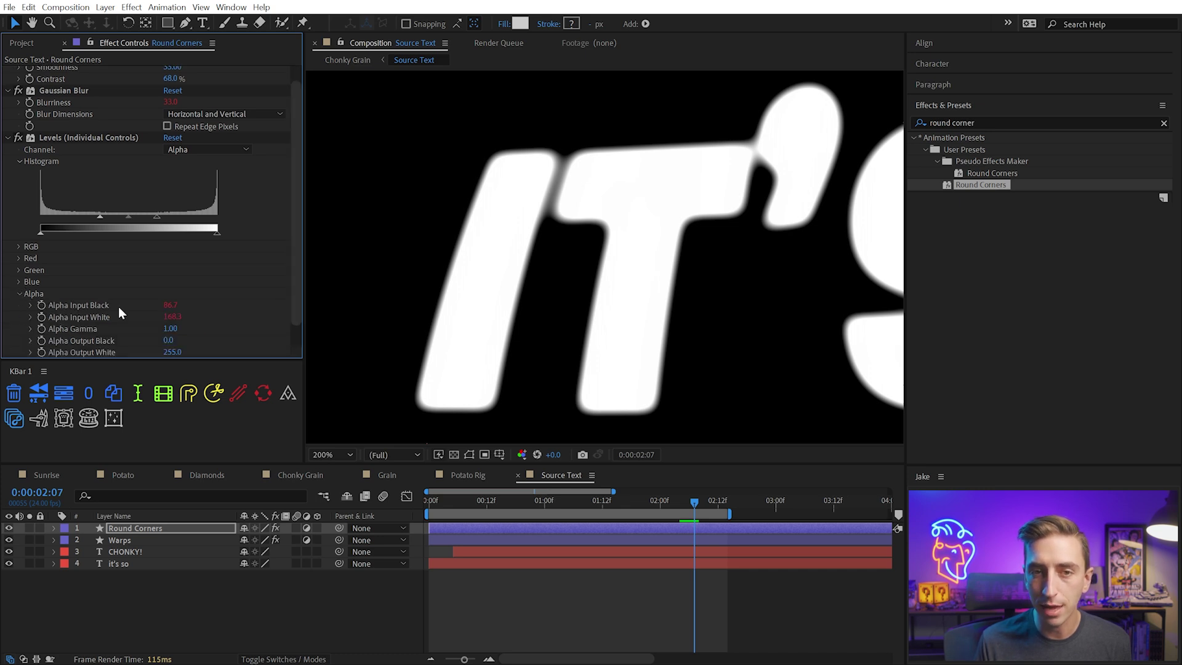
left_click_drag(170, 79, 192, 73)
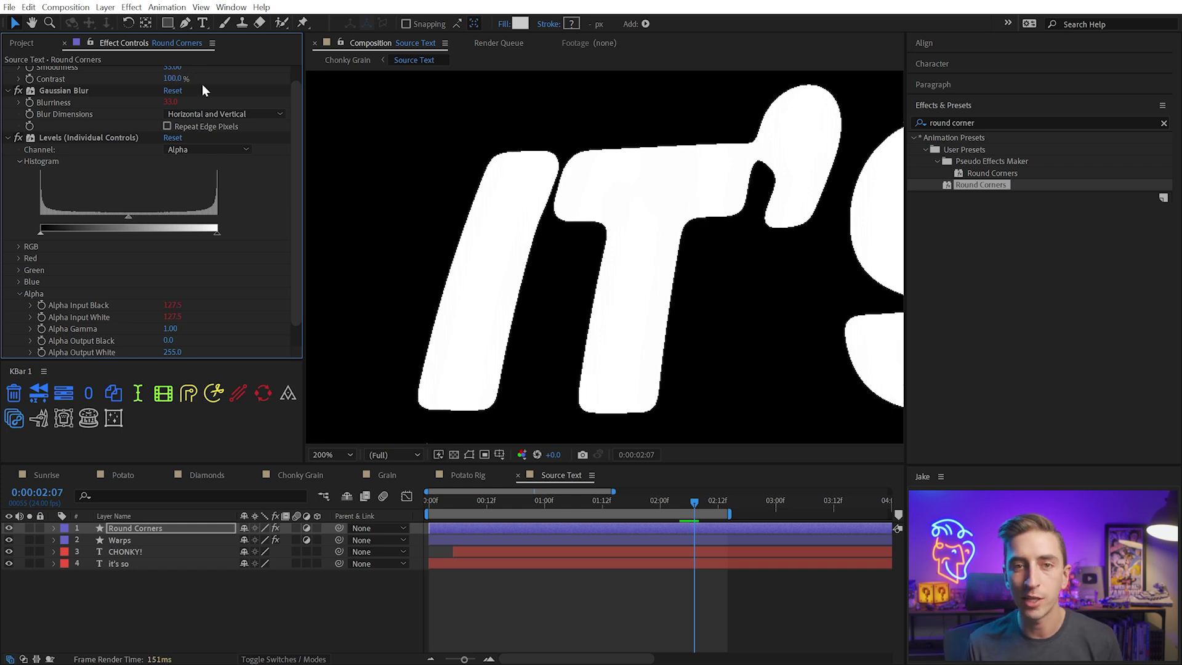
left_click_drag(174, 80, 170, 79)
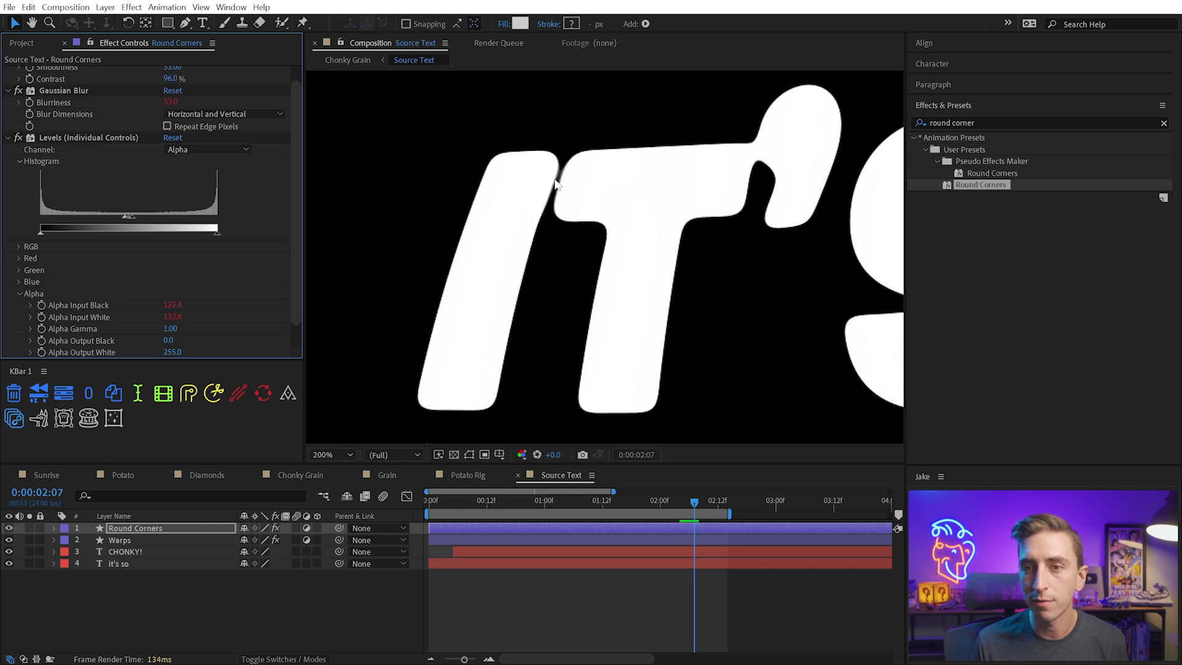
scroll(728, 228, "down", 1)
left_click_drag(800, 330, 699, 264)
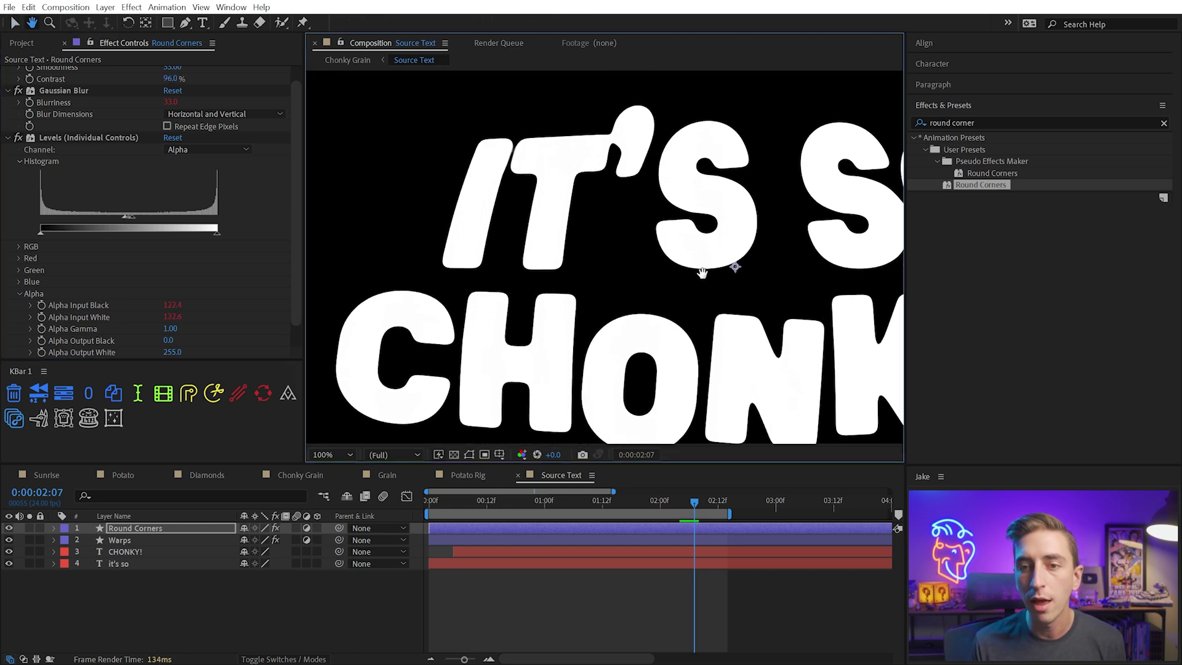
scroll(93, 154, "up", 1)
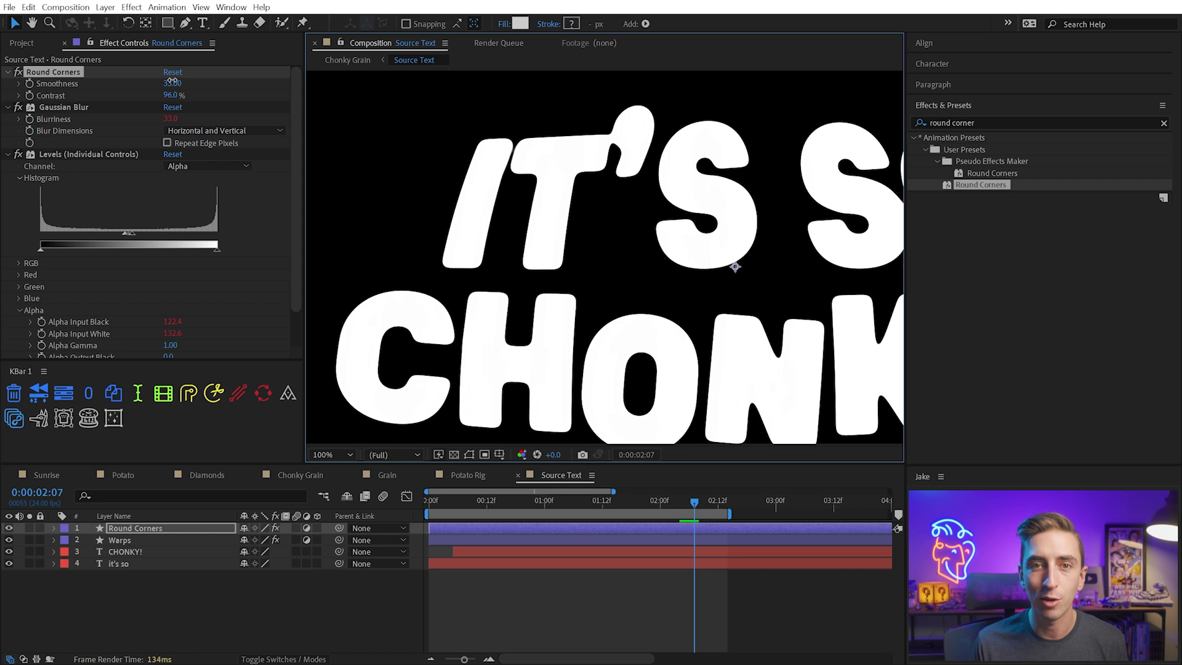
mouse_move(173, 81)
left_mouse_down()
mouse_move(259, 90)
mouse_move(161, 84)
mouse_move(156, 96)
left_mouse_up()
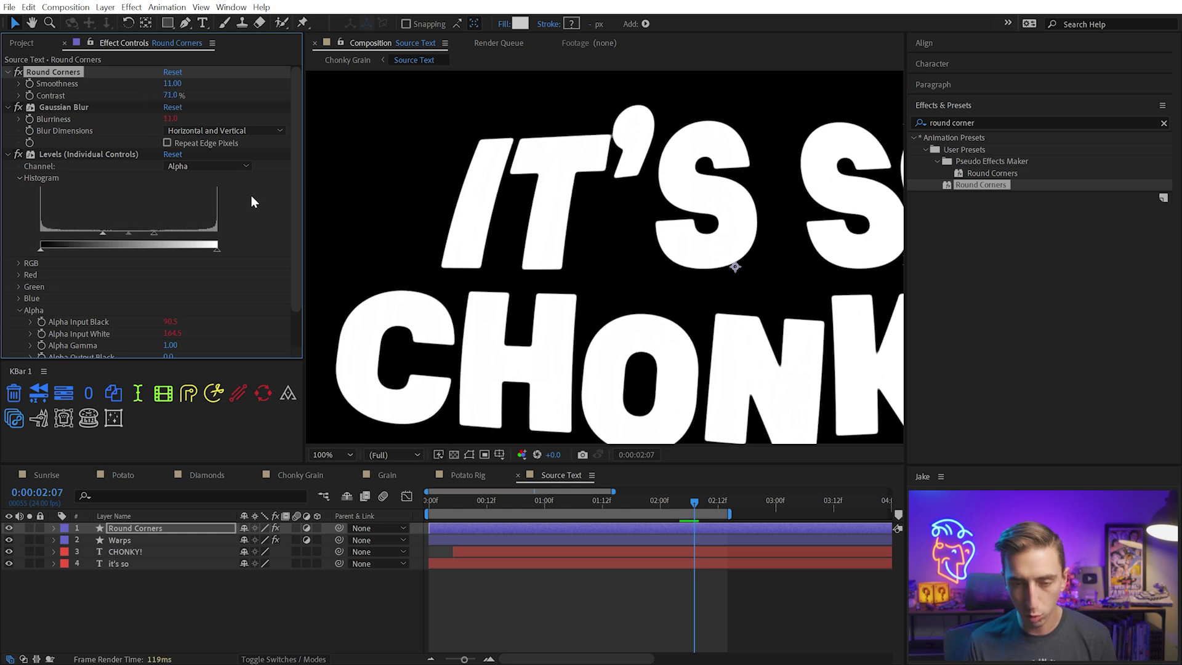
Preview the whole composition from the start
key("shift+/")
key("Home")
key("space")
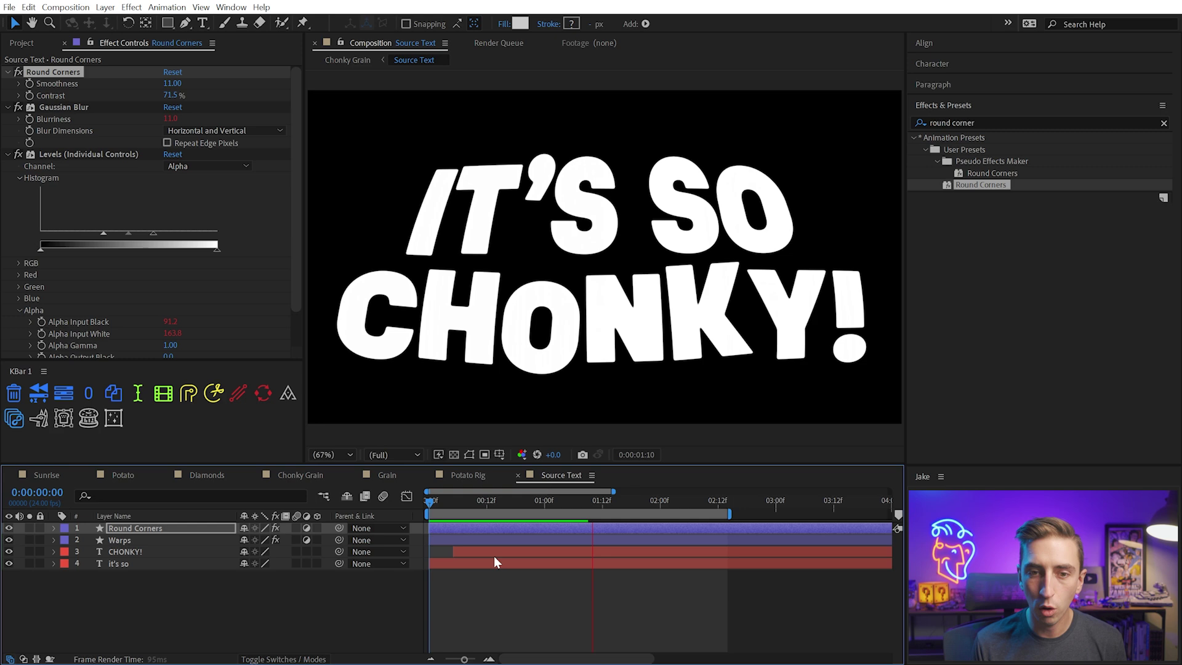
Preview the Chonky Grain text animation and select the Shadow layer
left_click(283, 476)
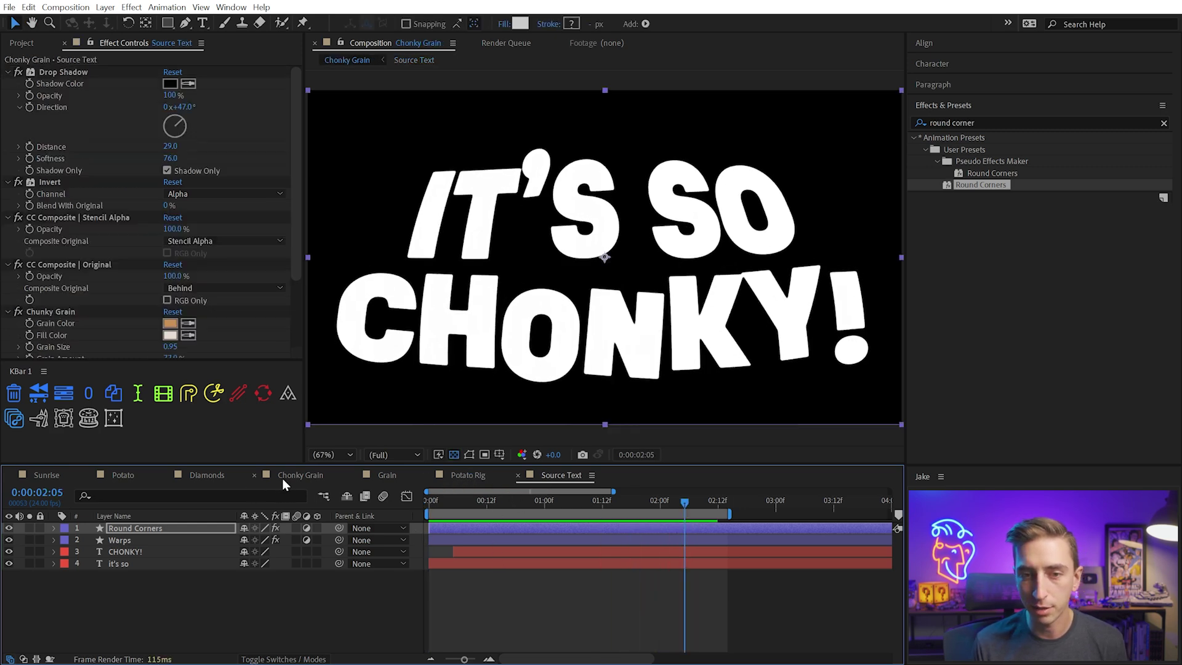
key("space")
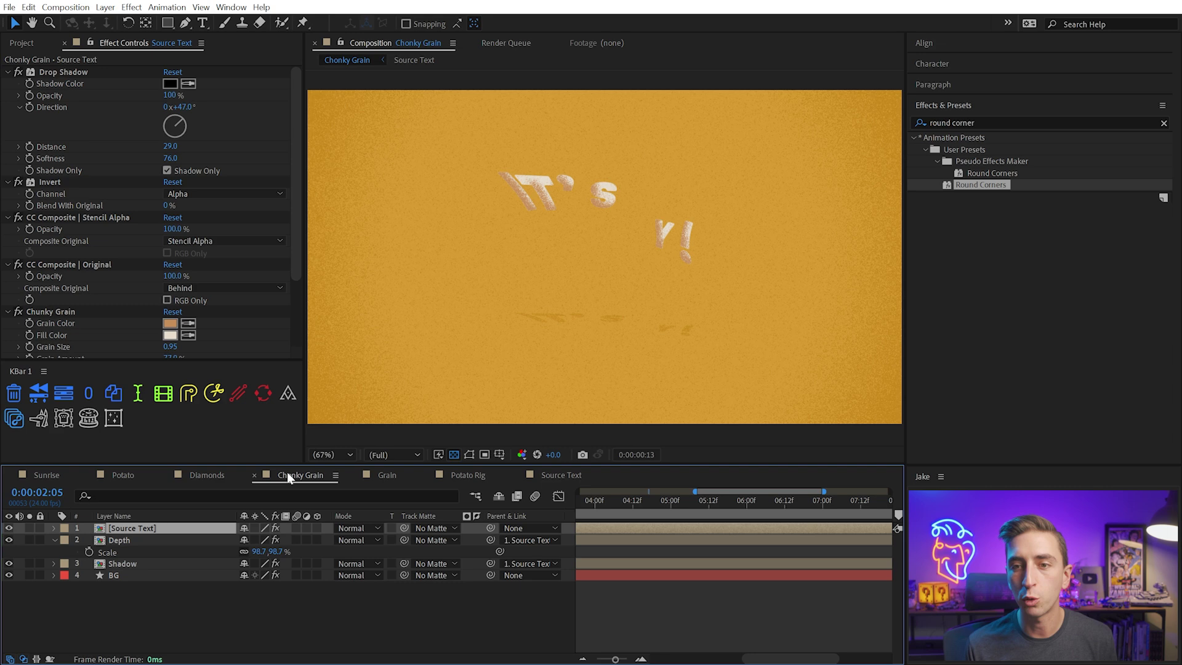
left_click(142, 563)
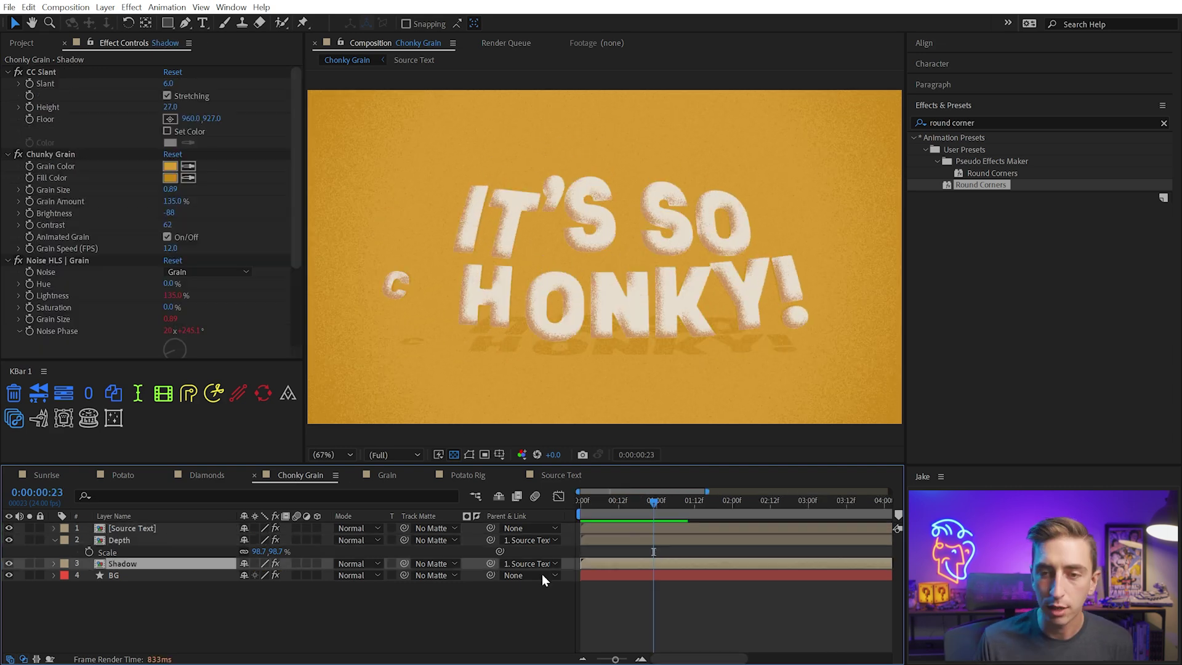
left_click(166, 82)
Set the shadow's CC Slant to Slant -77, Height 36 and Floor Y 940
mouse_move(166, 82)
left_mouse_down()
mouse_move(196, 96)
mouse_move(162, 94)
mouse_move(148, 108)
left_mouse_up()
left_click_drag(229, 101, 204, 120)
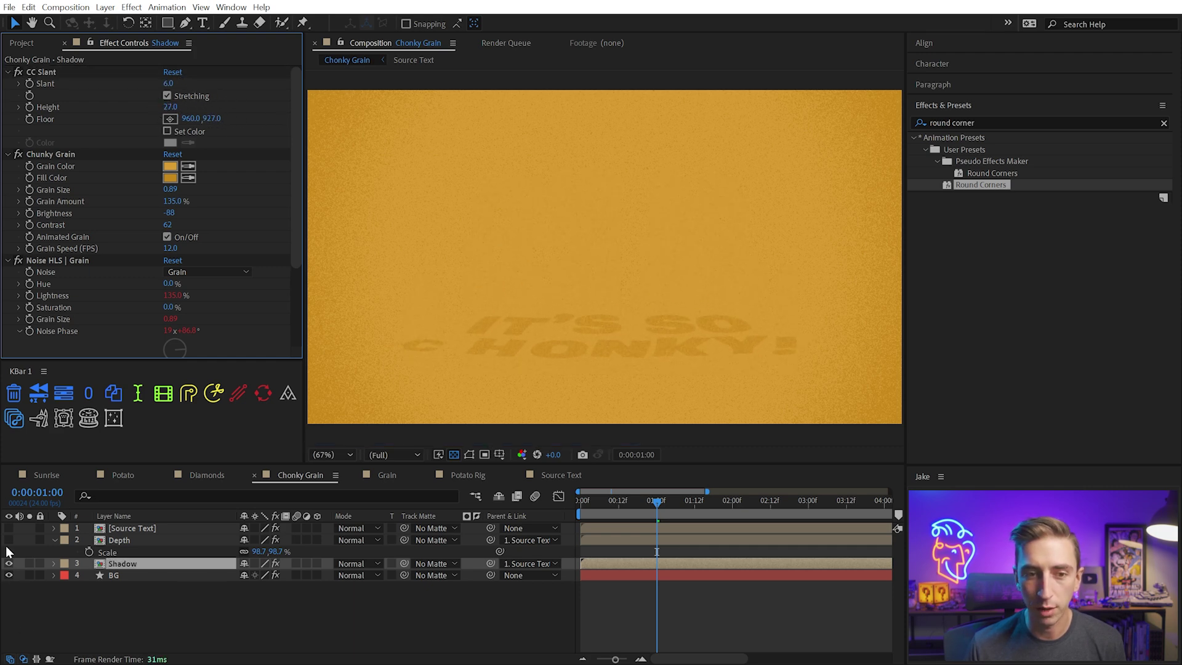
left_click_drag(9, 540, 8, 528)
left_click_drag(214, 119, 219, 114)
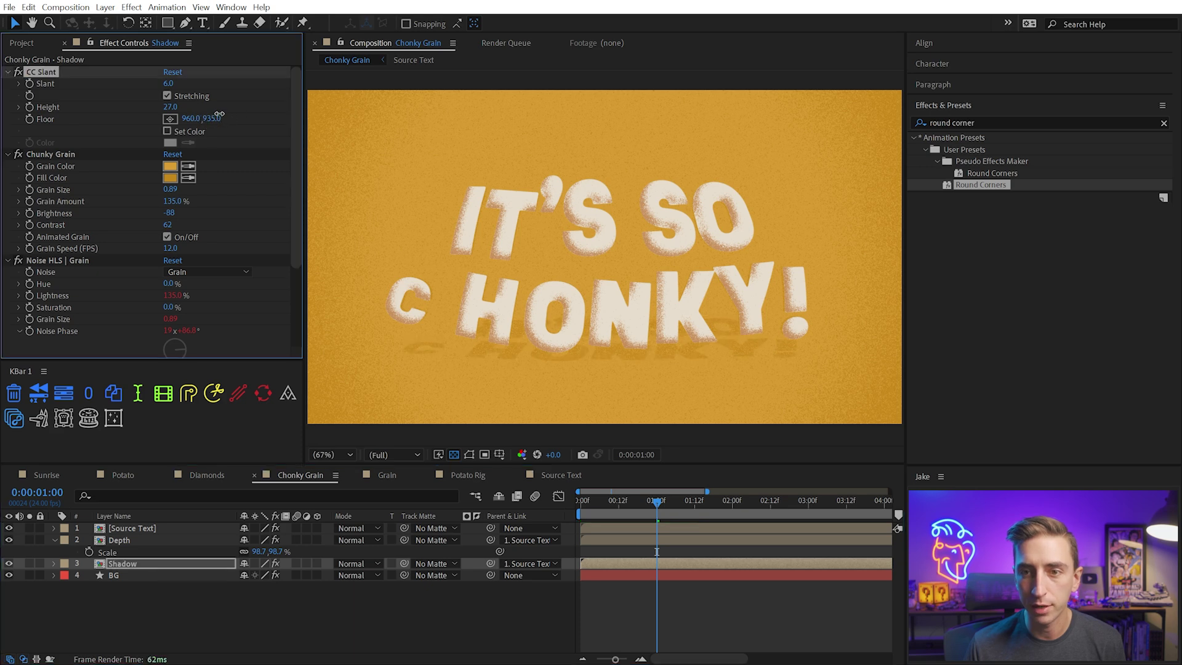
left_click_drag(159, 83, 126, 83)
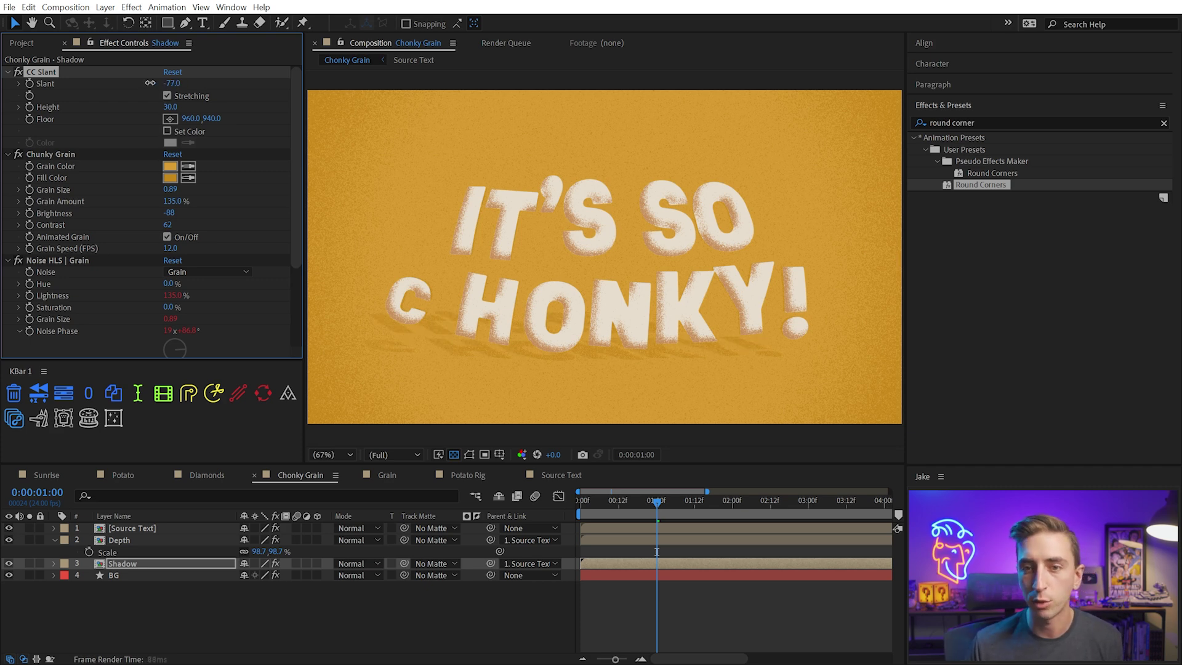
At 0:00:03:05, compare layer visibility and scale the Depth layer down to 92.7%
left_click(132, 542)
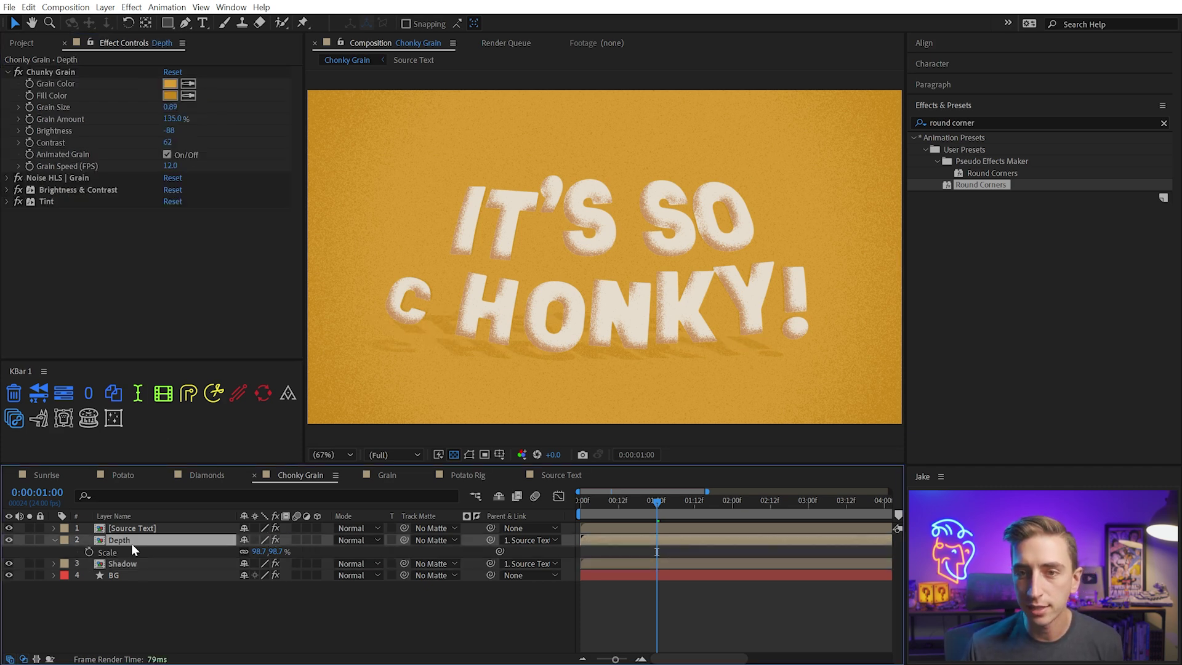
left_click(724, 501)
left_click_drag(730, 501, 826, 501)
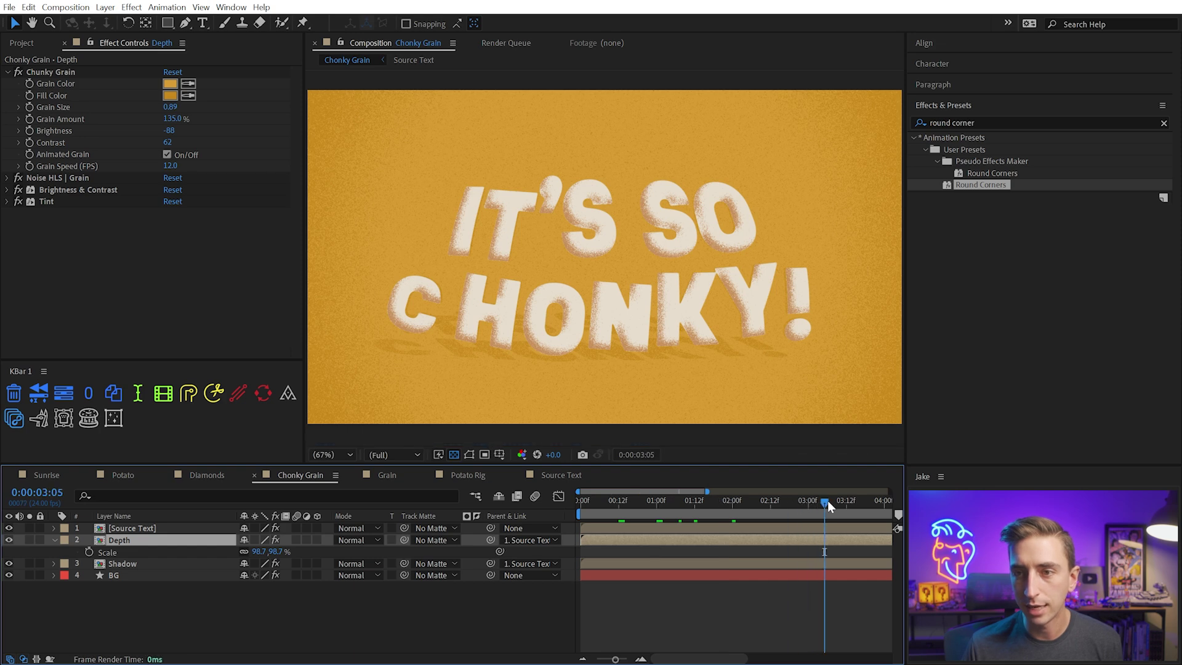
left_click(9, 528)
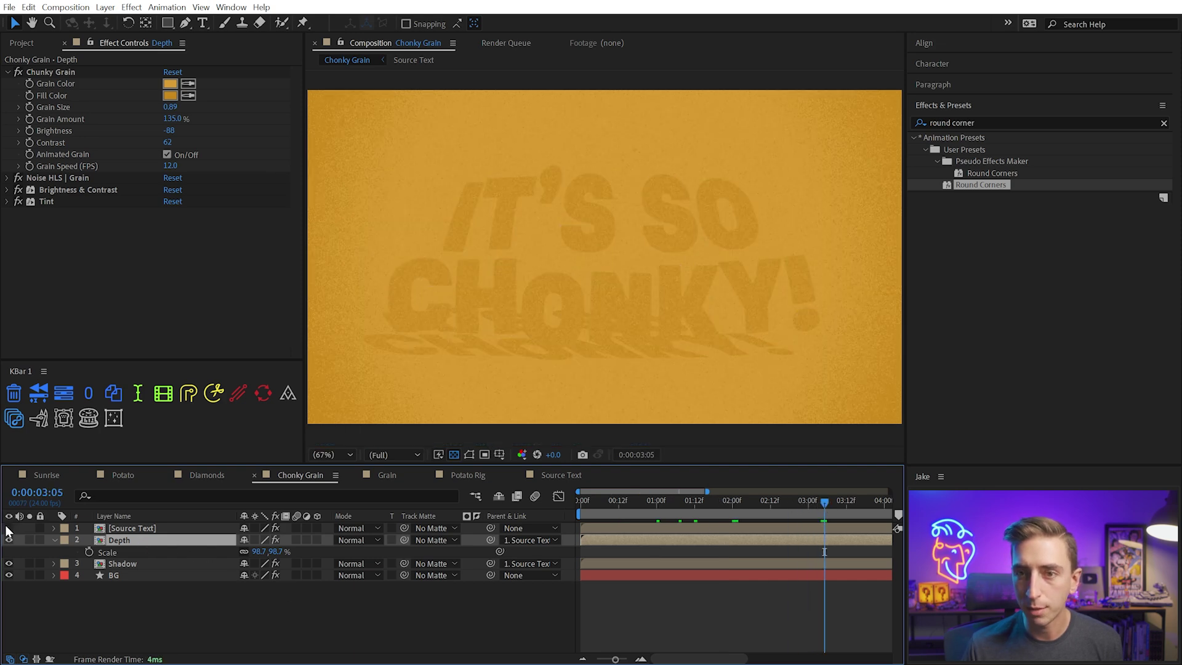
left_click(9, 529)
scroll(569, 170, "up", 1)
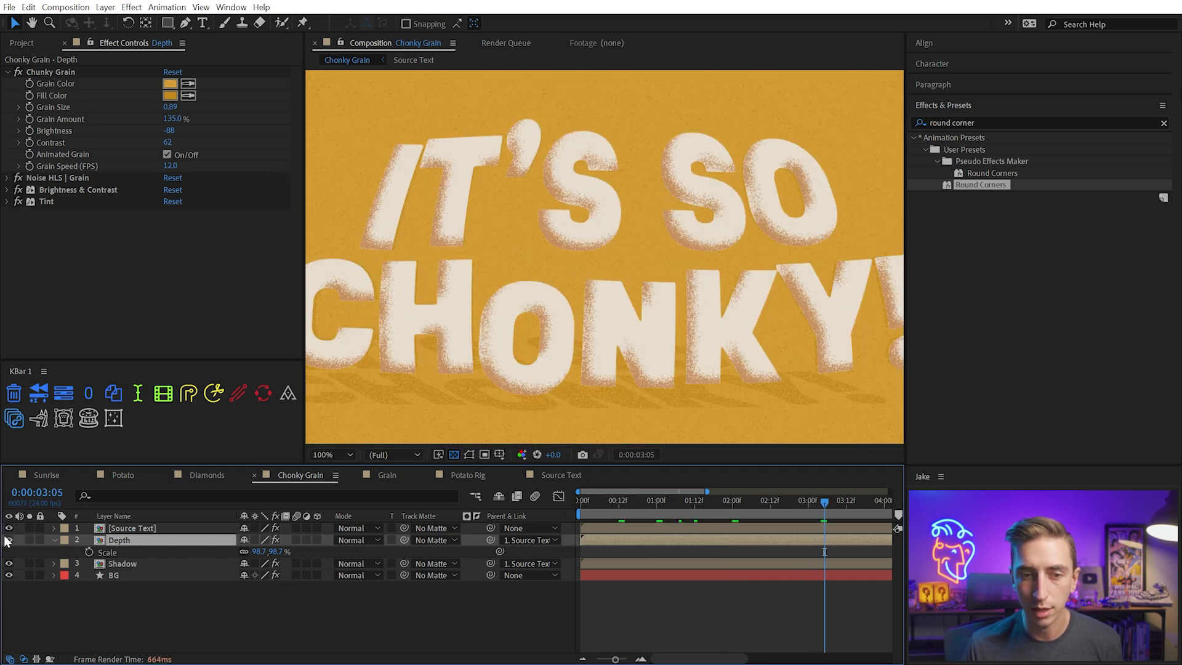
mouse_move(8, 541)
left_mouse_down()
mouse_move(9, 531)
mouse_move(9, 540)
left_mouse_up()
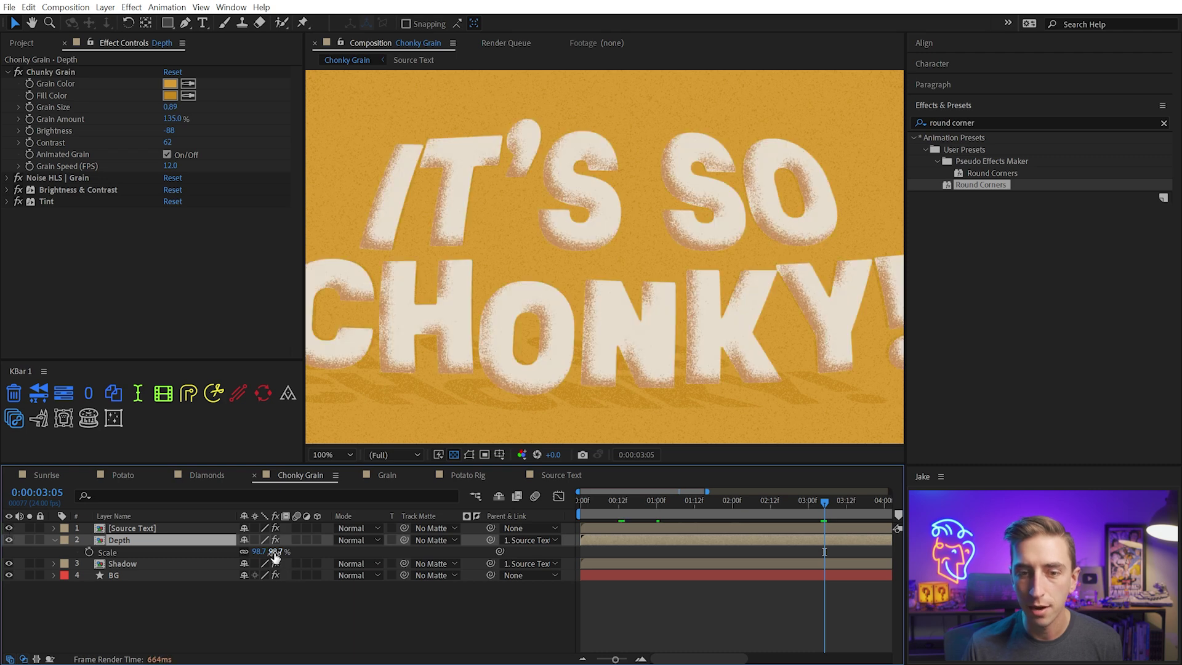
left_click_drag(272, 552, 271, 552)
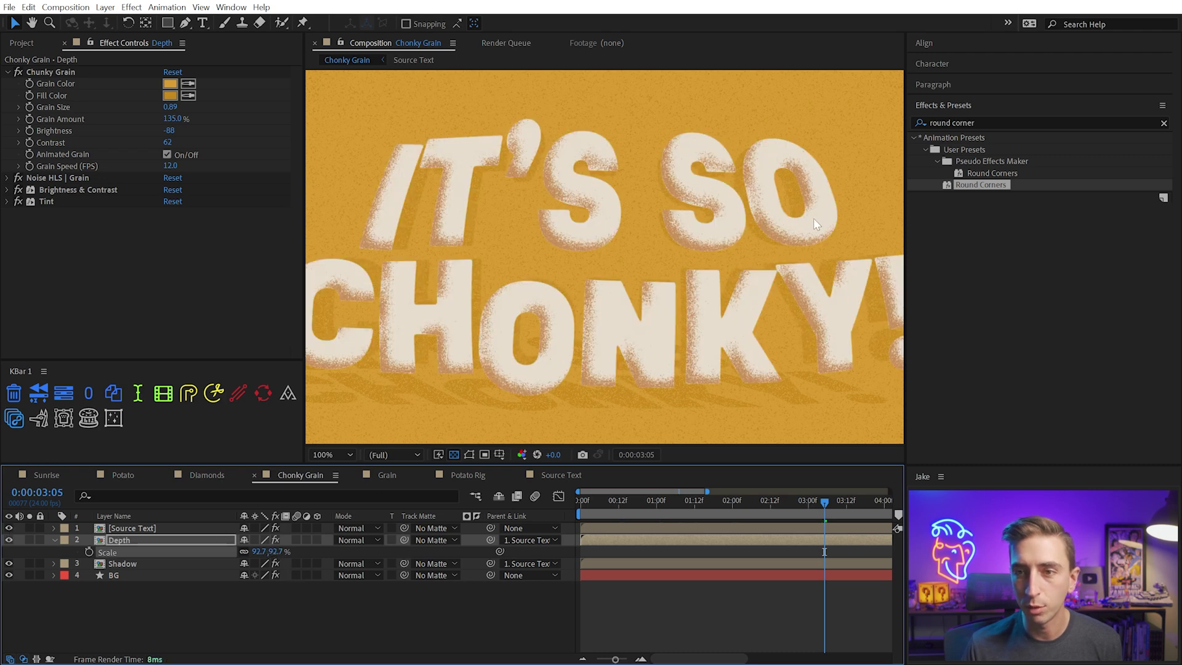
scroll(814, 218, "down", 2)
scroll(682, 236, "up", 2)
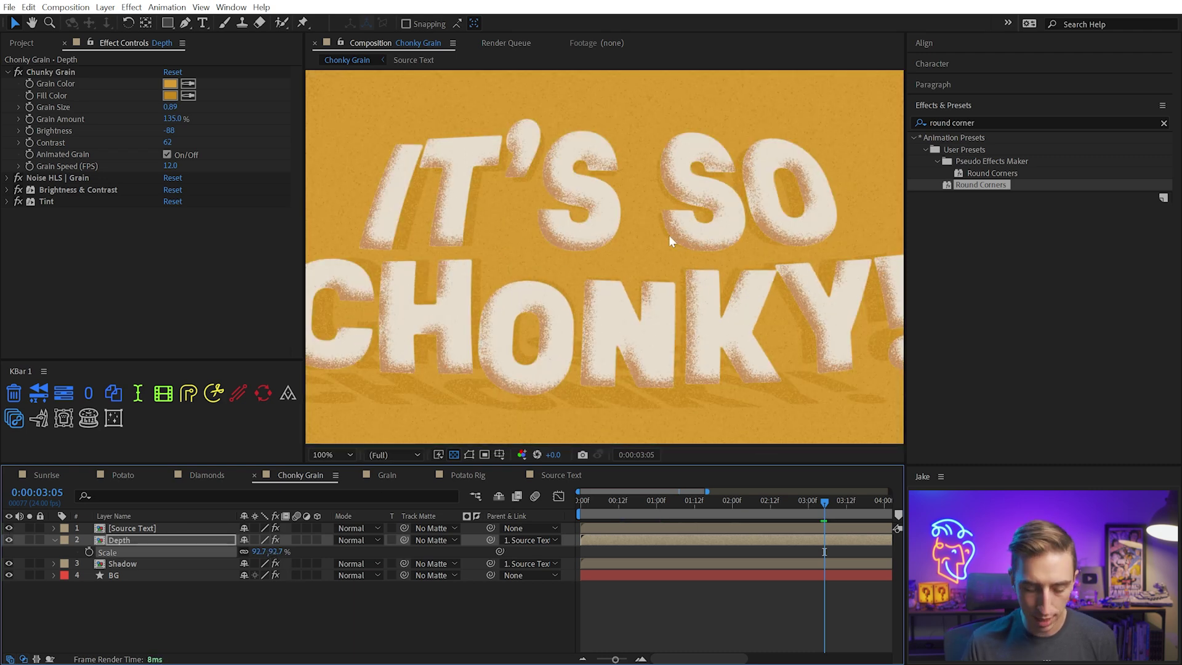
scroll(670, 240, "down", 1)
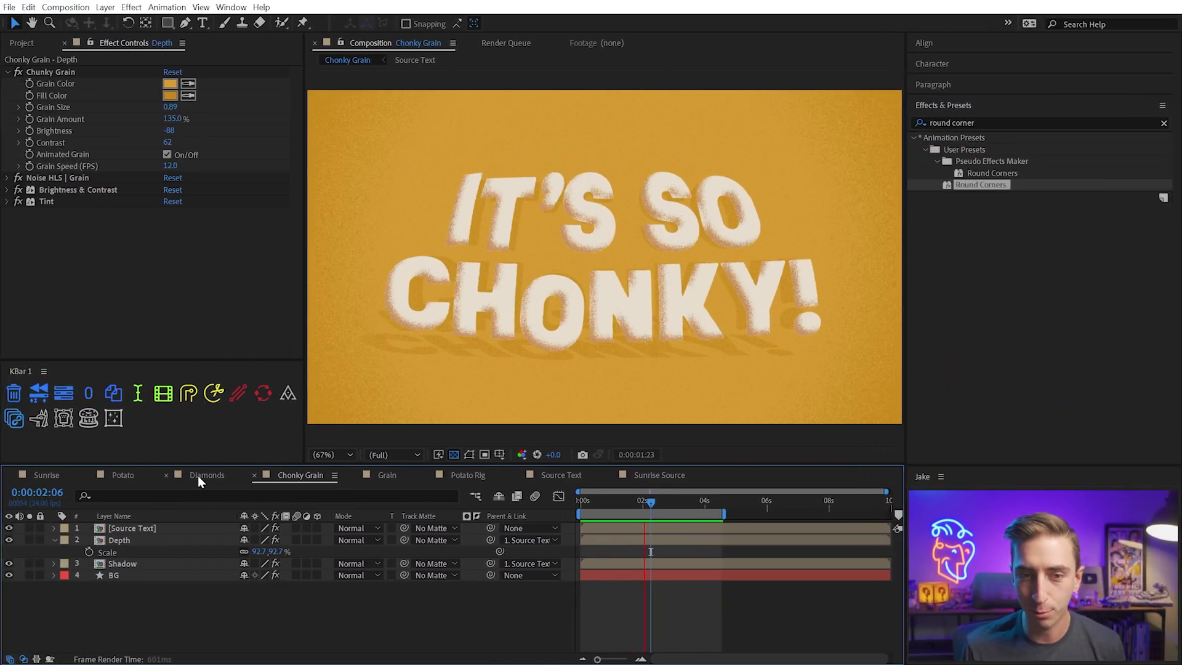
Preview the Diamonds spin animation and stop near 0:00:01:06
left_click(203, 475)
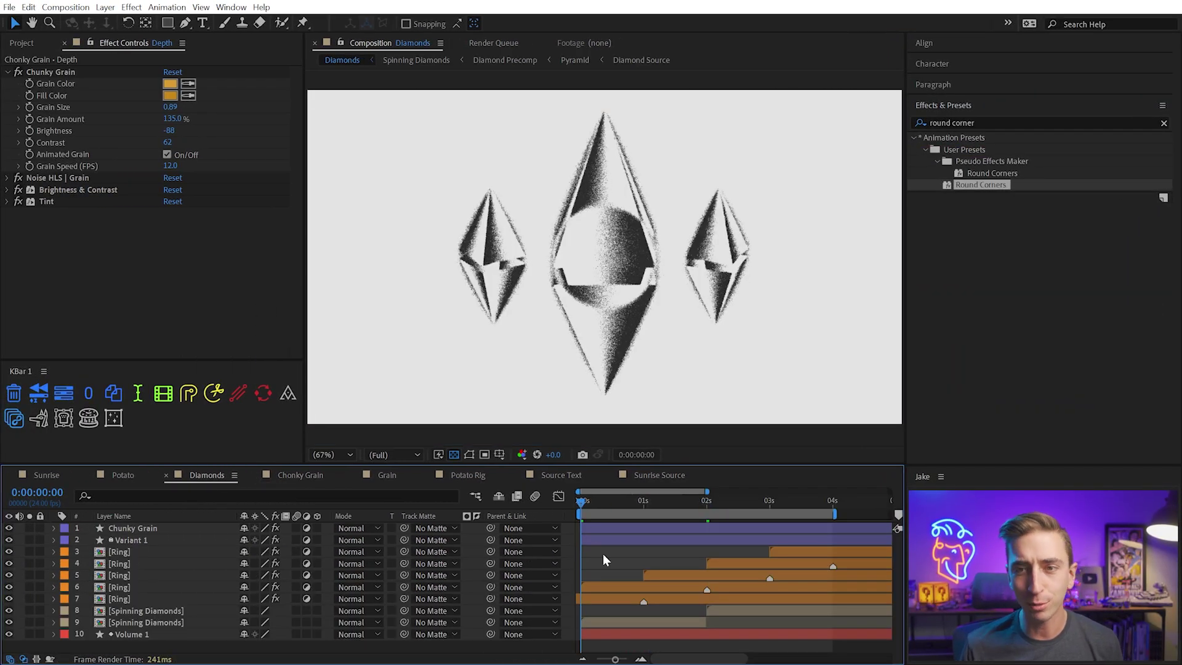
key("space")
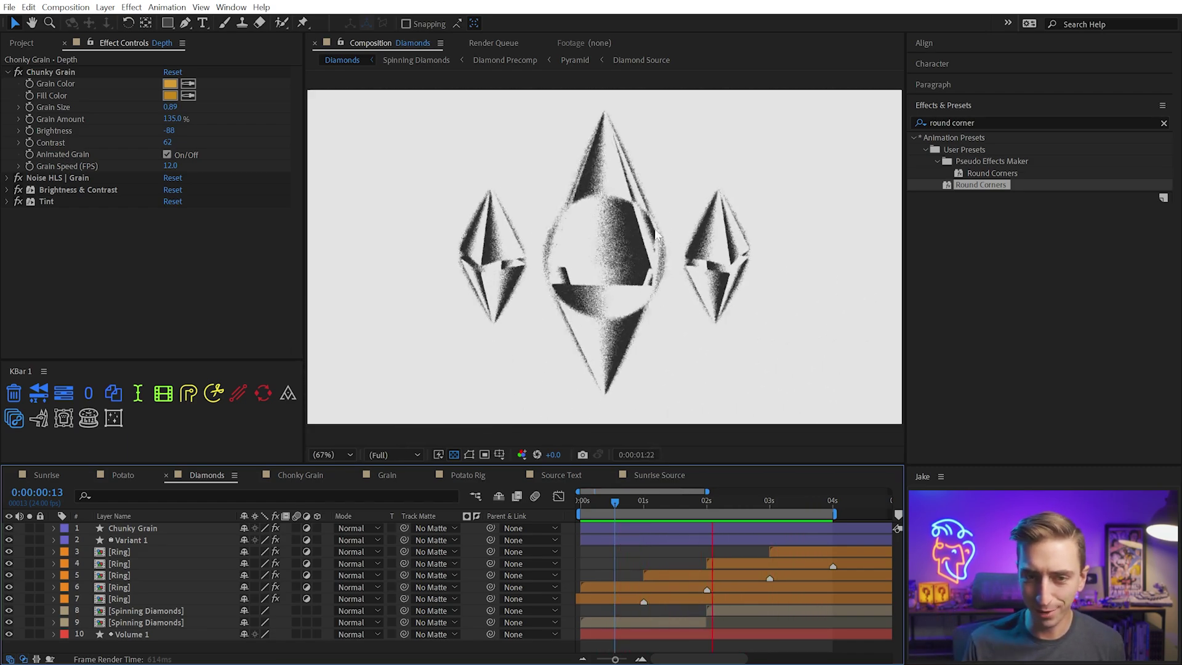
key("Home")
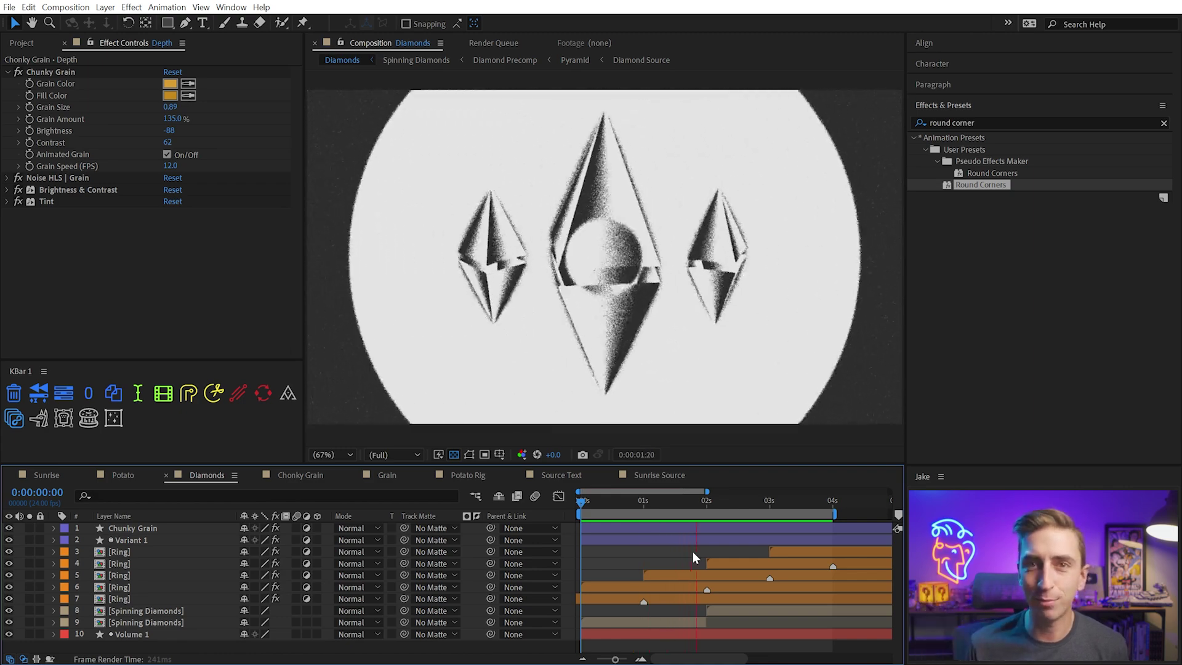
left_click(668, 506)
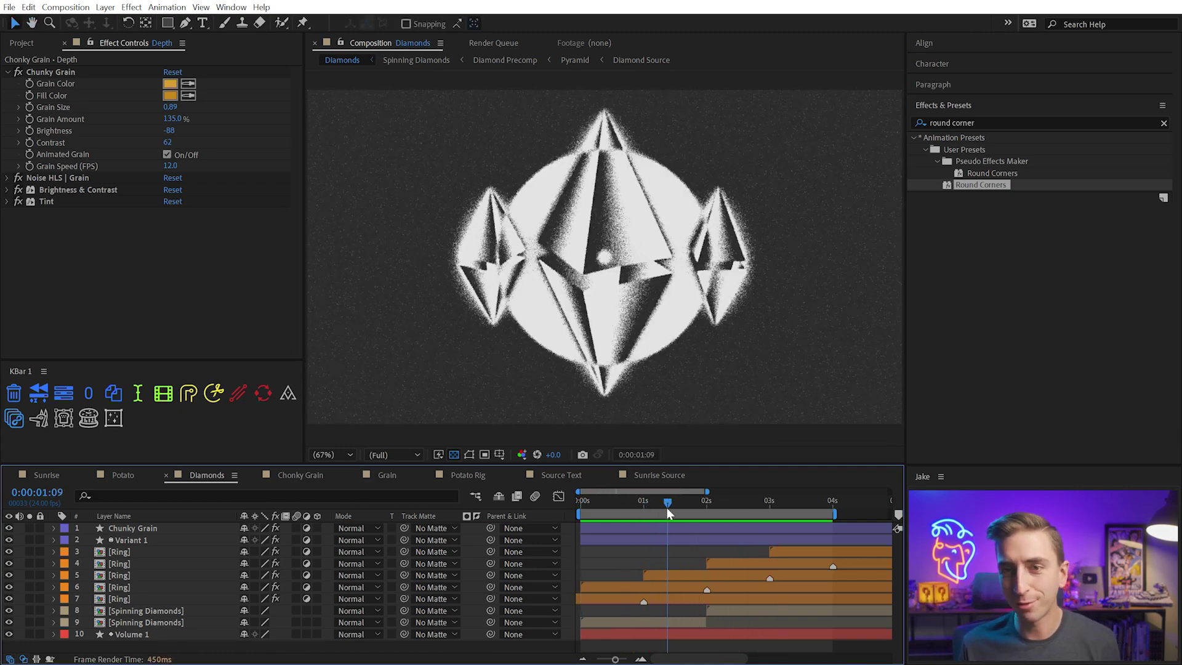
left_click_drag(668, 507, 660, 507)
Drill down through Spinning Diamonds, Diamond Precomp and Pyramid into Diamond Source
double_click(160, 608)
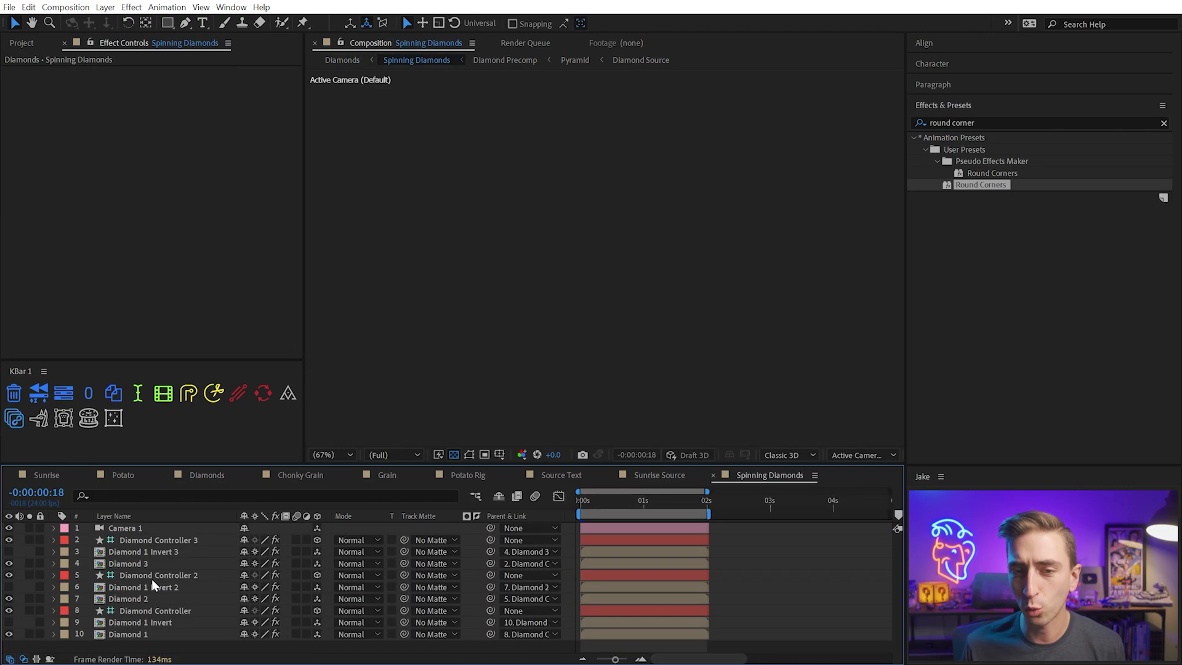
double_click(146, 553)
double_click(157, 551)
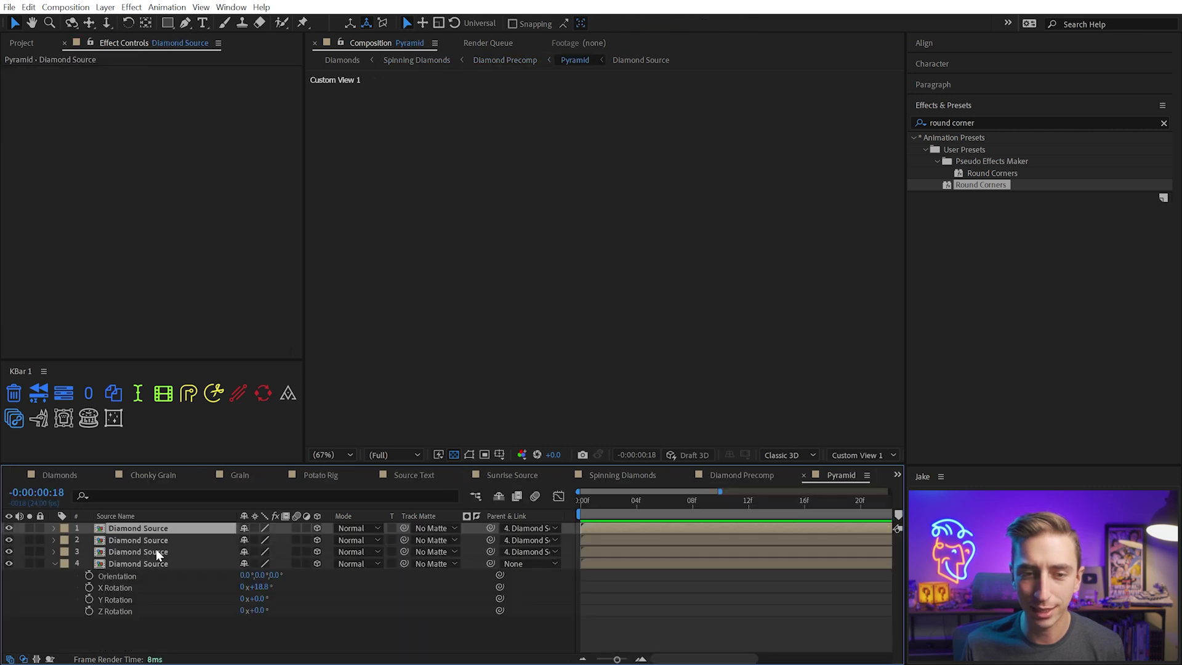
double_click(156, 551)
left_click_drag(619, 498, 543, 490)
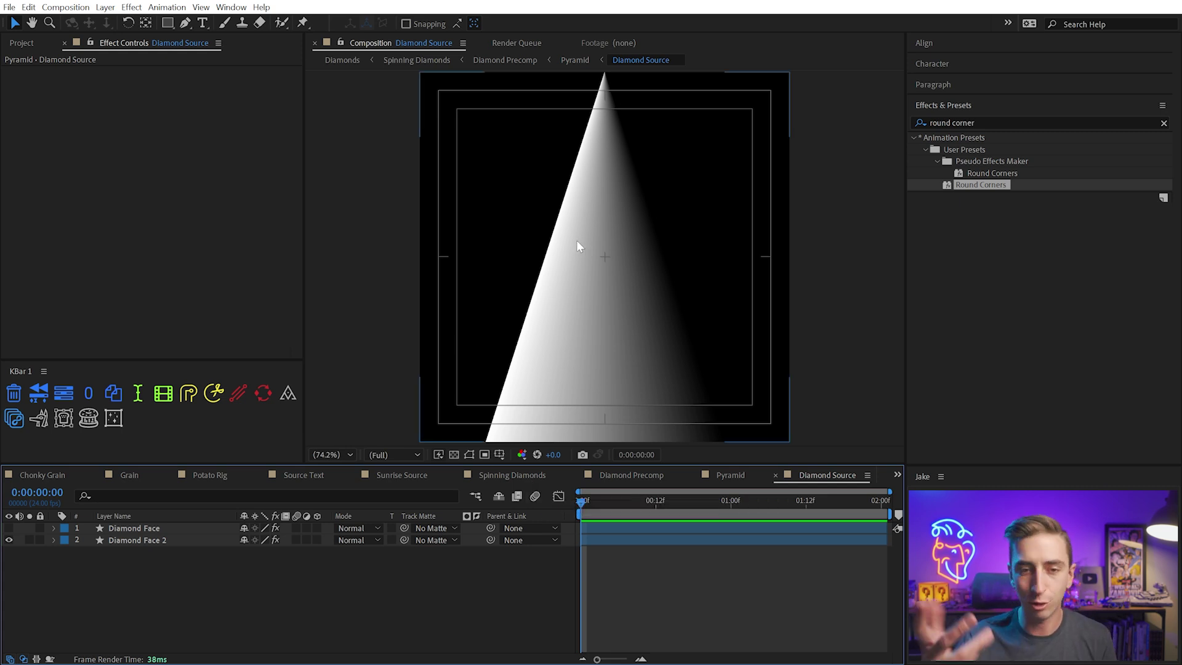
Delete Colorama from Diamond Face 2 and toggle CC Power Pin off and on to compare
left_click(167, 541)
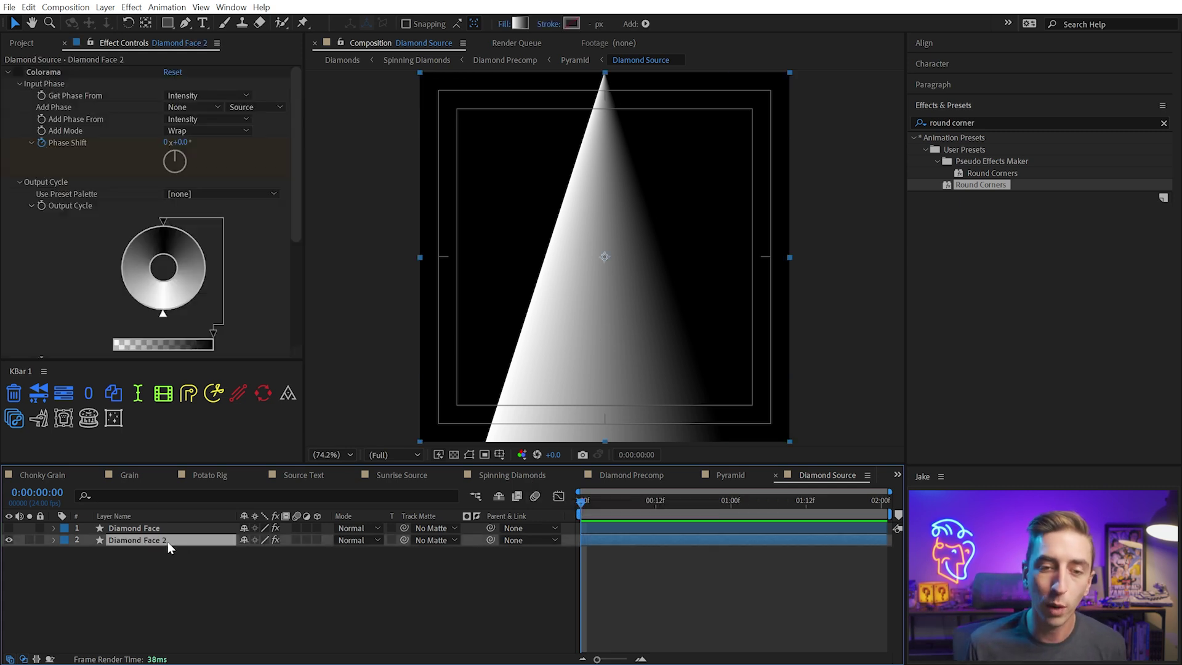
left_click(43, 70)
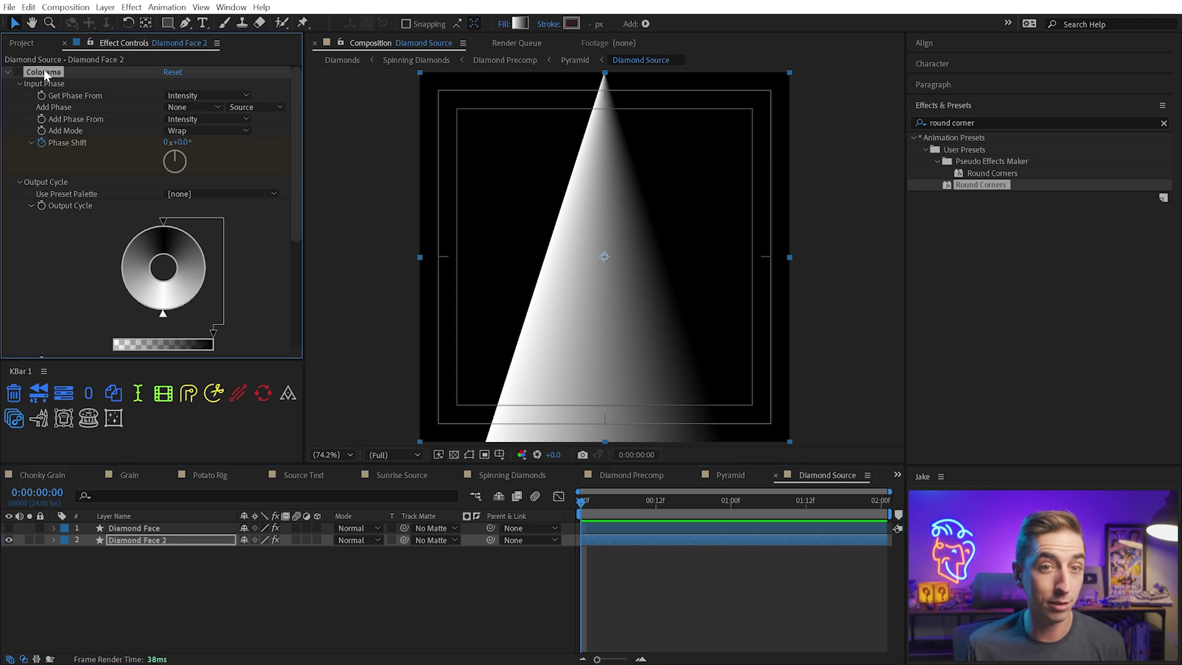
key("Delete")
left_click(25, 74)
left_click(18, 72)
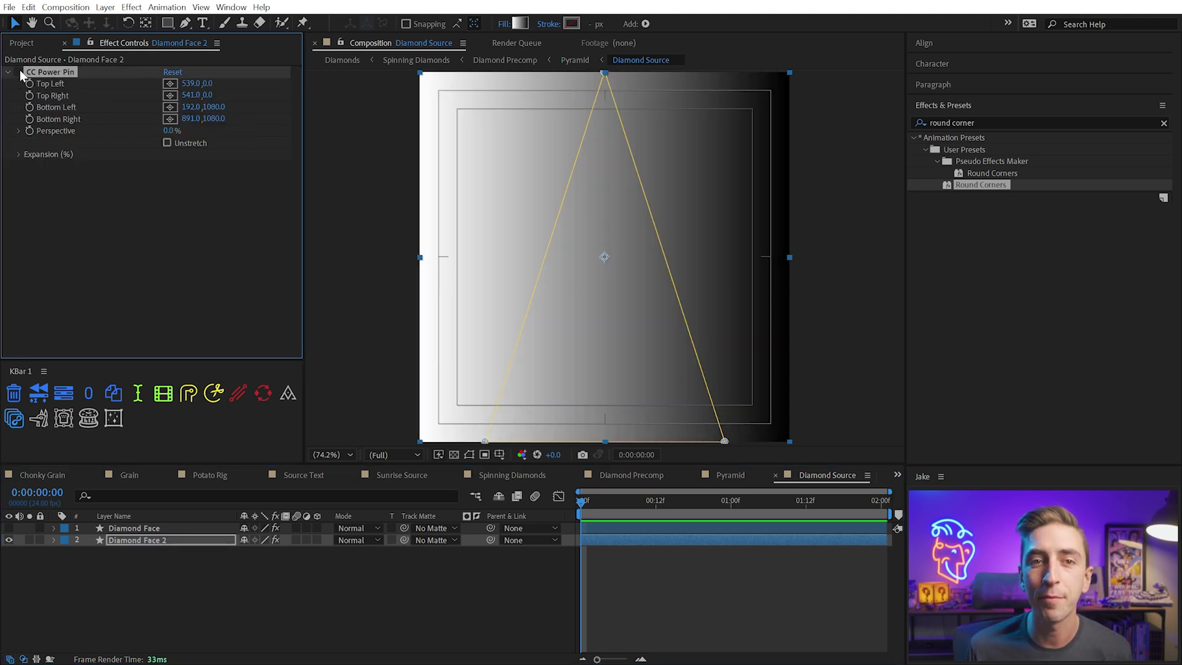
left_click(18, 72)
left_click(18, 72)
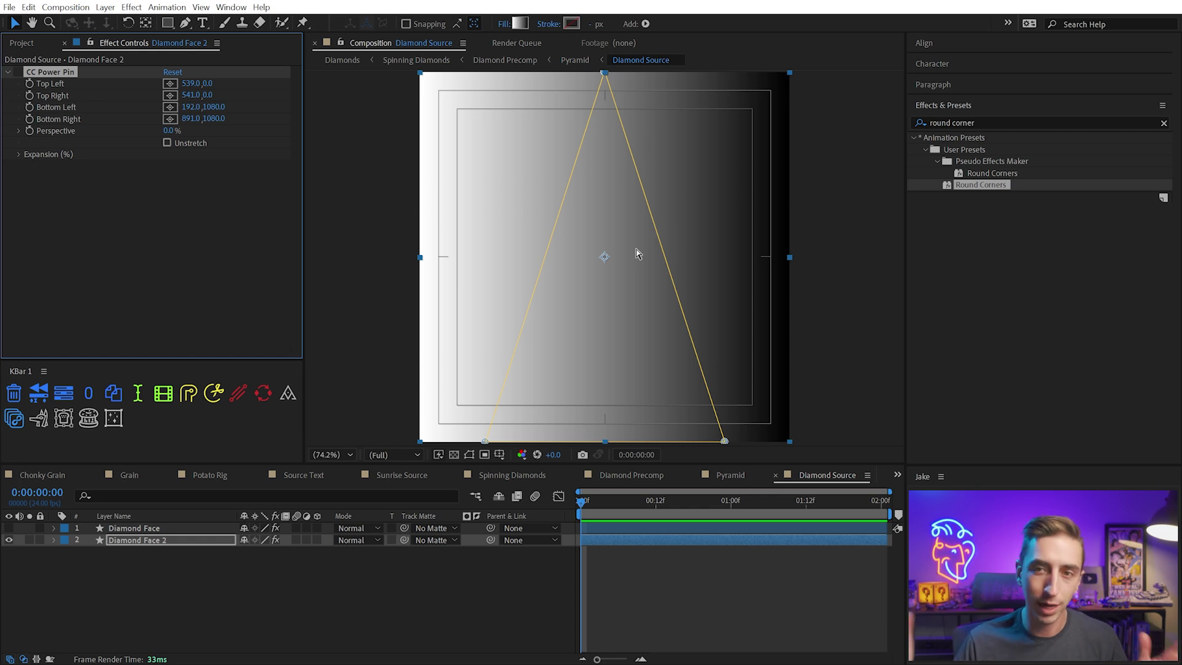
left_click(18, 72)
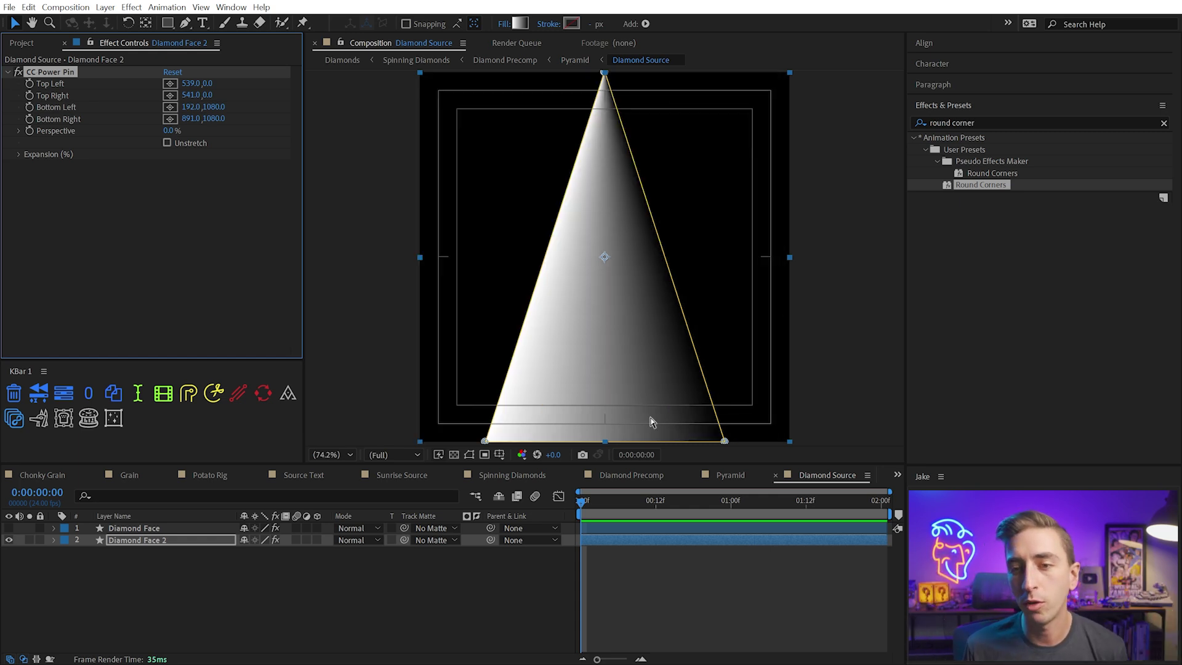
Back in the Pyramid comp, orbit and pan the 3D view around the pyramid
key("shift+comma")
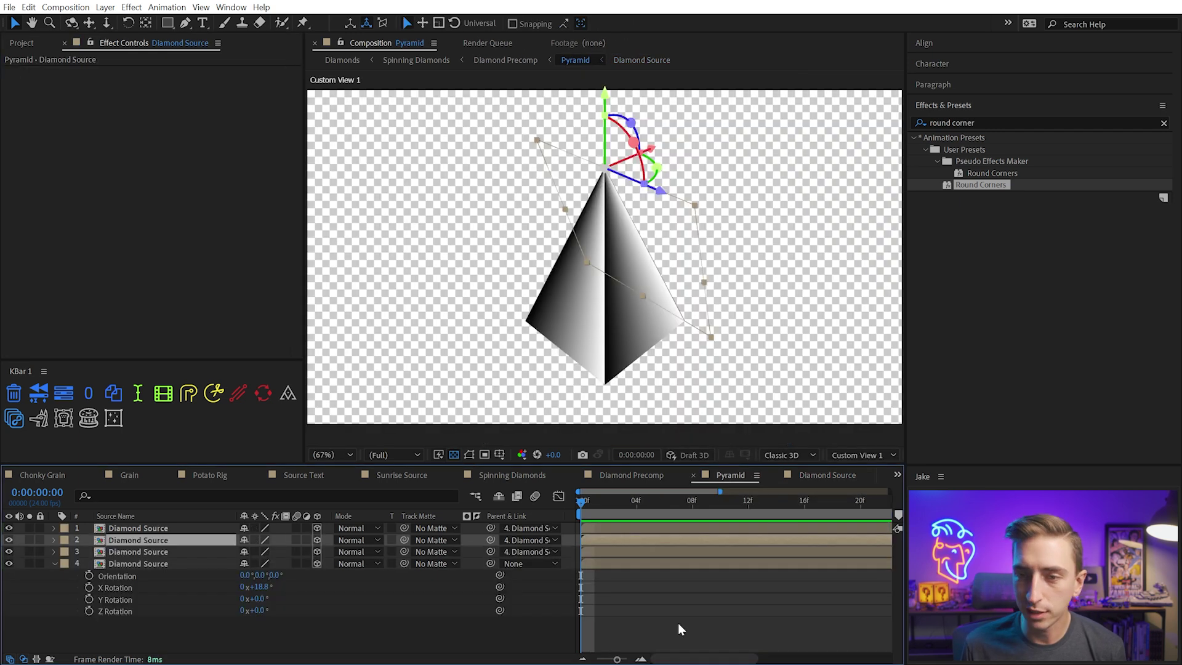
left_click(149, 528)
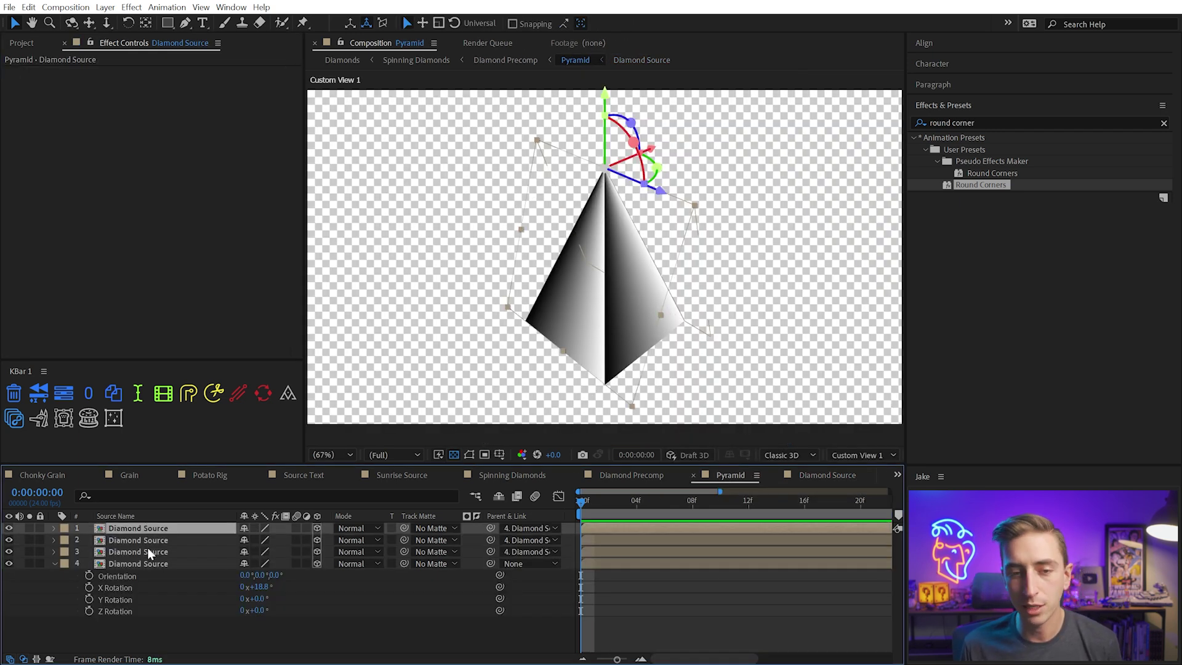
left_click(150, 564)
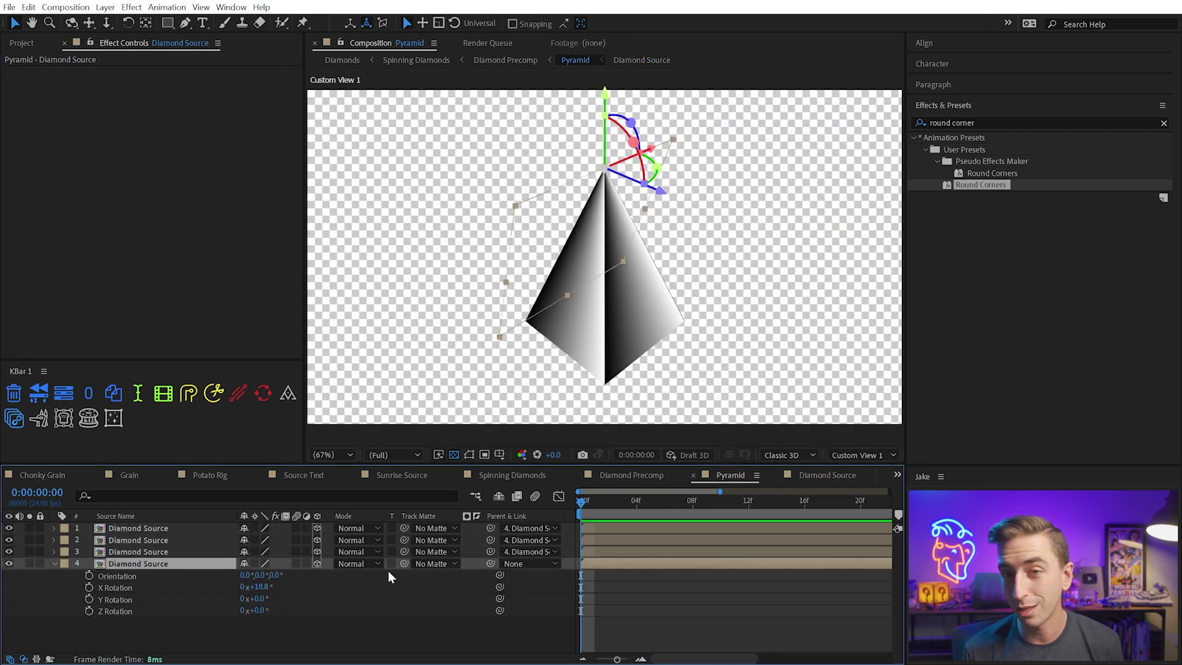
key("c")
left_click_drag(646, 344, 663, 277)
key("c")
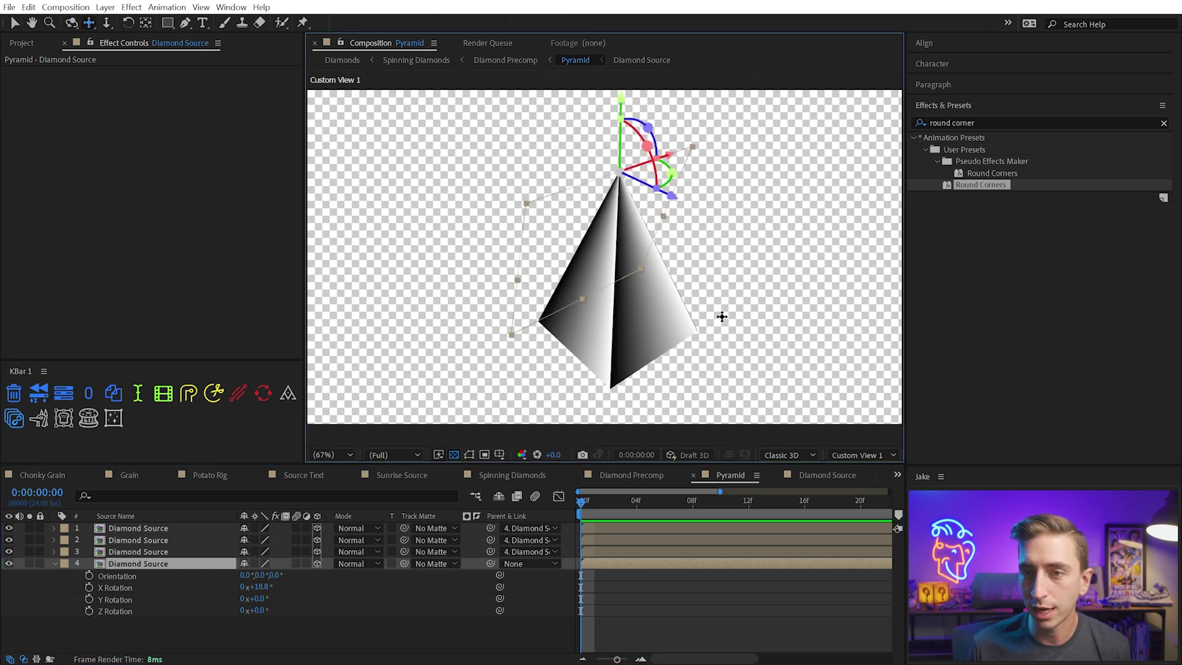
left_click_drag(720, 317, 573, 249)
key("c")
In Diamond Precomp, collapse the Diamond Bottom and Top layers and orbit the diamonds
left_click(629, 476)
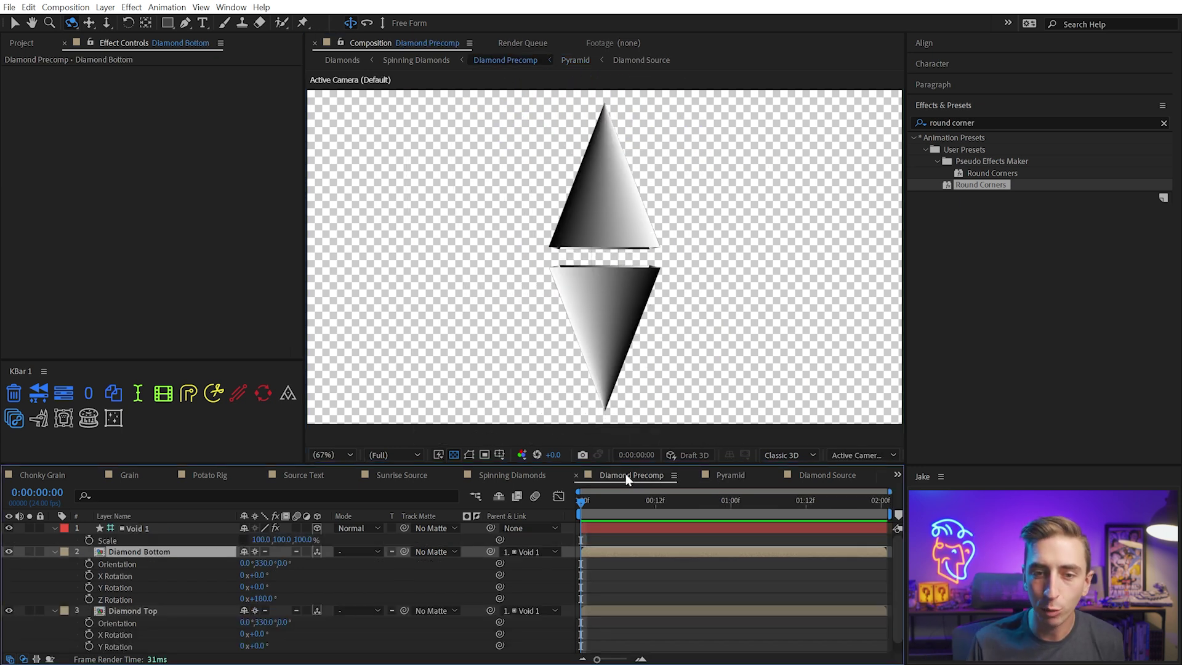
left_click(54, 552)
left_click(53, 564)
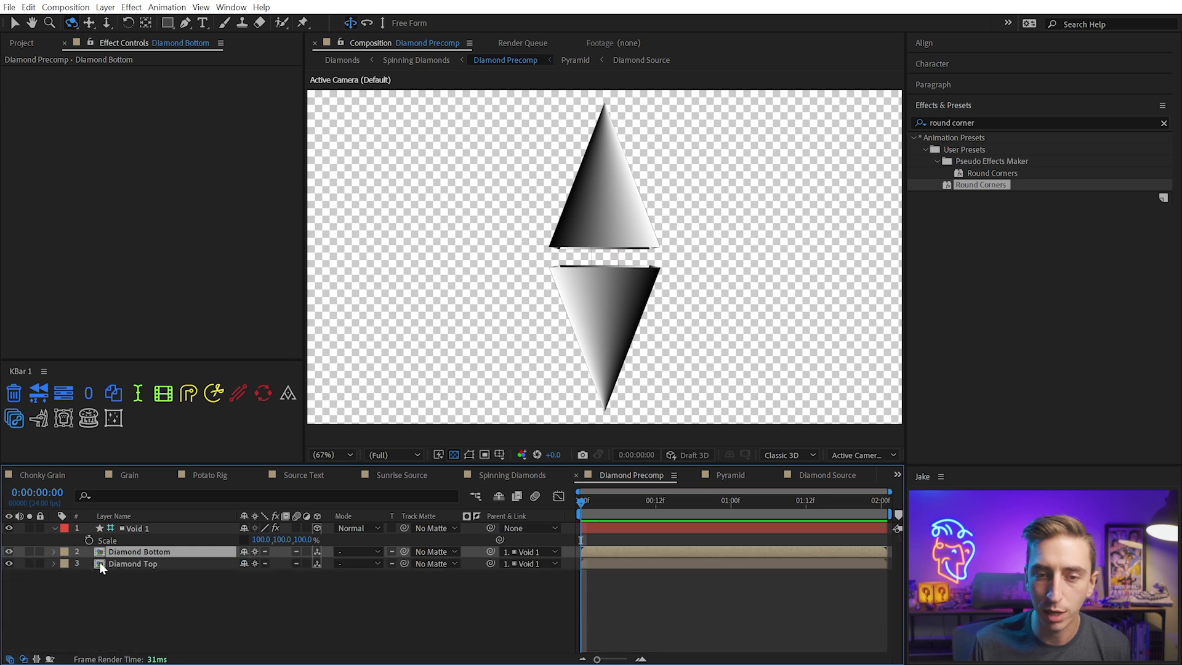
left_click_drag(645, 222, 508, 472)
Scrub the Spinning Diamonds timeline, then open Diamonds via the mini-flowchart
left_click(508, 472)
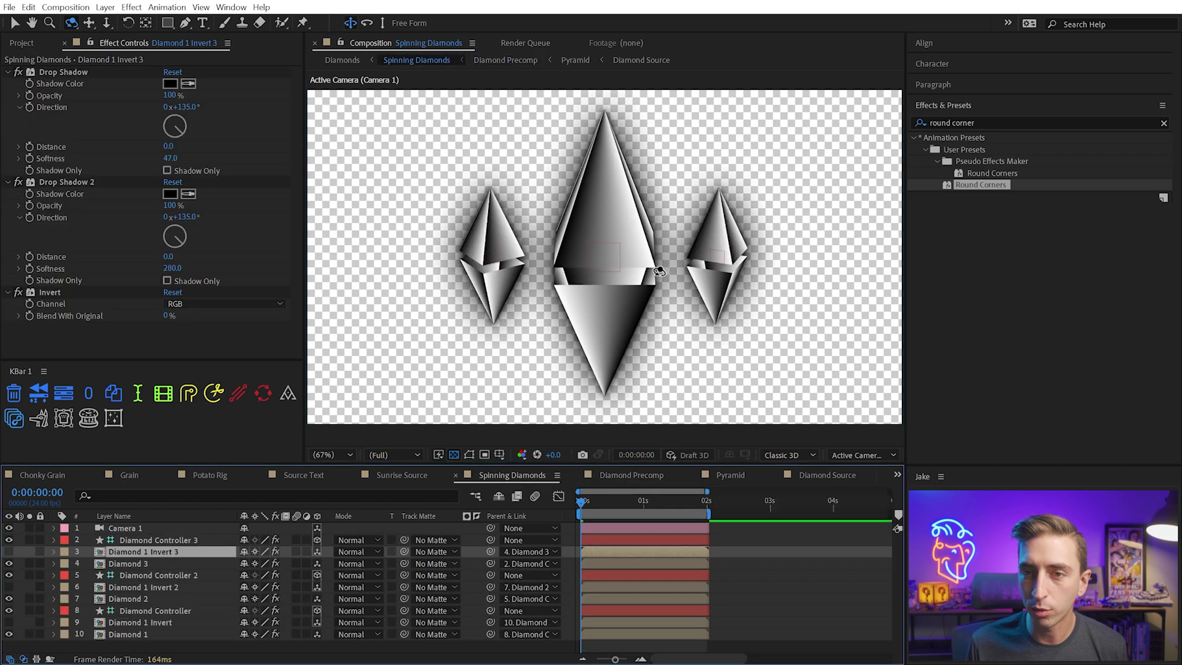
mouse_move(592, 497)
left_mouse_down()
mouse_move(664, 496)
mouse_move(596, 499)
left_mouse_up()
key("Home")
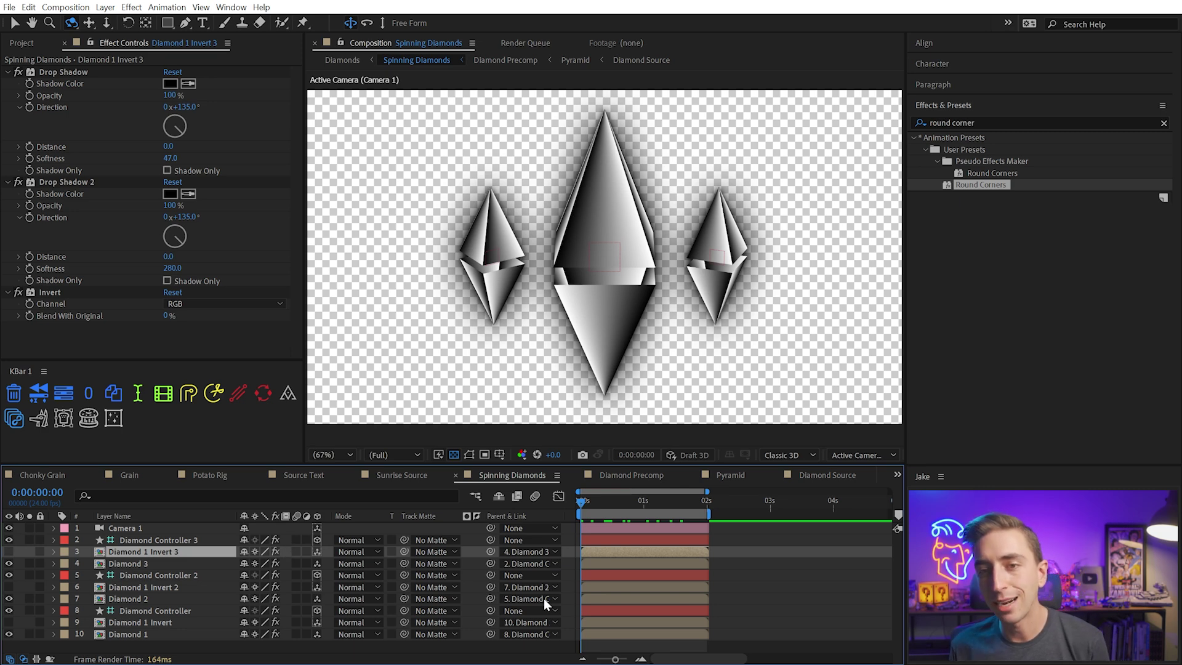
left_click_drag(589, 504, 562, 511)
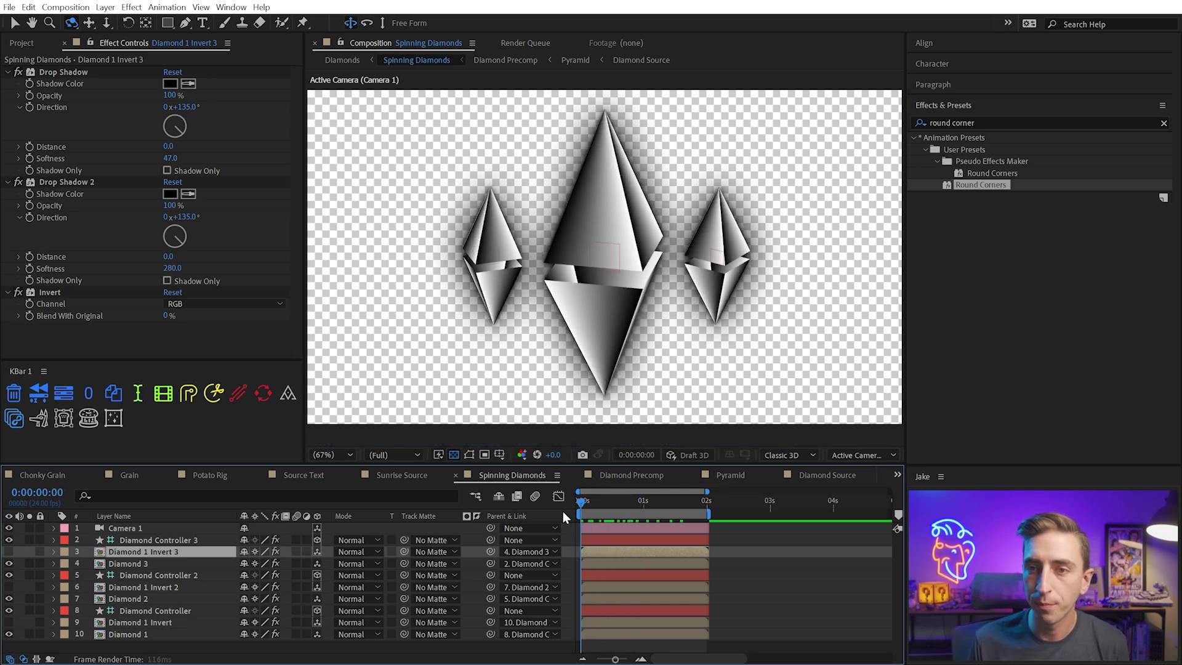
key("v")
key("Tab")
left_click(538, 552)
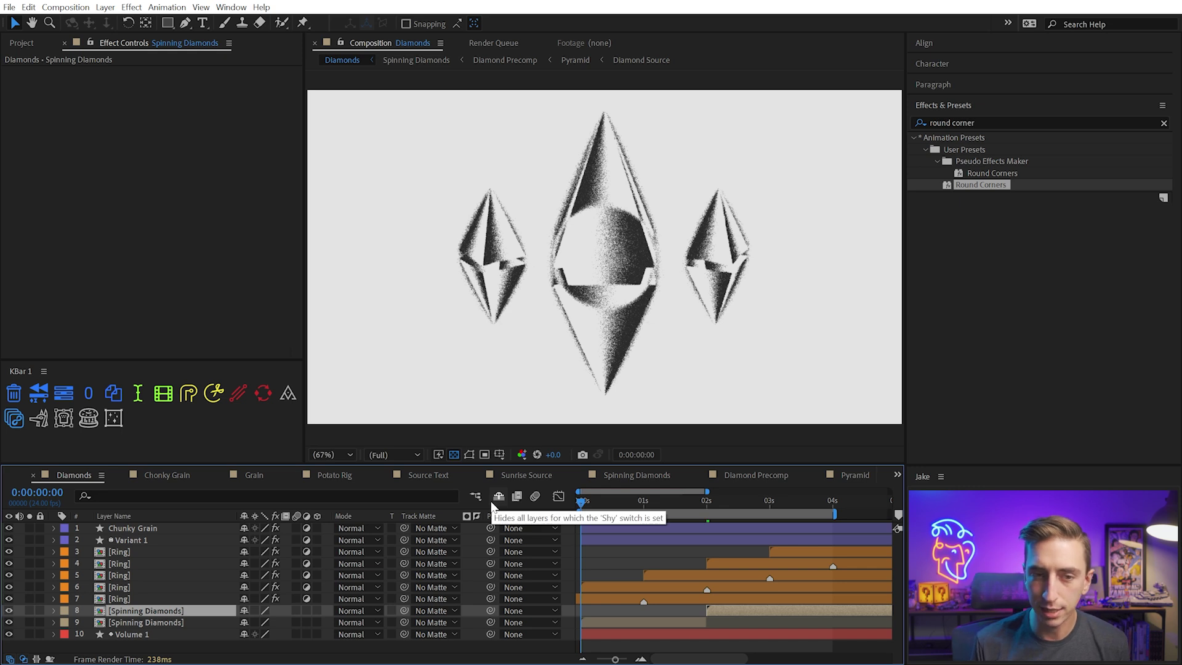
left_click(8, 529)
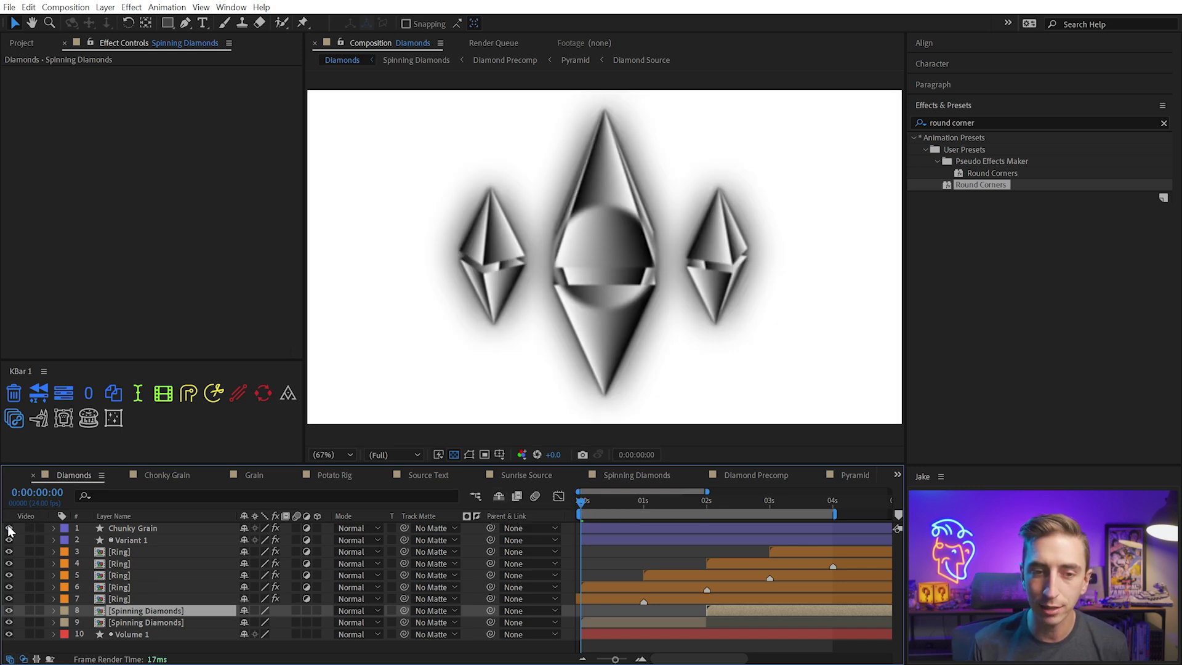
left_click(9, 528)
left_click(116, 530)
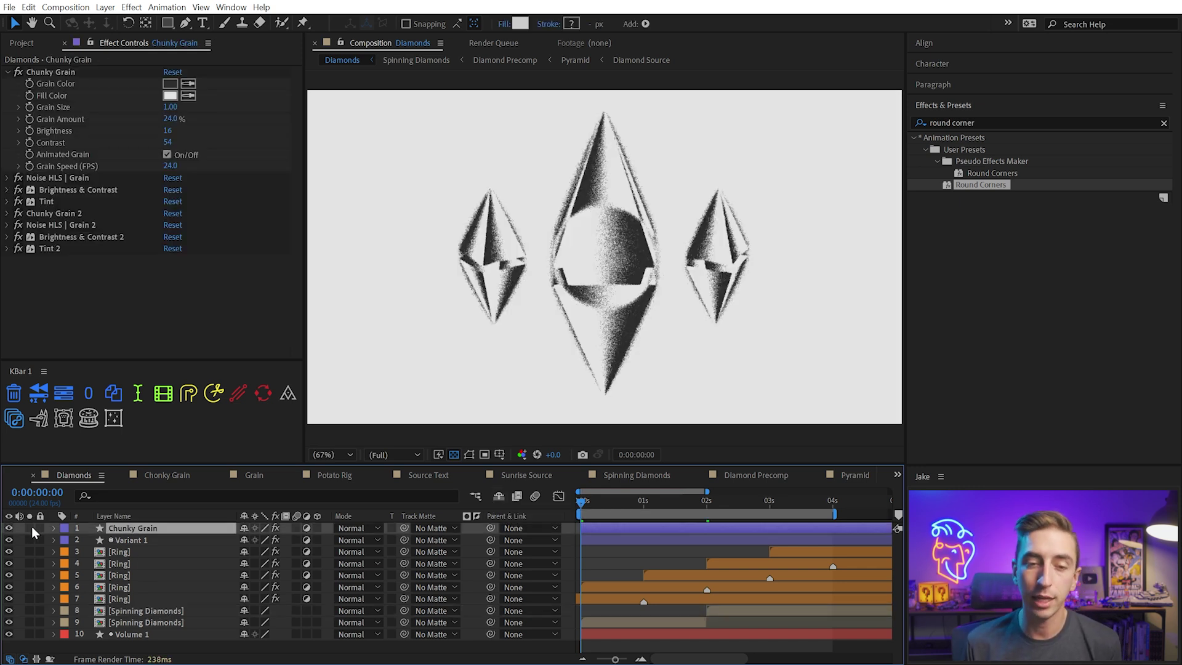
left_click(9, 528)
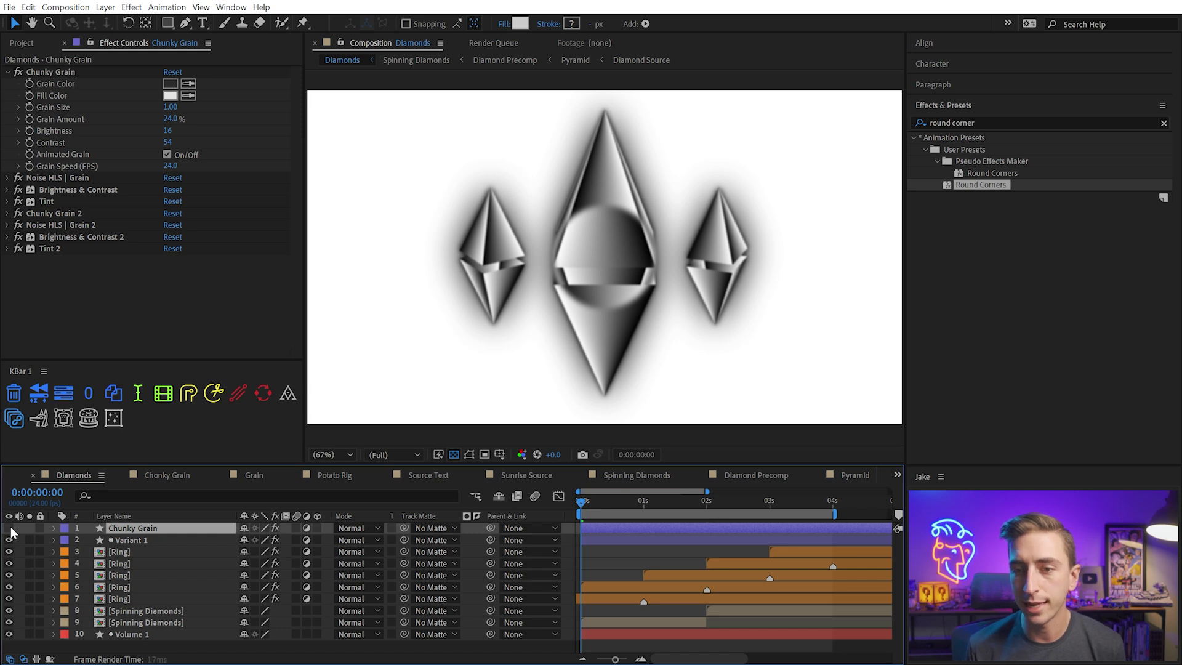
key("space")
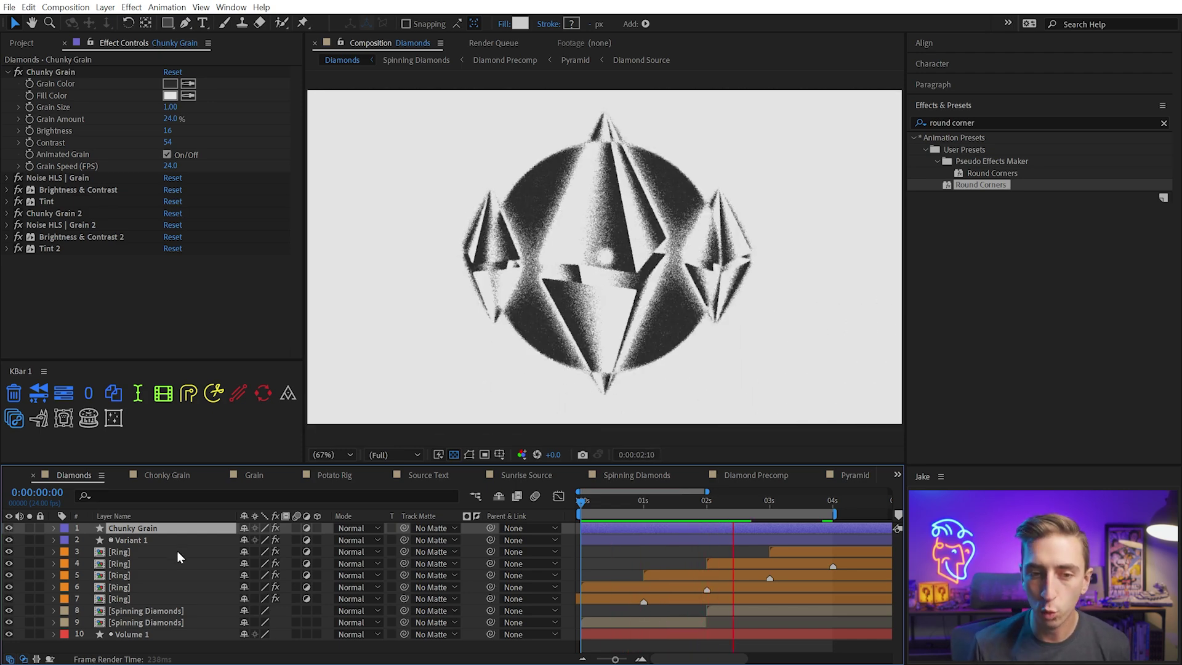
double_click(120, 599)
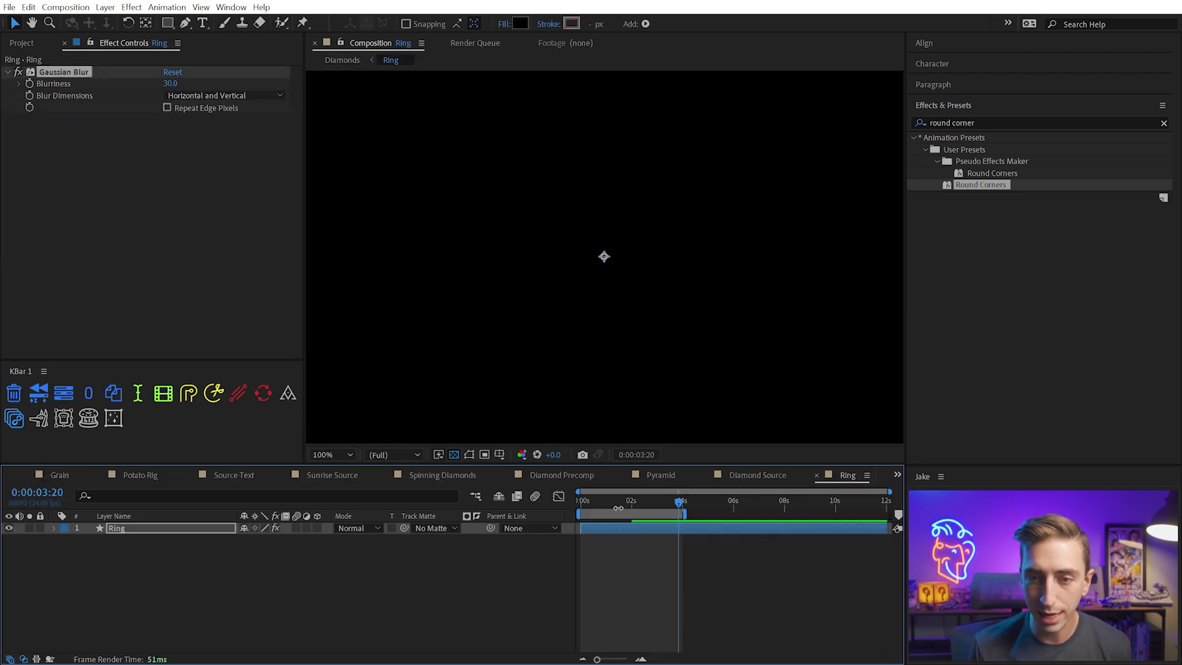
key("space")
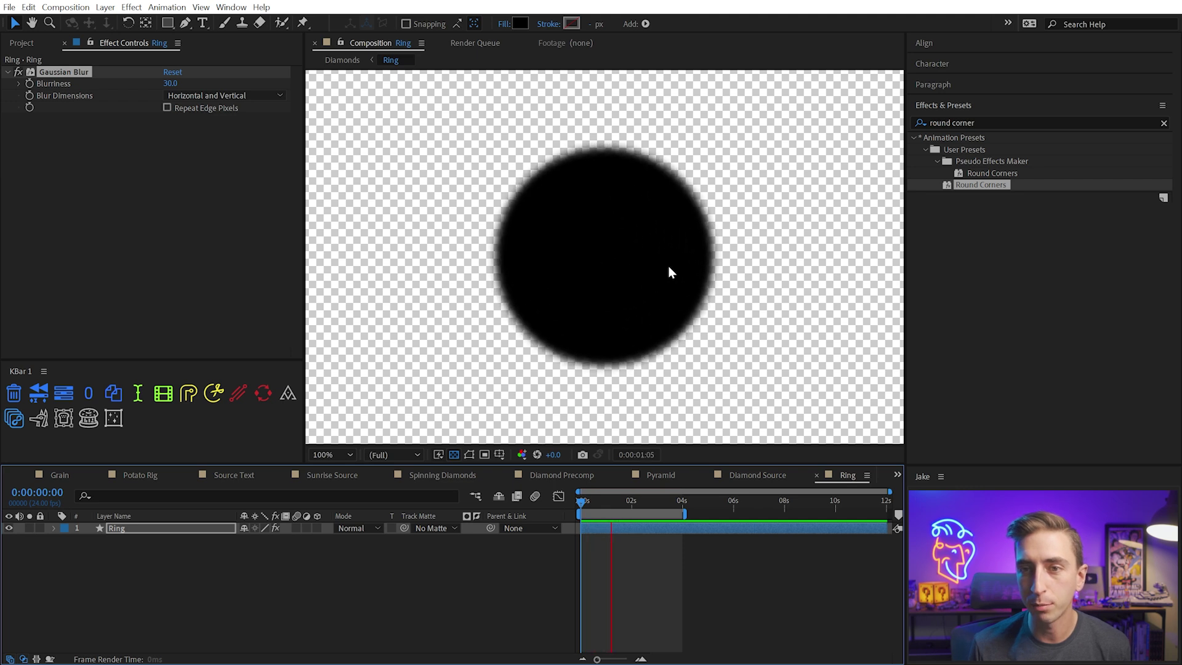
key("comma")
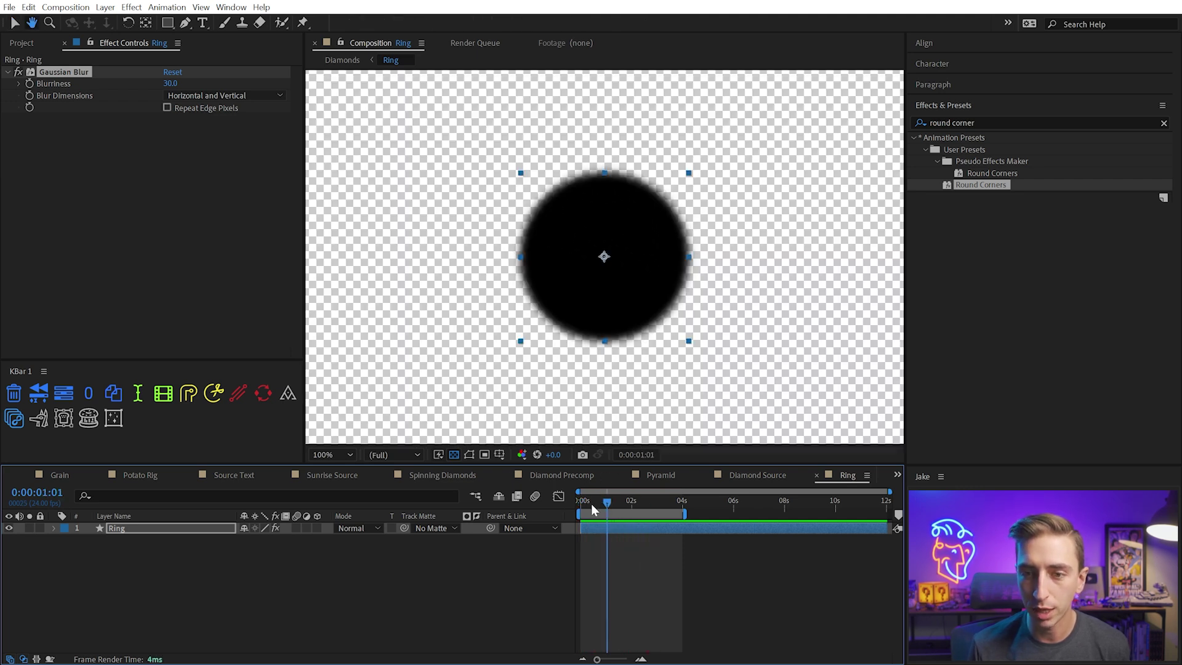
left_click_drag(592, 503, 645, 502)
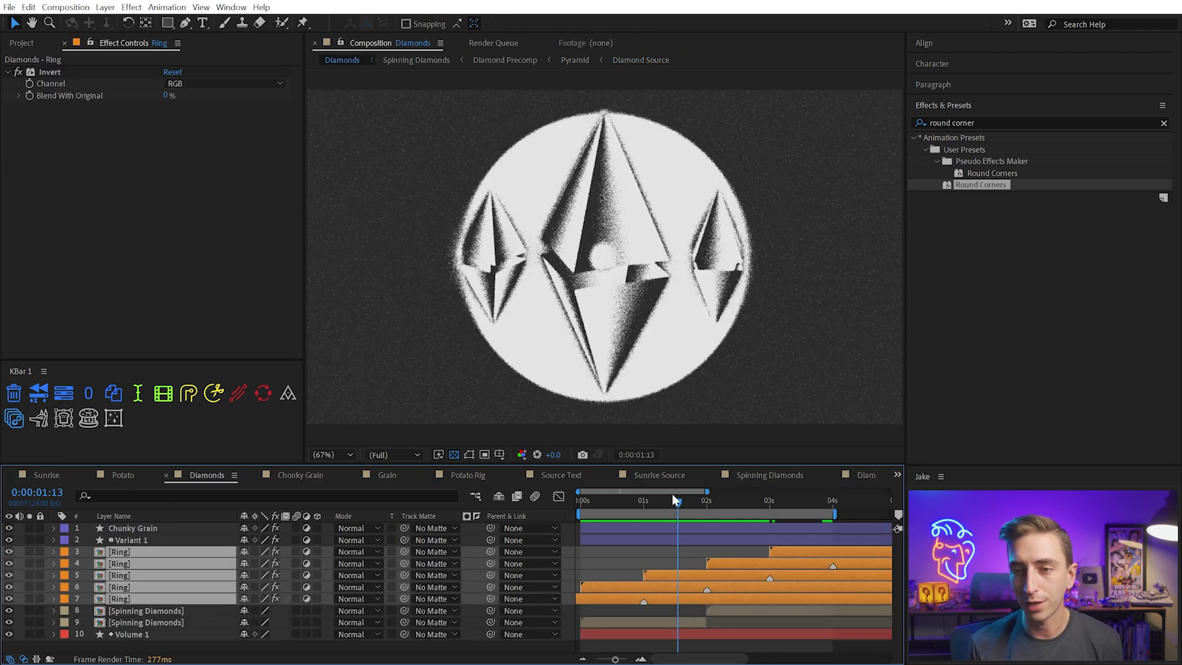
left_click_drag(676, 500, 556, 540)
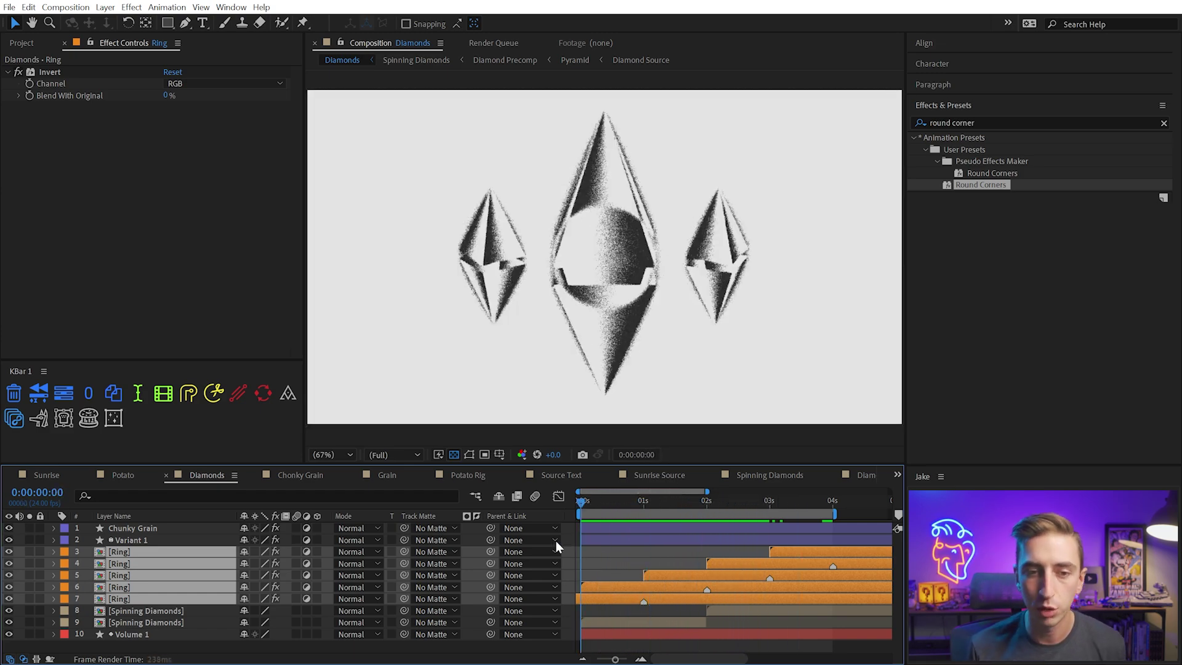
key("space")
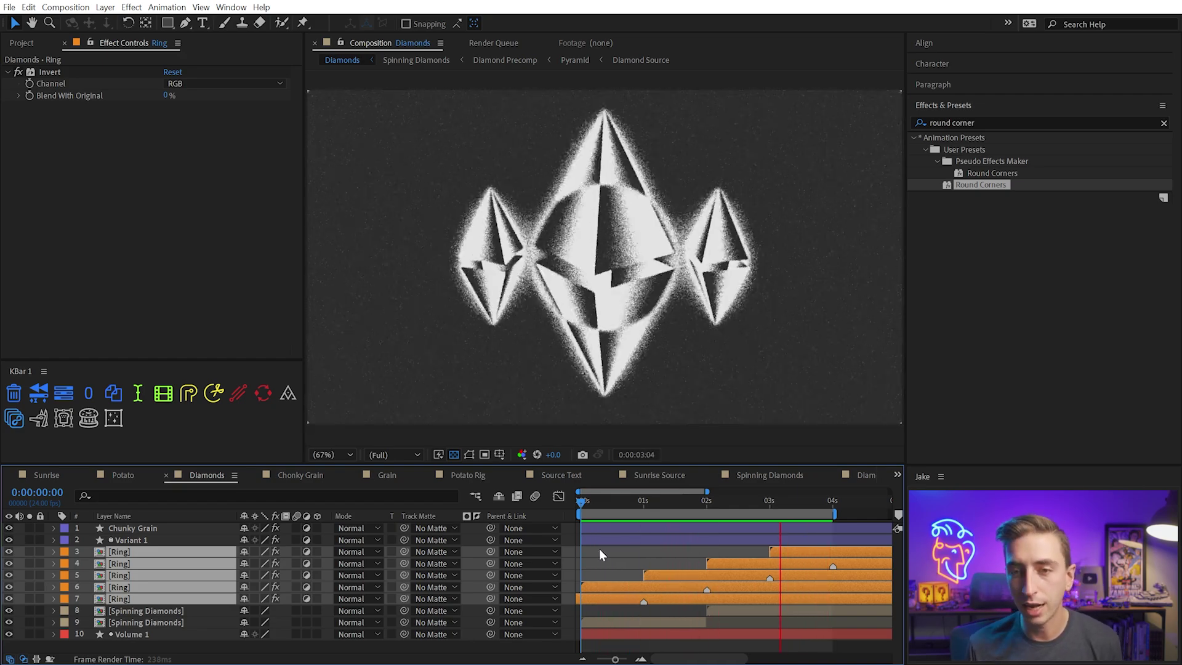
left_click(622, 558)
left_click_drag(608, 501, 645, 493)
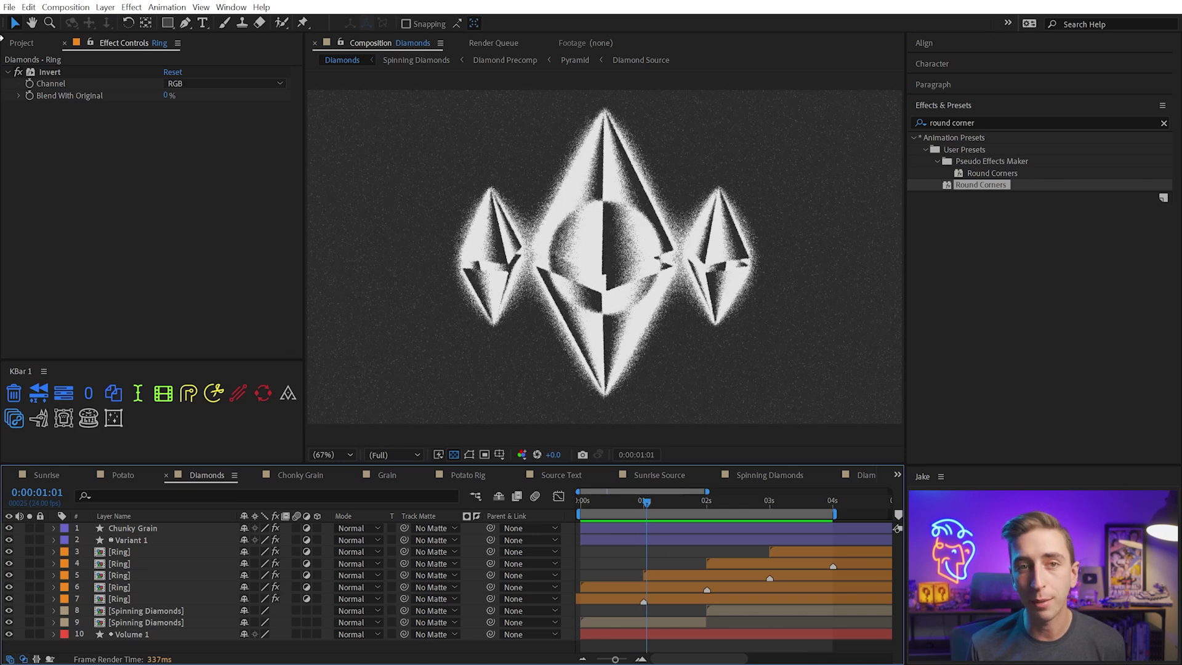
Add the Textures > Paper images atop Diamonds and precompose them with Texture Looper
left_click(22, 45)
left_click(8, 169)
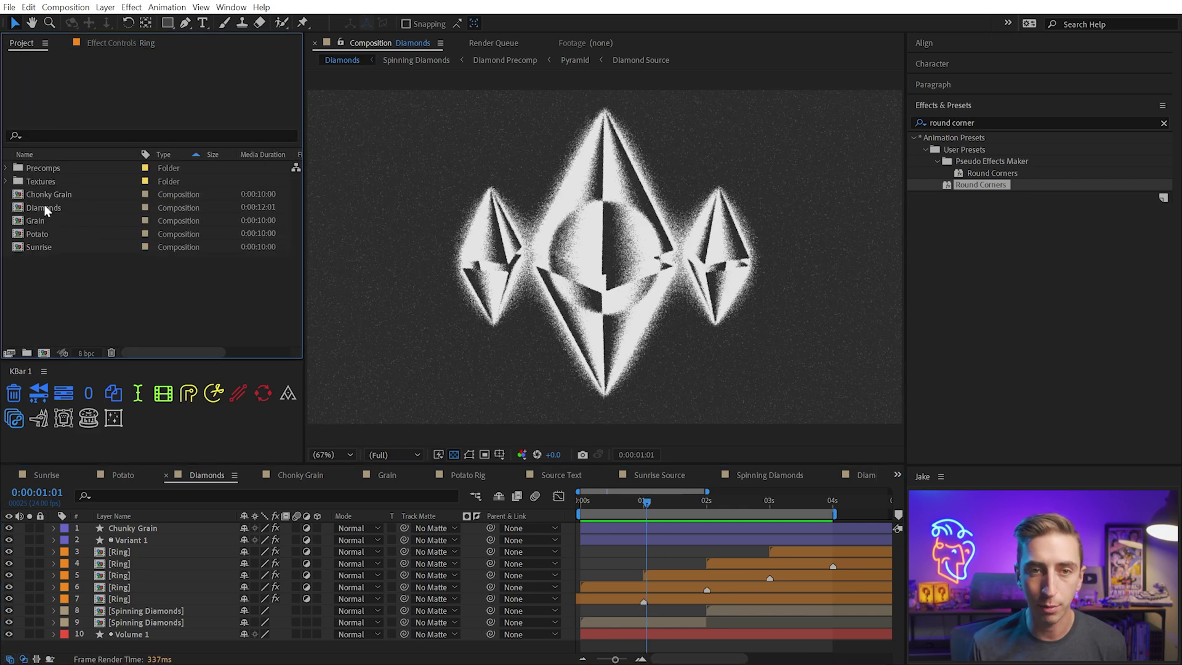
left_click(43, 234)
left_click(18, 186)
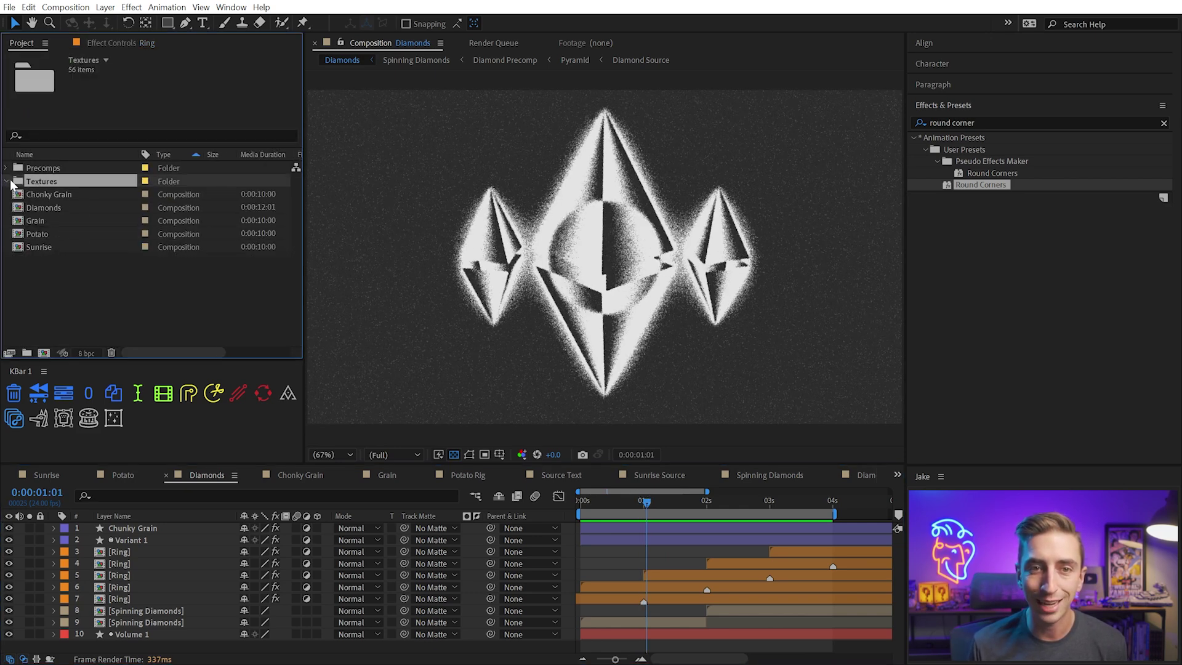
left_click(8, 182)
left_click_drag(49, 221, 121, 531)
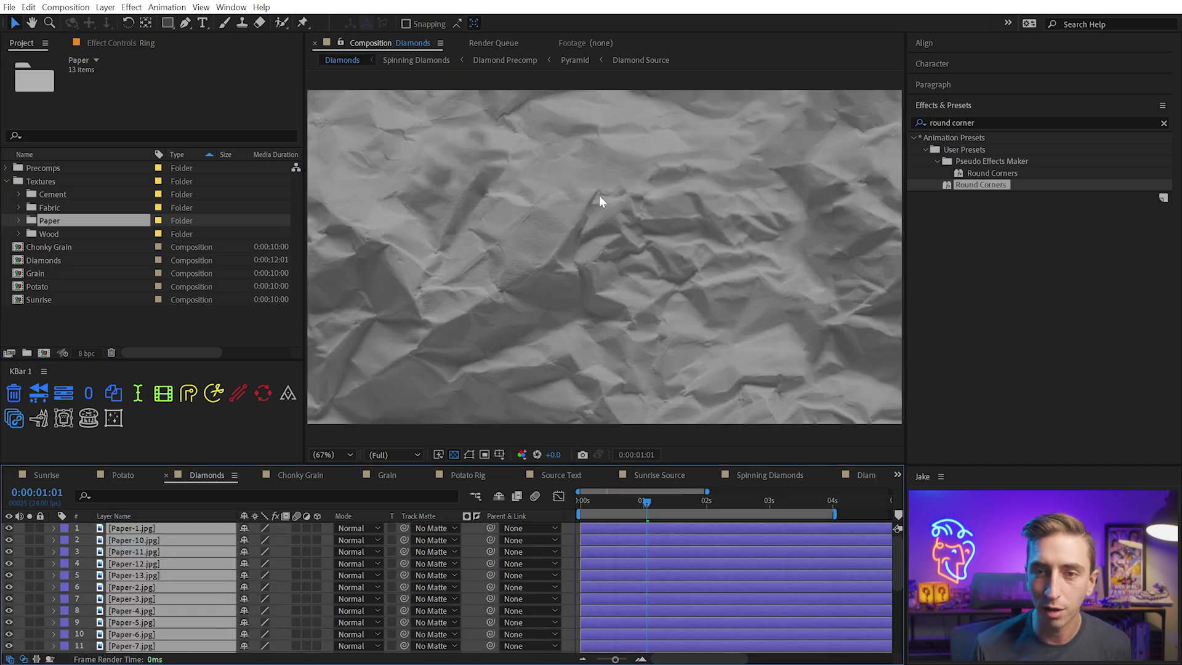
scroll(143, 582, "down", 3)
scroll(141, 567, "up", 3)
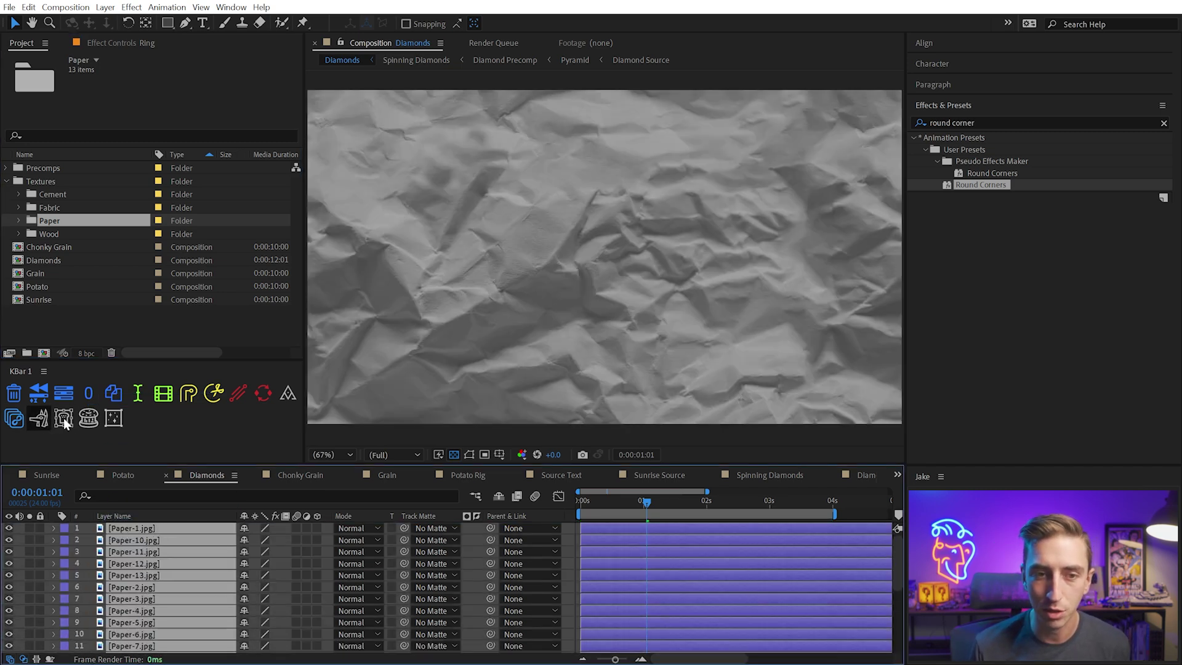
left_click(12, 425)
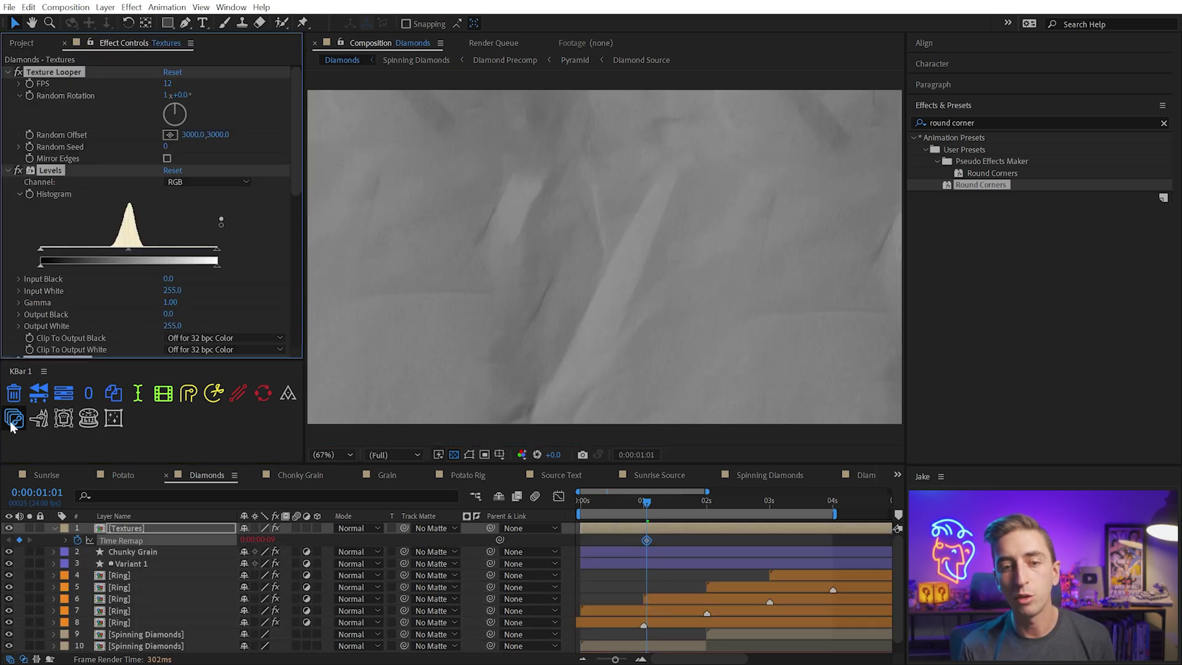
Set the Textures layer's blend mode to Overlay
left_click(618, 511)
key("Home")
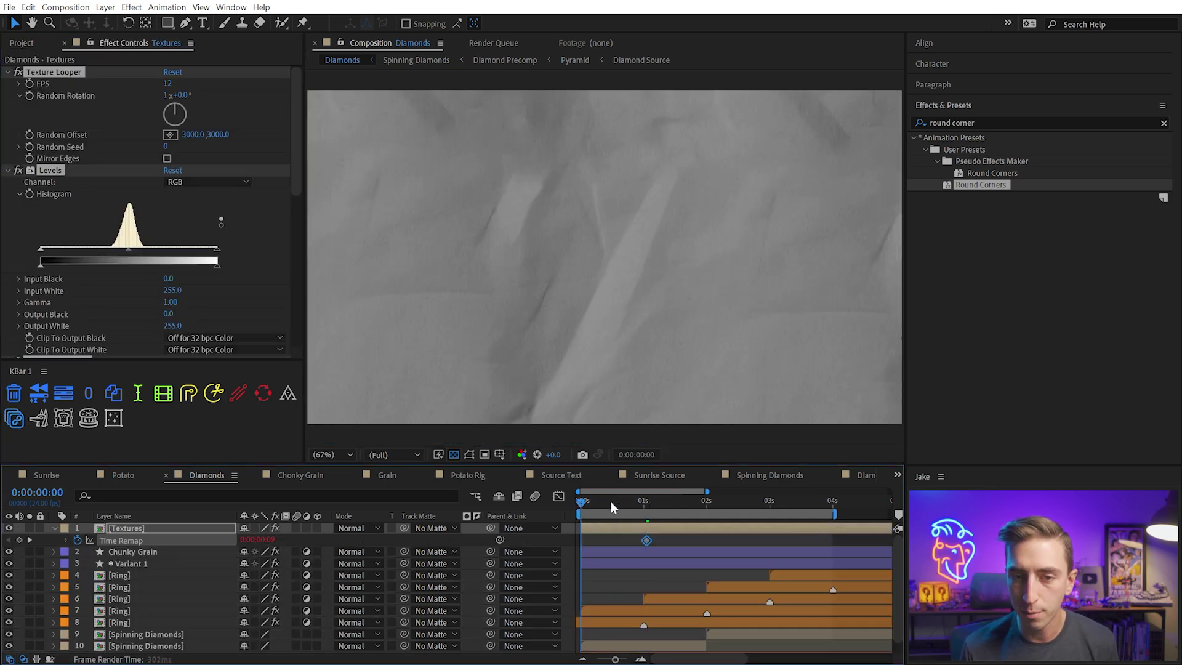
left_click(377, 529)
left_click(394, 620)
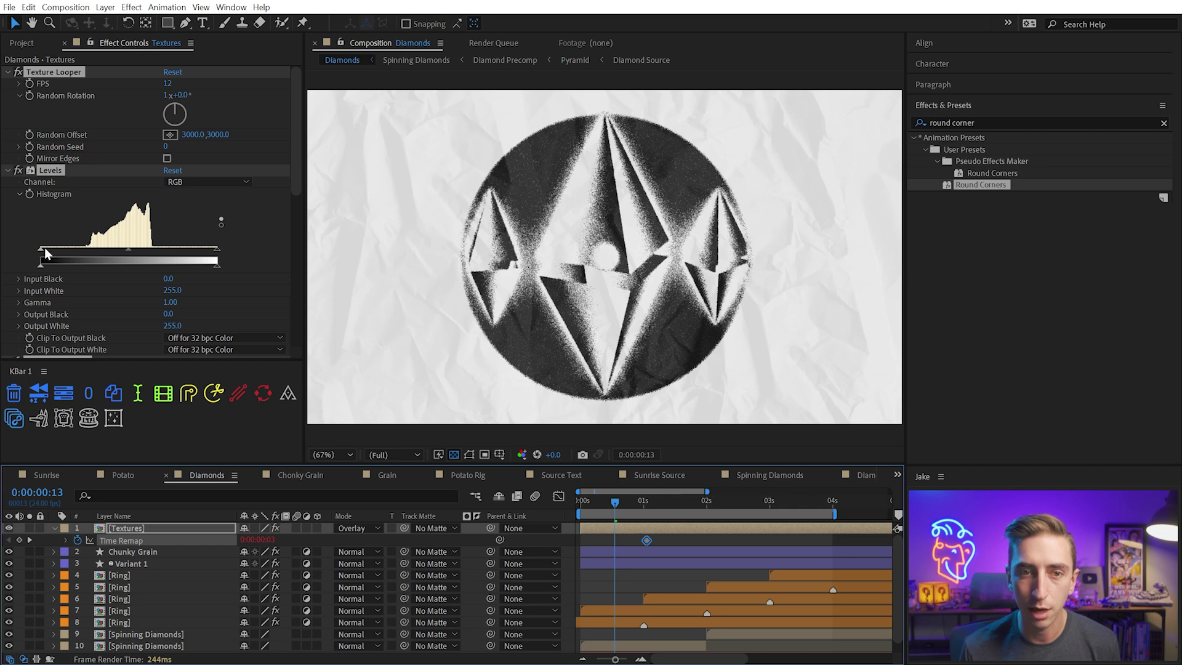
Set Levels to 56/174 input and 96/169 output, then preview the result
left_click_drag(42, 248, 79, 248)
left_click_drag(217, 248, 203, 249)
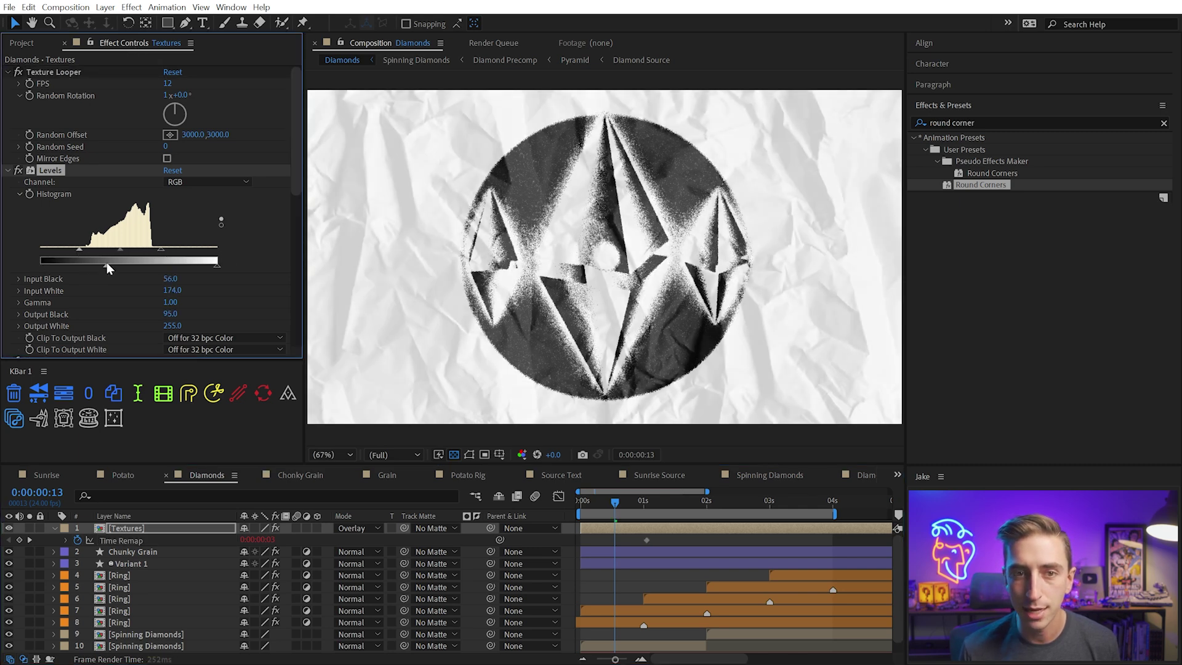
left_click_drag(107, 266, 157, 268)
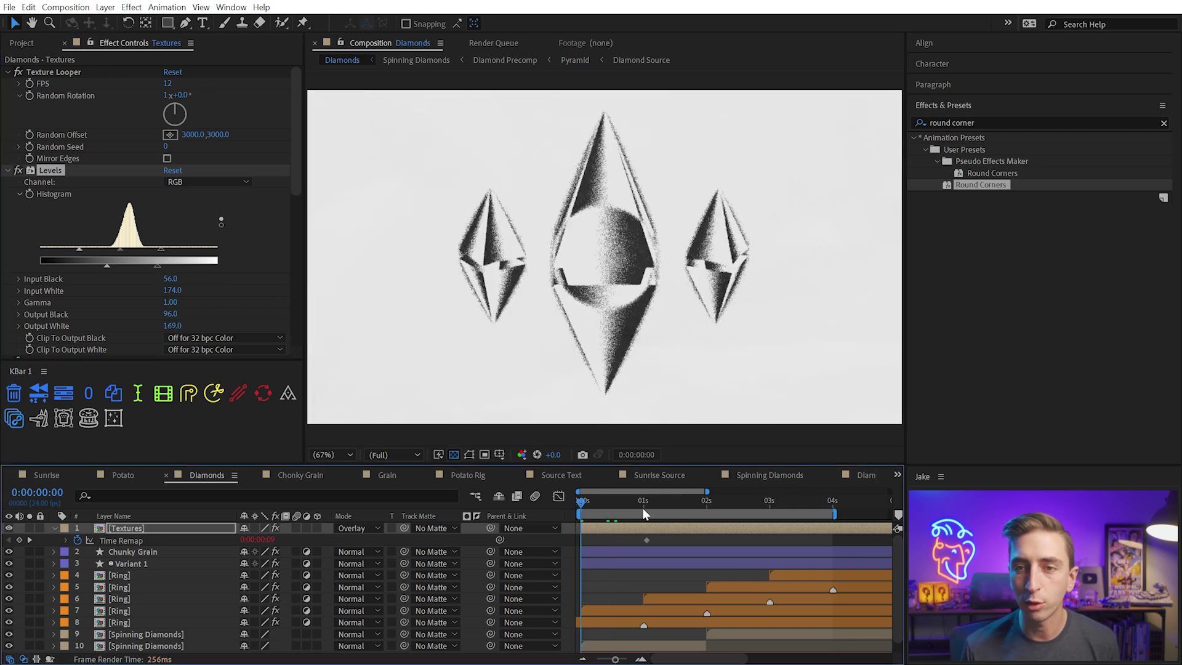
key("space")
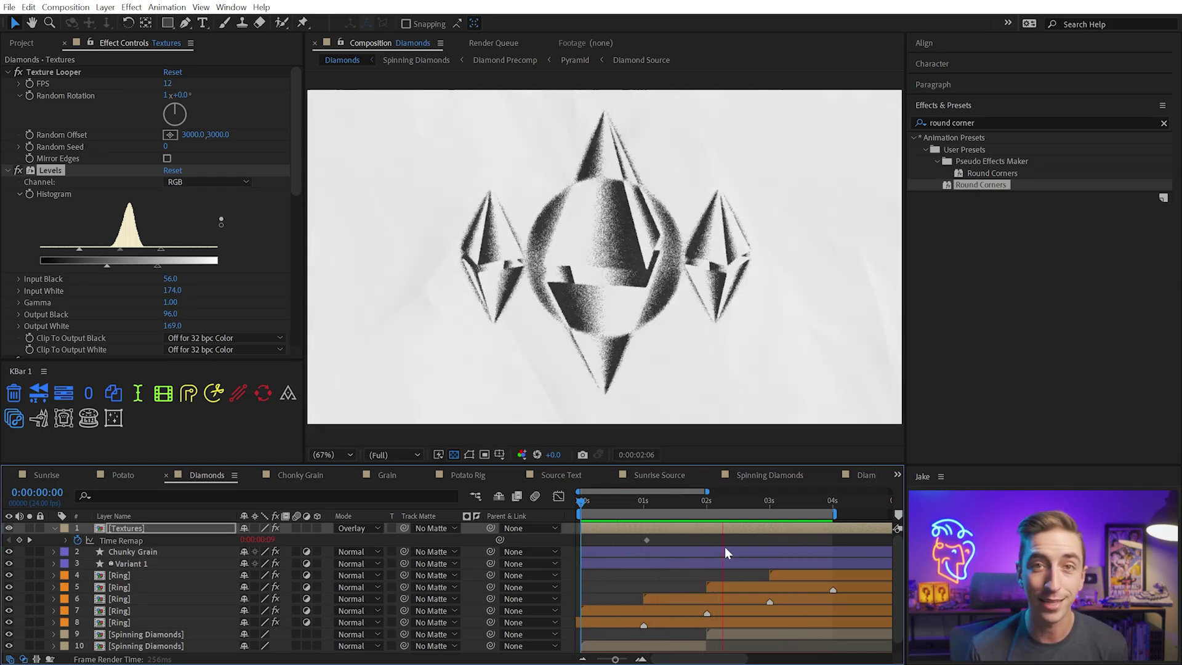
Open the Sunrise comp and inspect the sunset scene and cabin at 100% zoom
left_click(75, 478)
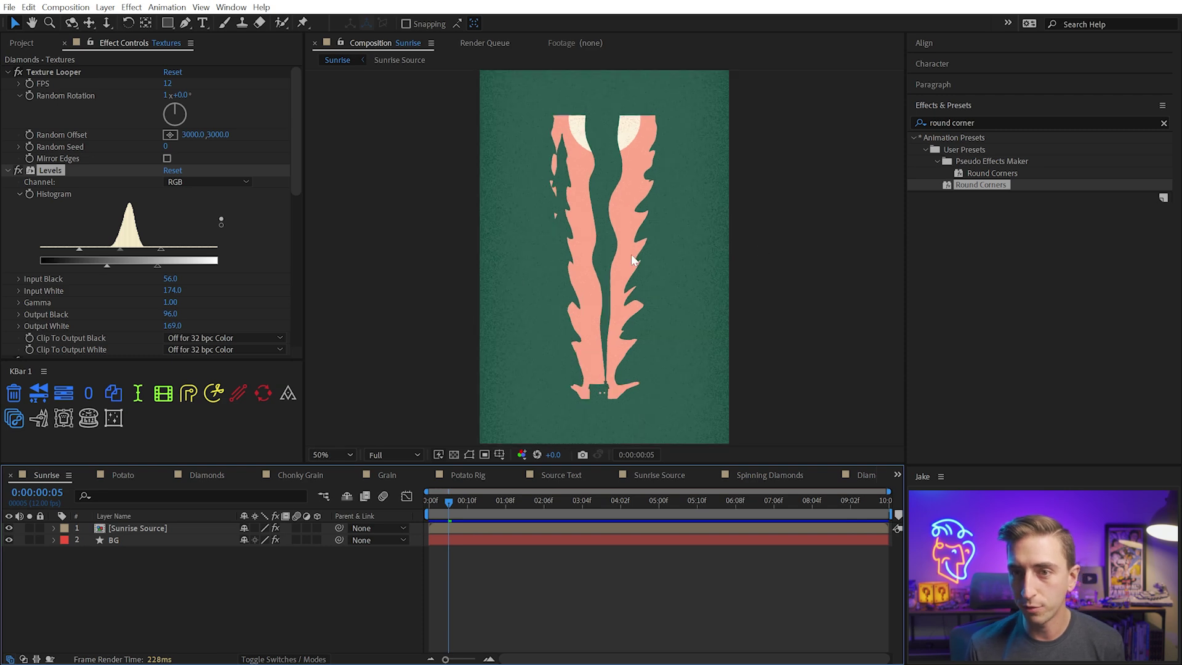
key("grave")
key("slash")
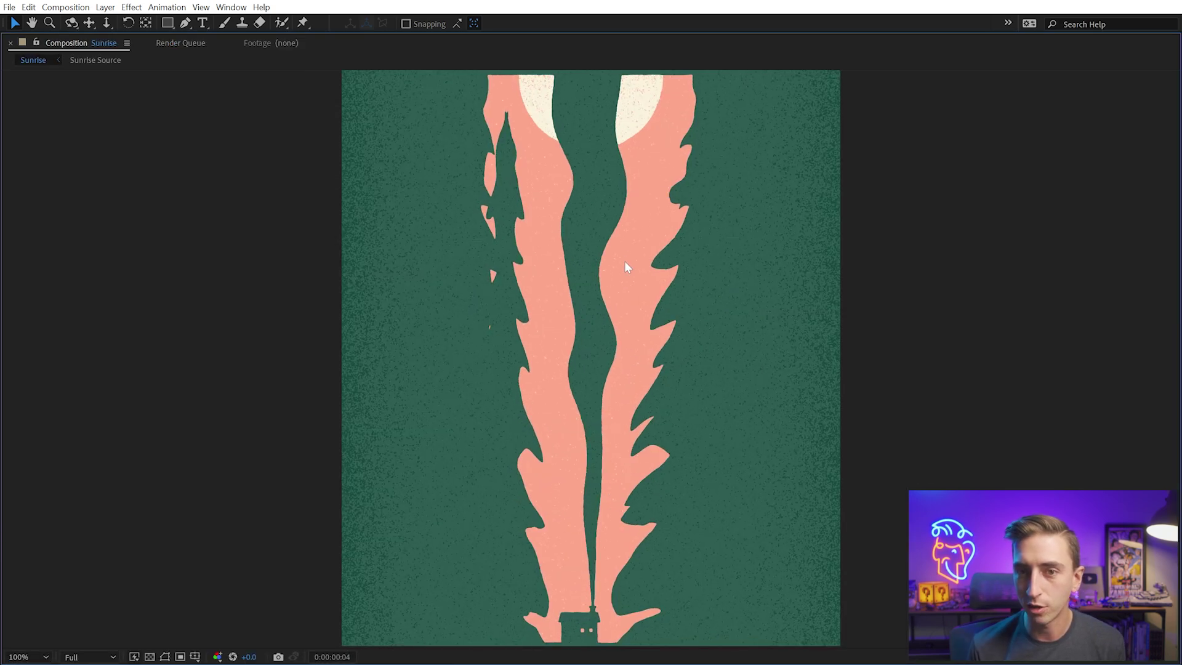
left_click_drag(680, 132, 680, 238)
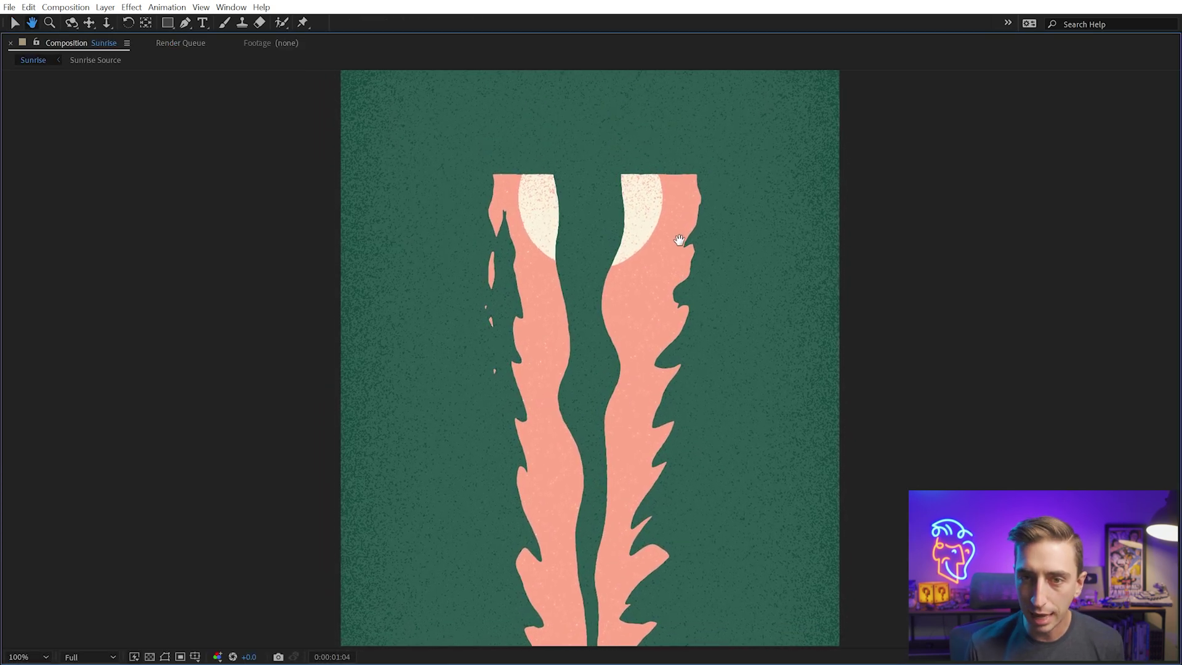
left_click(15, 23)
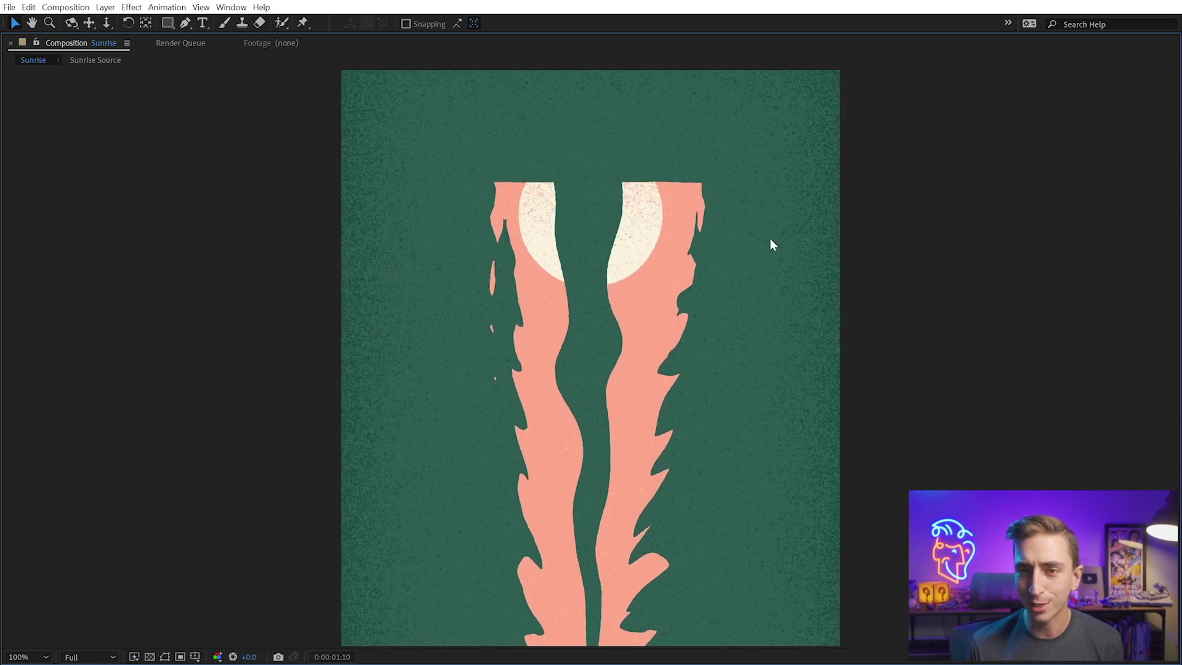
key("h")
left_click_drag(793, 436, 763, 280)
key("v")
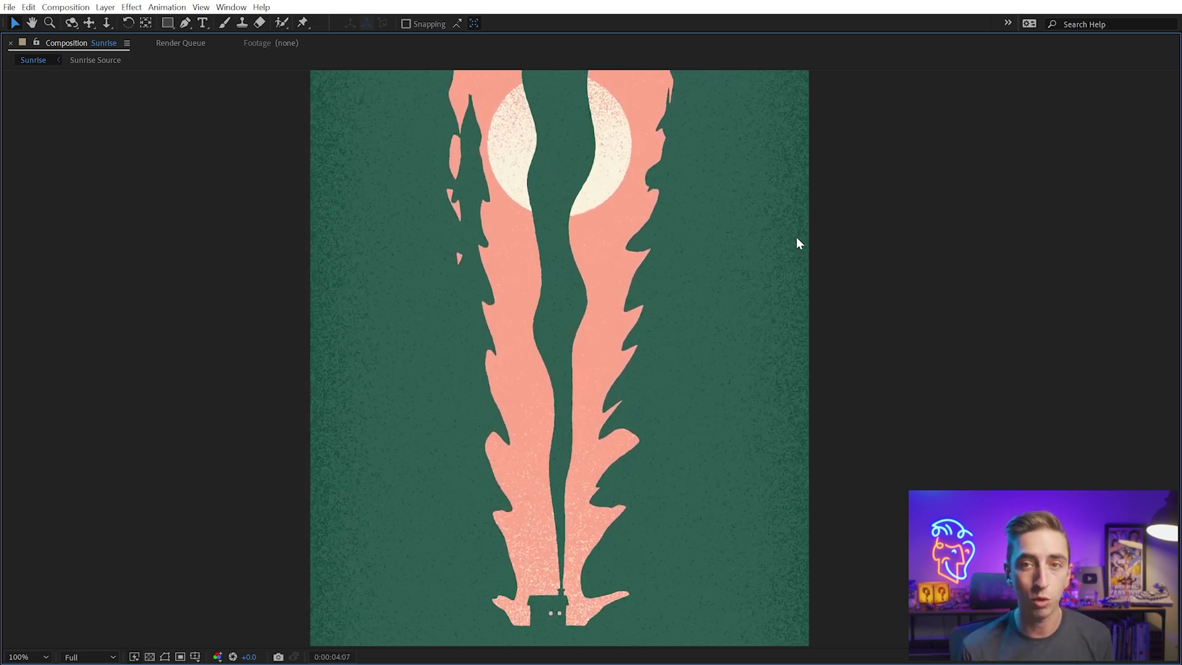
key("grave")
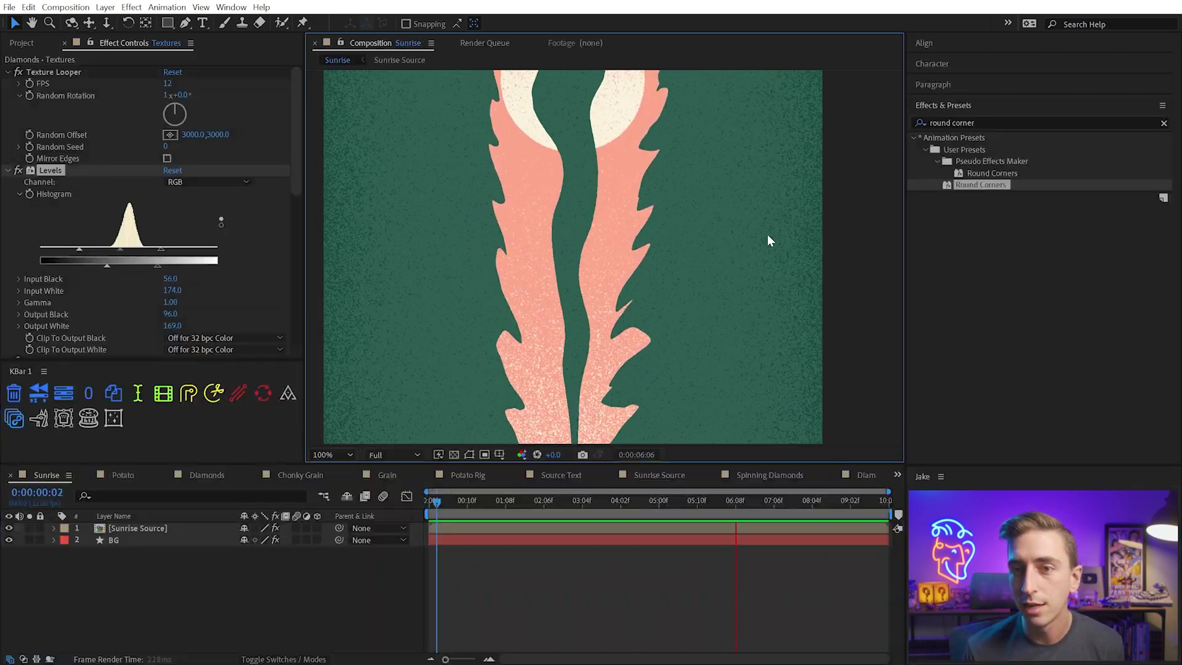
key("comma")
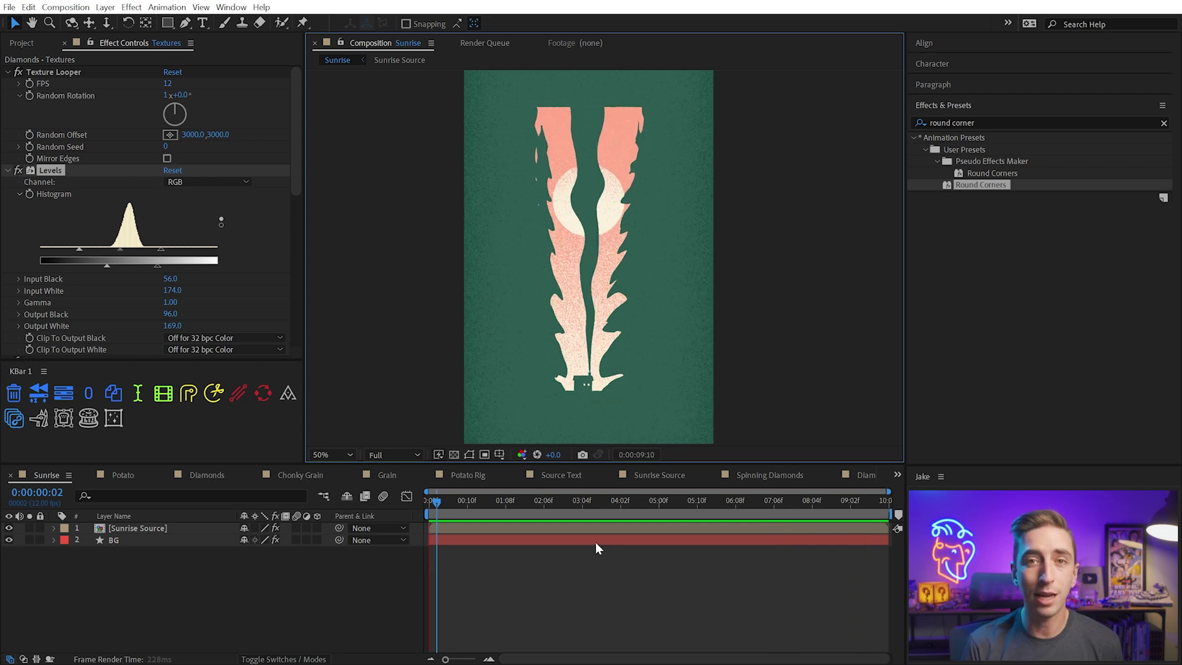
Toggle the BG layer's grain and colour effects off and back on to compare
left_click(158, 541)
key("e")
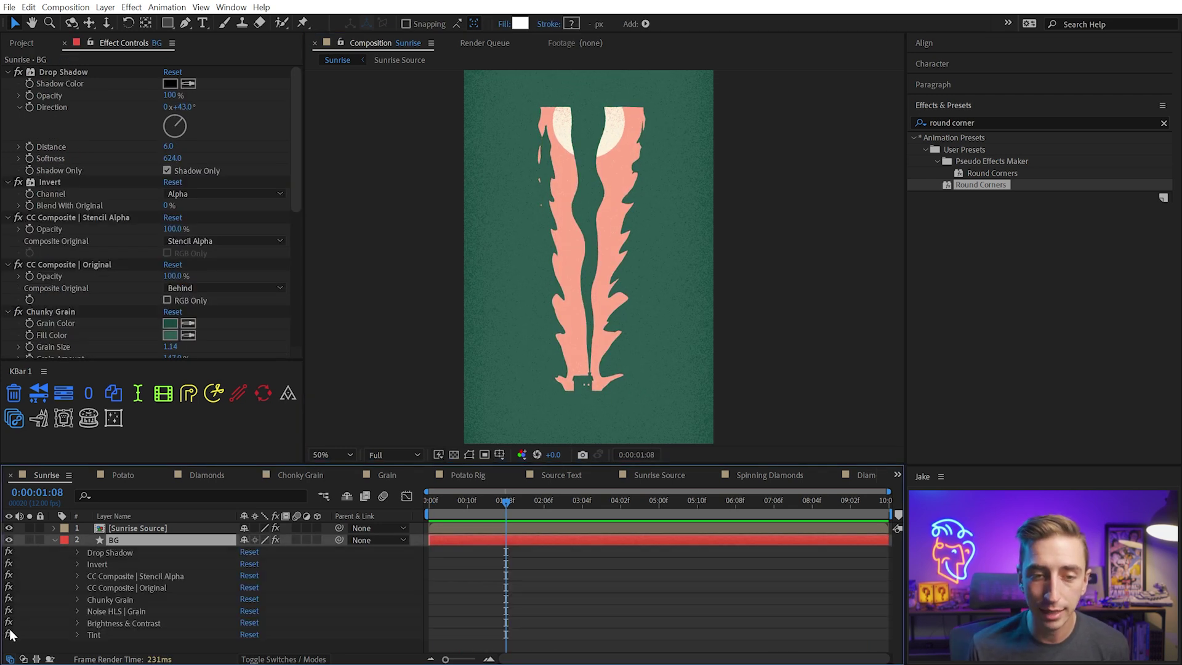
left_click_drag(10, 635, 9, 600)
key("comma")
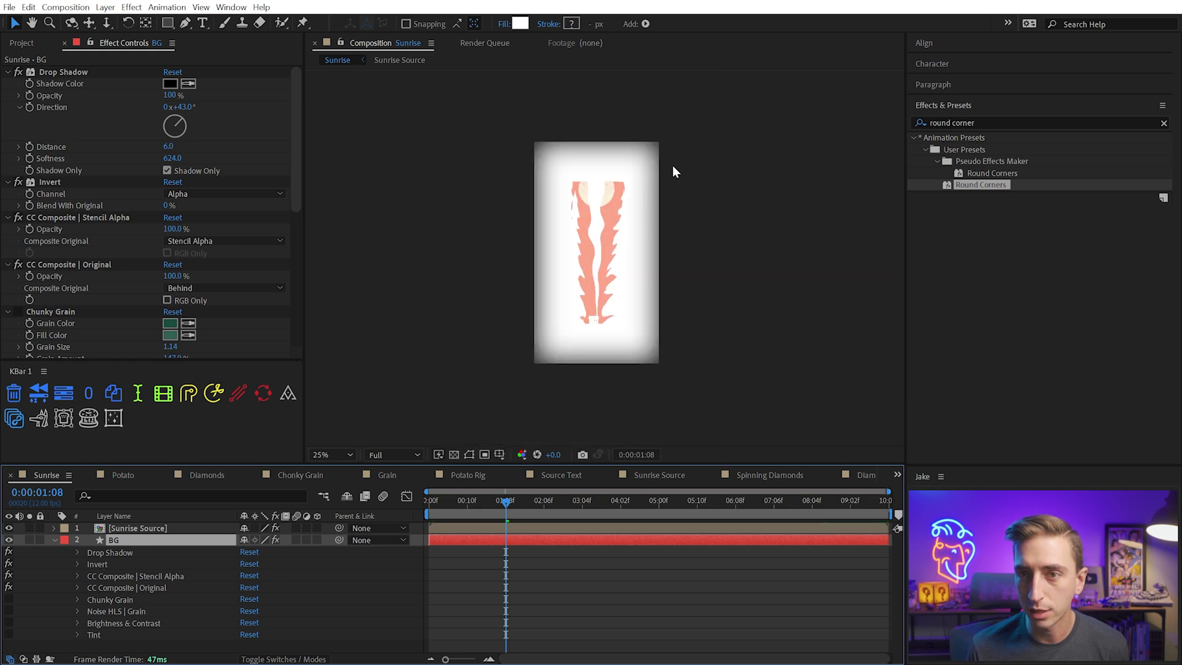
left_click_drag(11, 636, 9, 600)
scroll(607, 194, "up", 1)
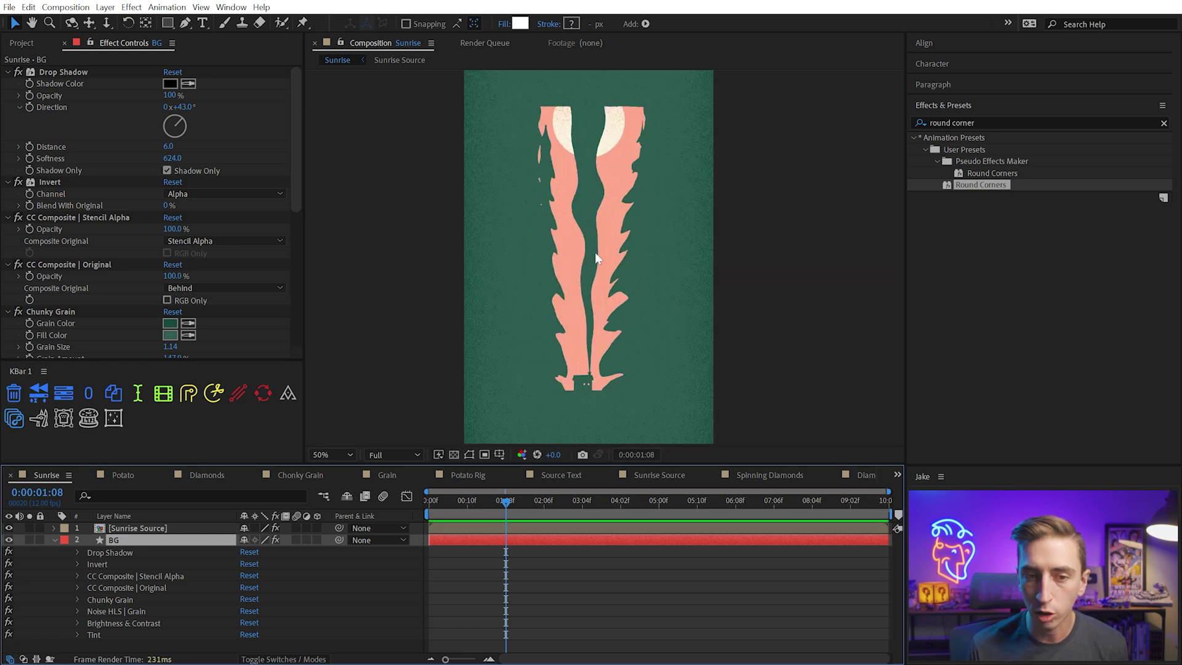
Open the Sunrise Source precomp and preview it from the start, viewing the tree bases and cabin
double_click(123, 528)
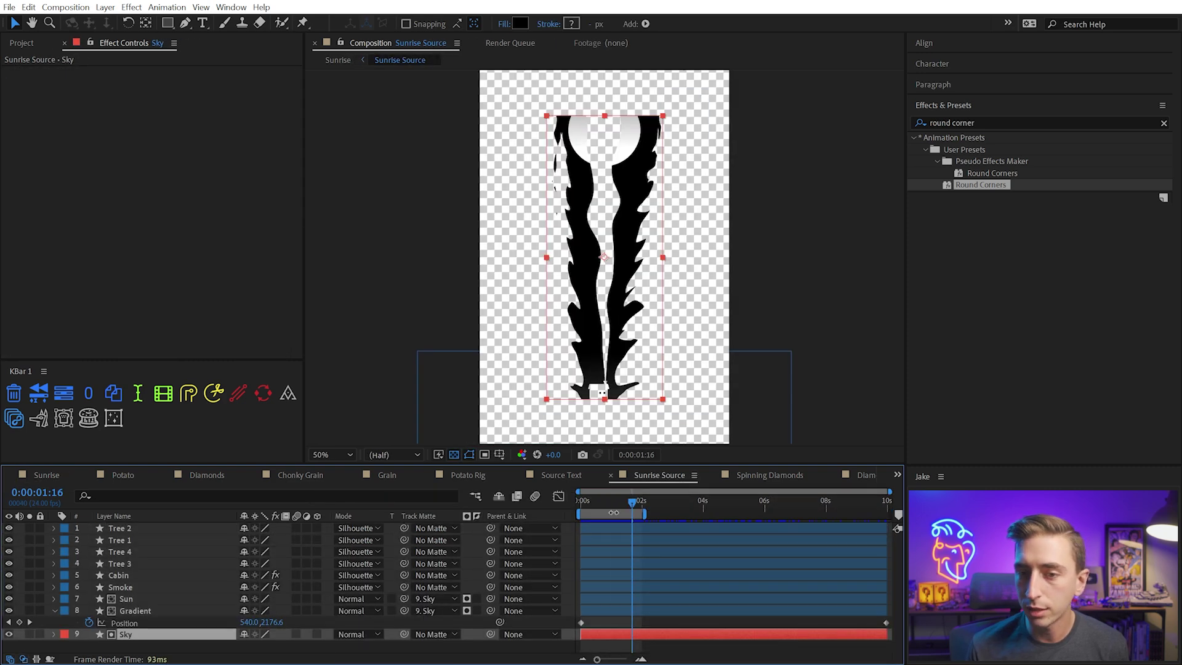
left_click(579, 507)
key("space")
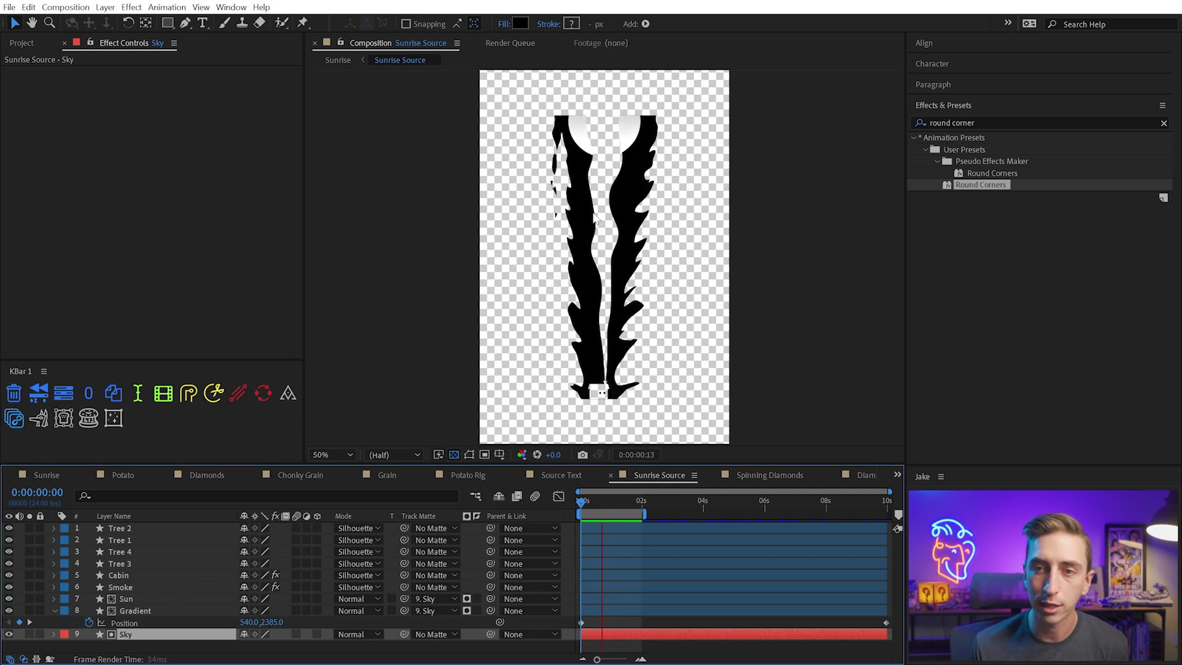
scroll(594, 256, "up", 2)
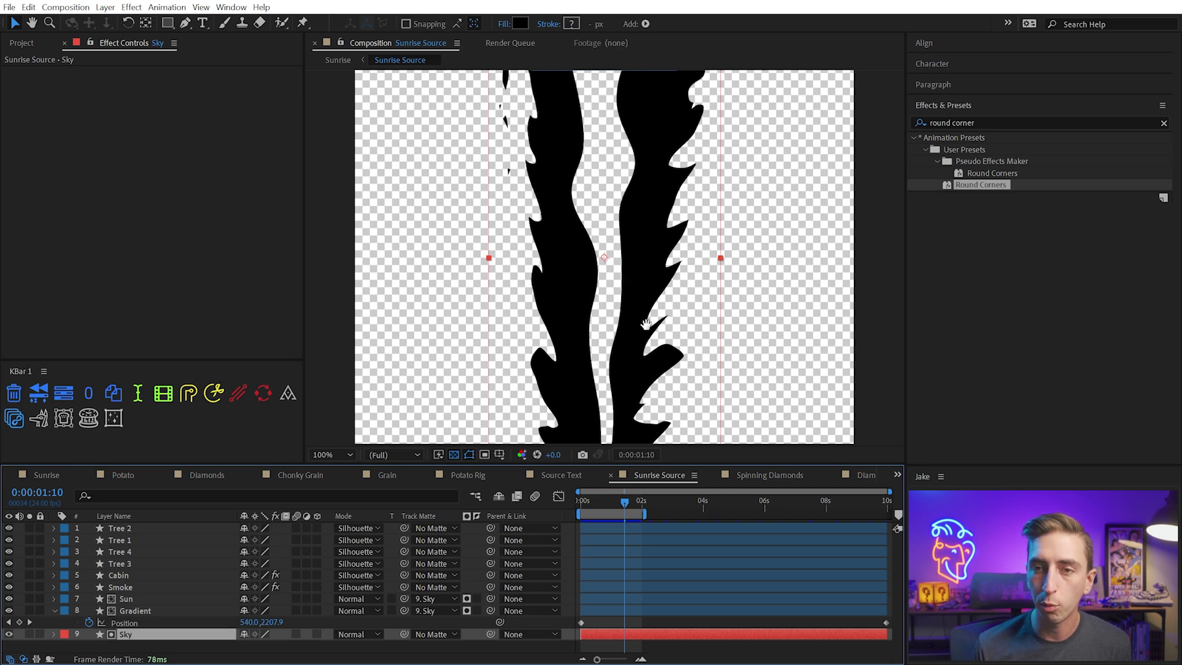
mouse_move(645, 324)
left_mouse_down()
mouse_move(664, 152)
mouse_move(674, 371)
mouse_move(618, 379)
mouse_move(624, 256)
mouse_move(639, 190)
mouse_move(646, 431)
mouse_move(624, 389)
left_mouse_up()
key("v")
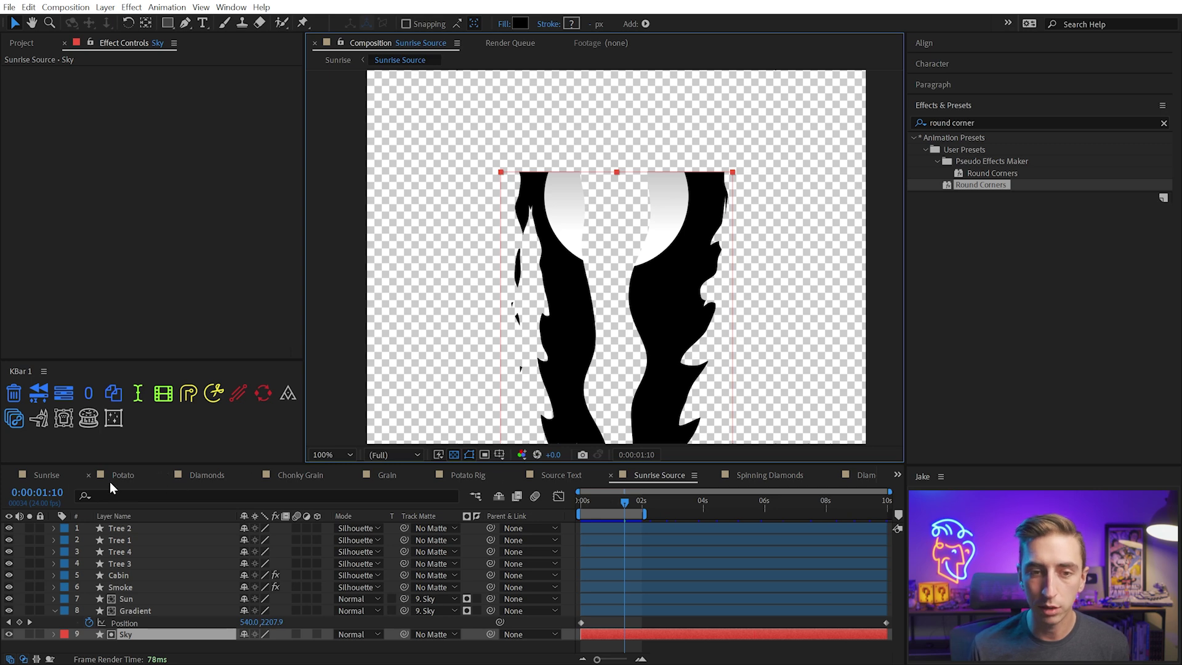
In the Sunrise composition, scrub the animation forward to about 08:08 with the whole frame in view
left_click(39, 474)
left_click_drag(492, 500, 702, 504)
key("h")
left_click_drag(653, 281, 667, 107)
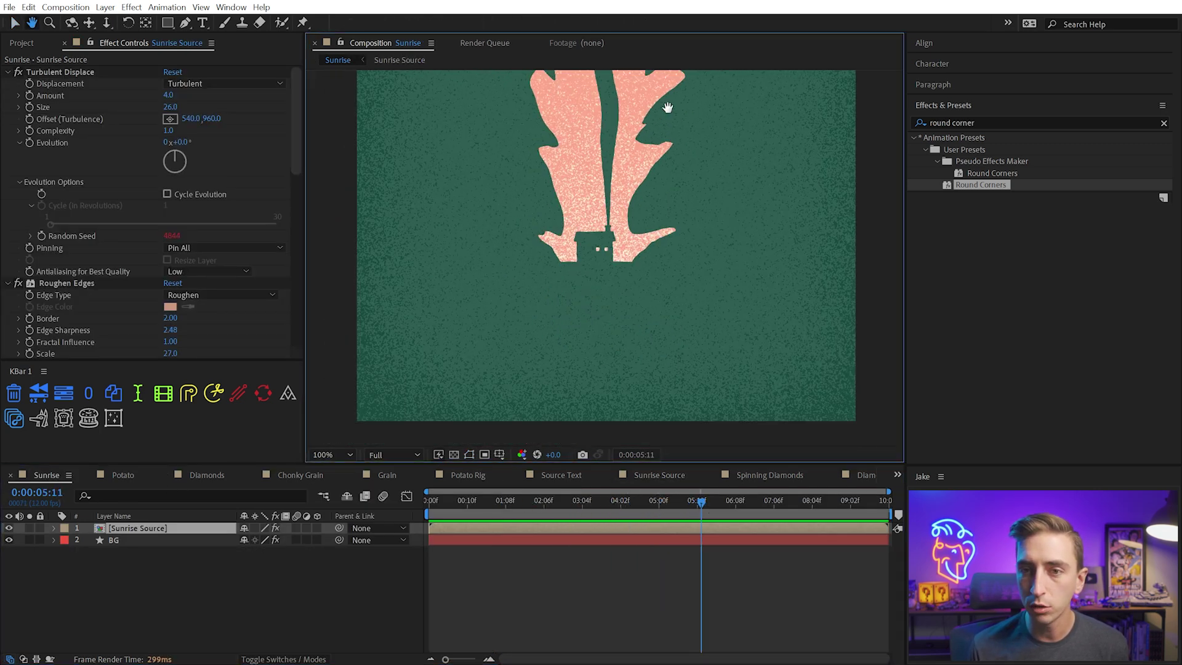
key("v")
left_click_drag(725, 517, 774, 503)
scroll(600, 308, "down", 2)
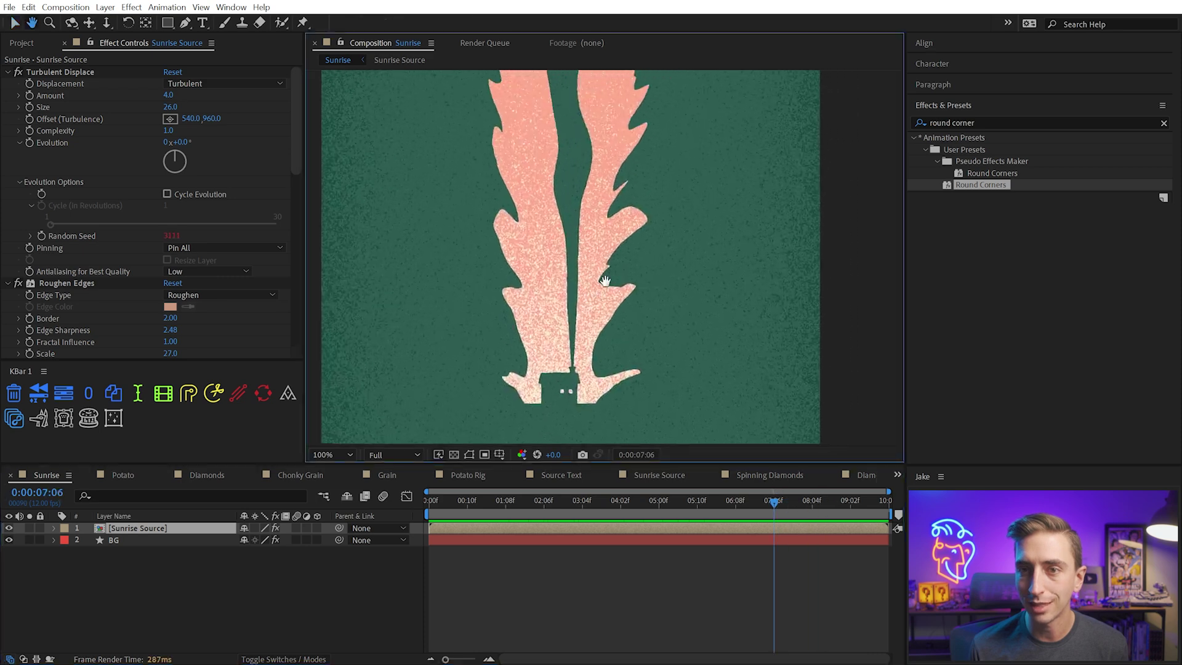
left_click_drag(600, 307, 578, 345)
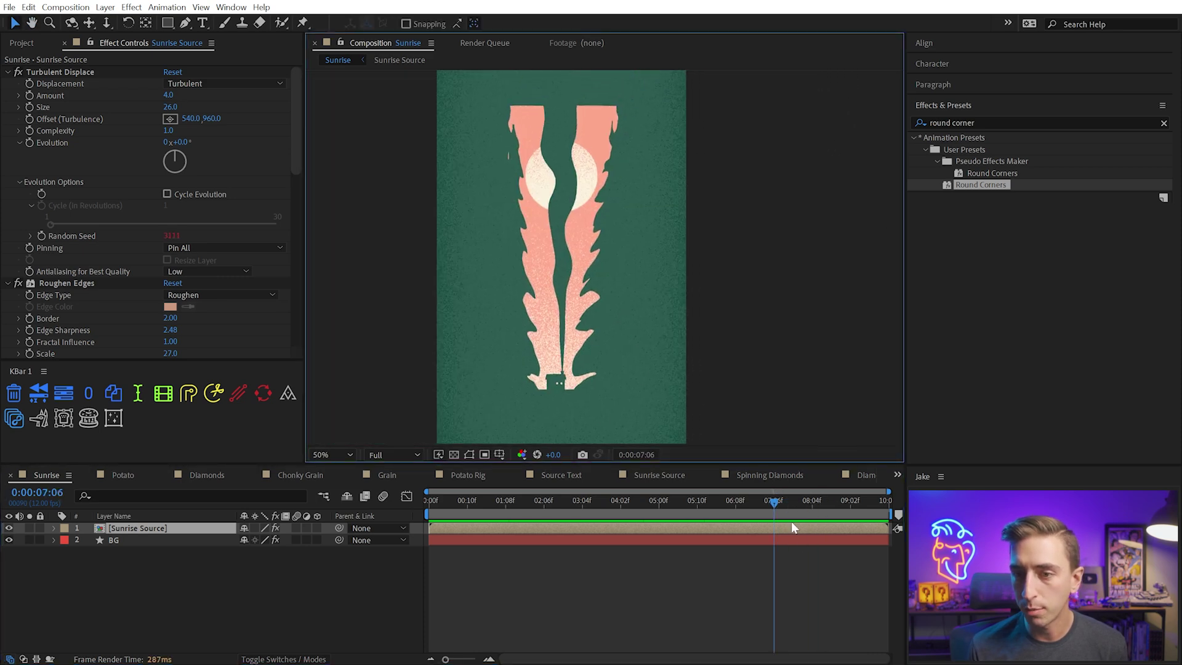
left_click_drag(794, 503, 829, 504)
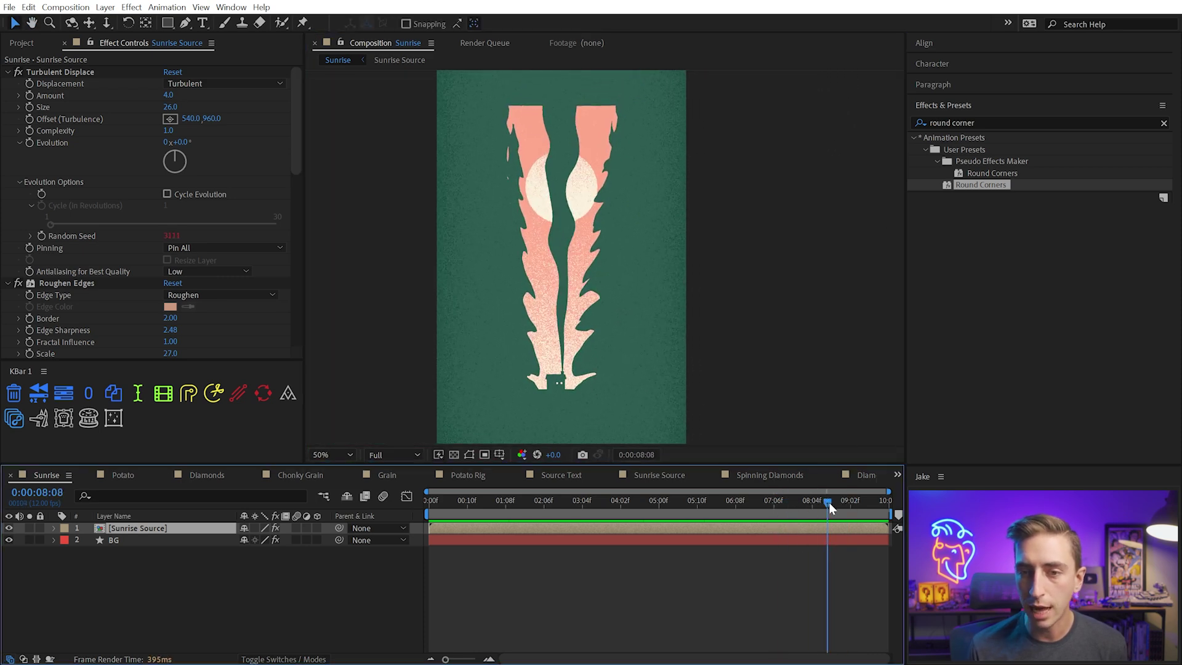
Back in Sunrise Source, solo the Gradient layer, then unsolo it
double_click(631, 528)
left_click(145, 611)
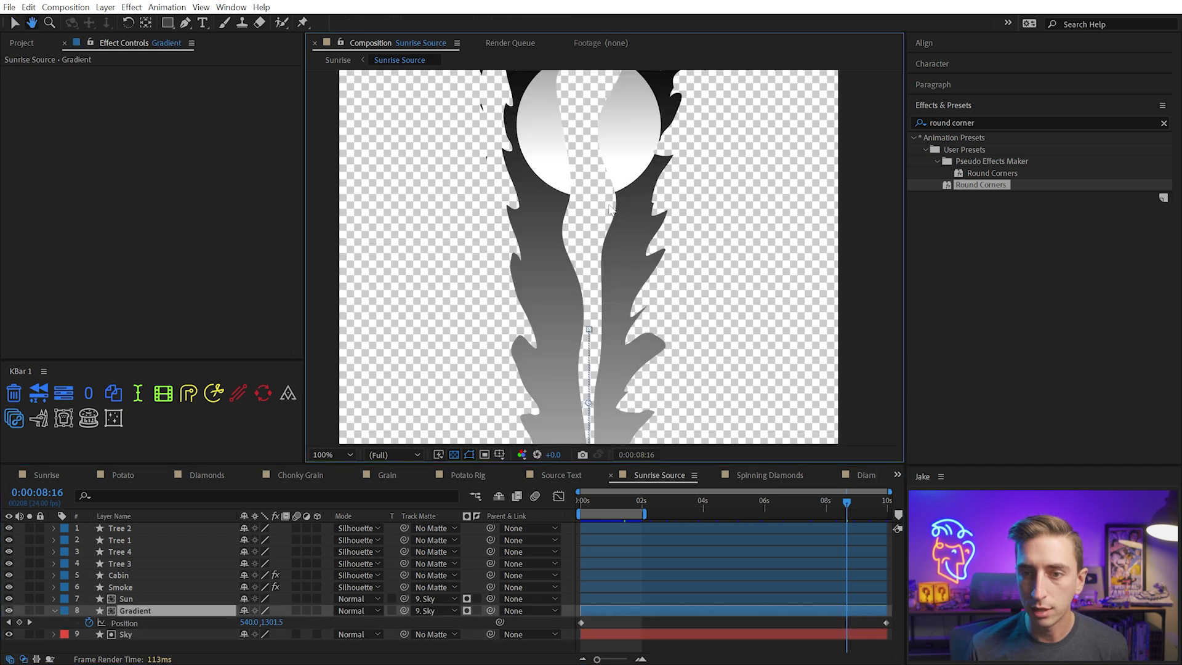
scroll(612, 311, "down", 5)
left_click_drag(626, 280, 611, 311)
scroll(608, 303, "up", 2)
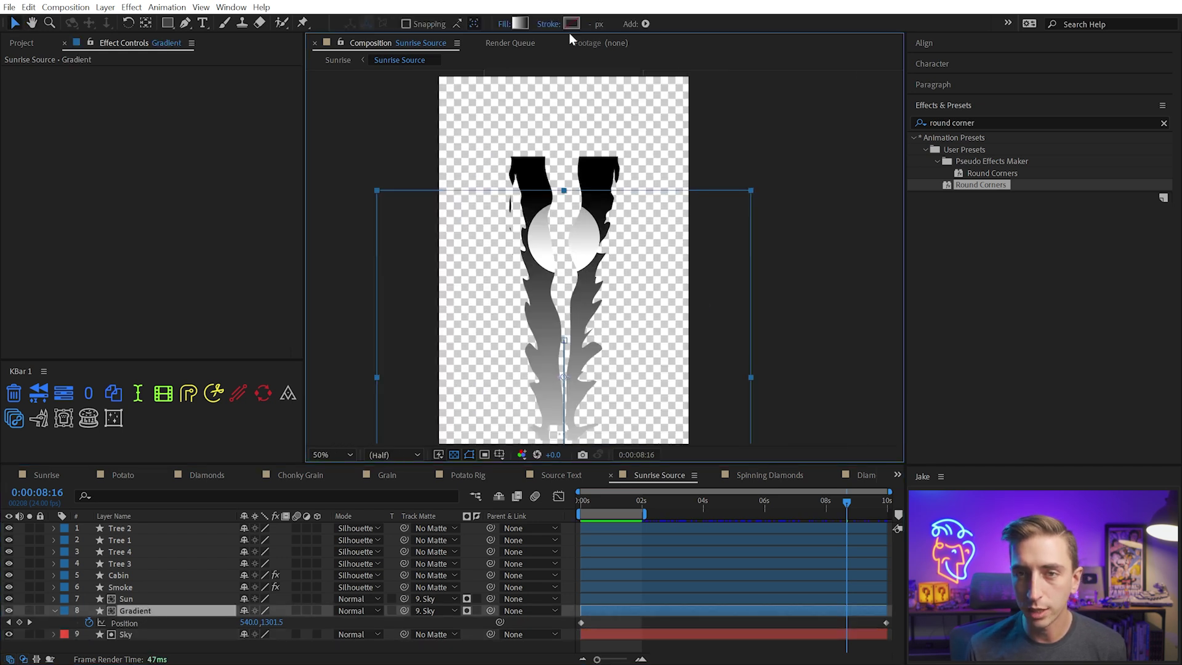
left_click(29, 610)
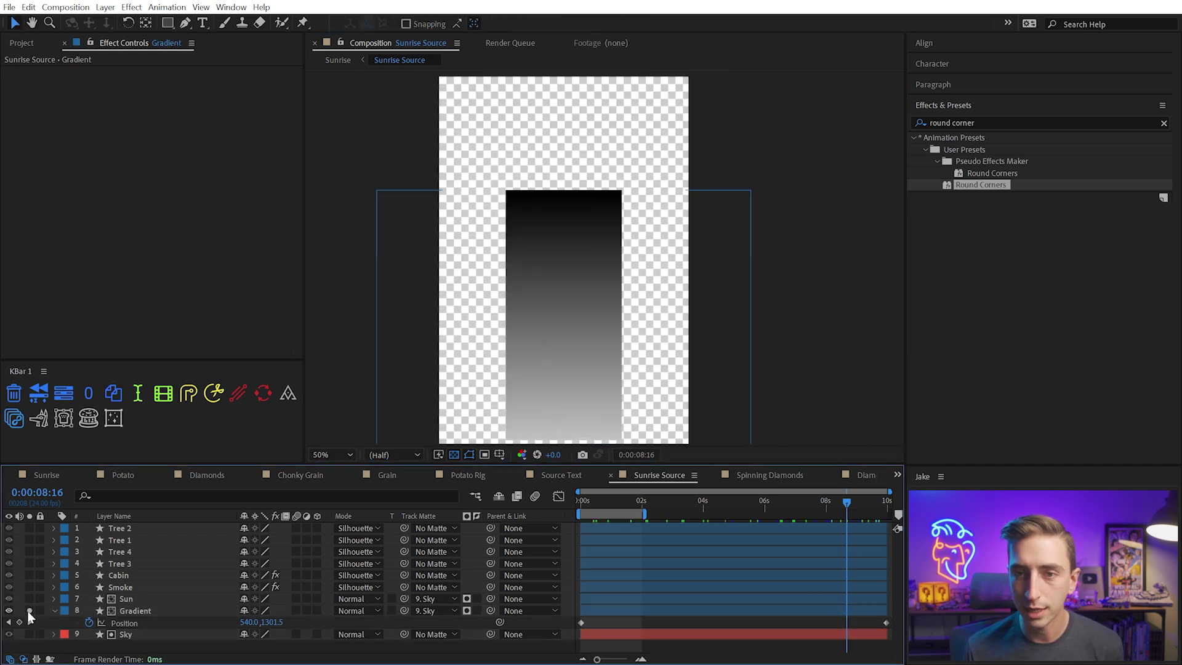
left_click(29, 611)
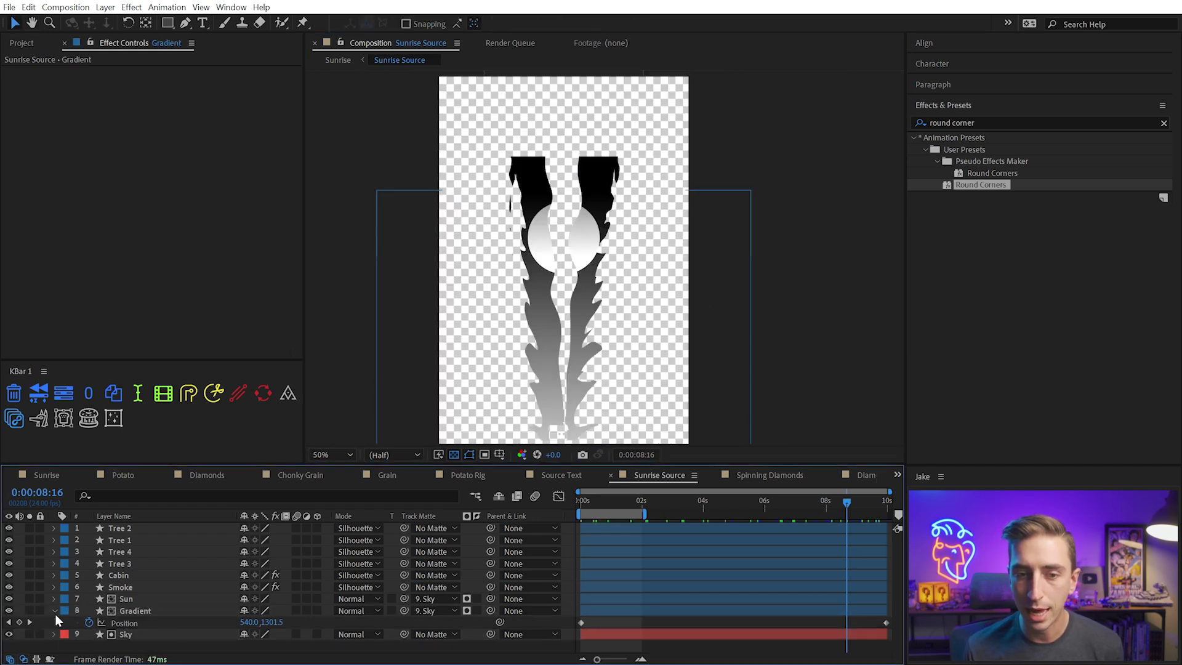
Make the Sky layer visible and scrub to 08:13 to check the sun and gradient
left_click(141, 636)
left_click_drag(765, 237, 653, 280)
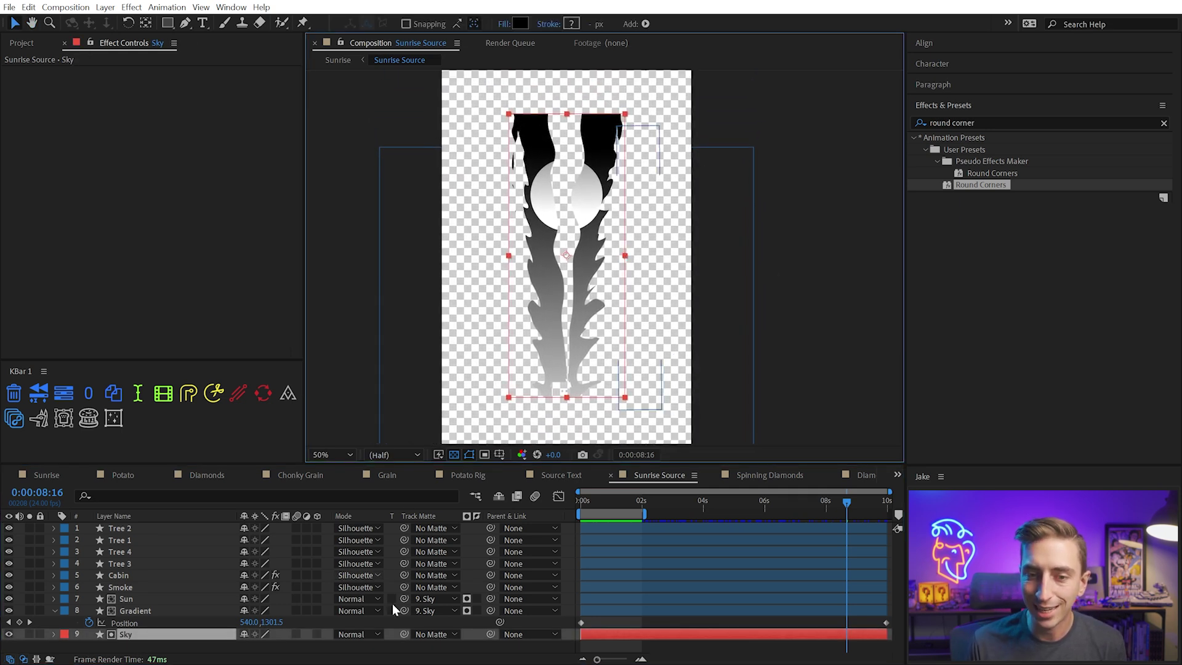
key("space")
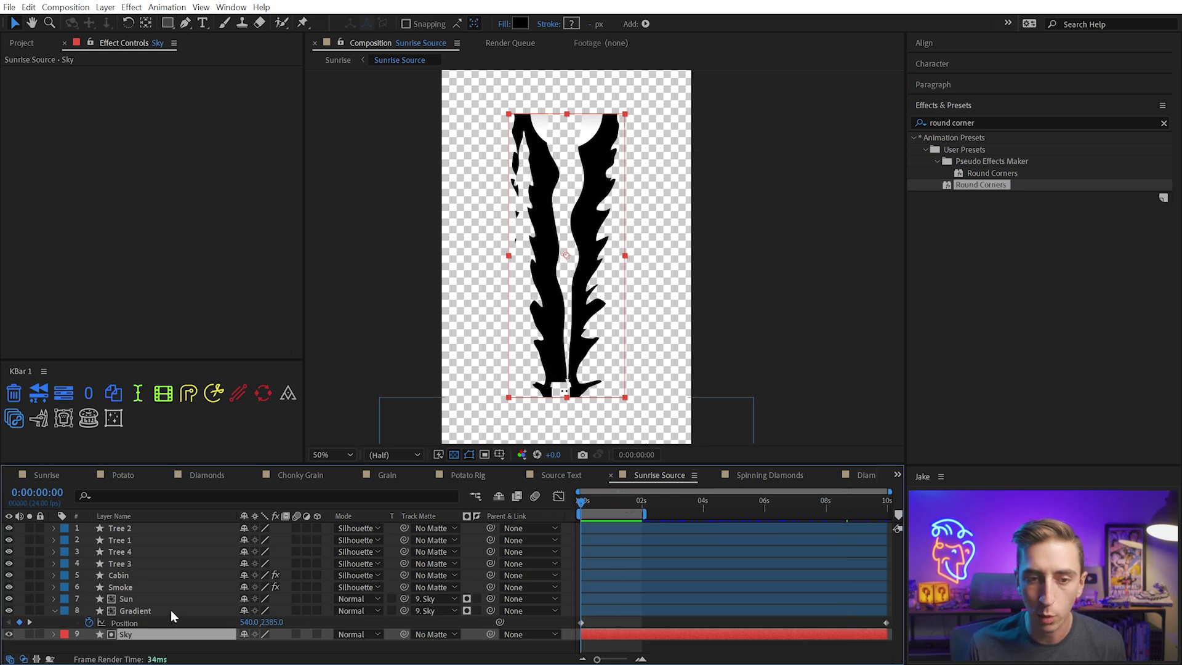
left_click(172, 613)
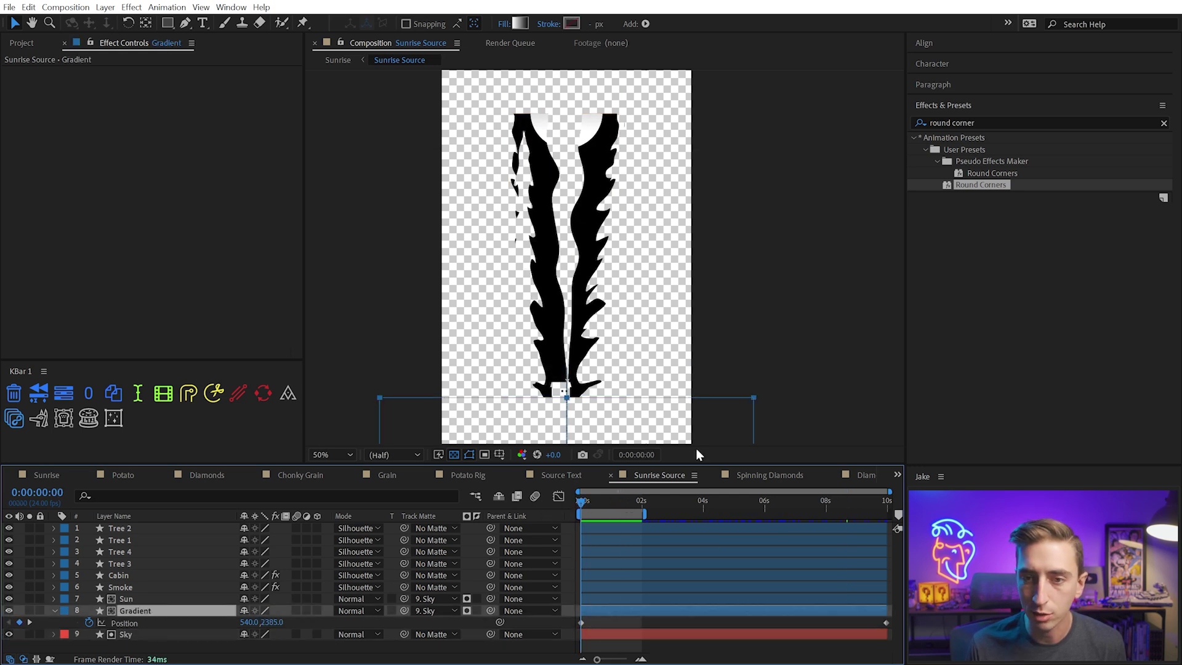
left_click(8, 635)
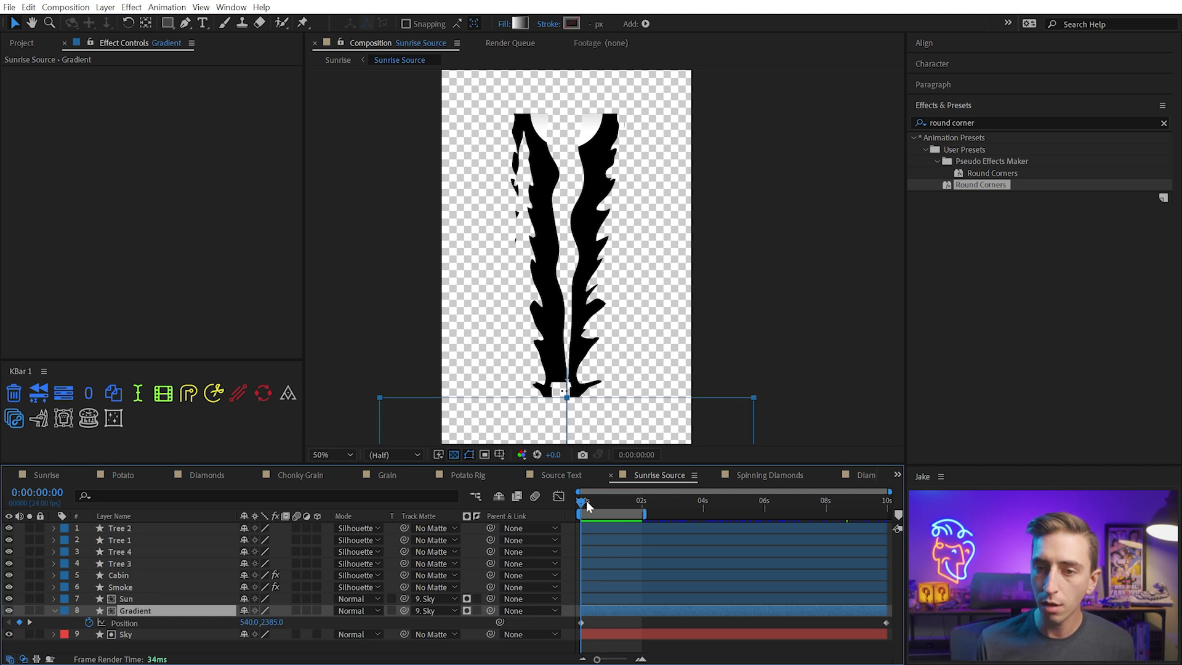
left_click_drag(586, 500, 924, 486)
left_click(49, 477)
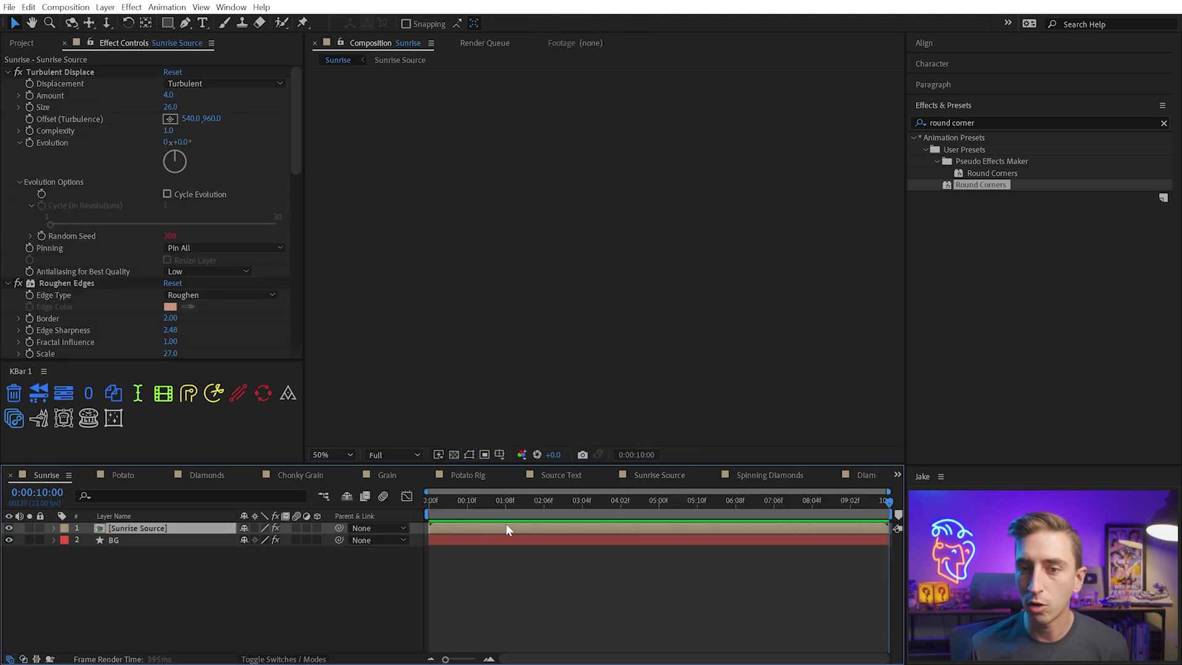
left_click_drag(430, 502, 884, 523)
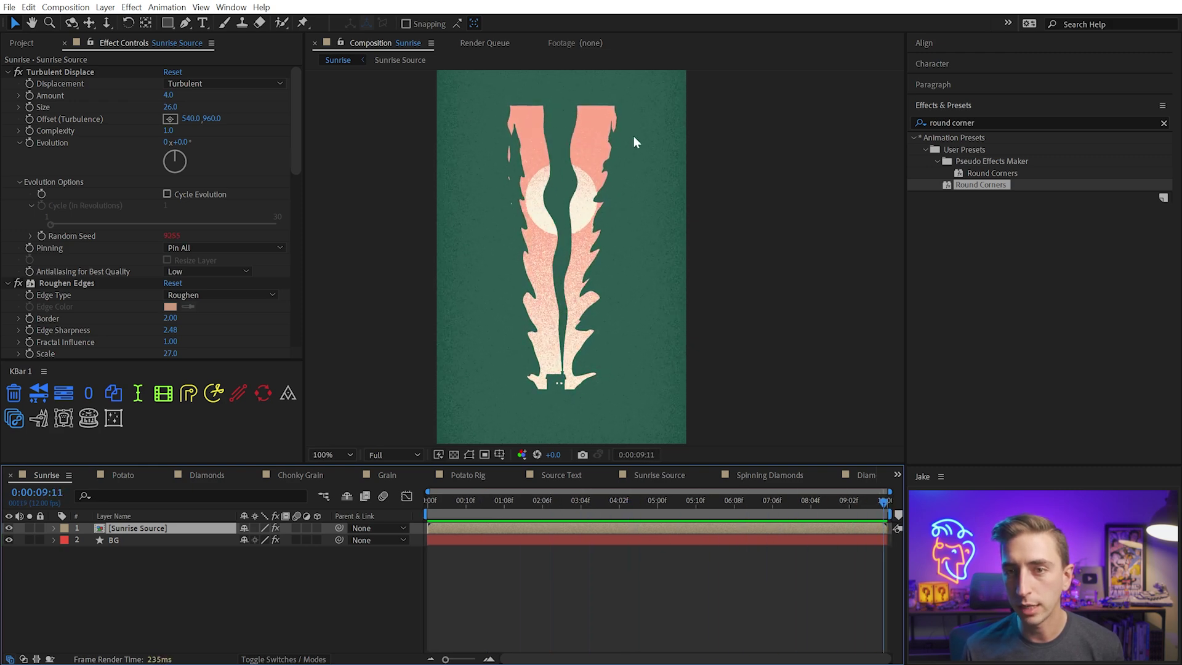
scroll(633, 136, "up", 2)
left_click_drag(531, 127, 480, 146)
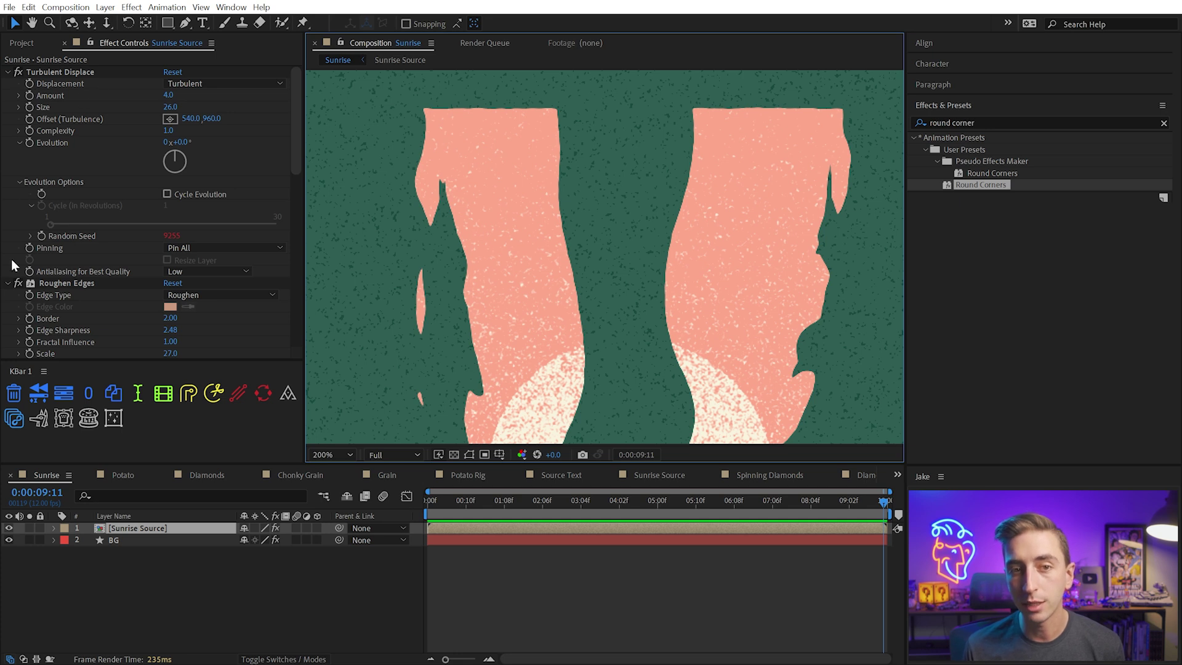
left_click(18, 283)
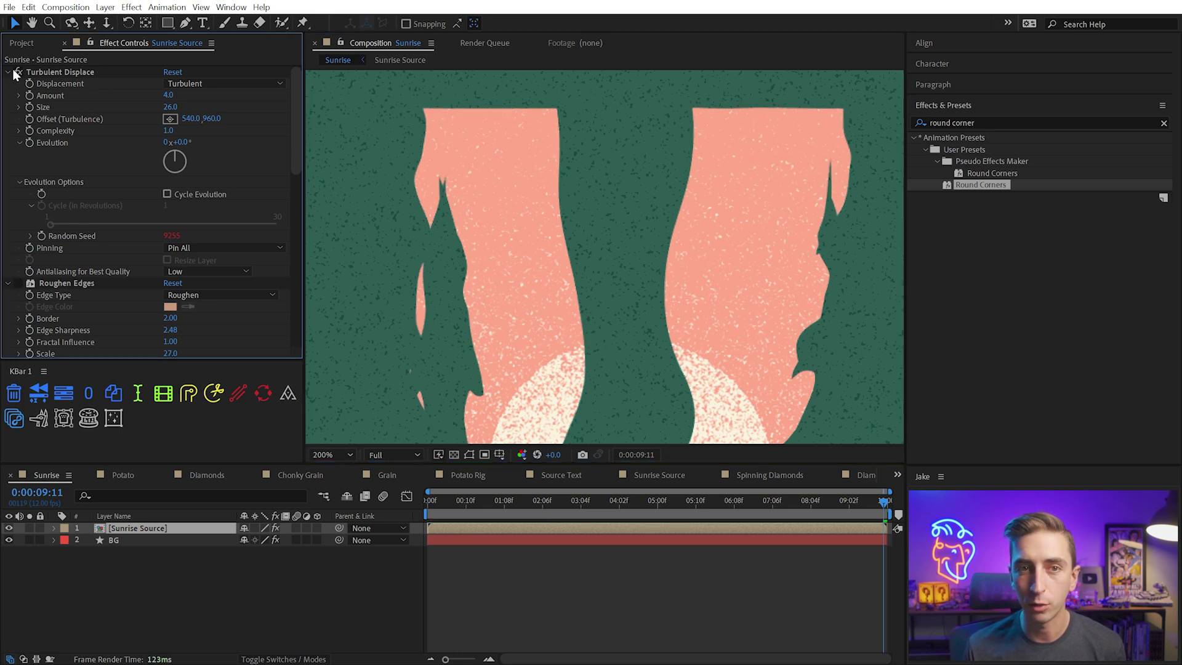
left_click(18, 283)
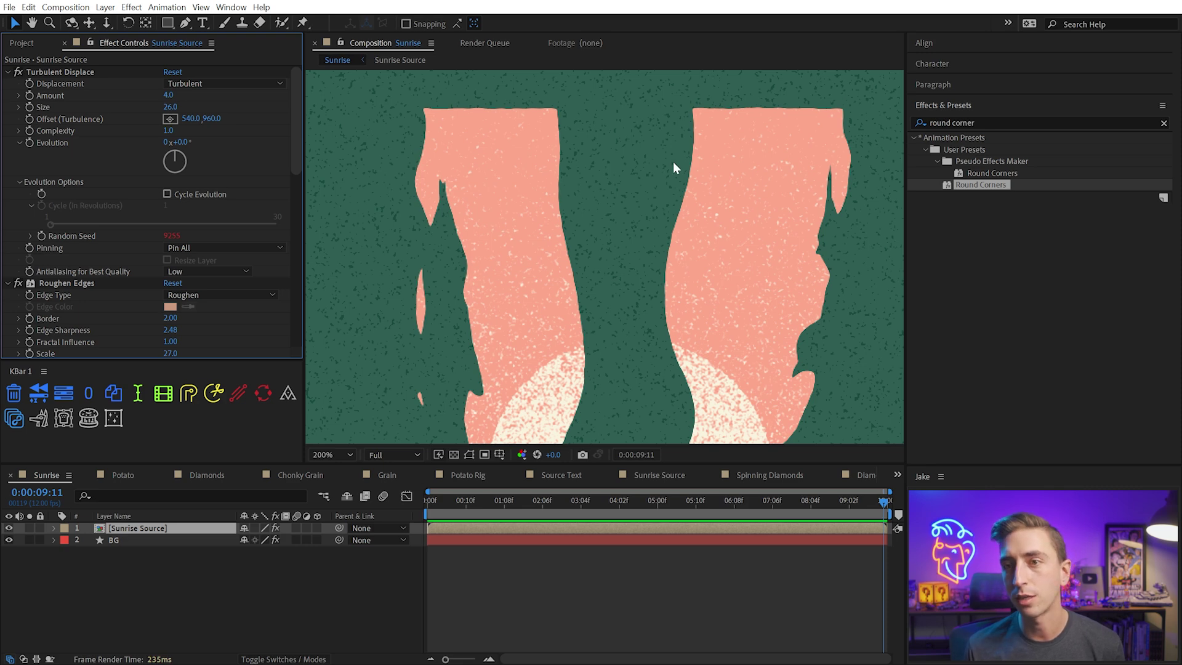
key("space")
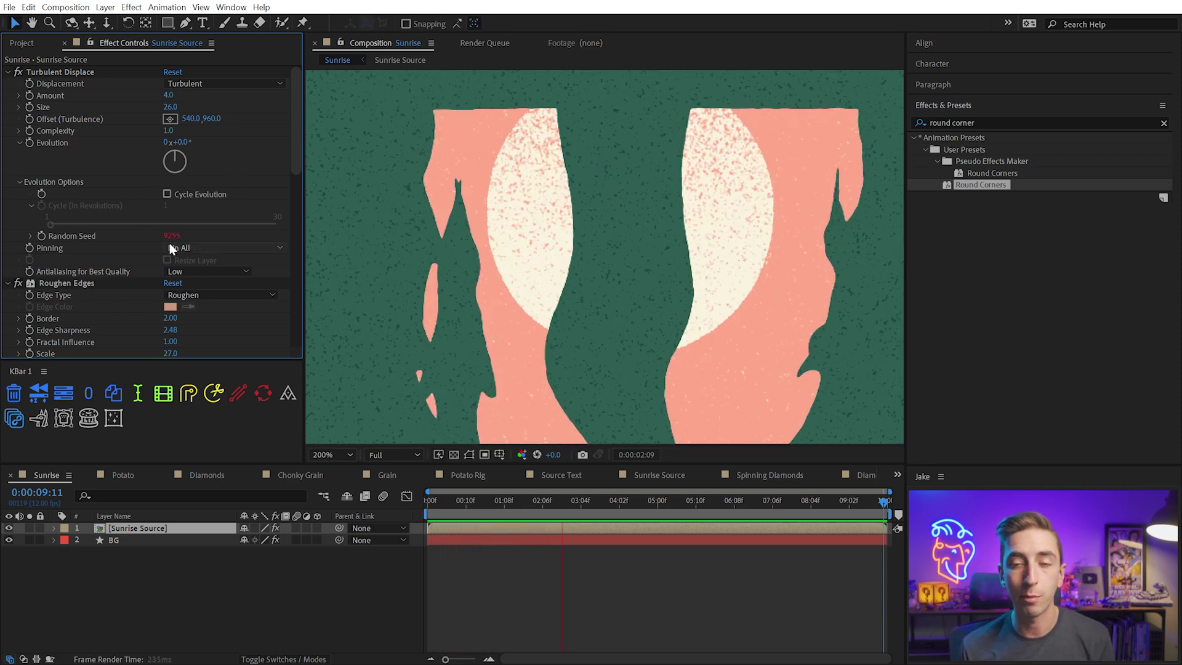
scroll(116, 275, "down", 6)
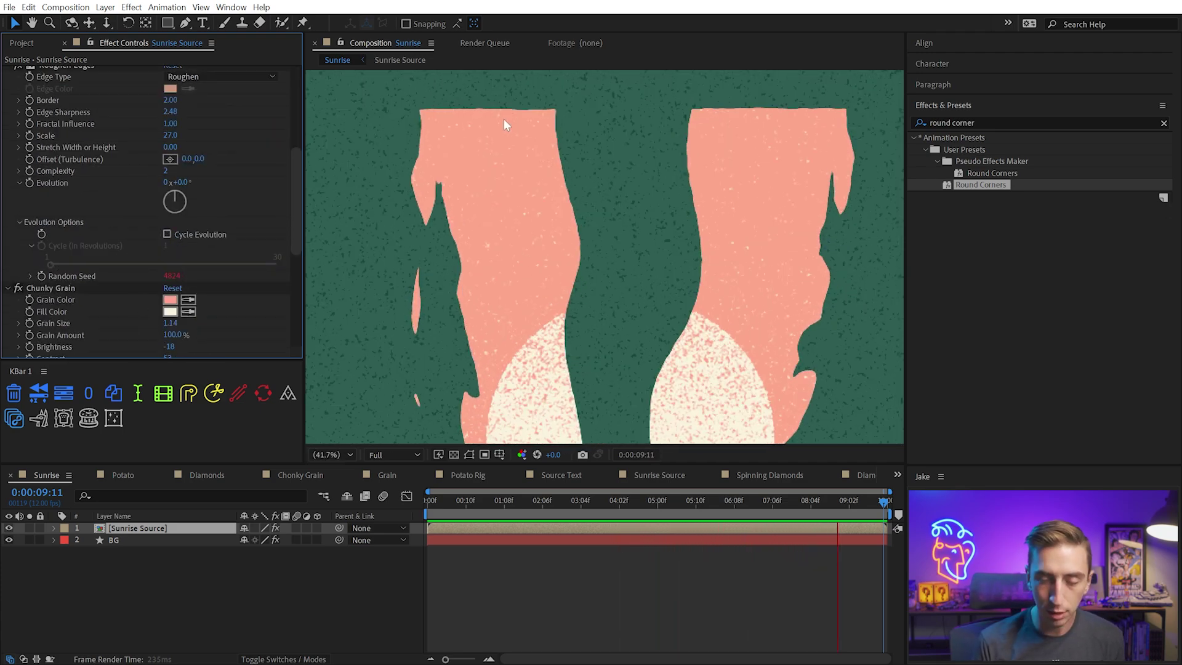
key("shift+slash")
Maximize the Composition viewer to fill the workspace while the sunrise preview loops
key("grave")
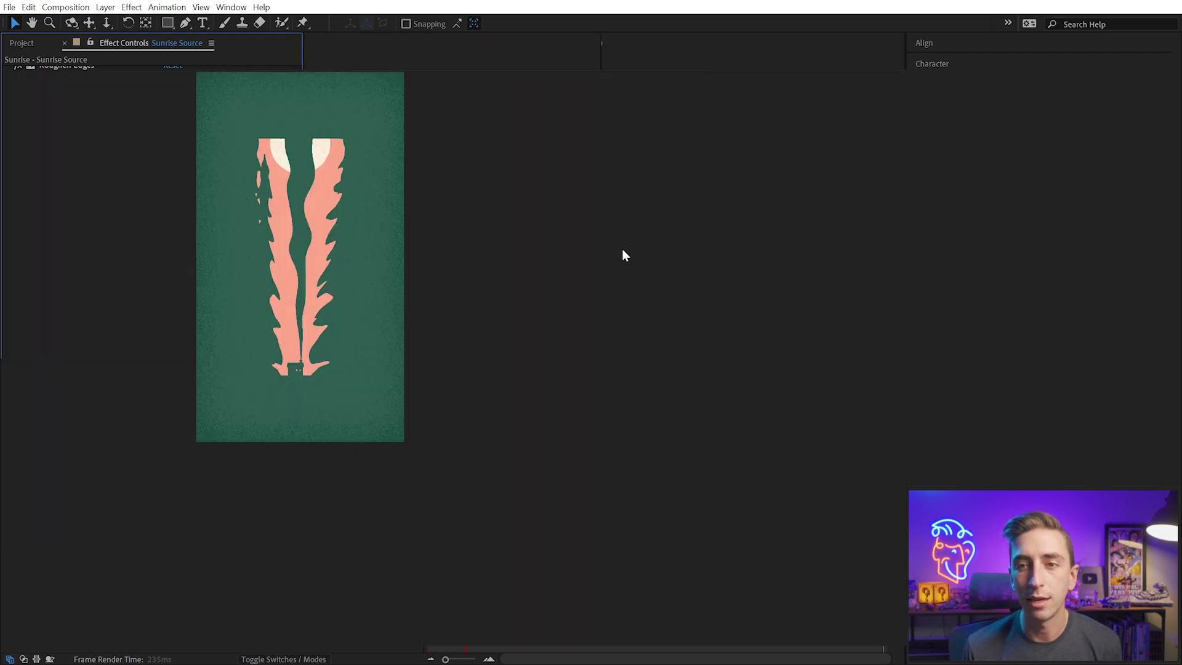